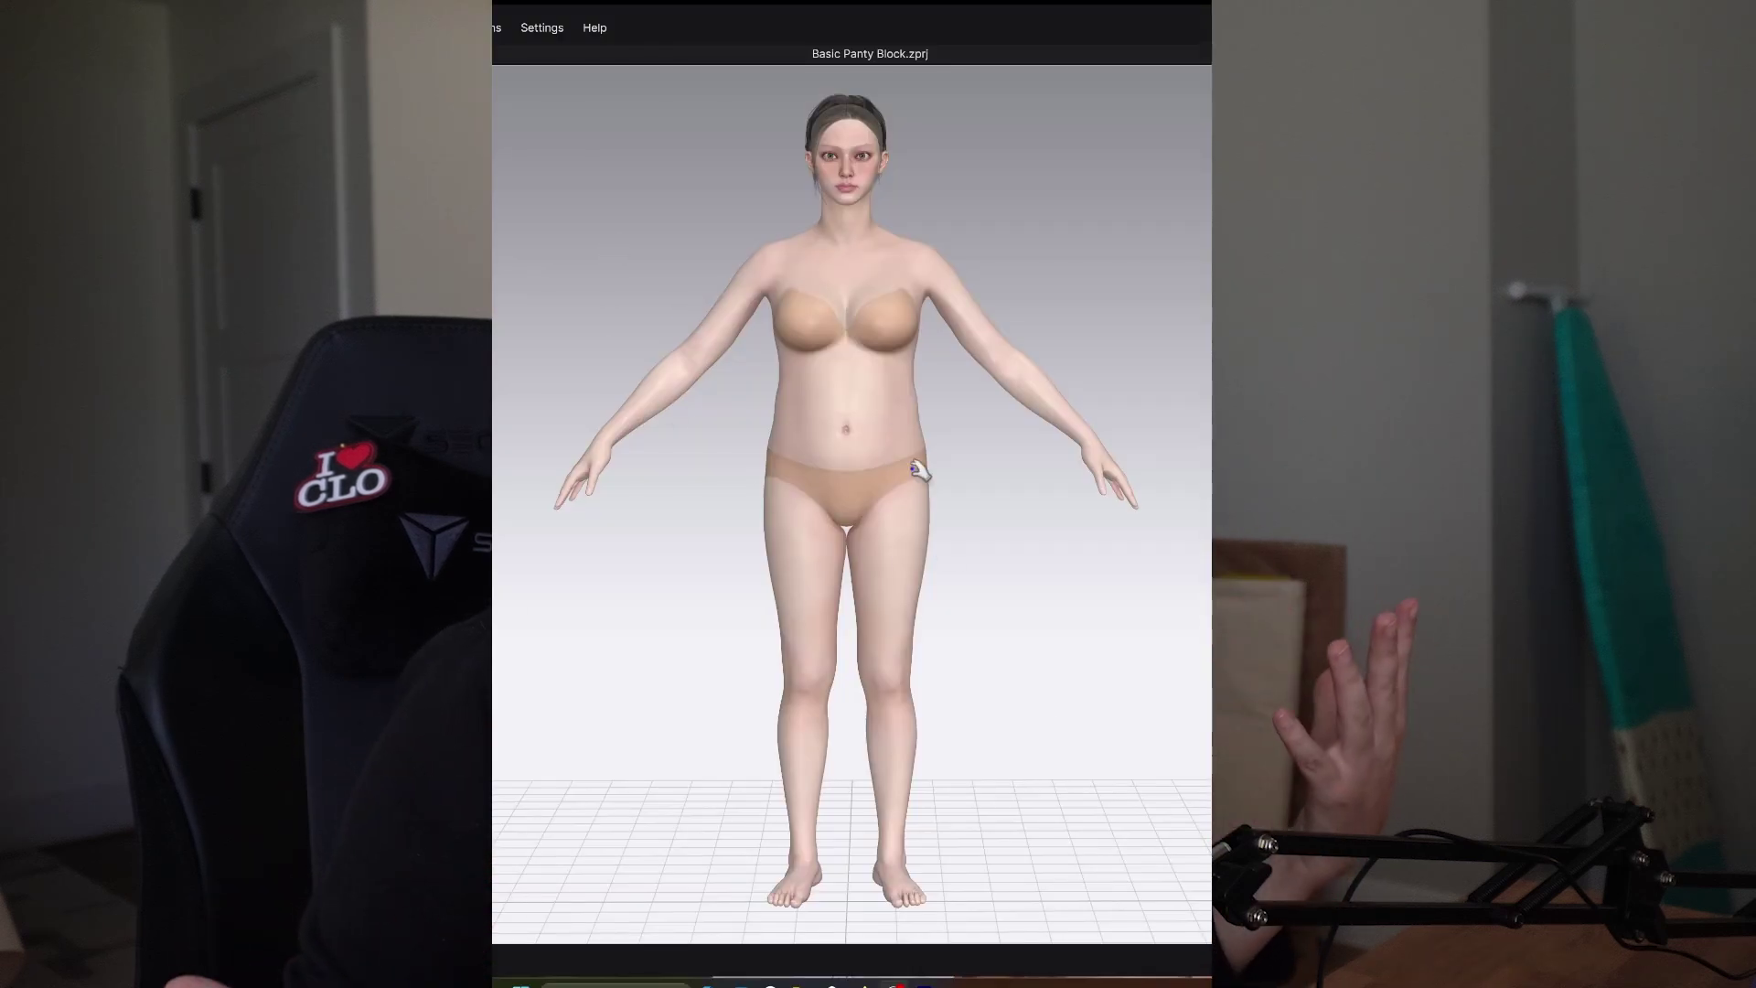
# Step: Orbit the avatar to inspect it from a three-quarter view, its side profile and its back
pyautogui.moveTo(827, 479); pyautogui.dragTo(1208, 462, button='right')
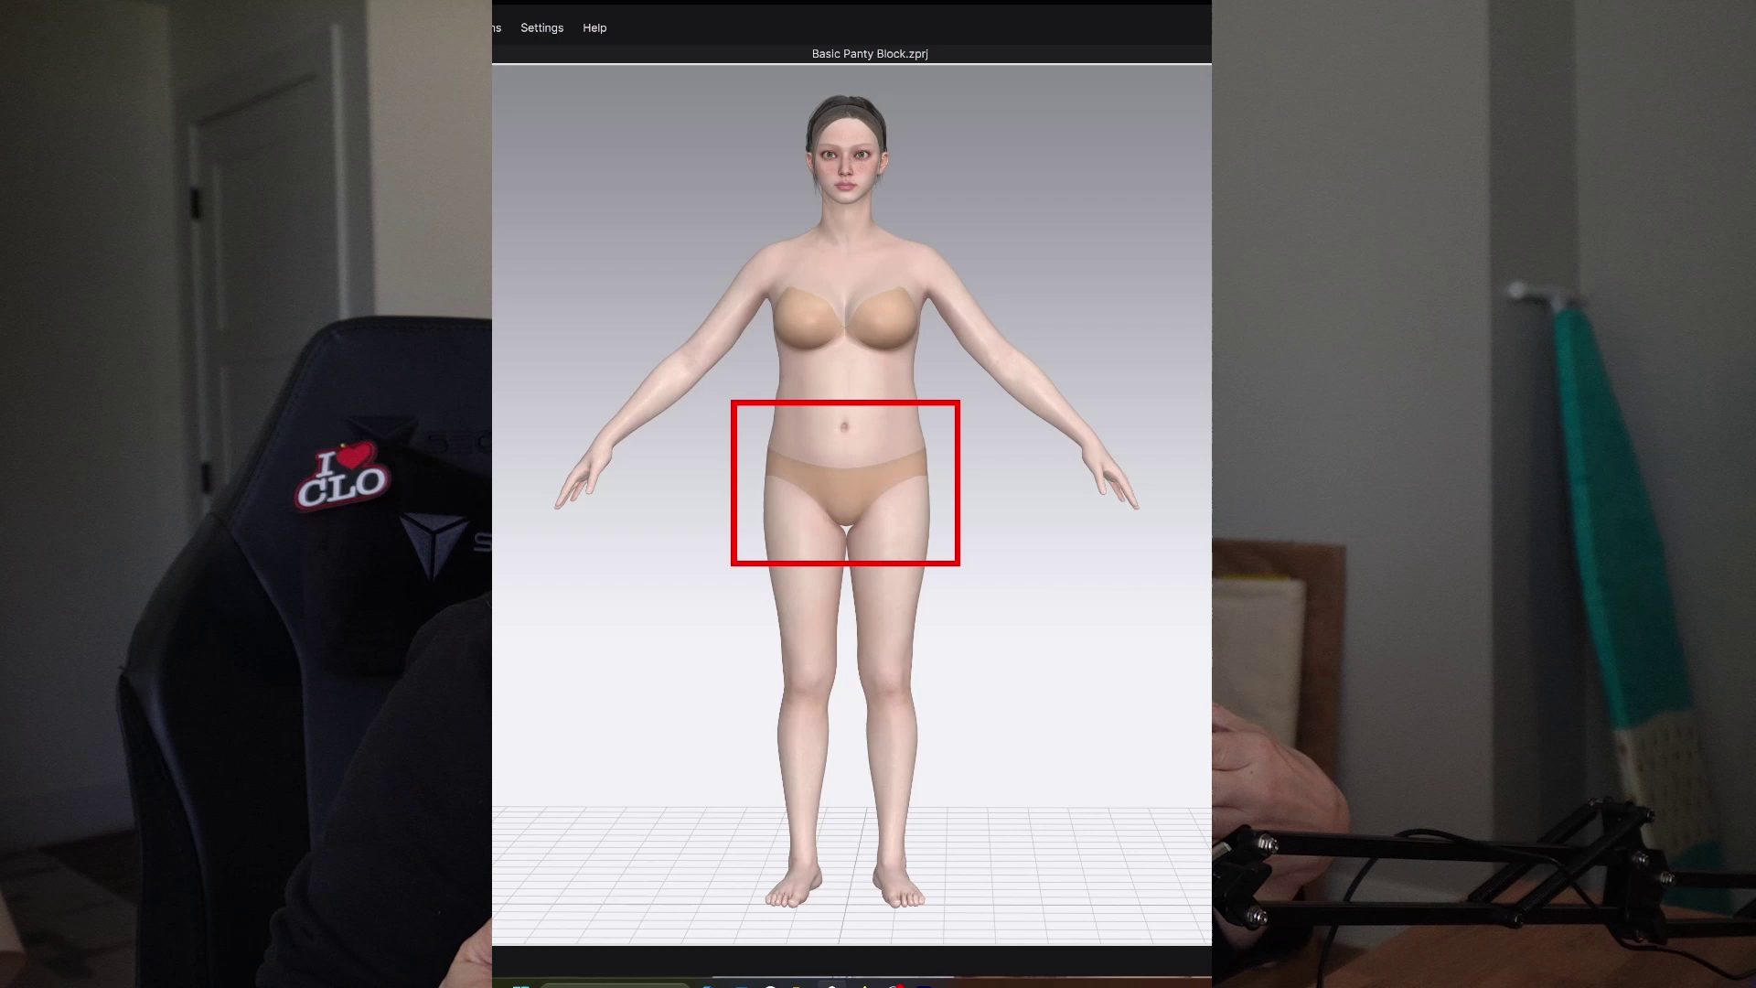
pyautogui.press('4')
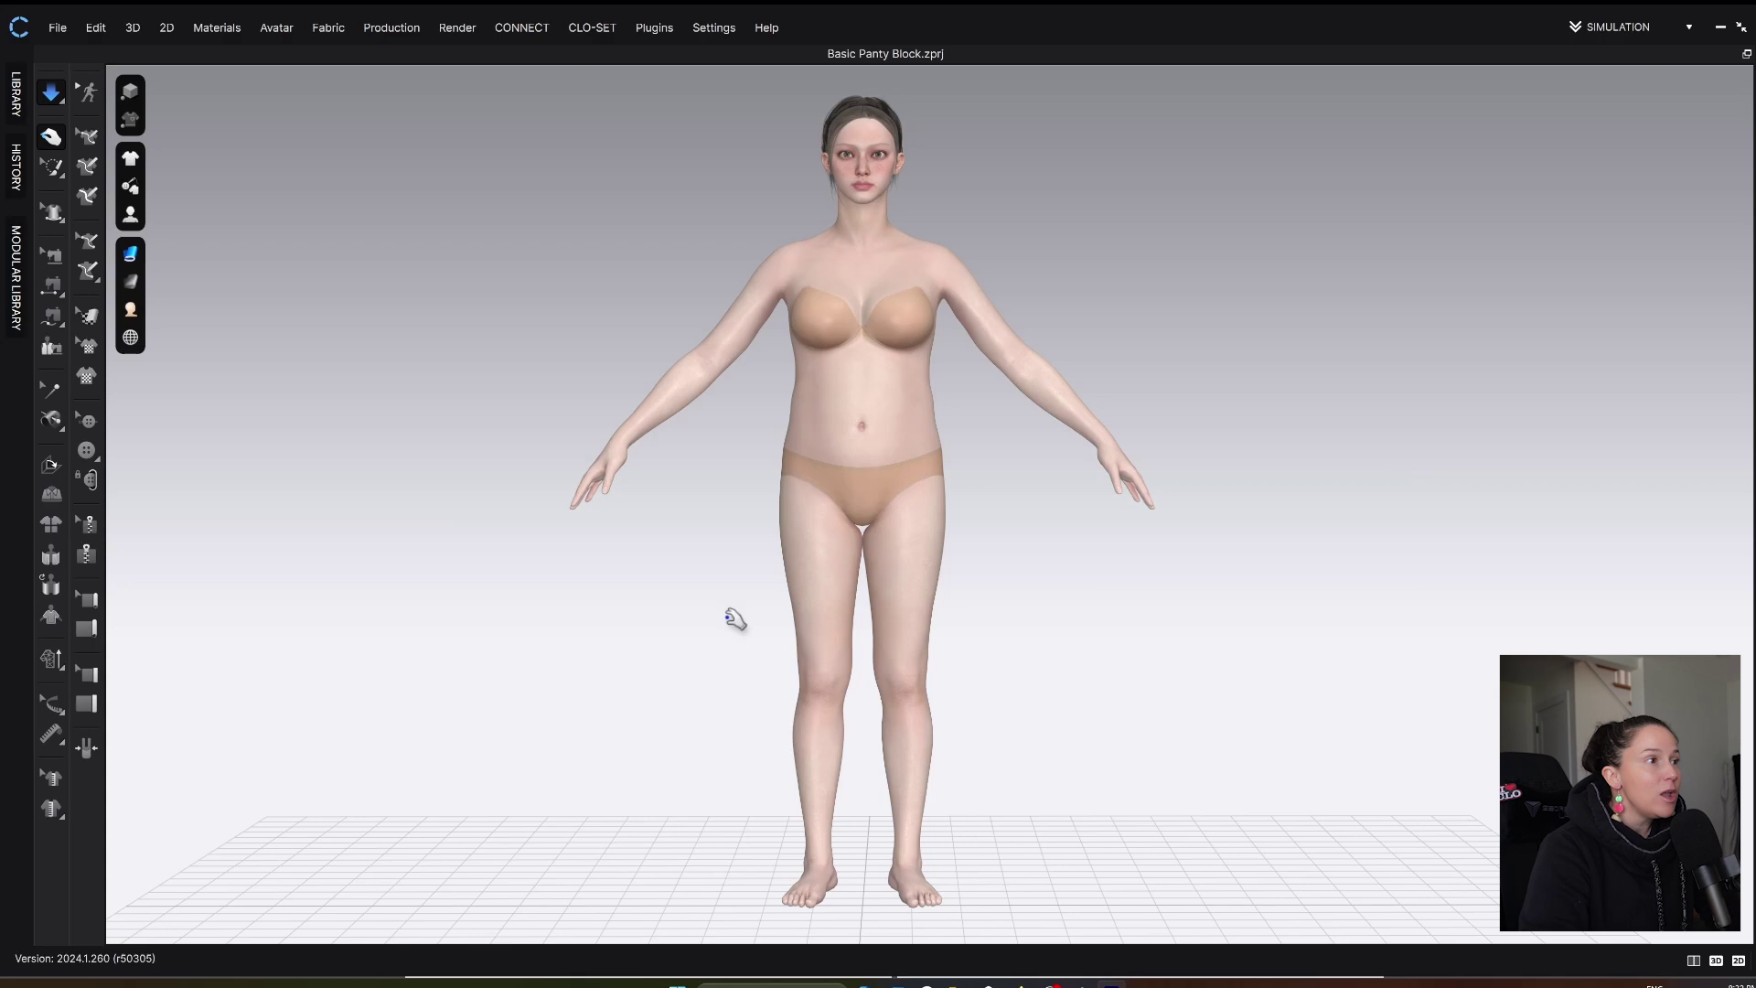
pyautogui.moveTo(744, 612); pyautogui.dragTo(643, 589, button='right')
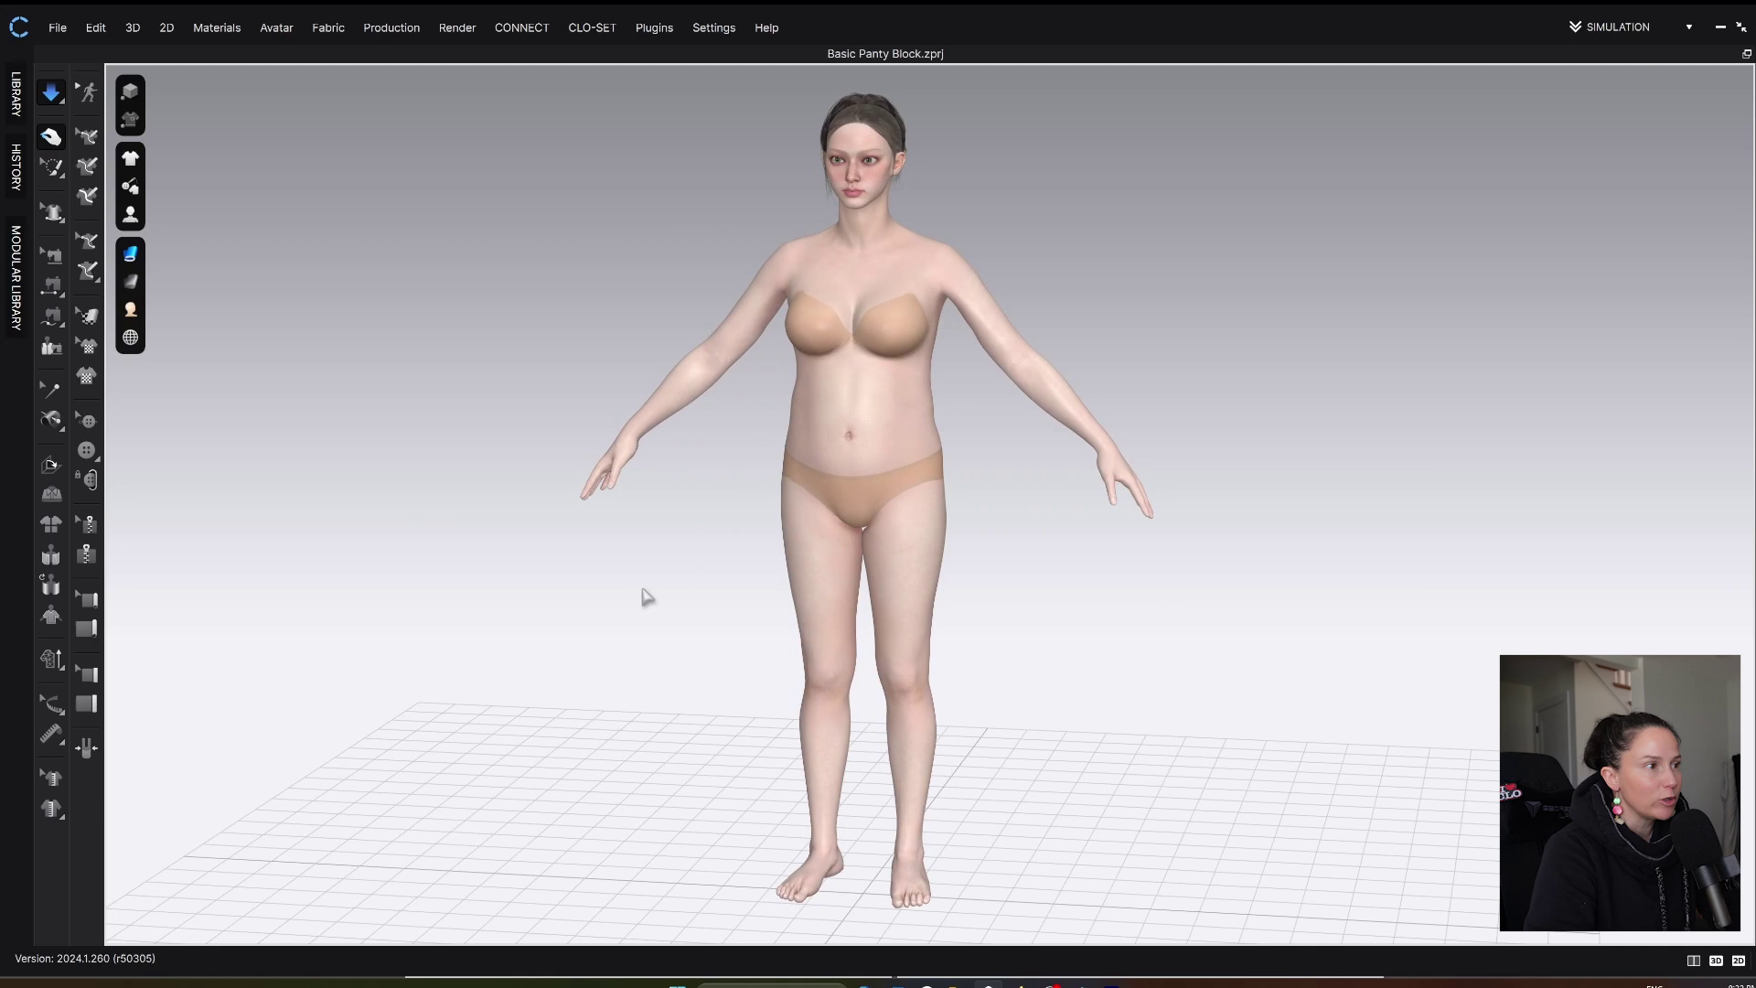
# Step: Bring the Firefox patternmaking page about avatars to the front
pyautogui.moveTo(1081, 984)
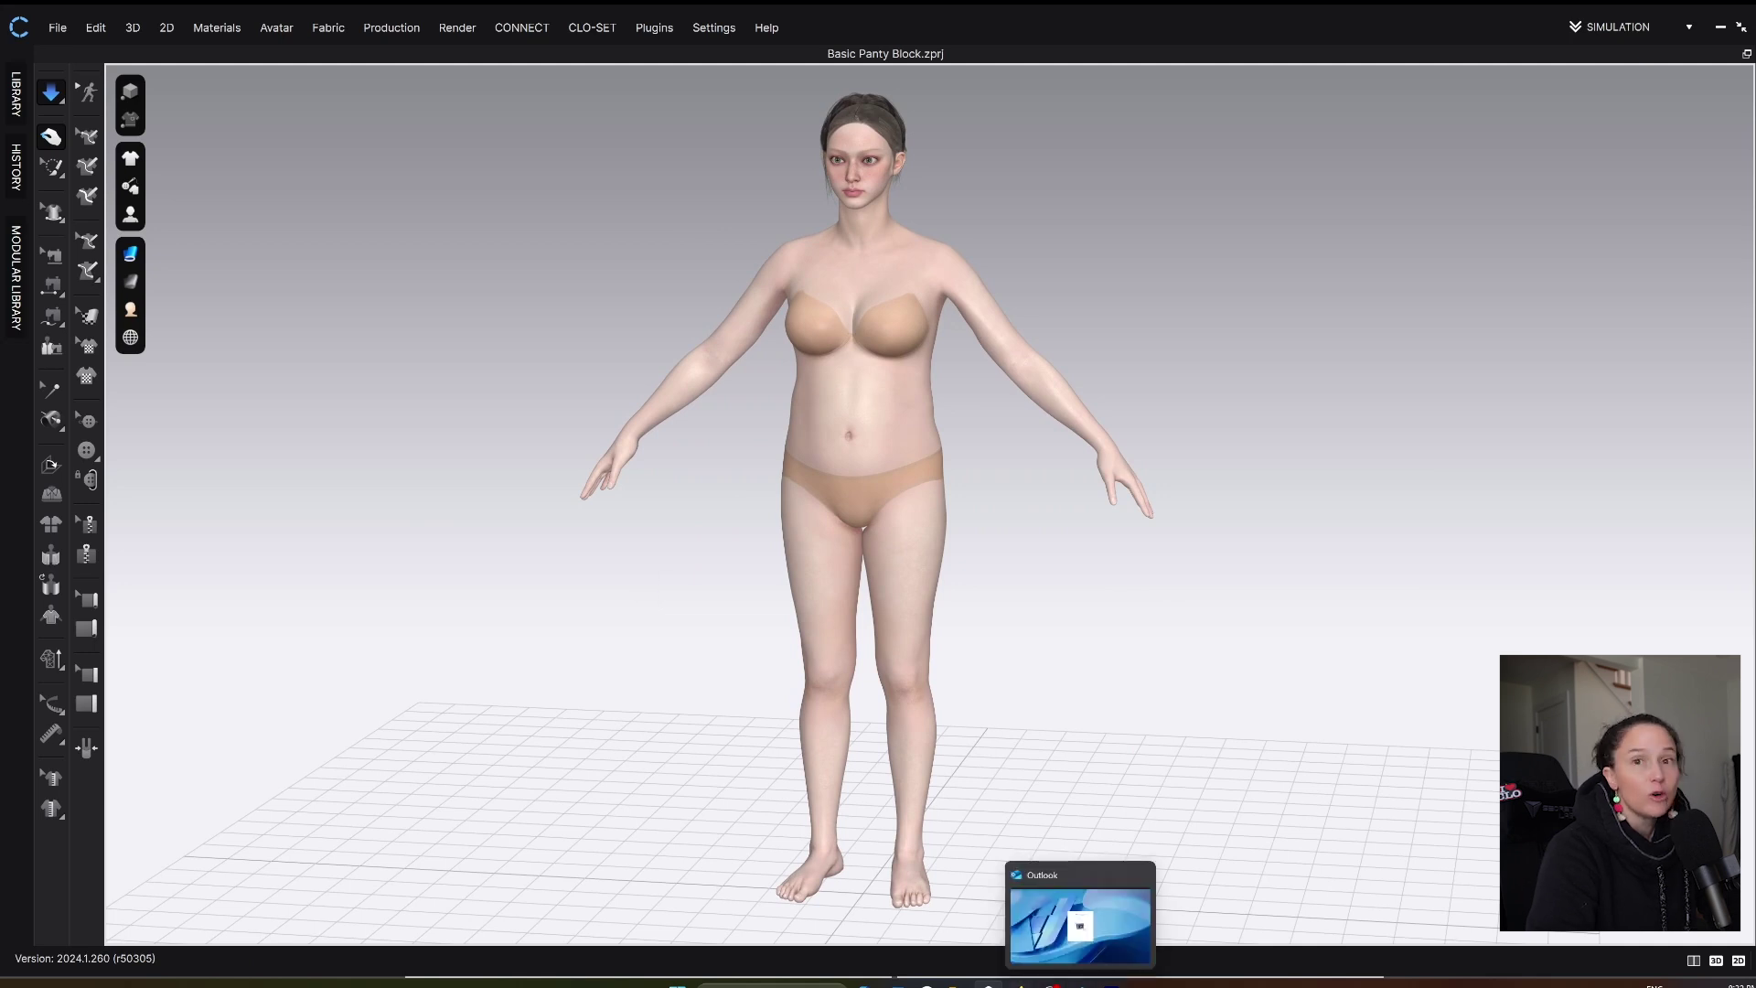
pyautogui.moveTo(1019, 984)
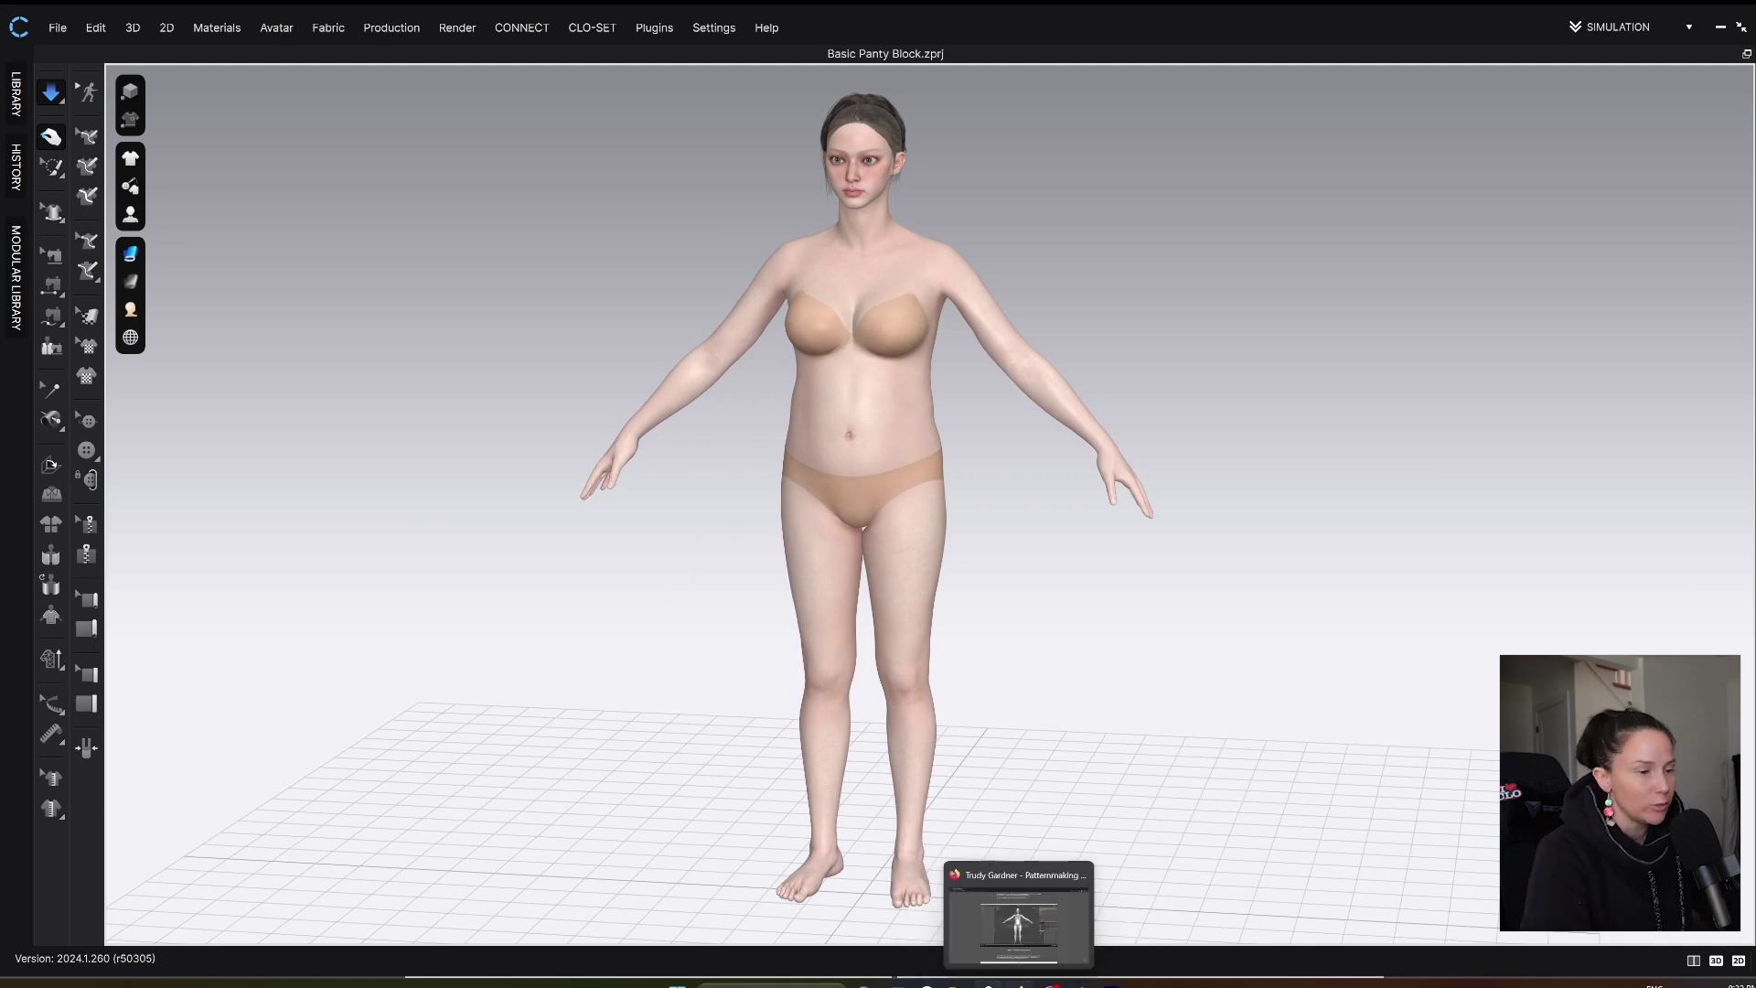
pyautogui.click(1029, 939)
# Step: Replay the embedded Daz3D avatar video on the patternmaking page
pyautogui.click(422, 750)
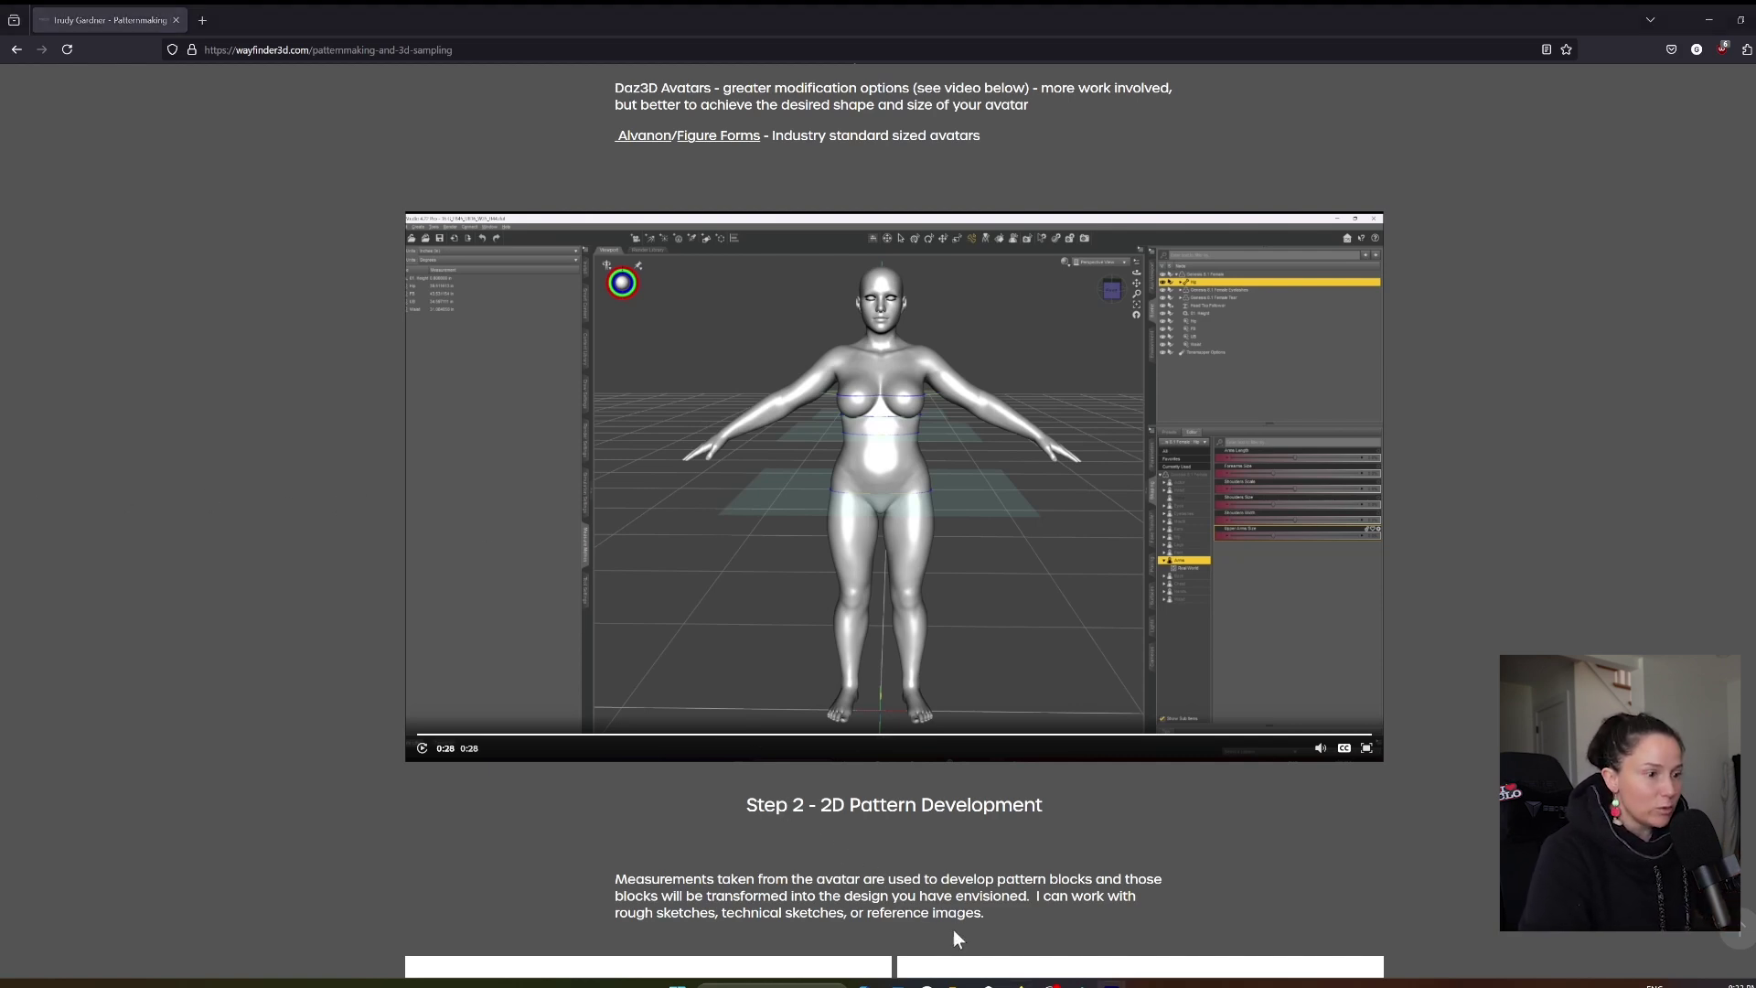
# Step: View the lace bodysuit on the Alvanon avatar from a reset, zoomed-out camera, then open the Alvanon Body Platform page
pyautogui.click(1019, 984)
pyautogui.press('2')
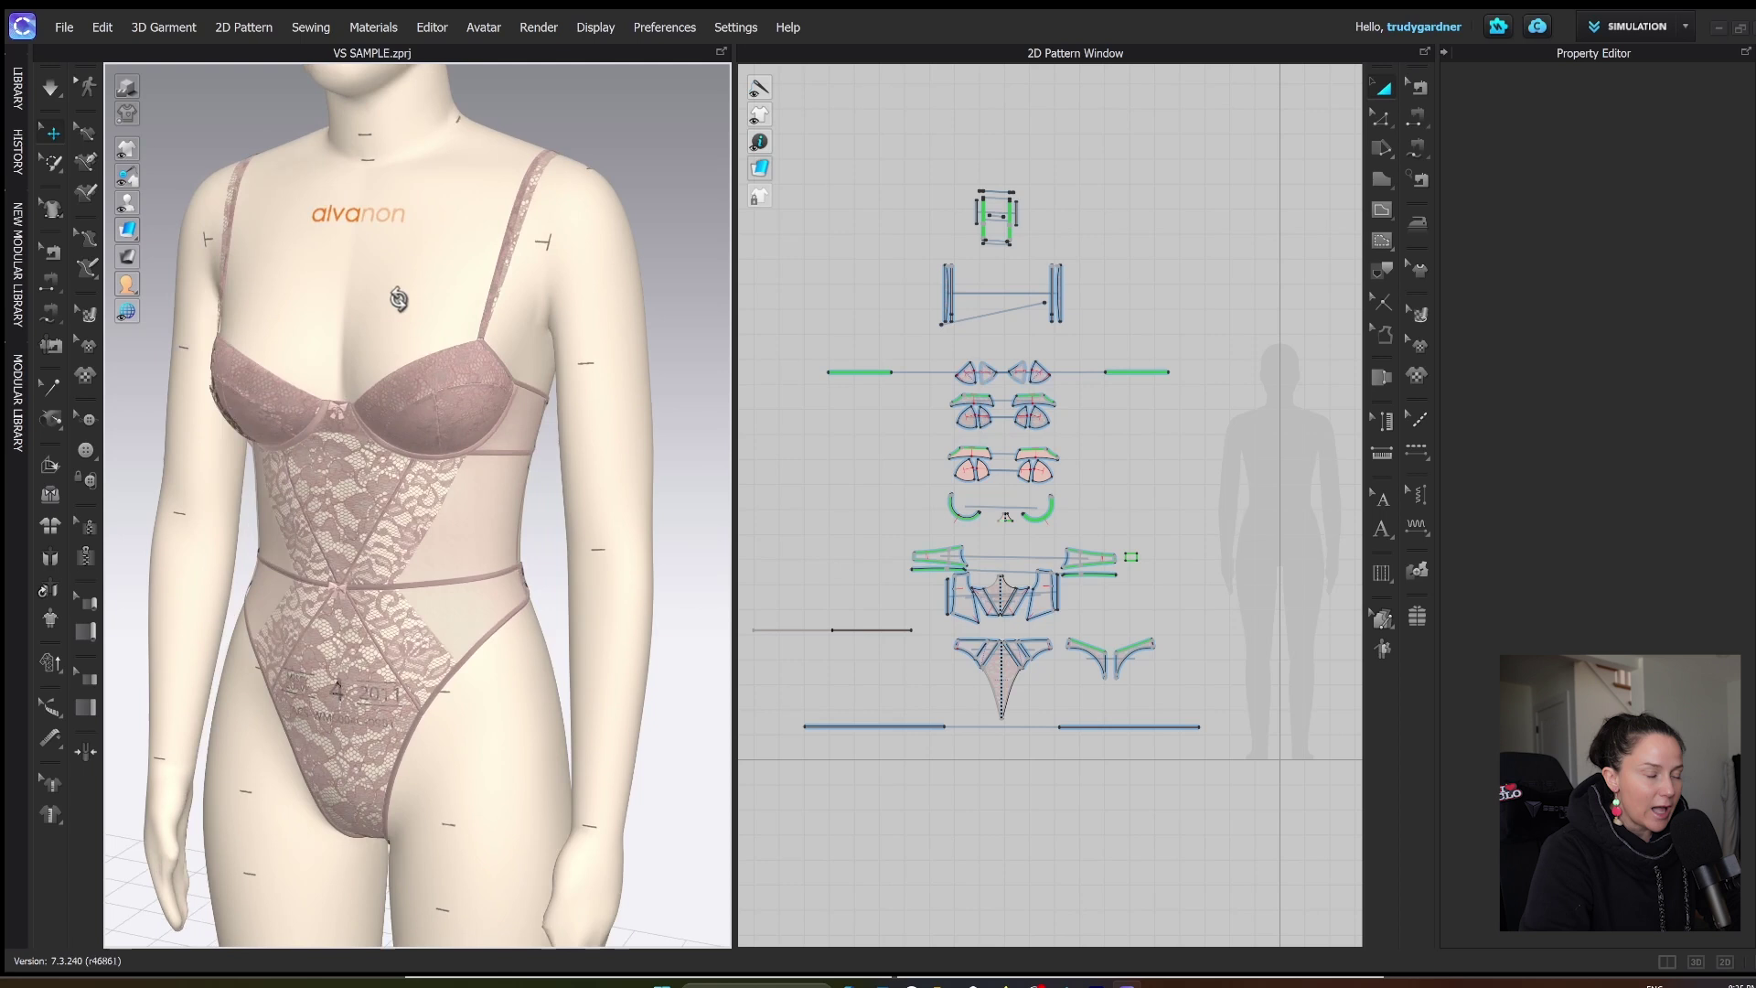
pyautogui.scroll(-5, 459, 624)
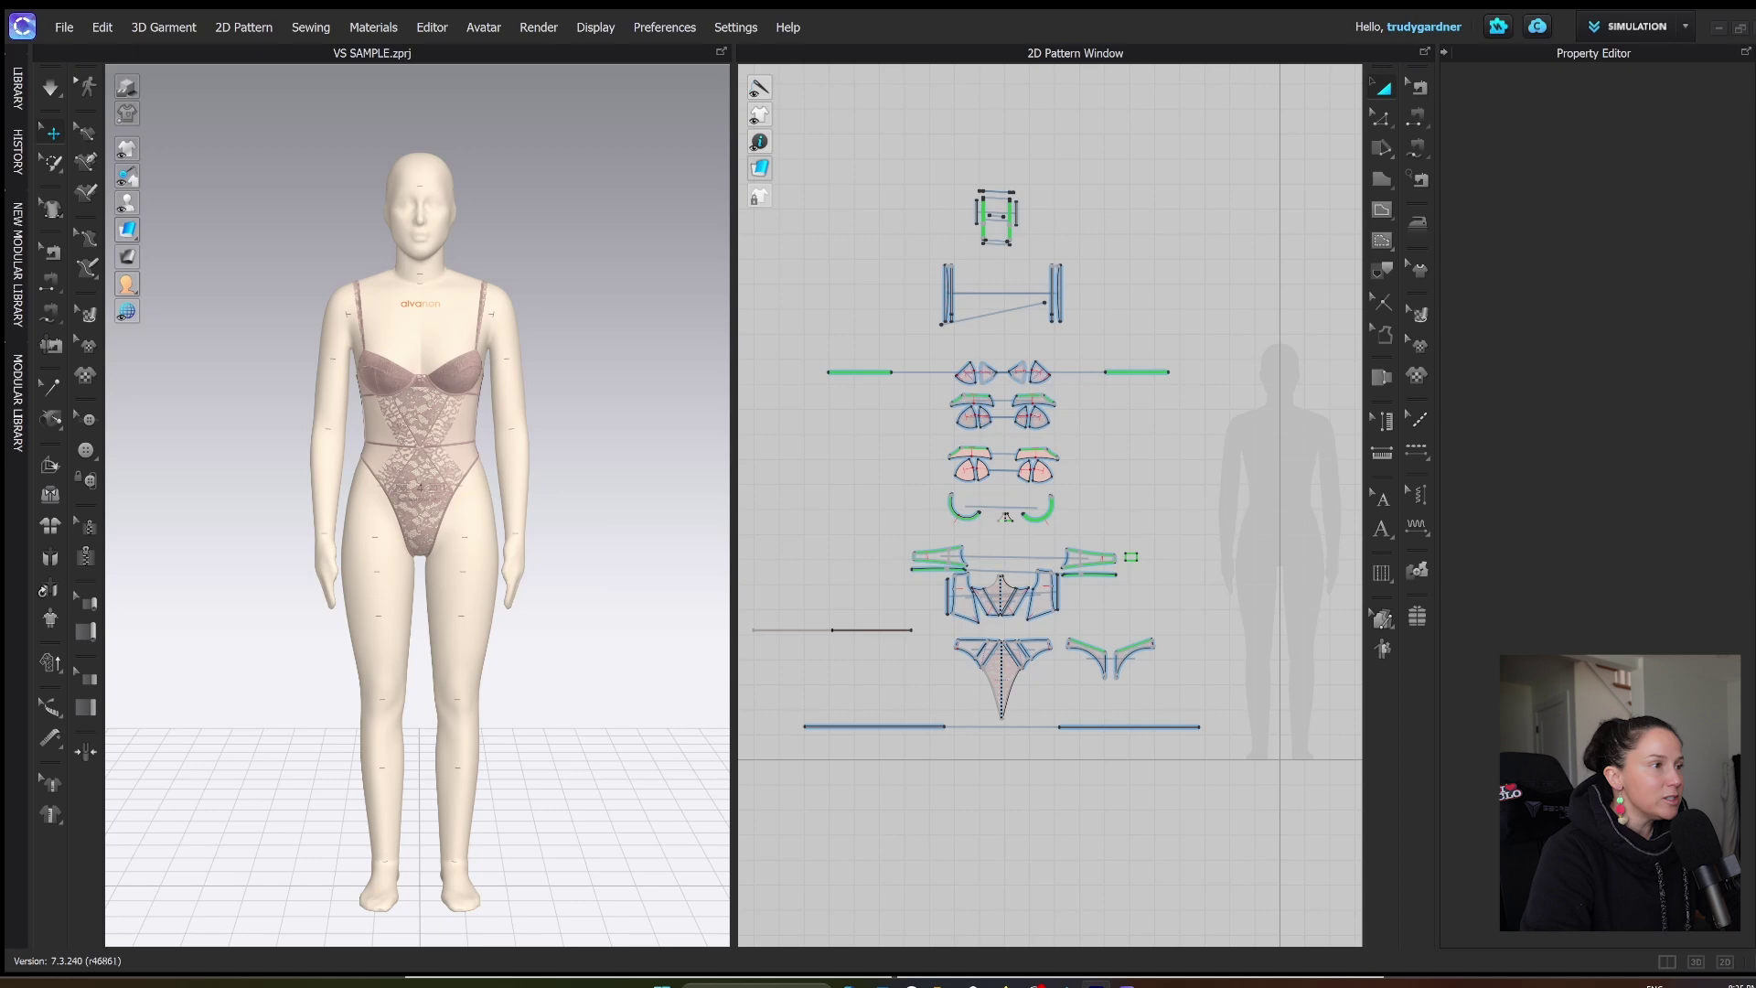
pyautogui.moveTo(418, 694); pyautogui.dragTo(313, 647, button='right')
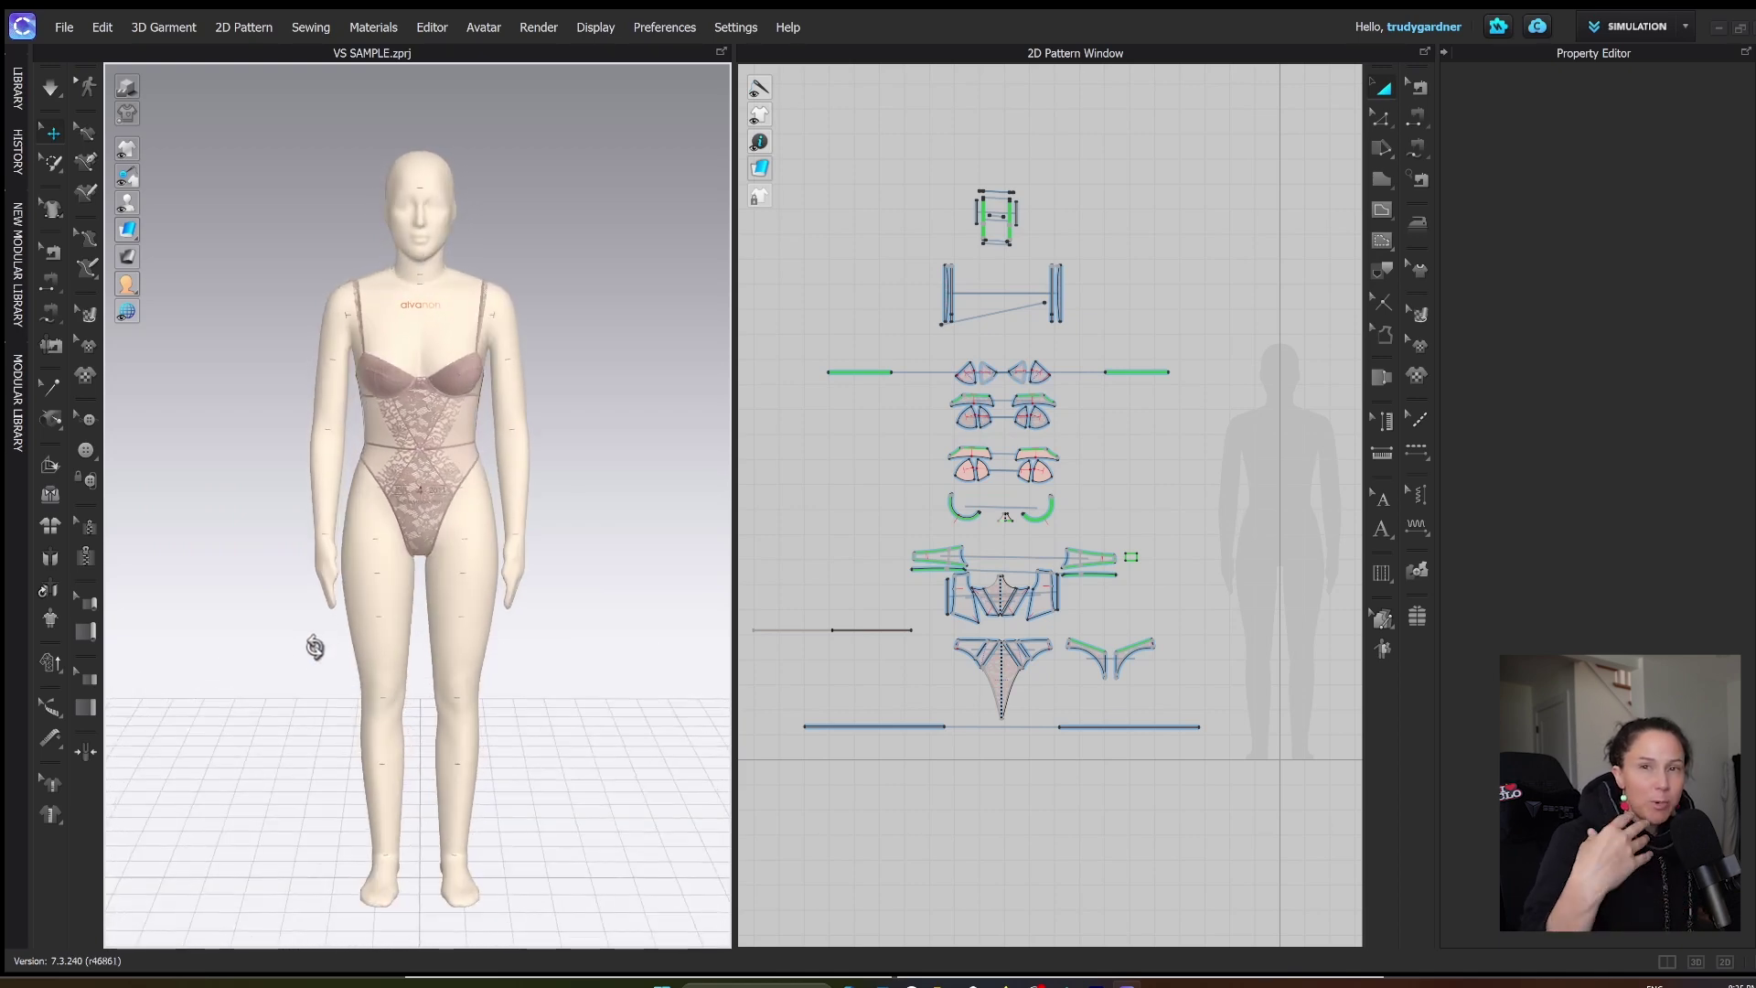
pyautogui.moveTo(128, 257)
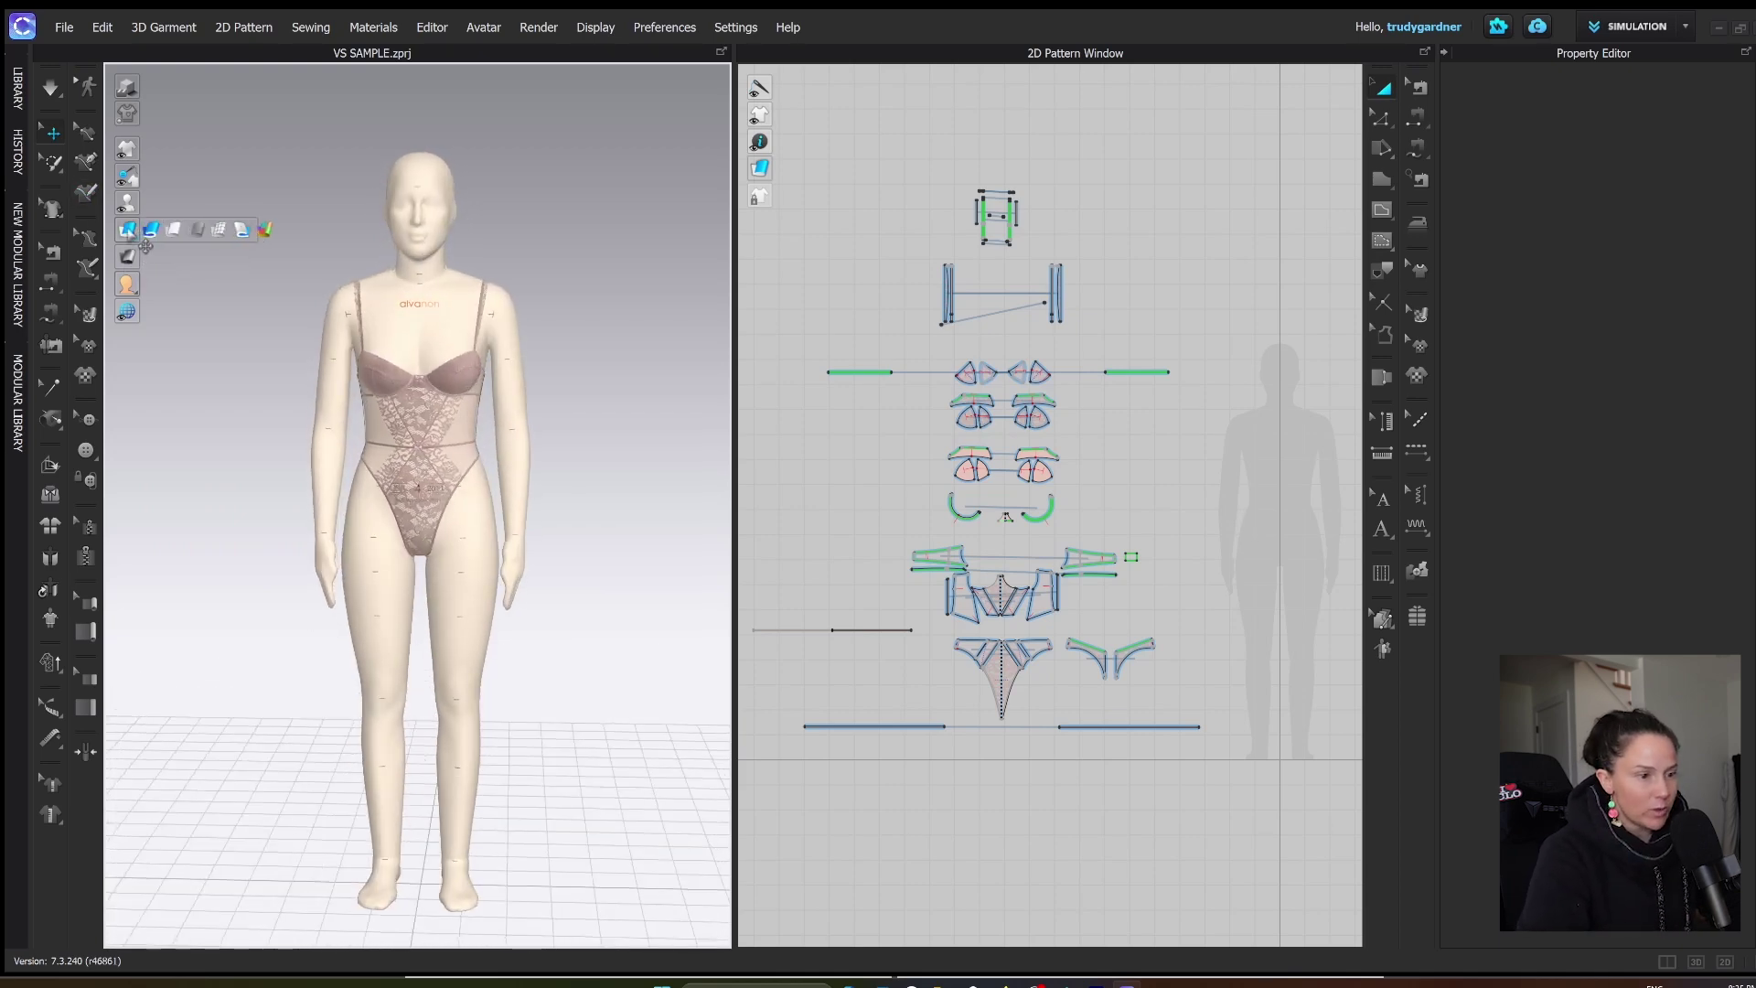
pyautogui.click(181, 257)
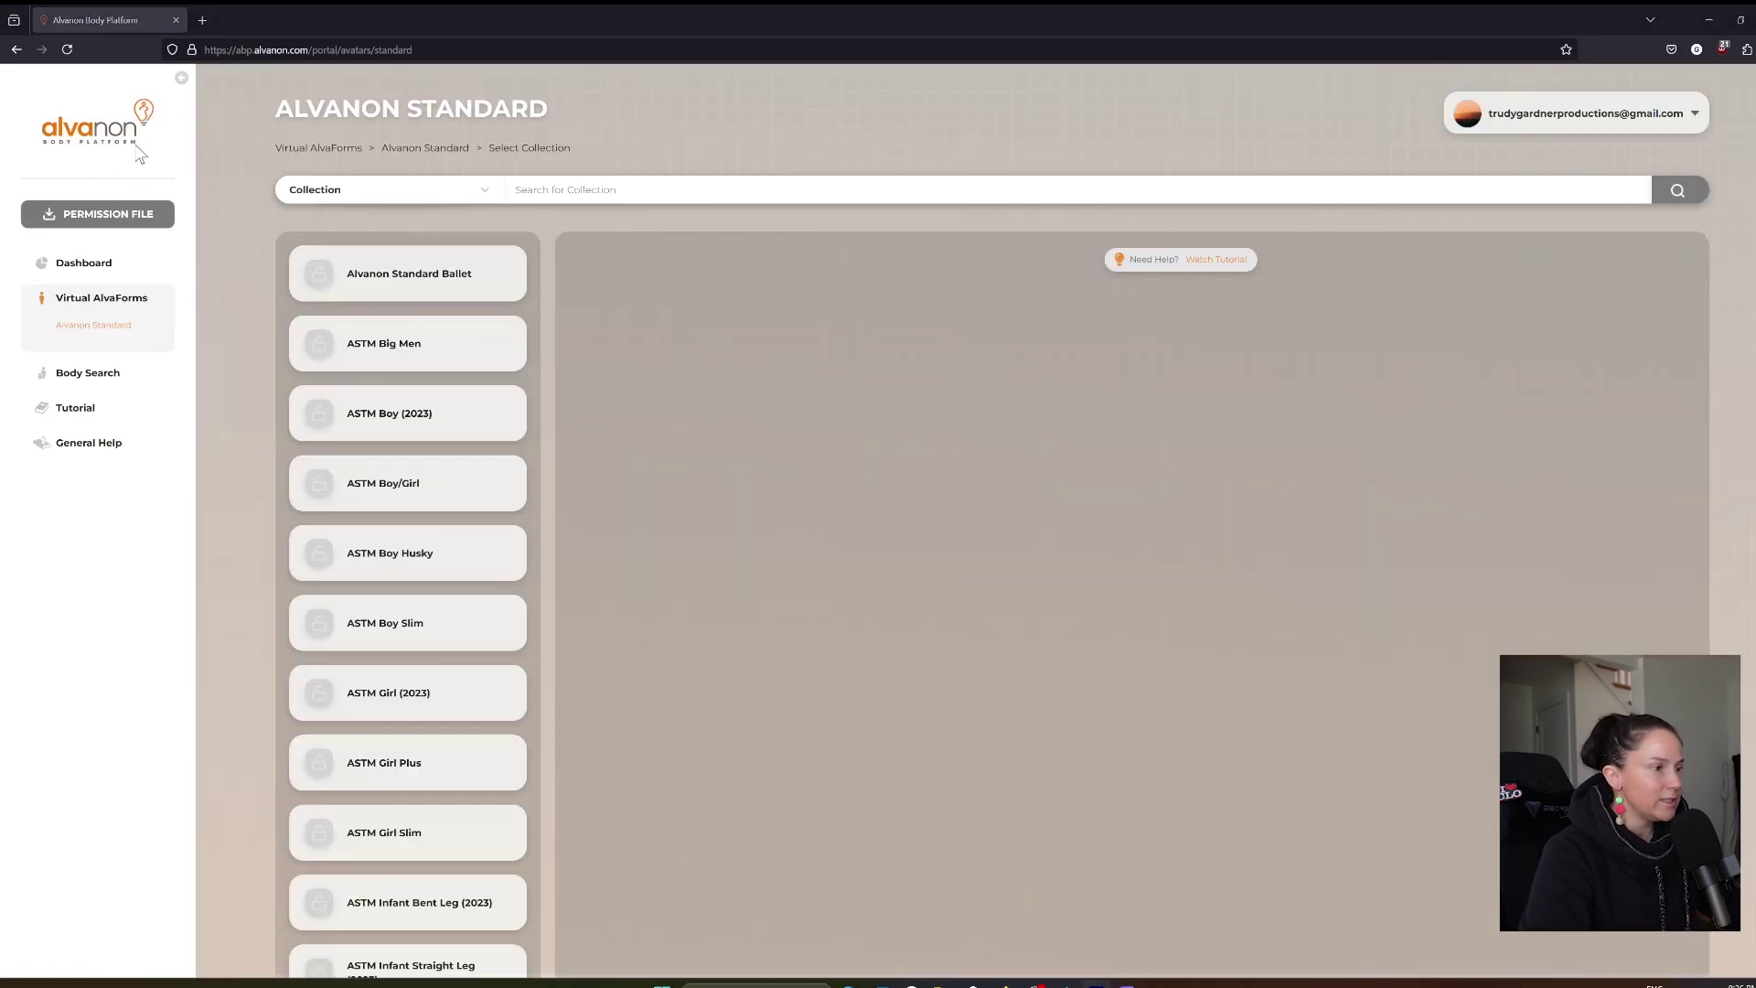
# Step: Open the ASTM Petite Curvy collection and scroll through its size 0–20 avatars
pyautogui.scroll(-1, 382, 603)
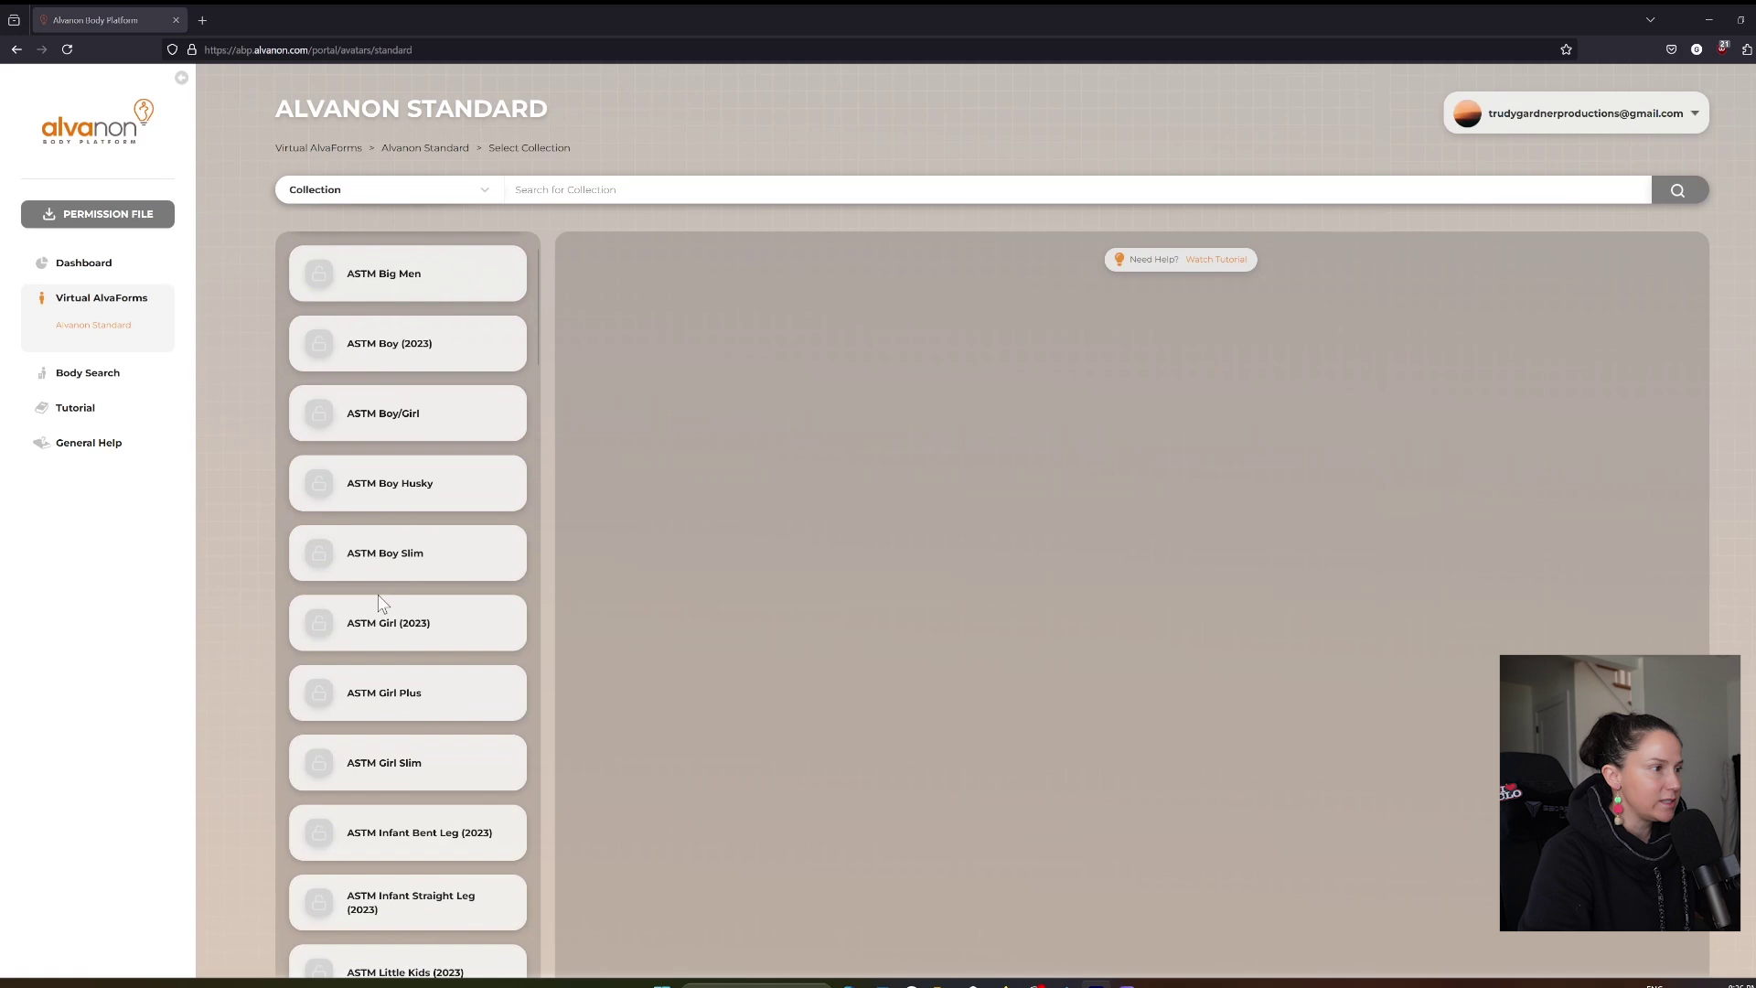
pyautogui.scroll(-6, 382, 604)
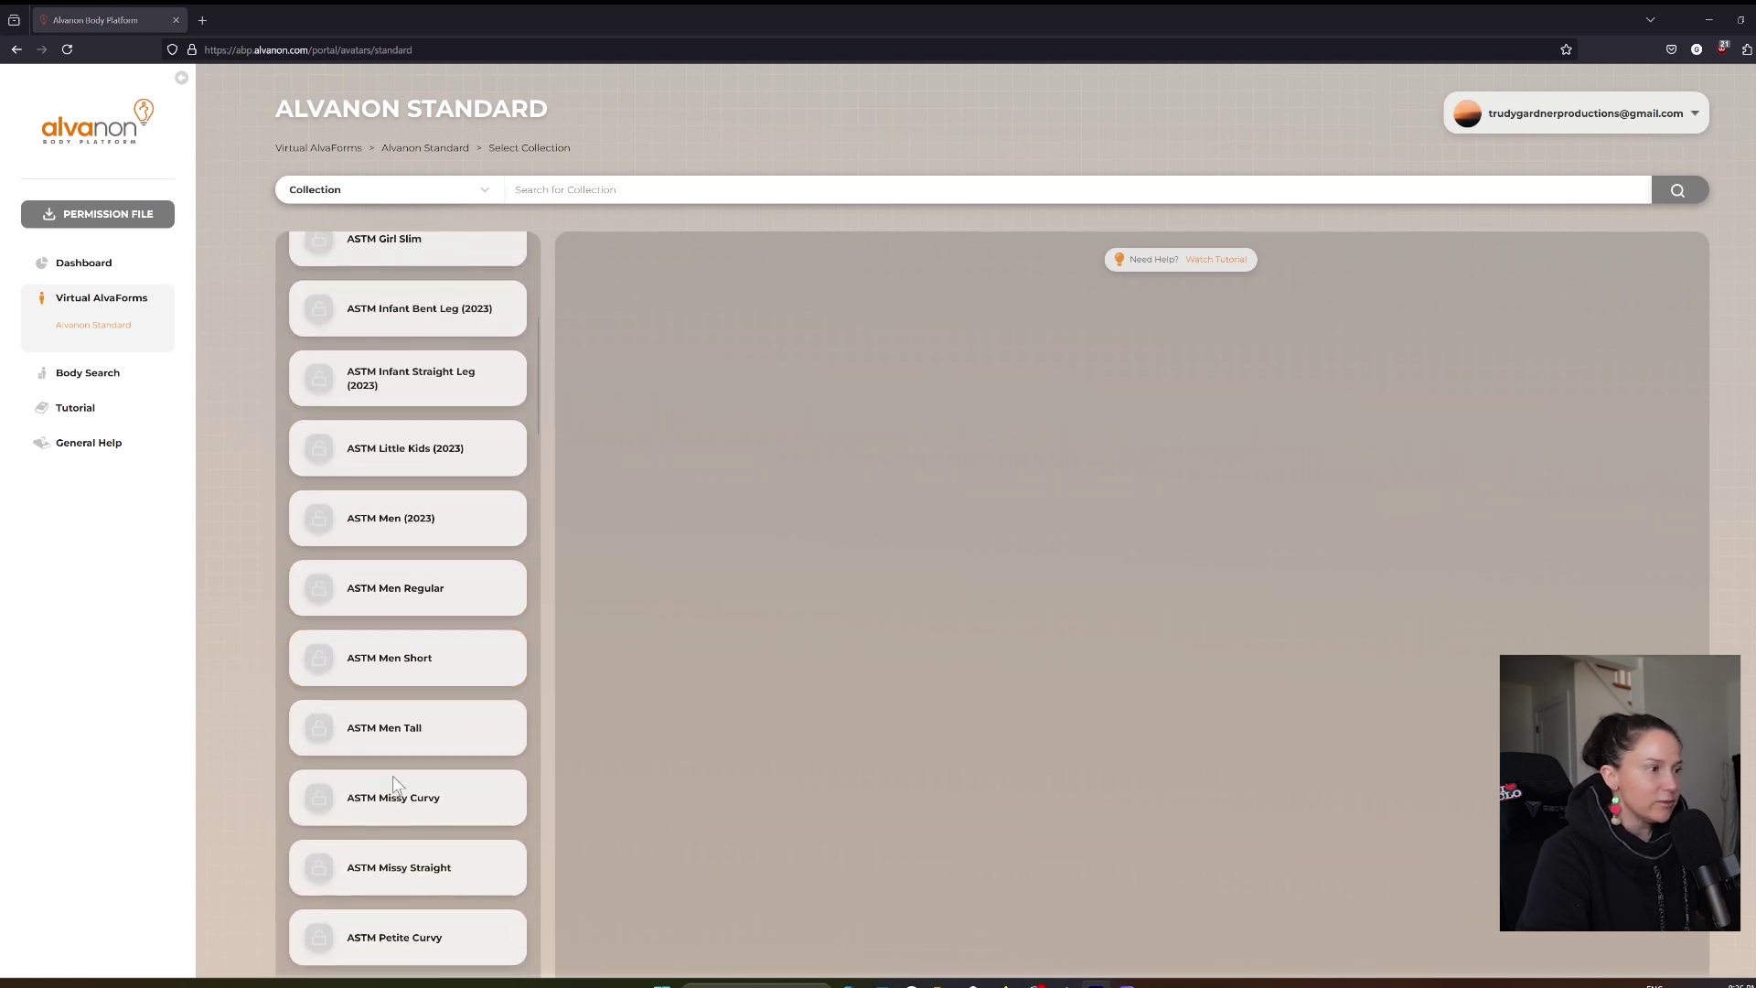
pyautogui.scroll(-5, 395, 784)
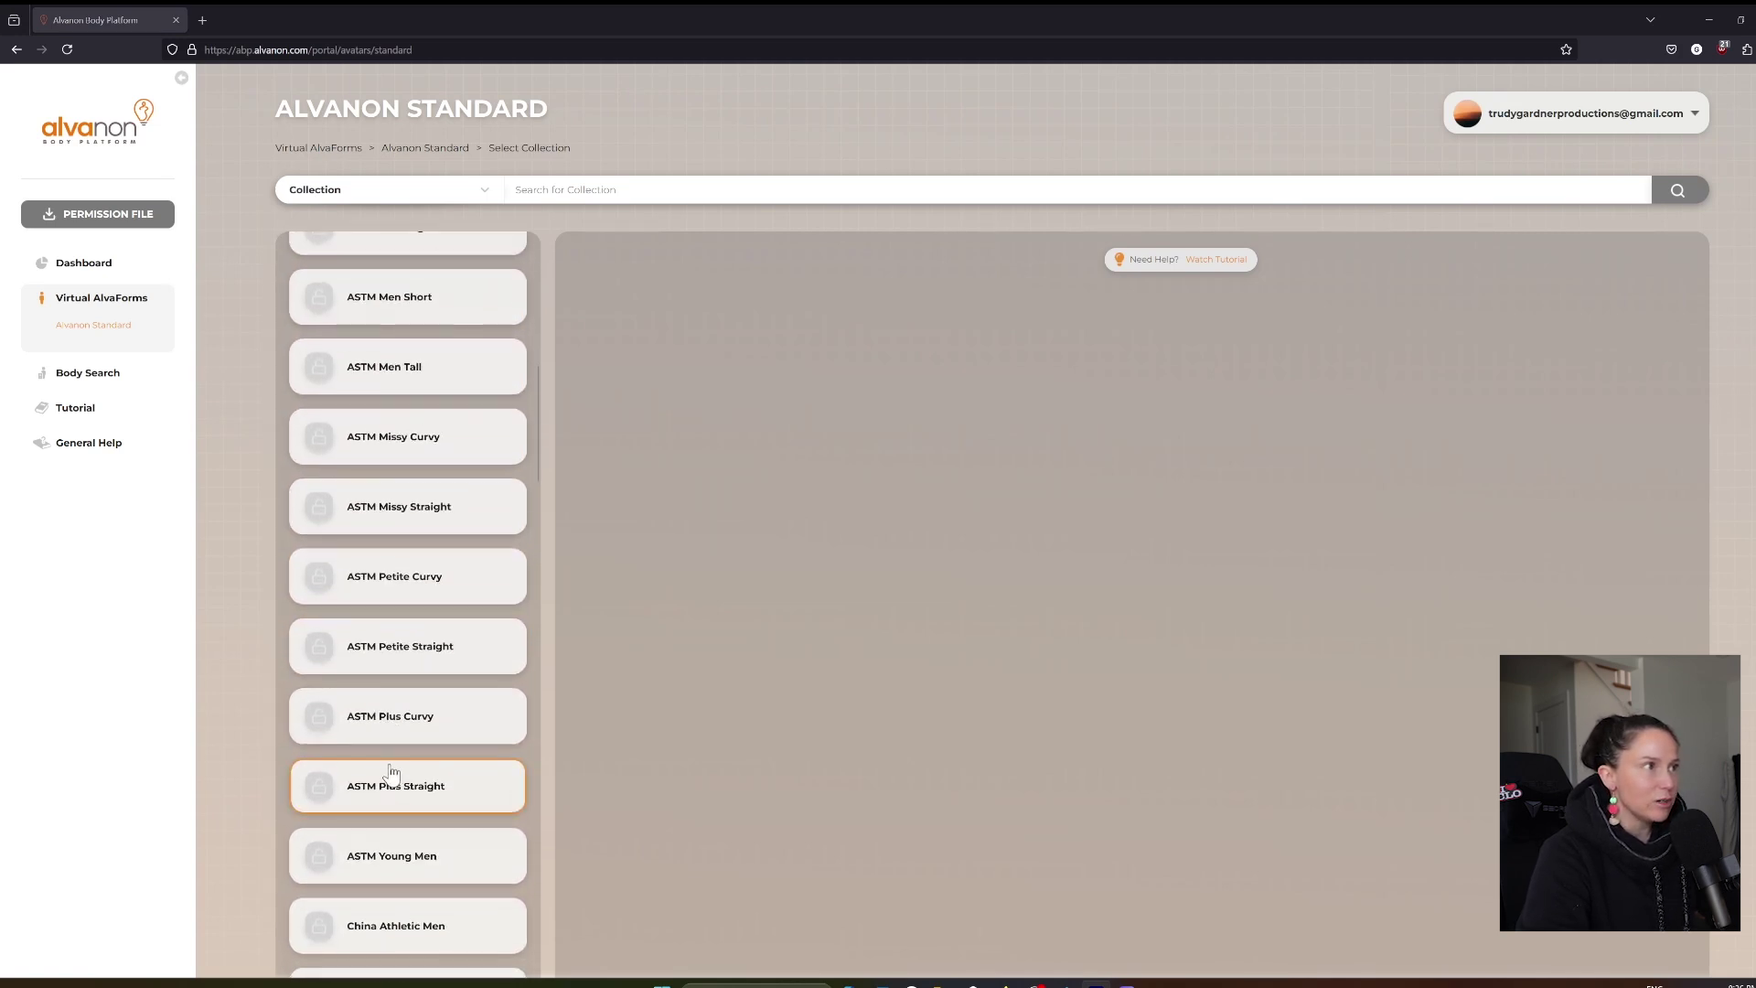
pyautogui.scroll(-6, 392, 772)
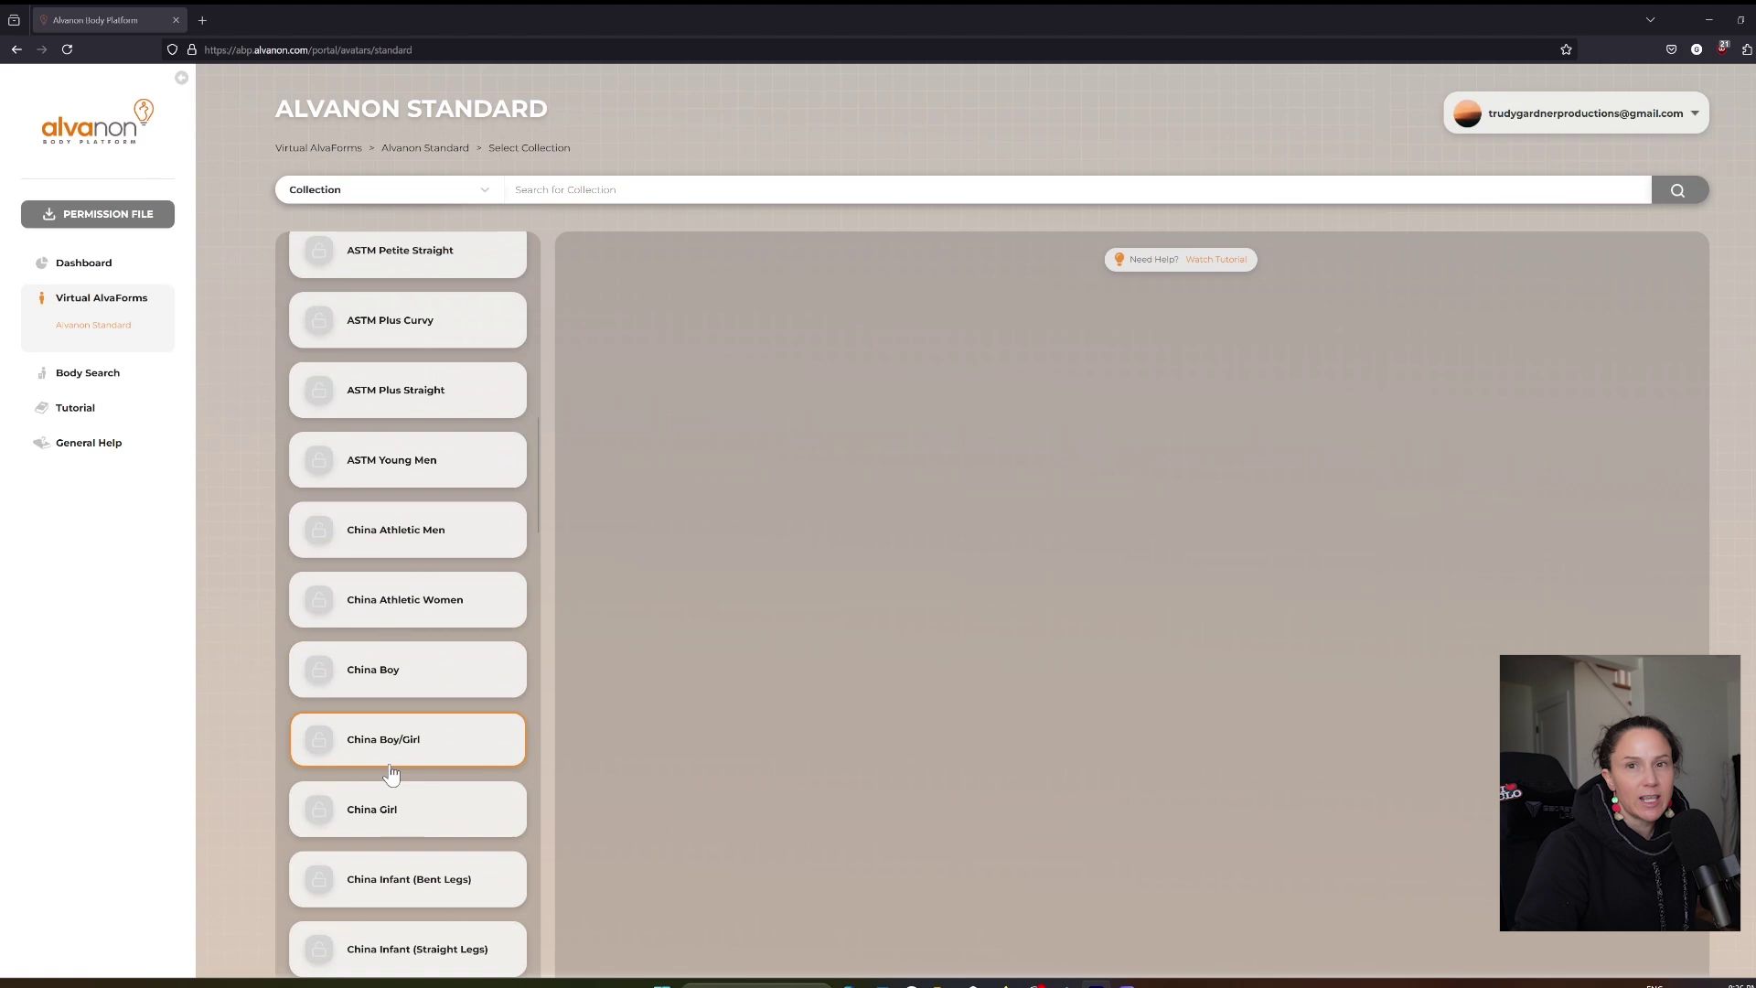
pyautogui.scroll(-2, 392, 773)
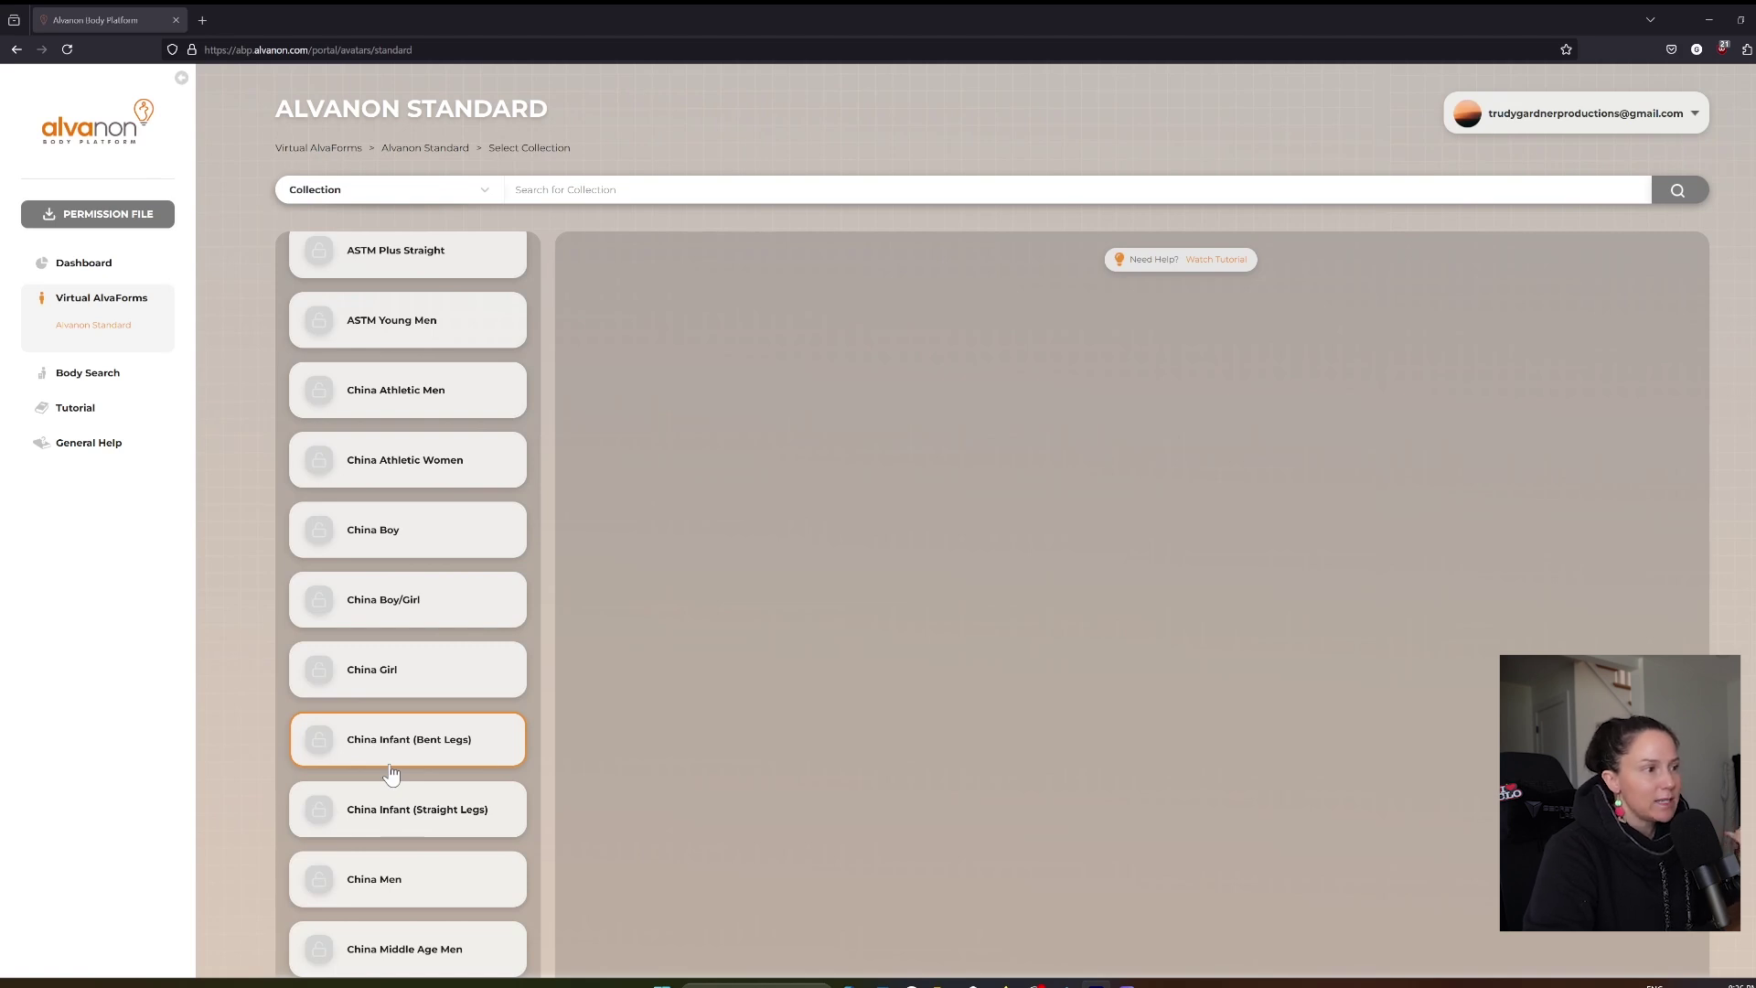
pyautogui.scroll(5, 392, 773)
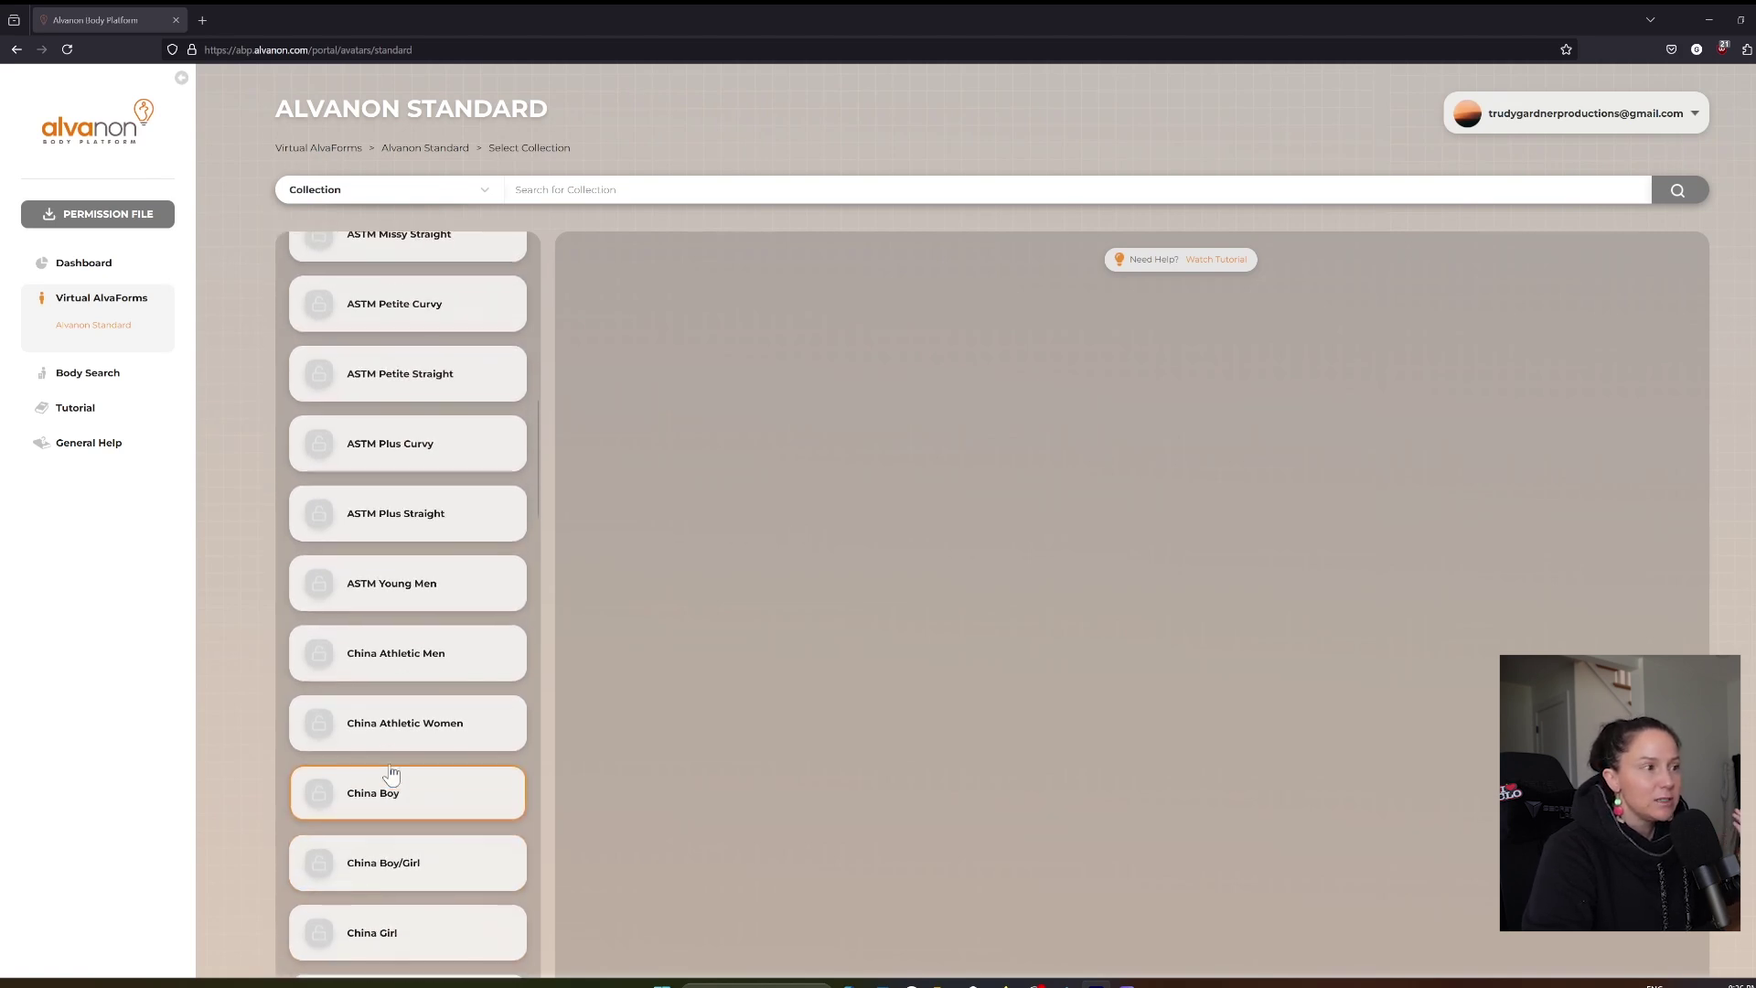
pyautogui.scroll(1, 391, 773)
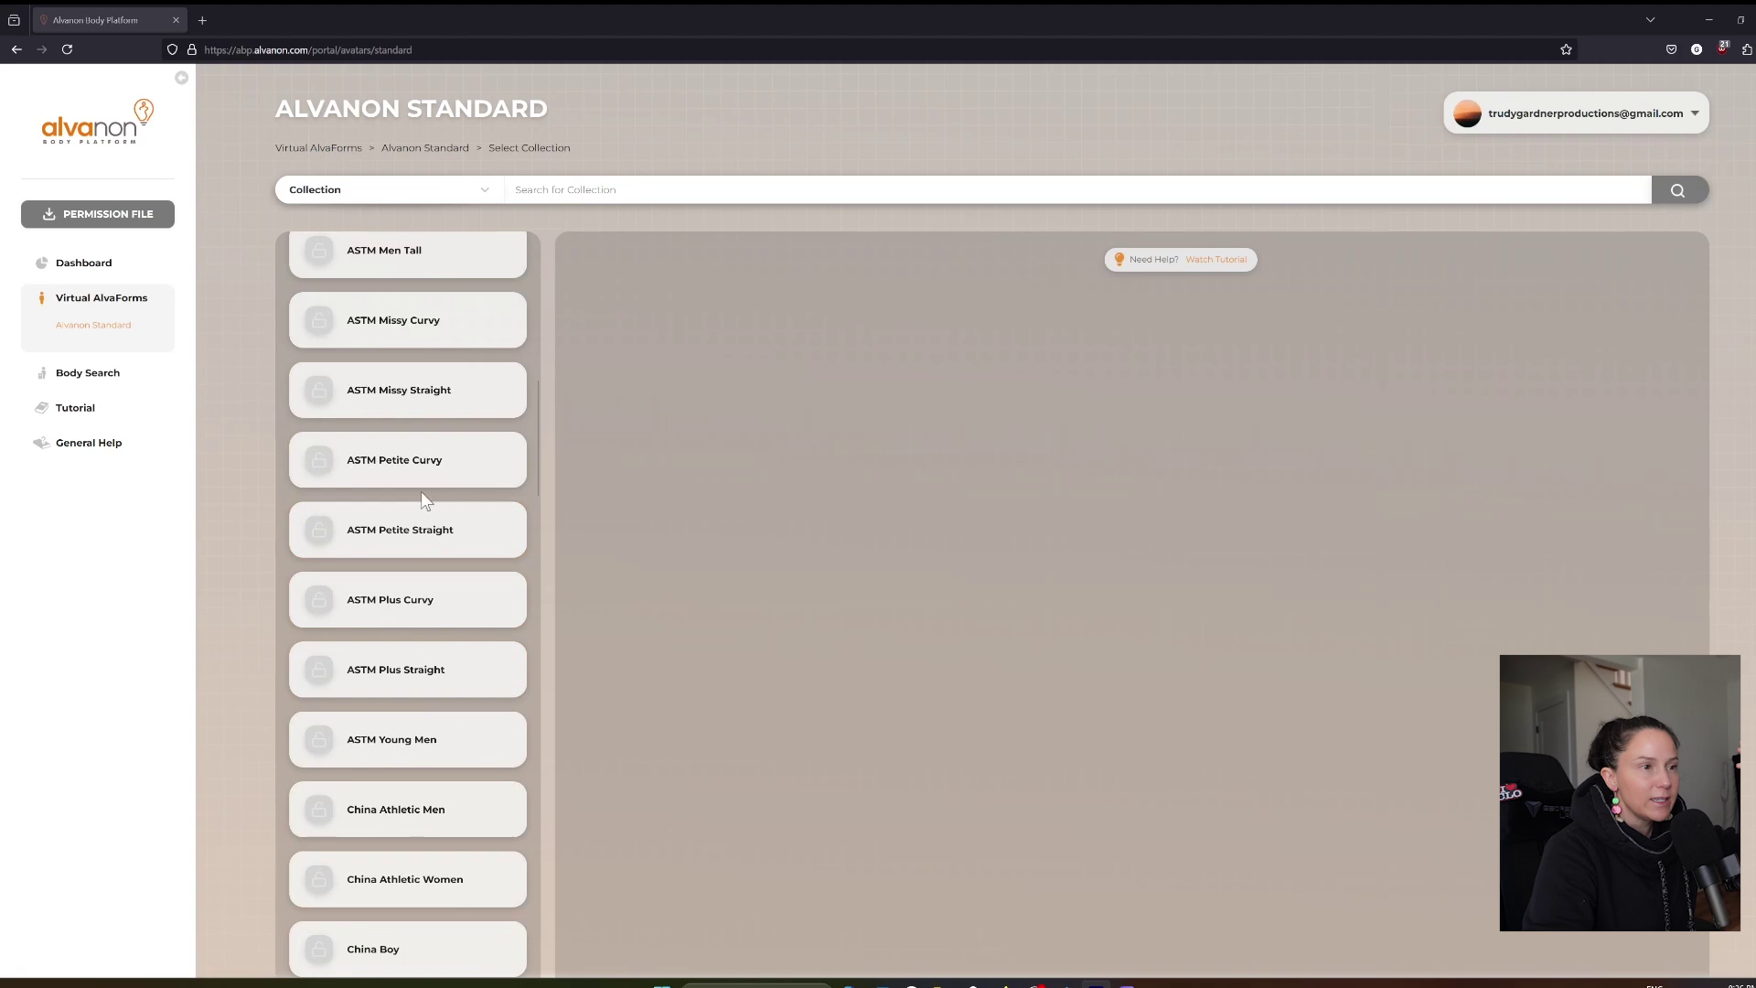
pyautogui.click(423, 467)
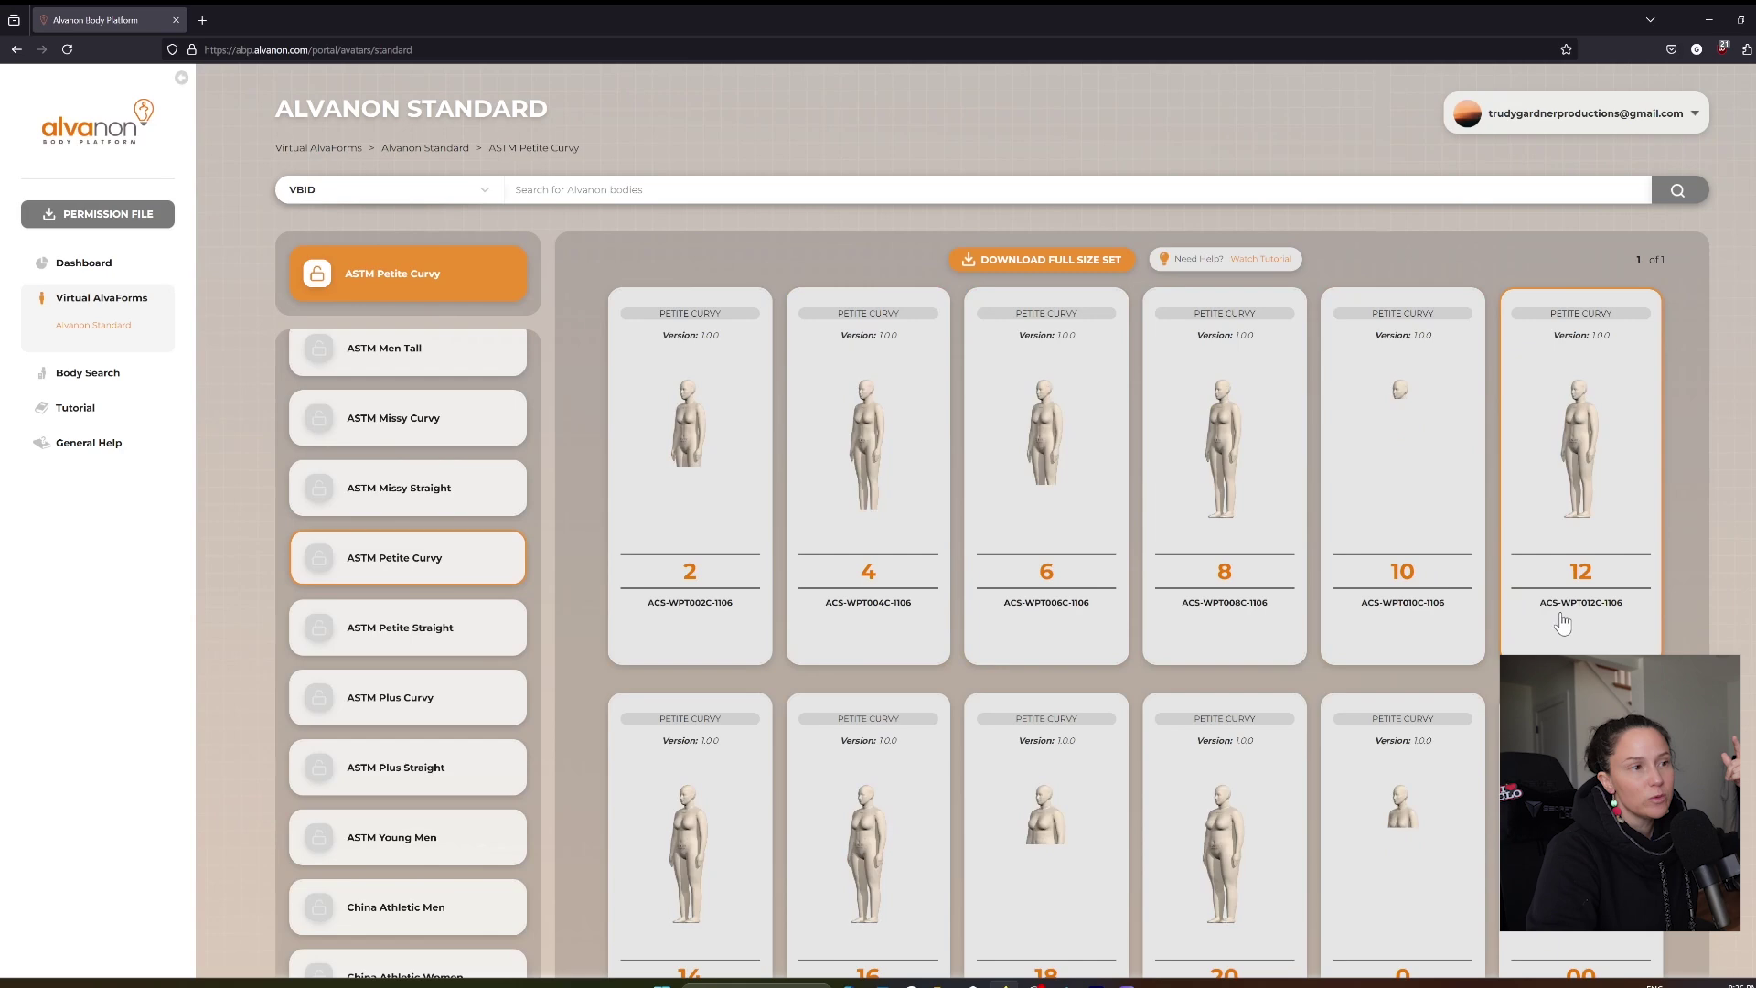
pyautogui.scroll(-2, 1571, 624)
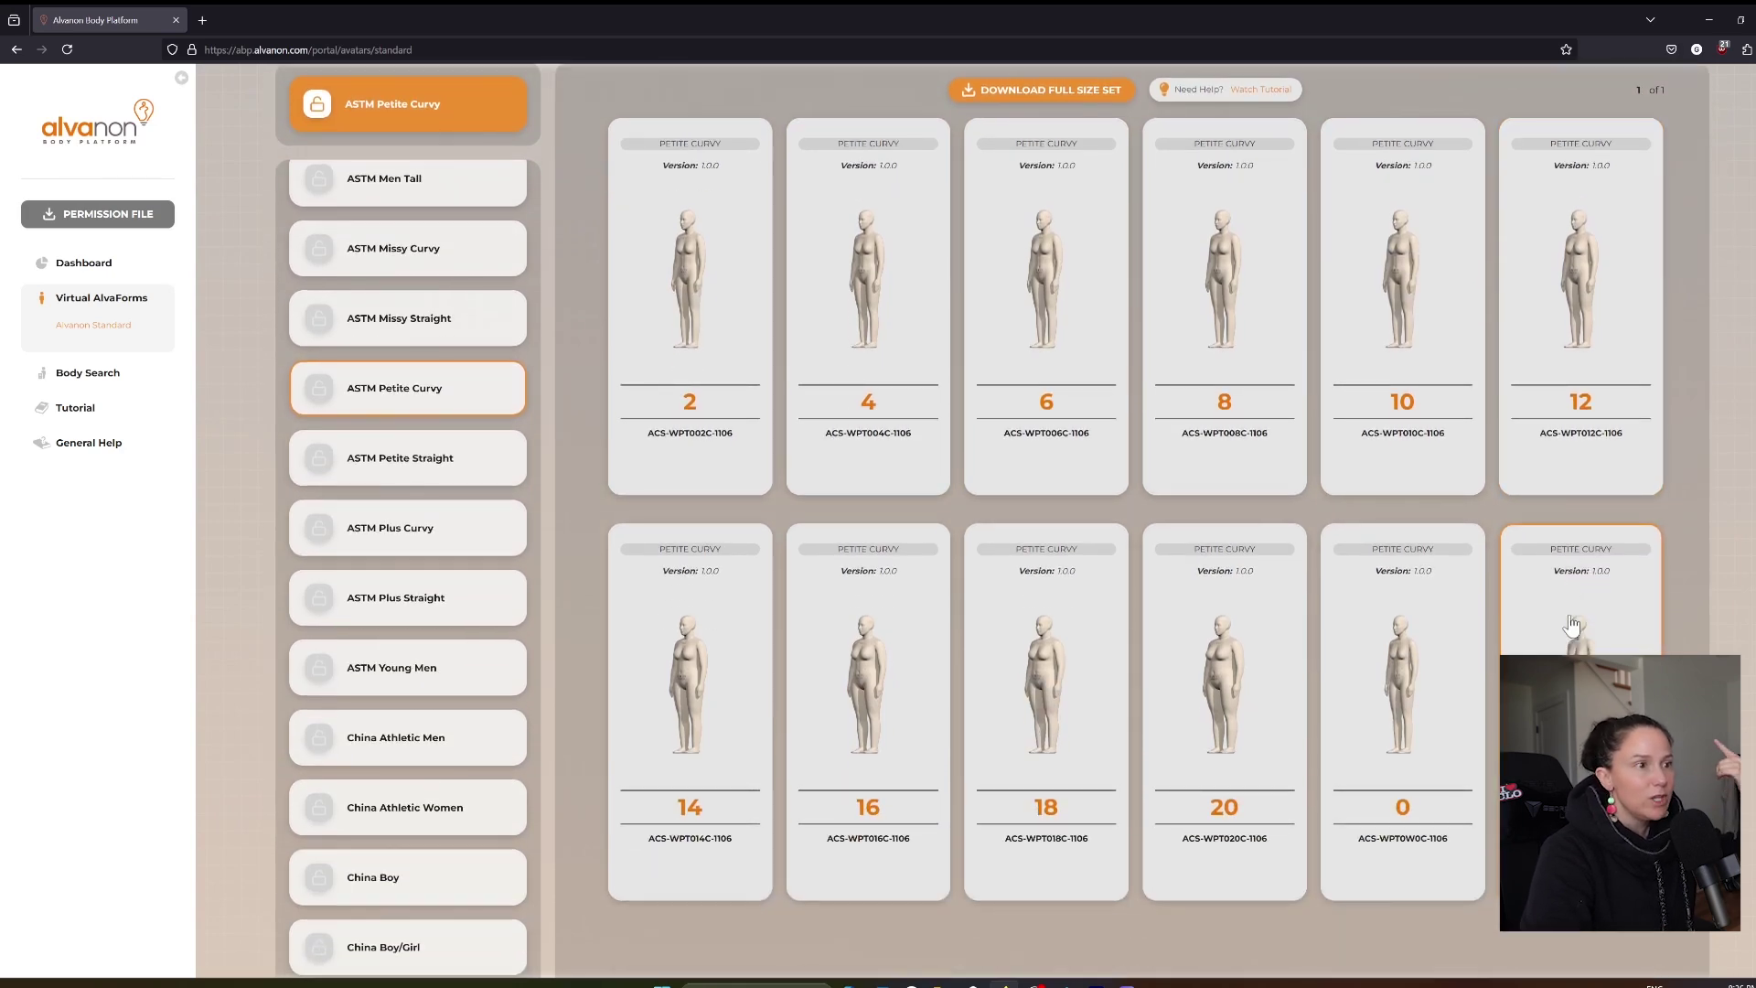
pyautogui.scroll(-1, 1571, 625)
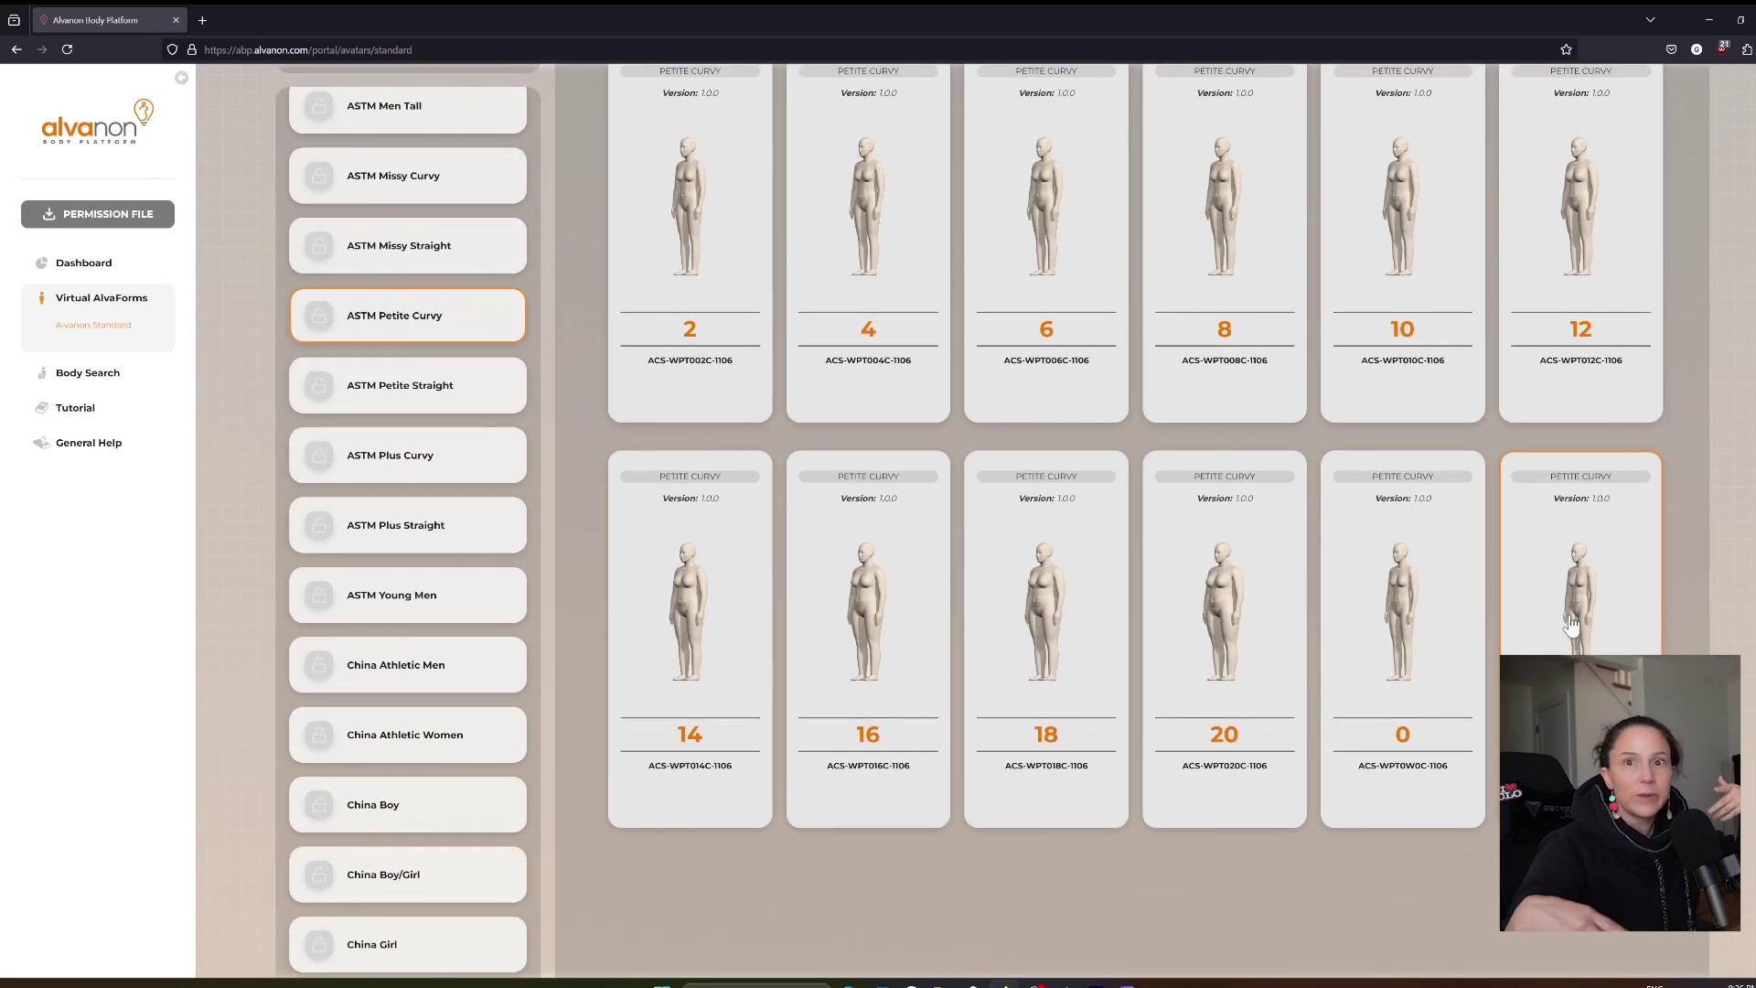
pyautogui.scroll(-1, 1572, 625)
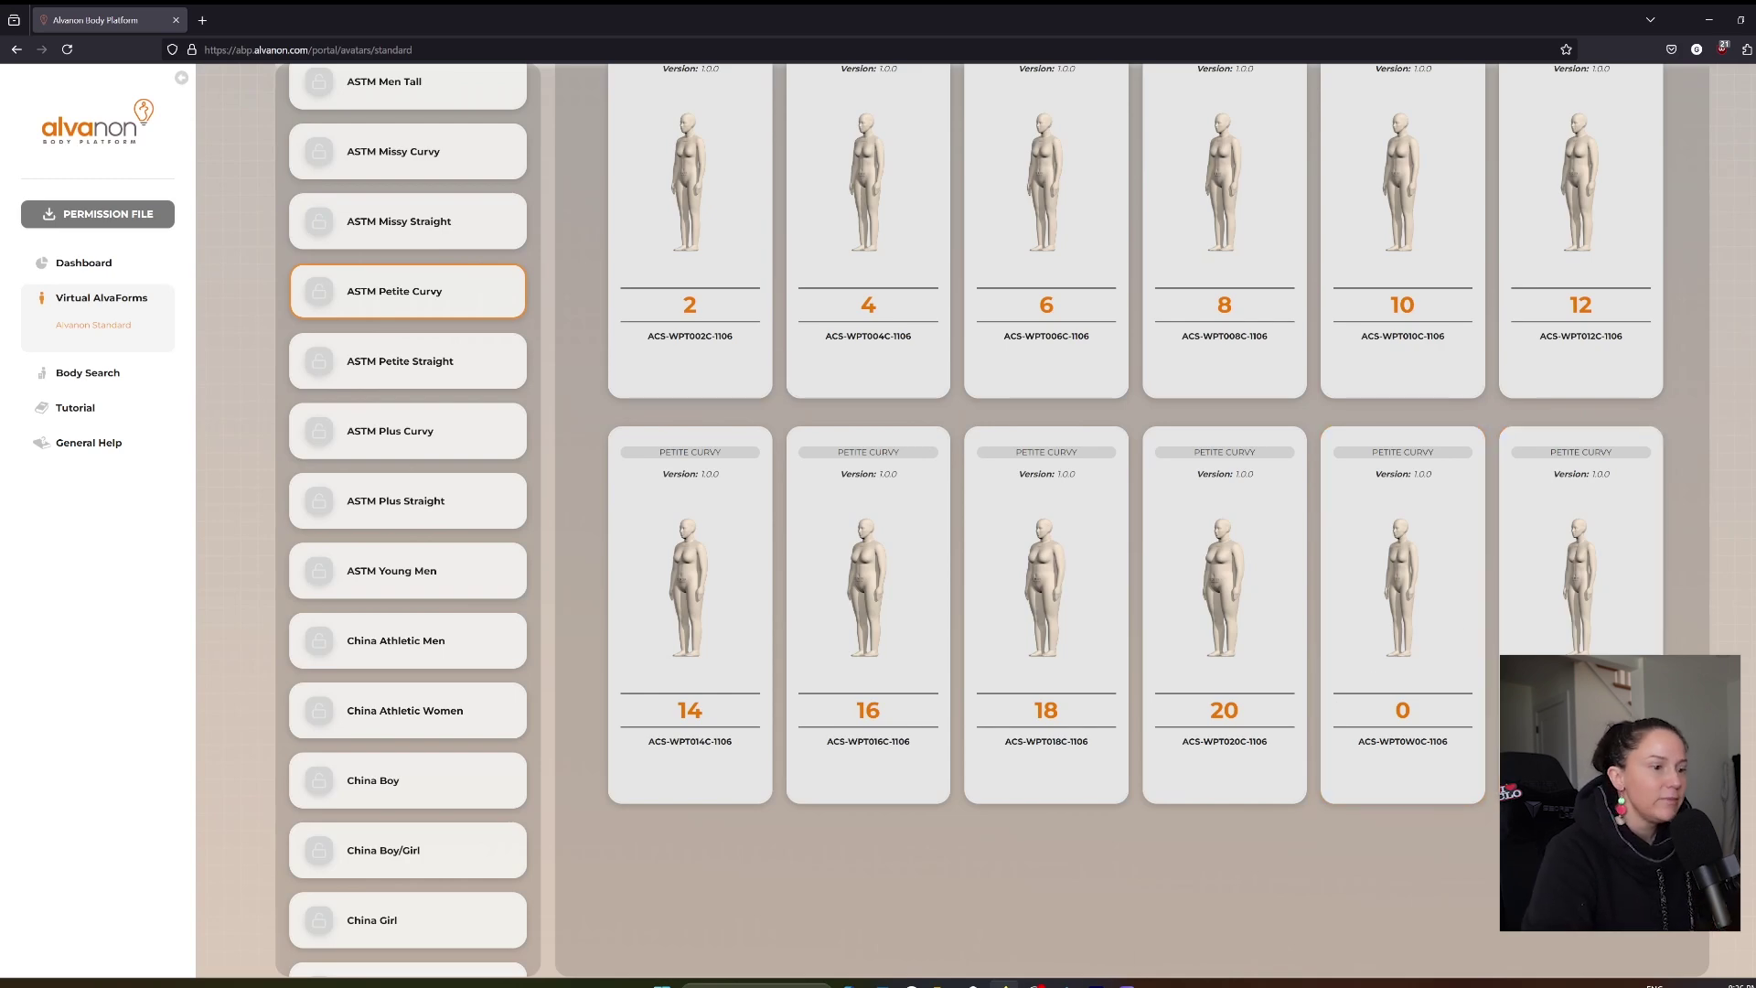
# Step: Dismiss the Information Display menu, then view the Figure Forms avatar in lace bra and brief from side and rear
pyautogui.moveTo(972, 984)
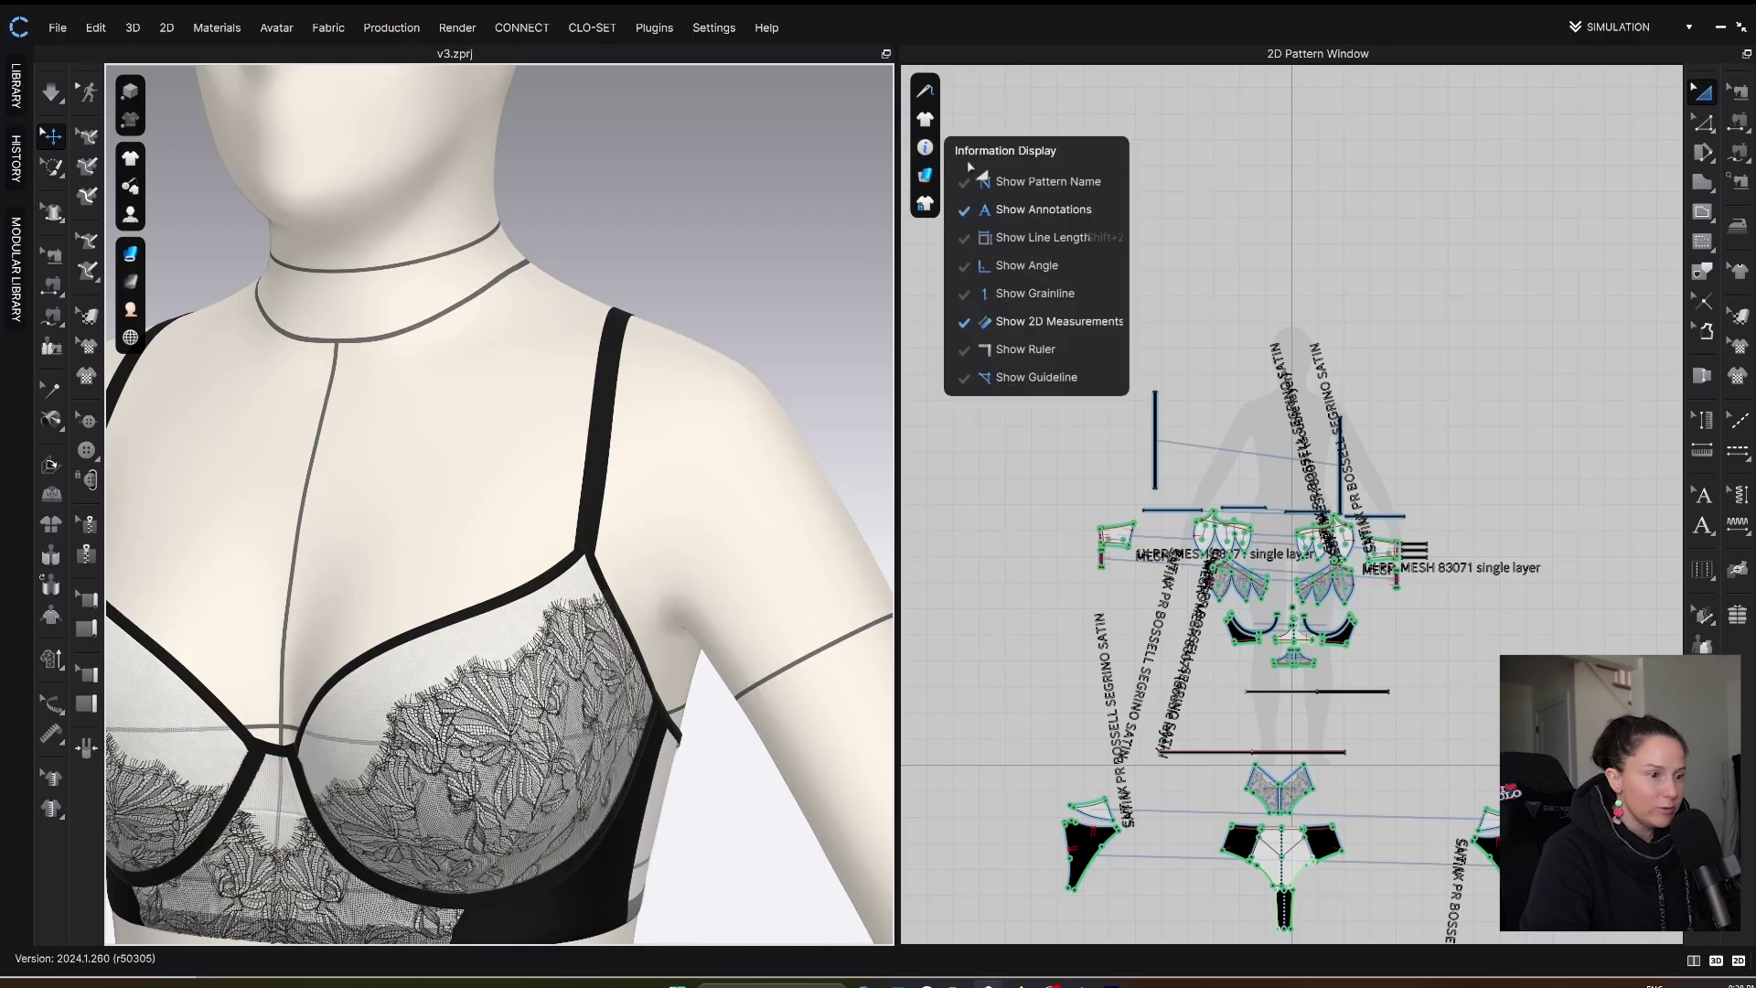
pyautogui.click(1014, 213)
pyautogui.scroll(-3, 1122, 729)
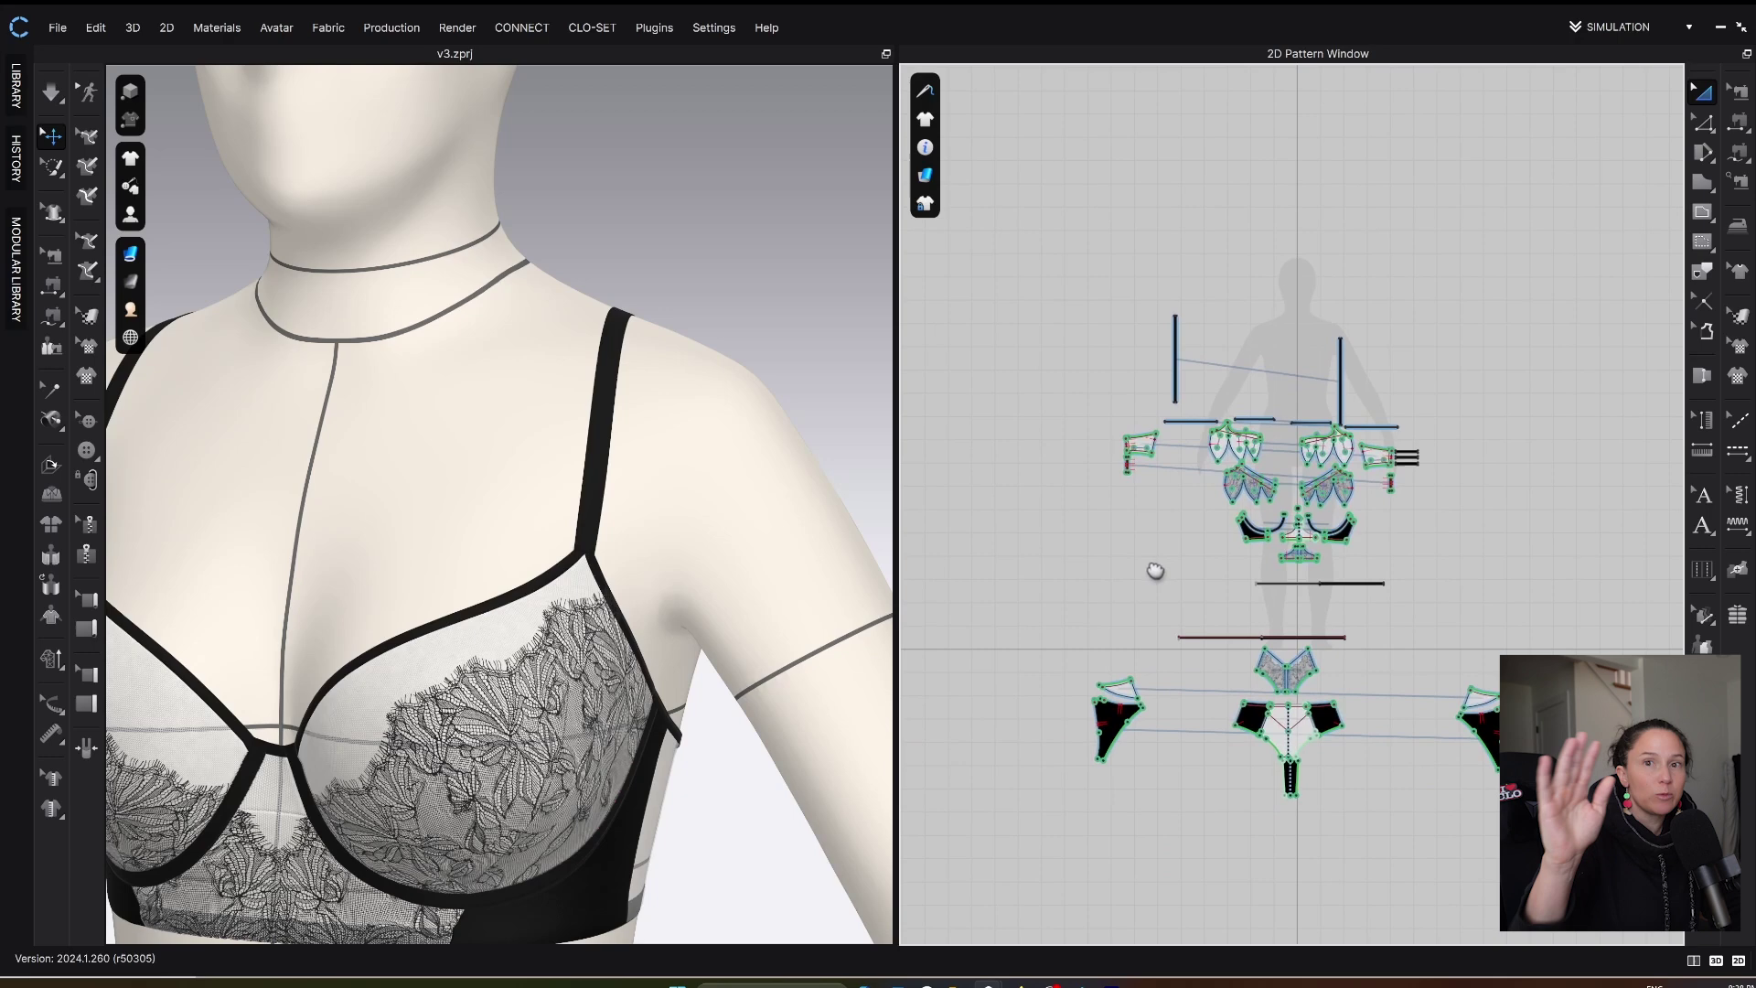
pyautogui.scroll(3, 611, 631)
pyautogui.scroll(-3, 611, 631)
pyautogui.moveTo(579, 725); pyautogui.dragTo(1039, 521, button='right')
pyautogui.scroll(3, 726, 514)
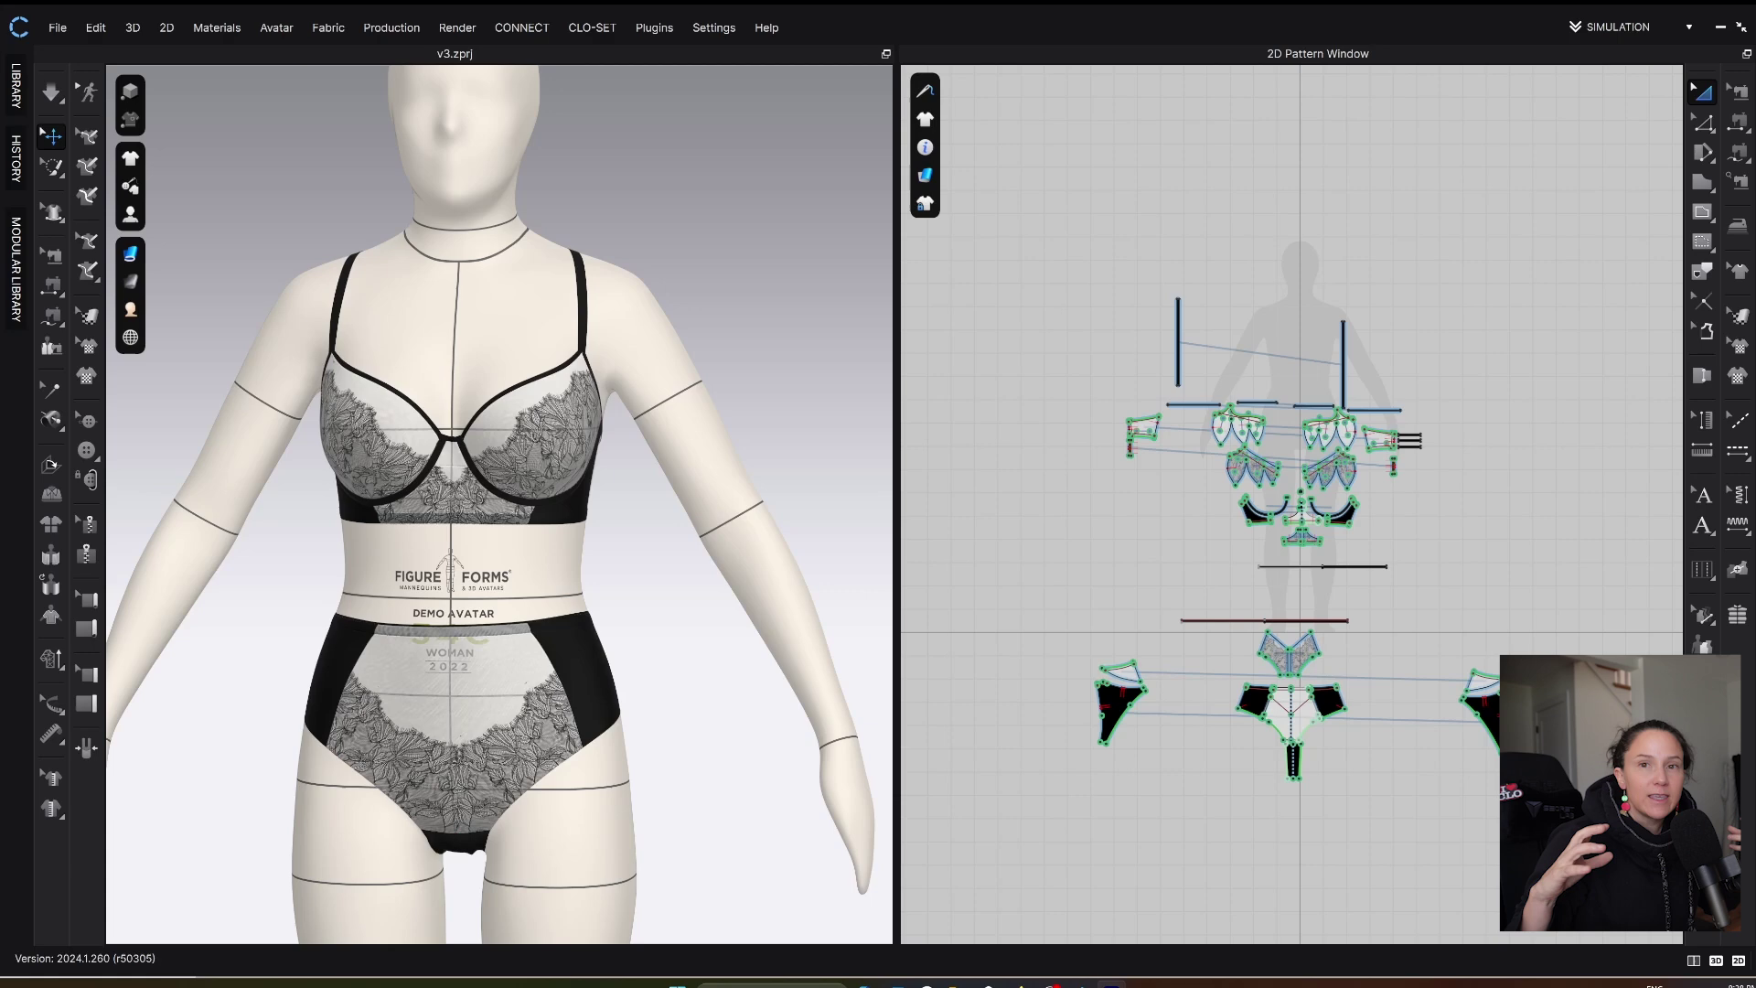
pyautogui.scroll(-5, 536, 553)
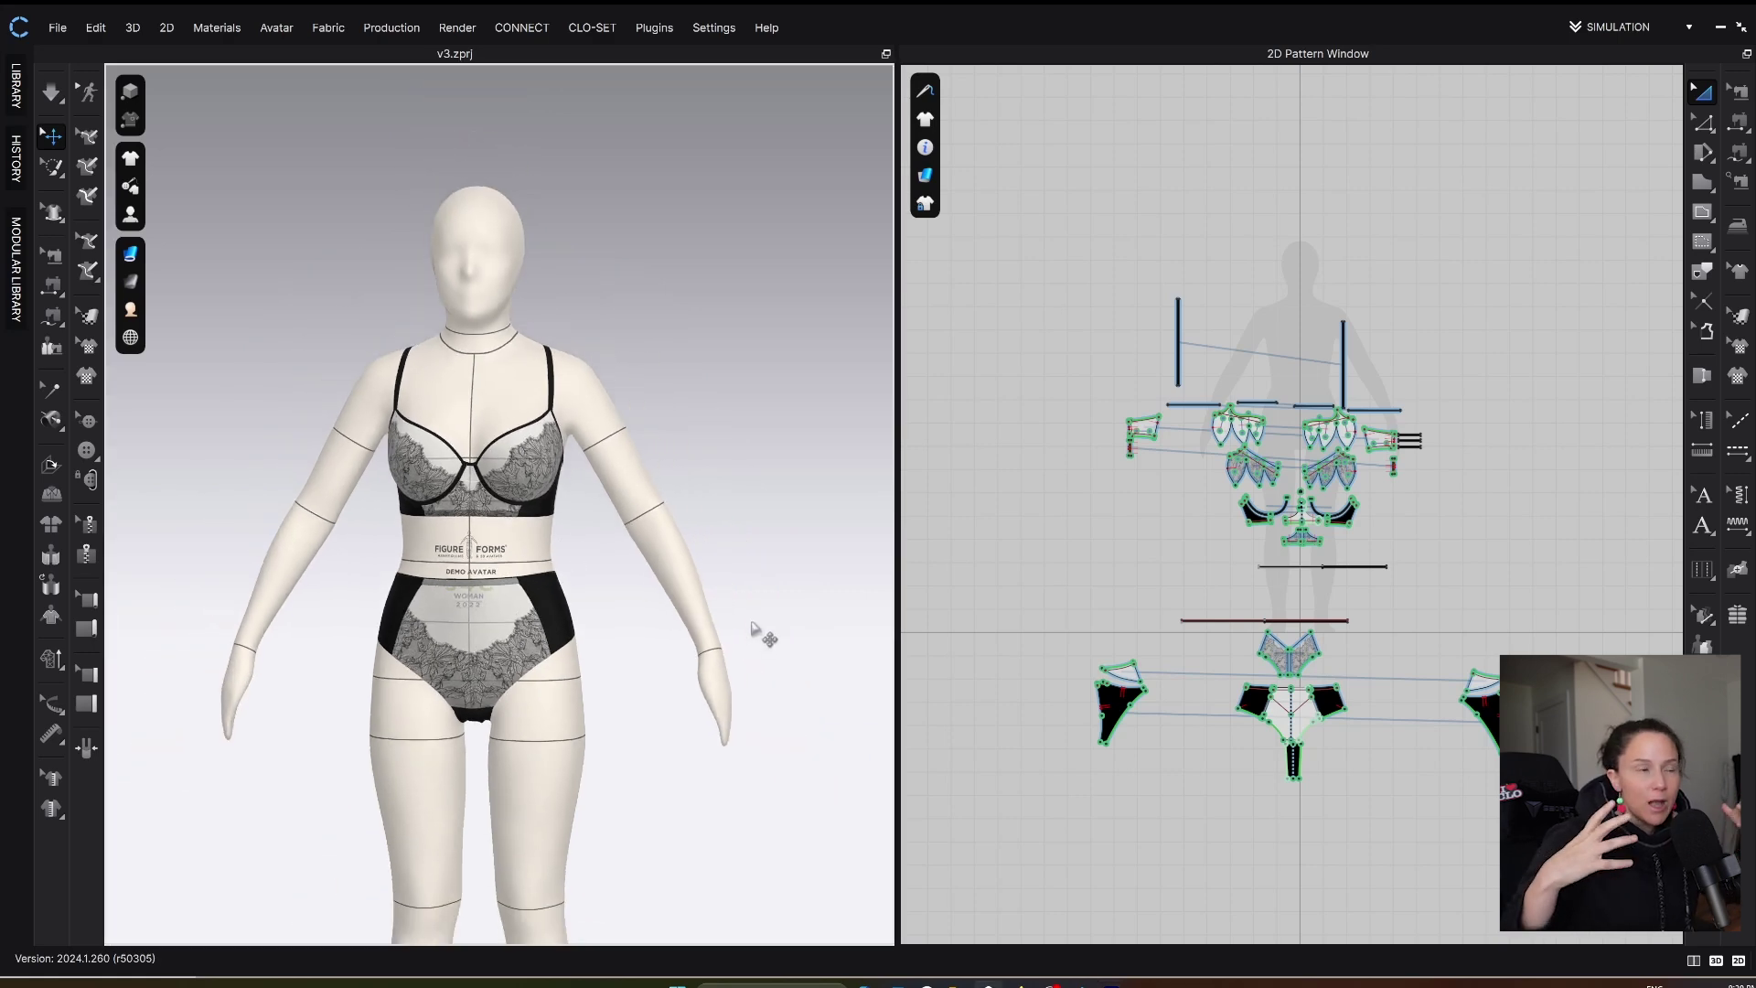
pyautogui.moveTo(762, 631); pyautogui.dragTo(778, 528, button='middle')
pyautogui.moveTo(777, 529); pyautogui.dragTo(913, 652, button='right')
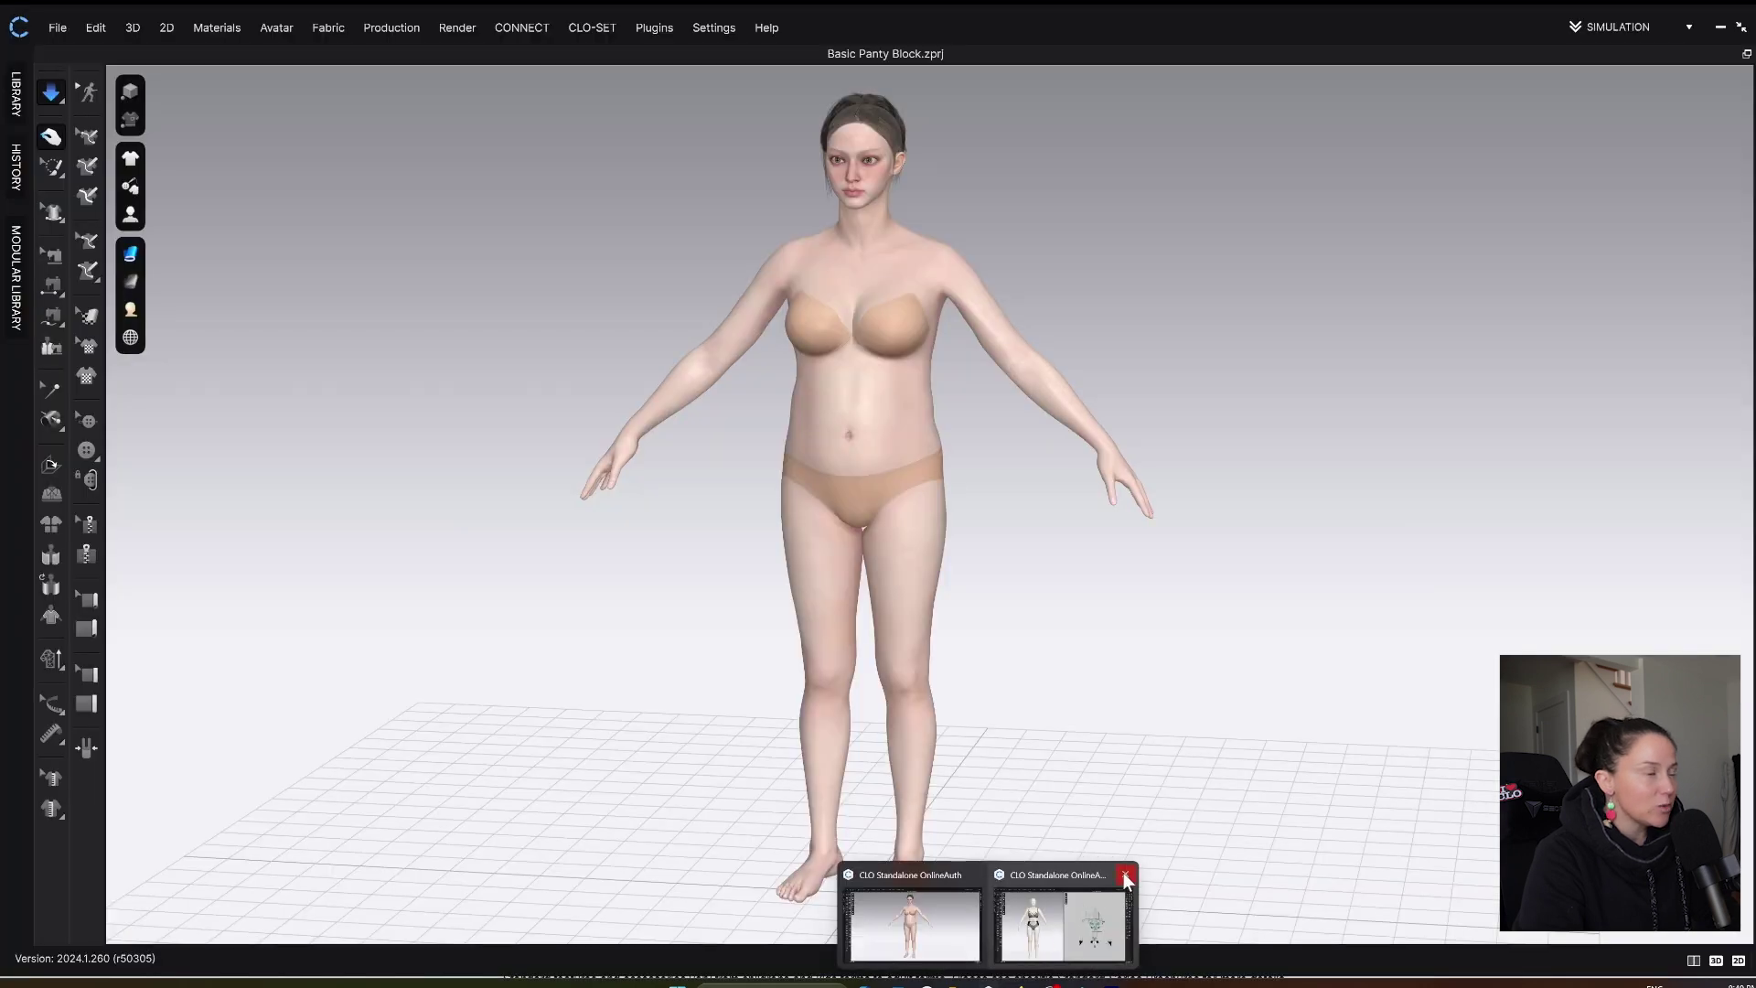
# Step: In the Basic Panty Block window, load FV2.1_Mia.avt from the Library's Avatar folder
pyautogui.click(1132, 874)
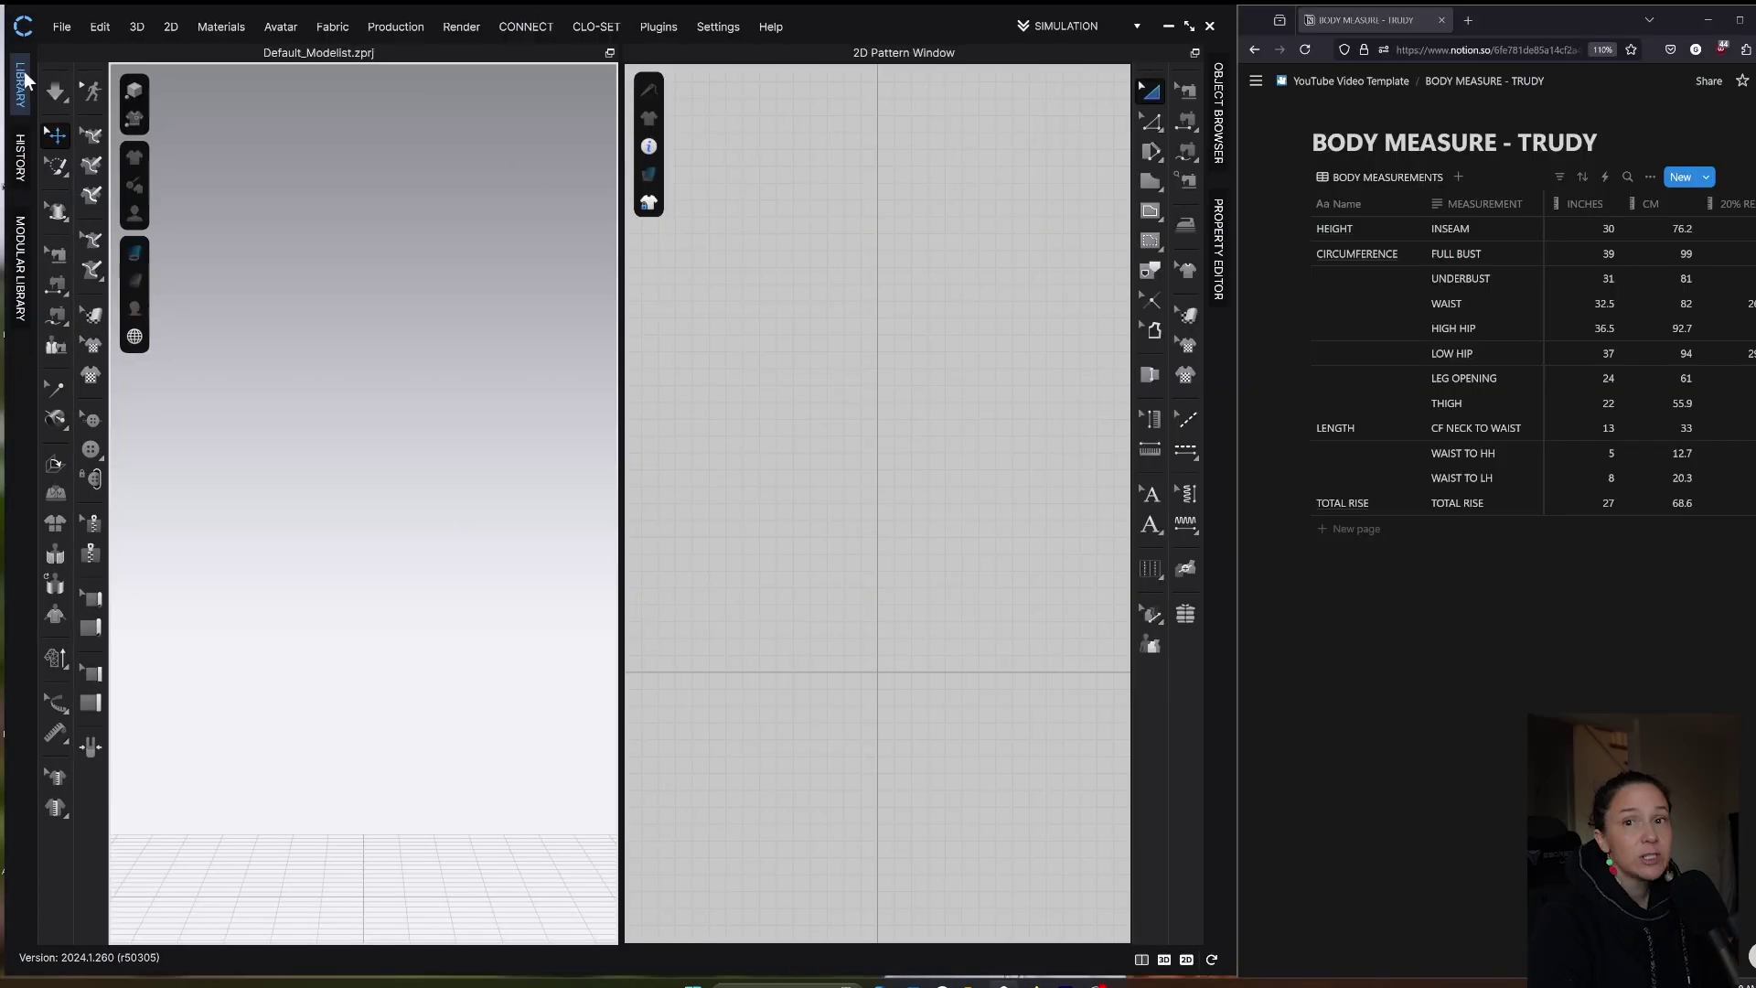
pyautogui.click(24, 71)
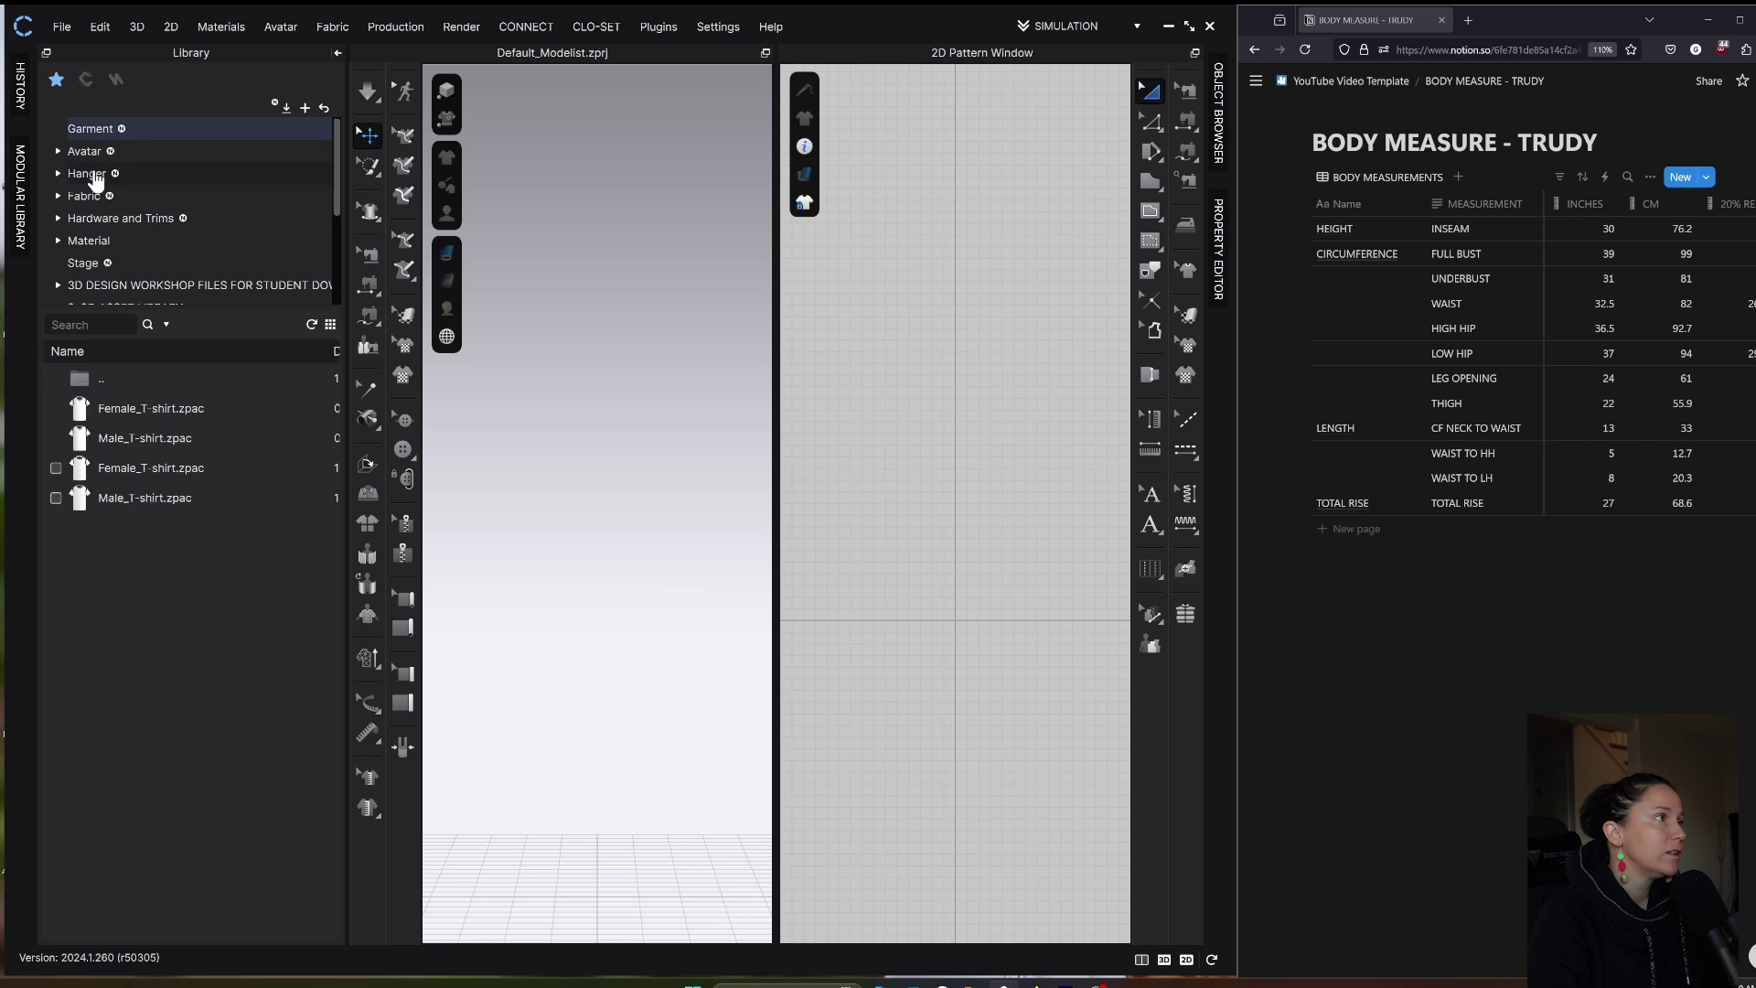
pyautogui.click(91, 151)
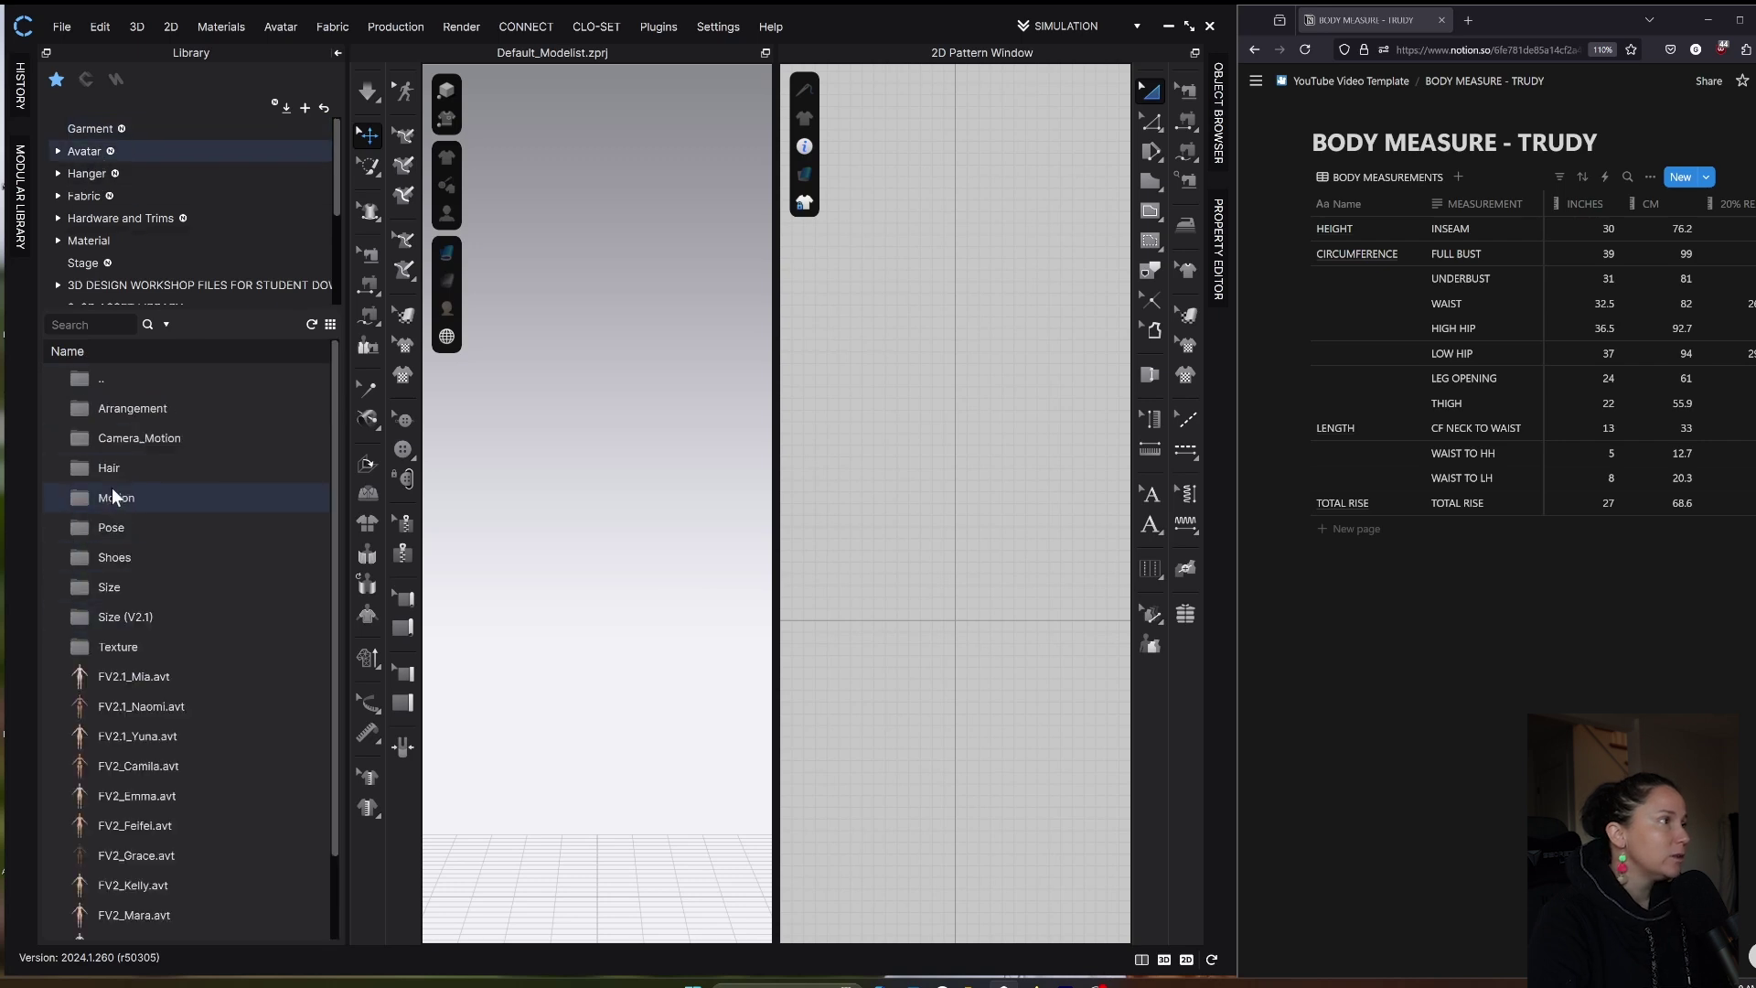
pyautogui.moveTo(121, 689)
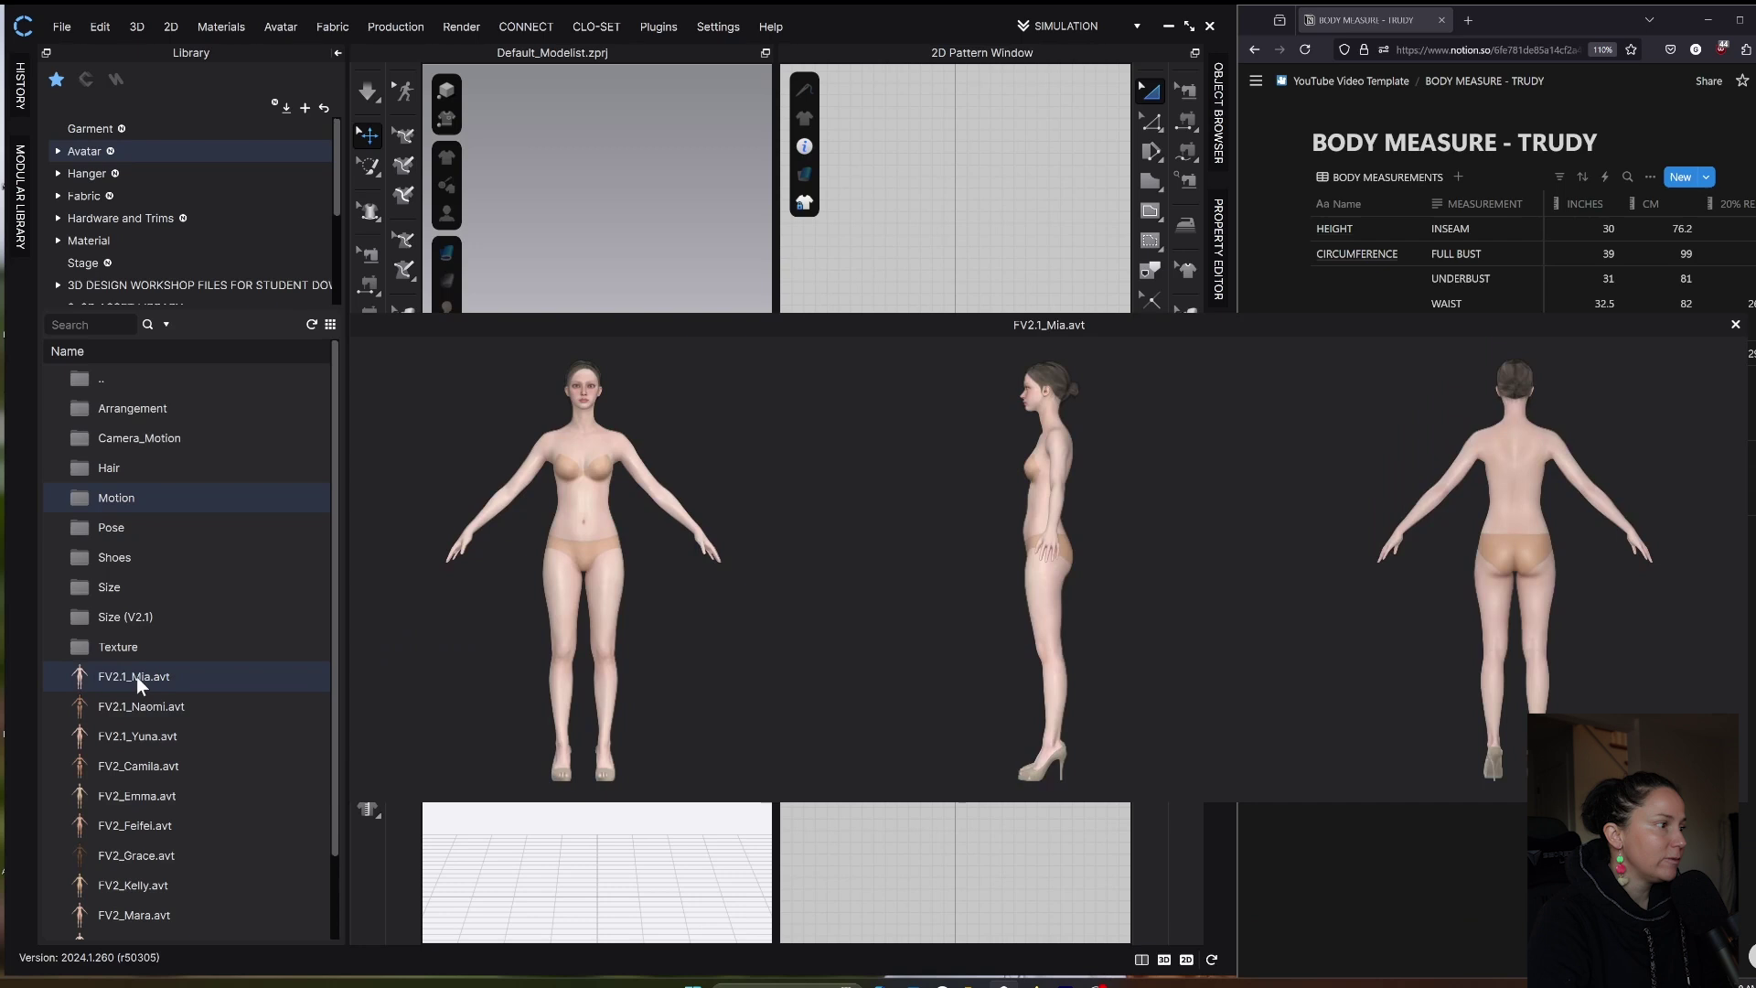
pyautogui.doubleClick(137, 682)
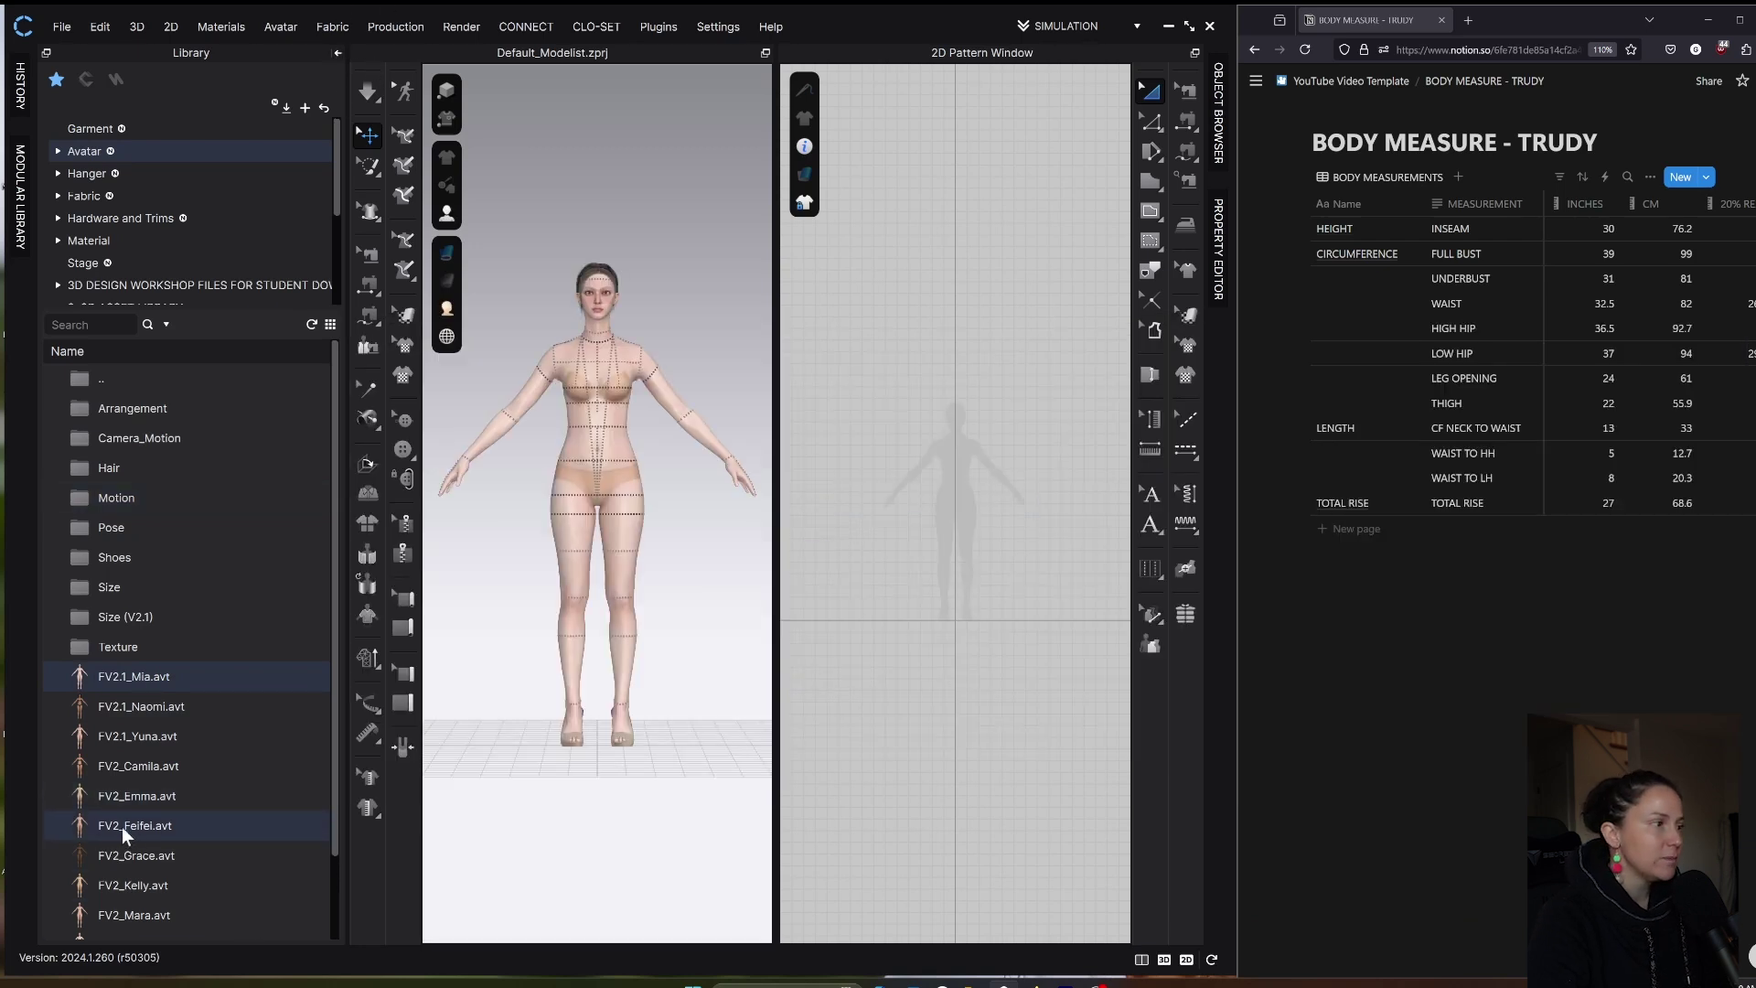
# Step: Collapse the Library panel, zoom in, and call up the actions menu on Mia's shoes
pyautogui.click(338, 53)
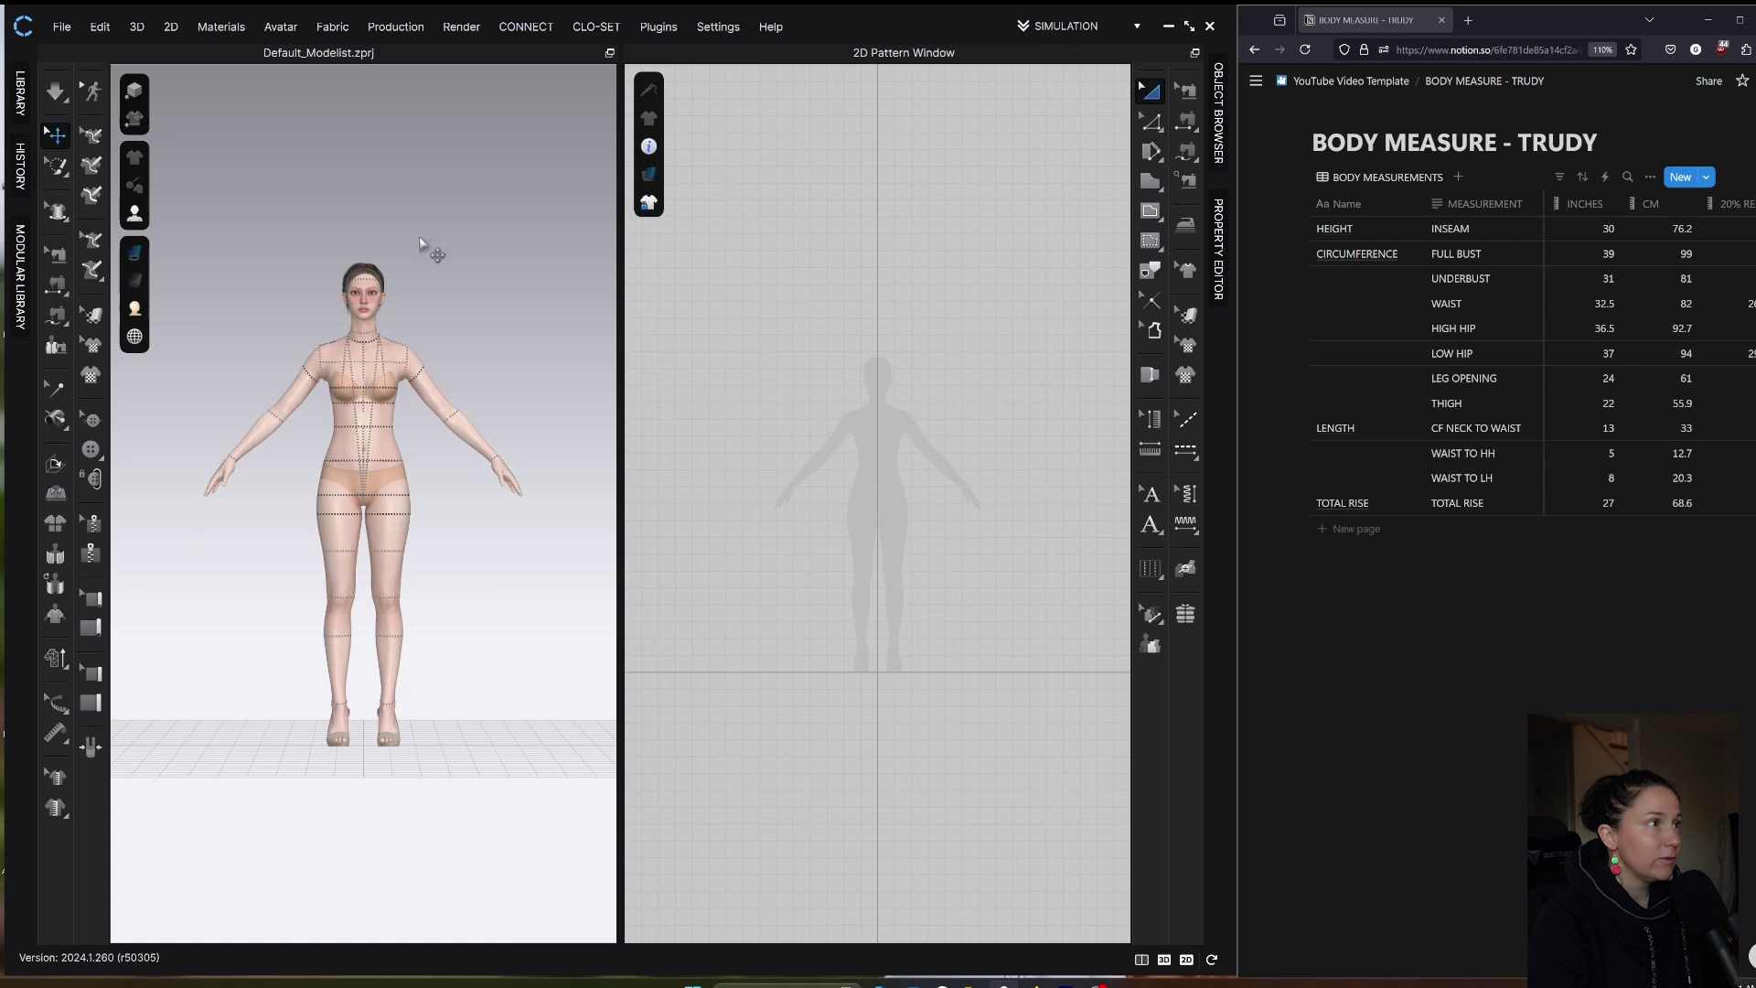
pyautogui.scroll(2, 462, 517)
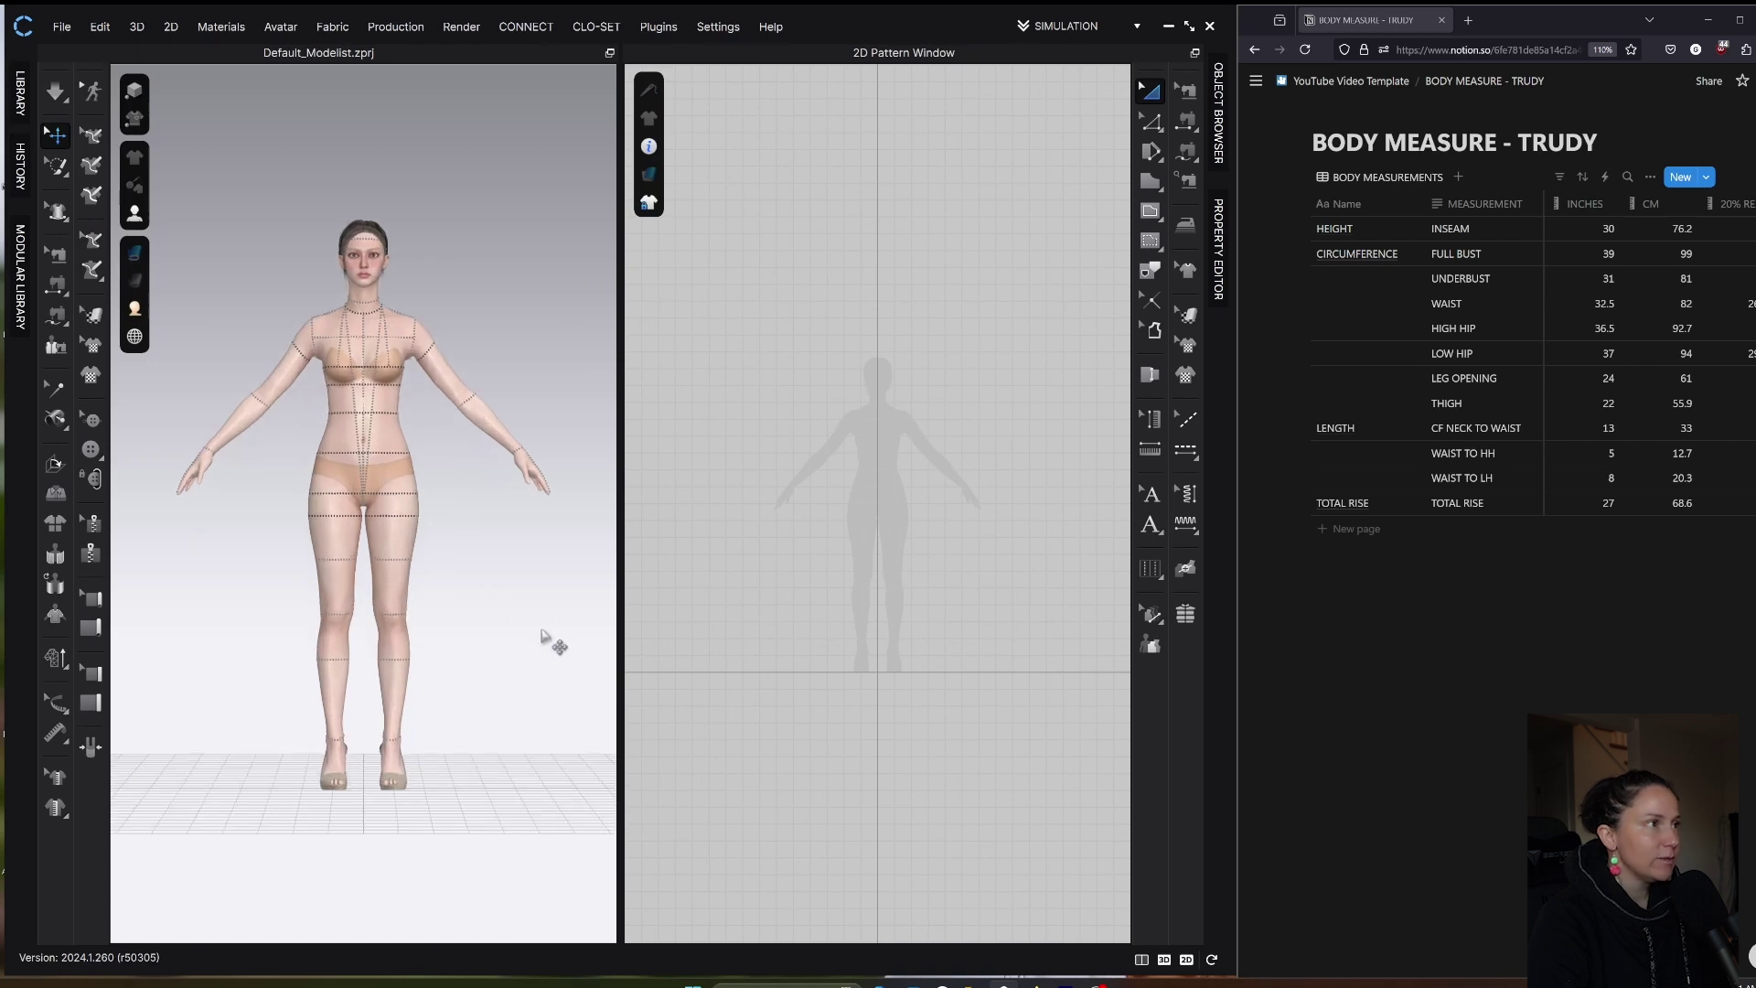
pyautogui.scroll(1, 515, 732)
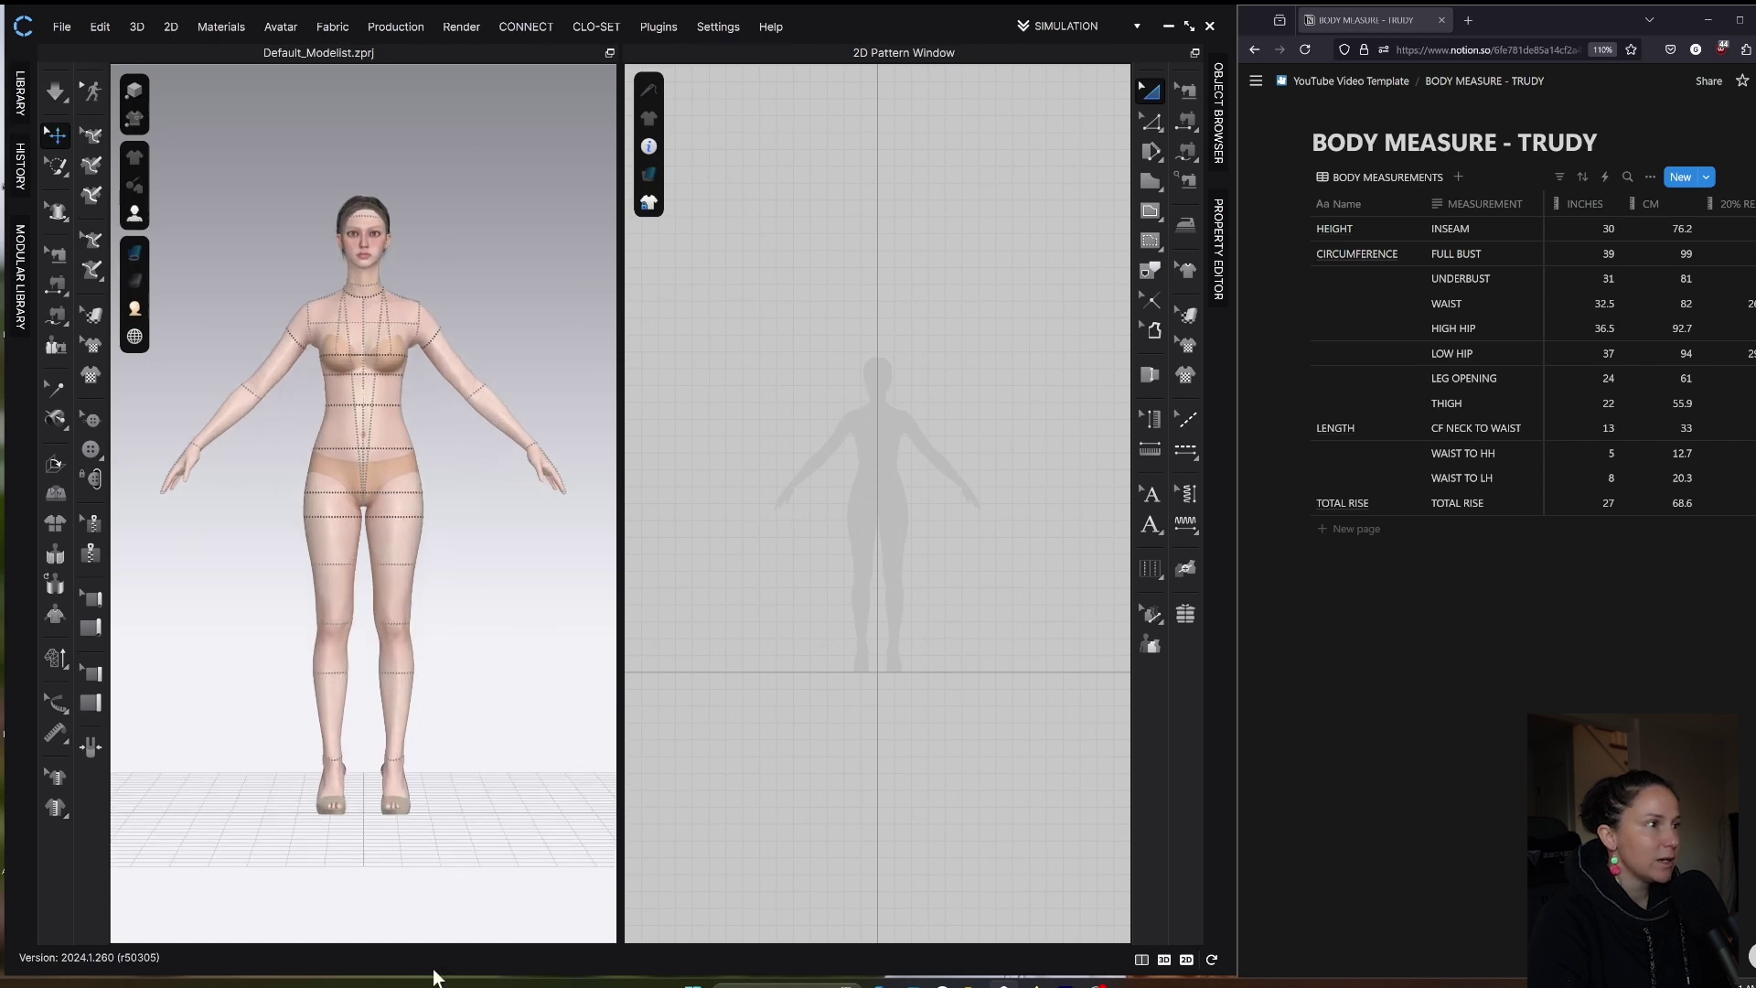
pyautogui.rightClick(404, 806)
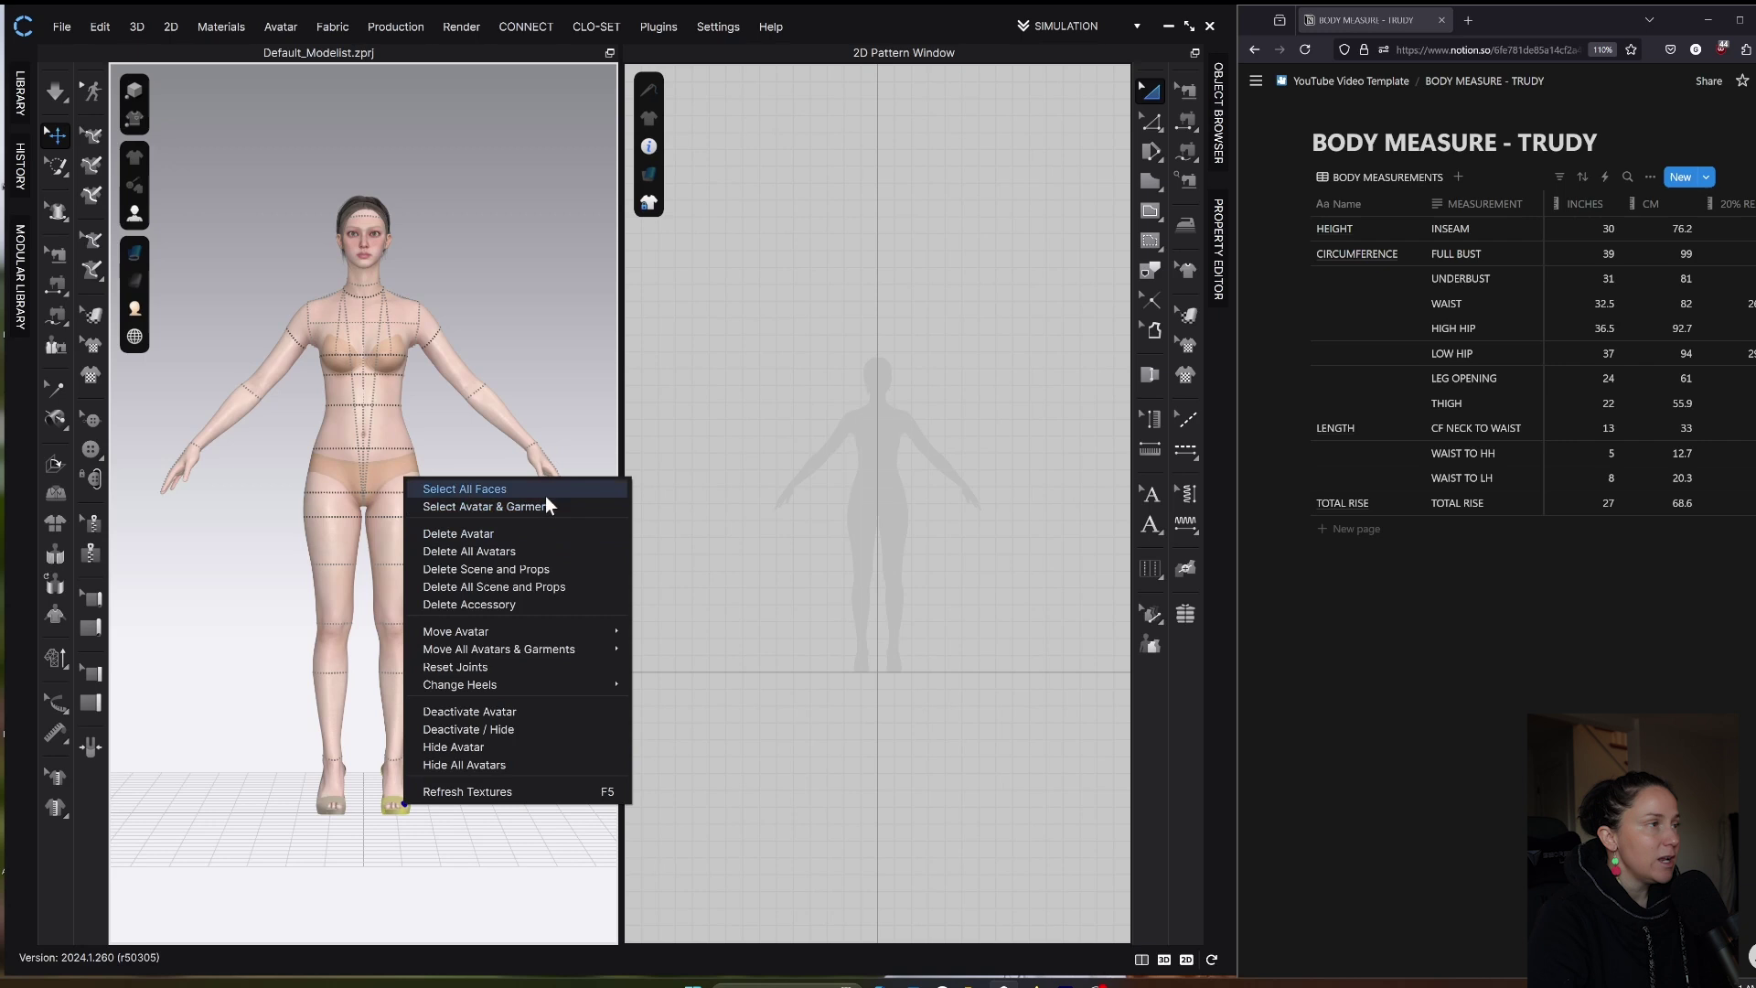
# Step: Delete Mia's shoes accessory and open Avatar > Avatar Editor
pyautogui.click(542, 604)
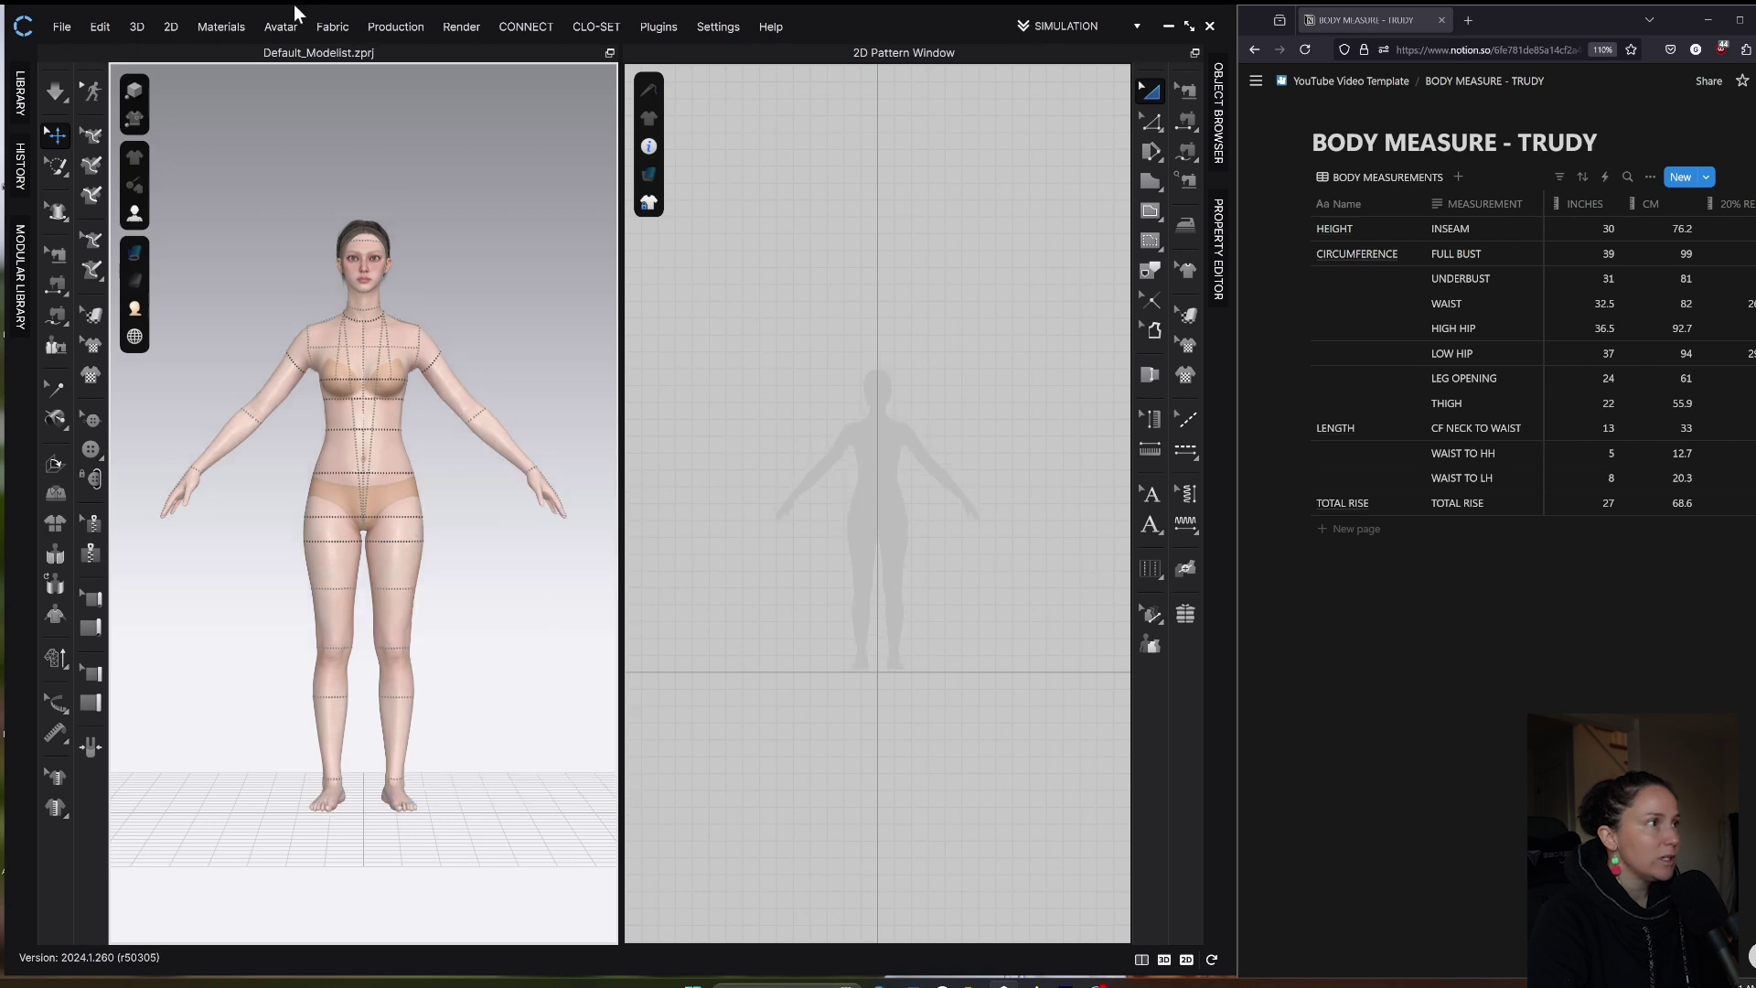
pyautogui.click(281, 27)
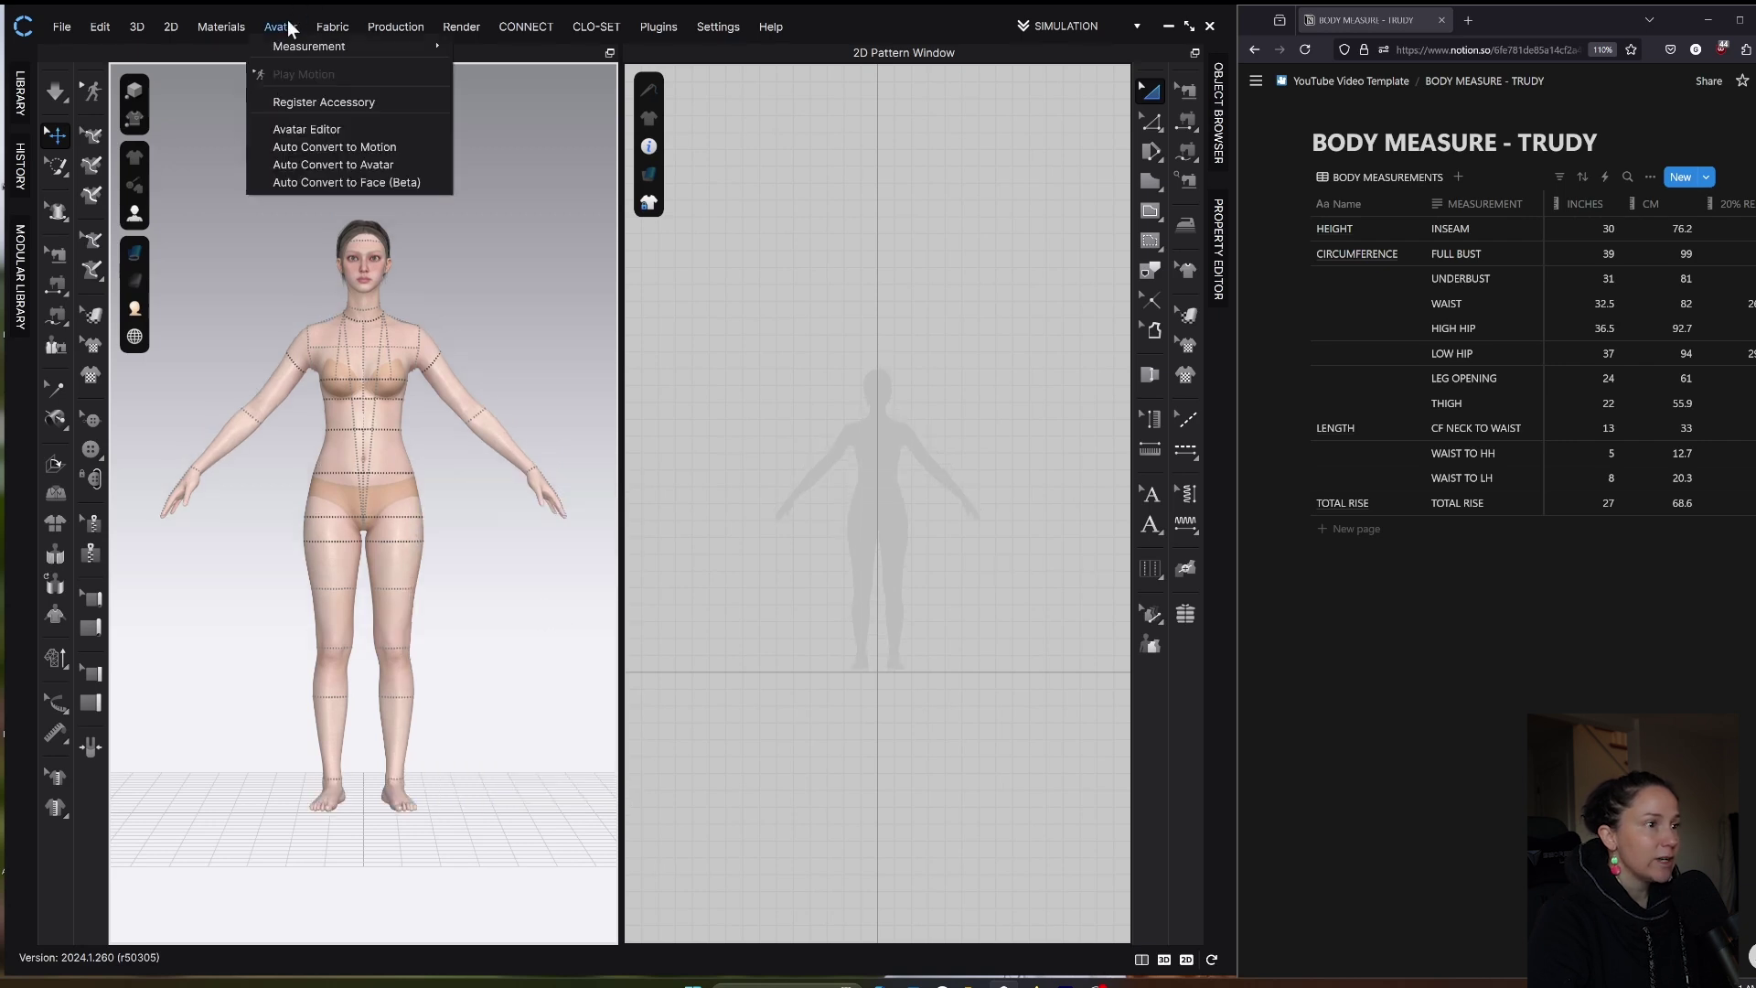
pyautogui.click(316, 129)
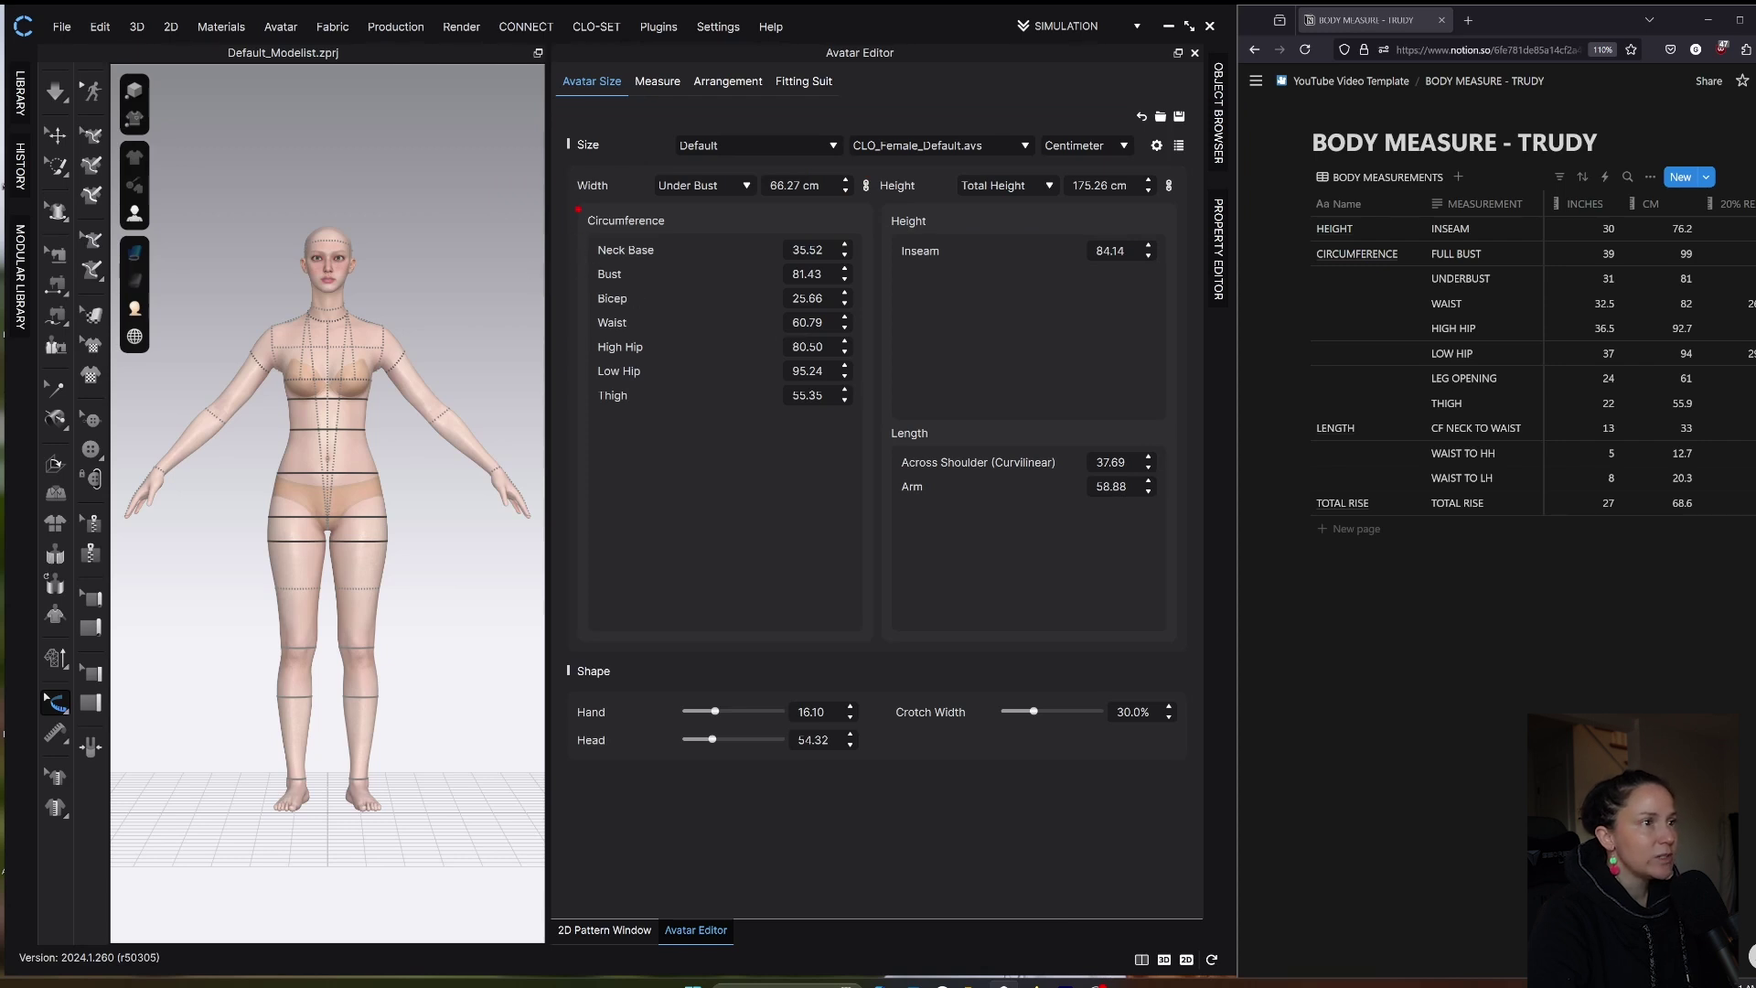
# Step: Highlight the circumference and height/length measurements in centimetres, then clear the marks
pyautogui.moveTo(578, 217); pyautogui.dragTo(578, 416)
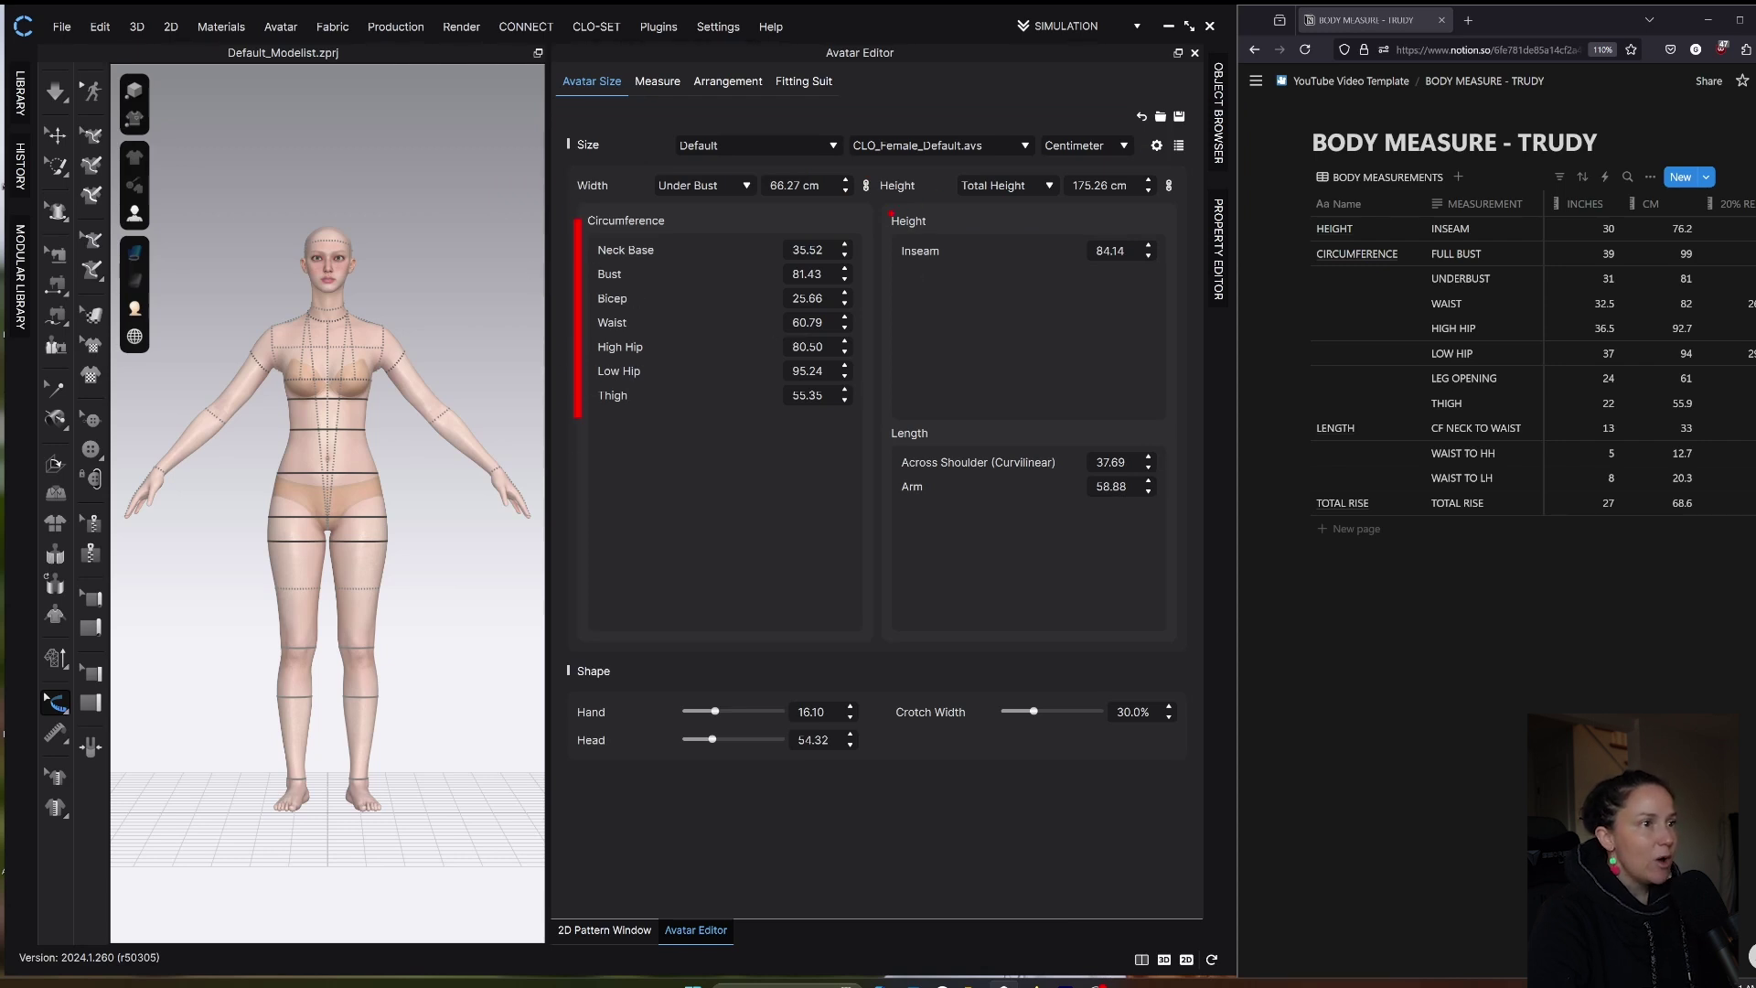
pyautogui.moveTo(890, 214); pyautogui.dragTo(889, 502)
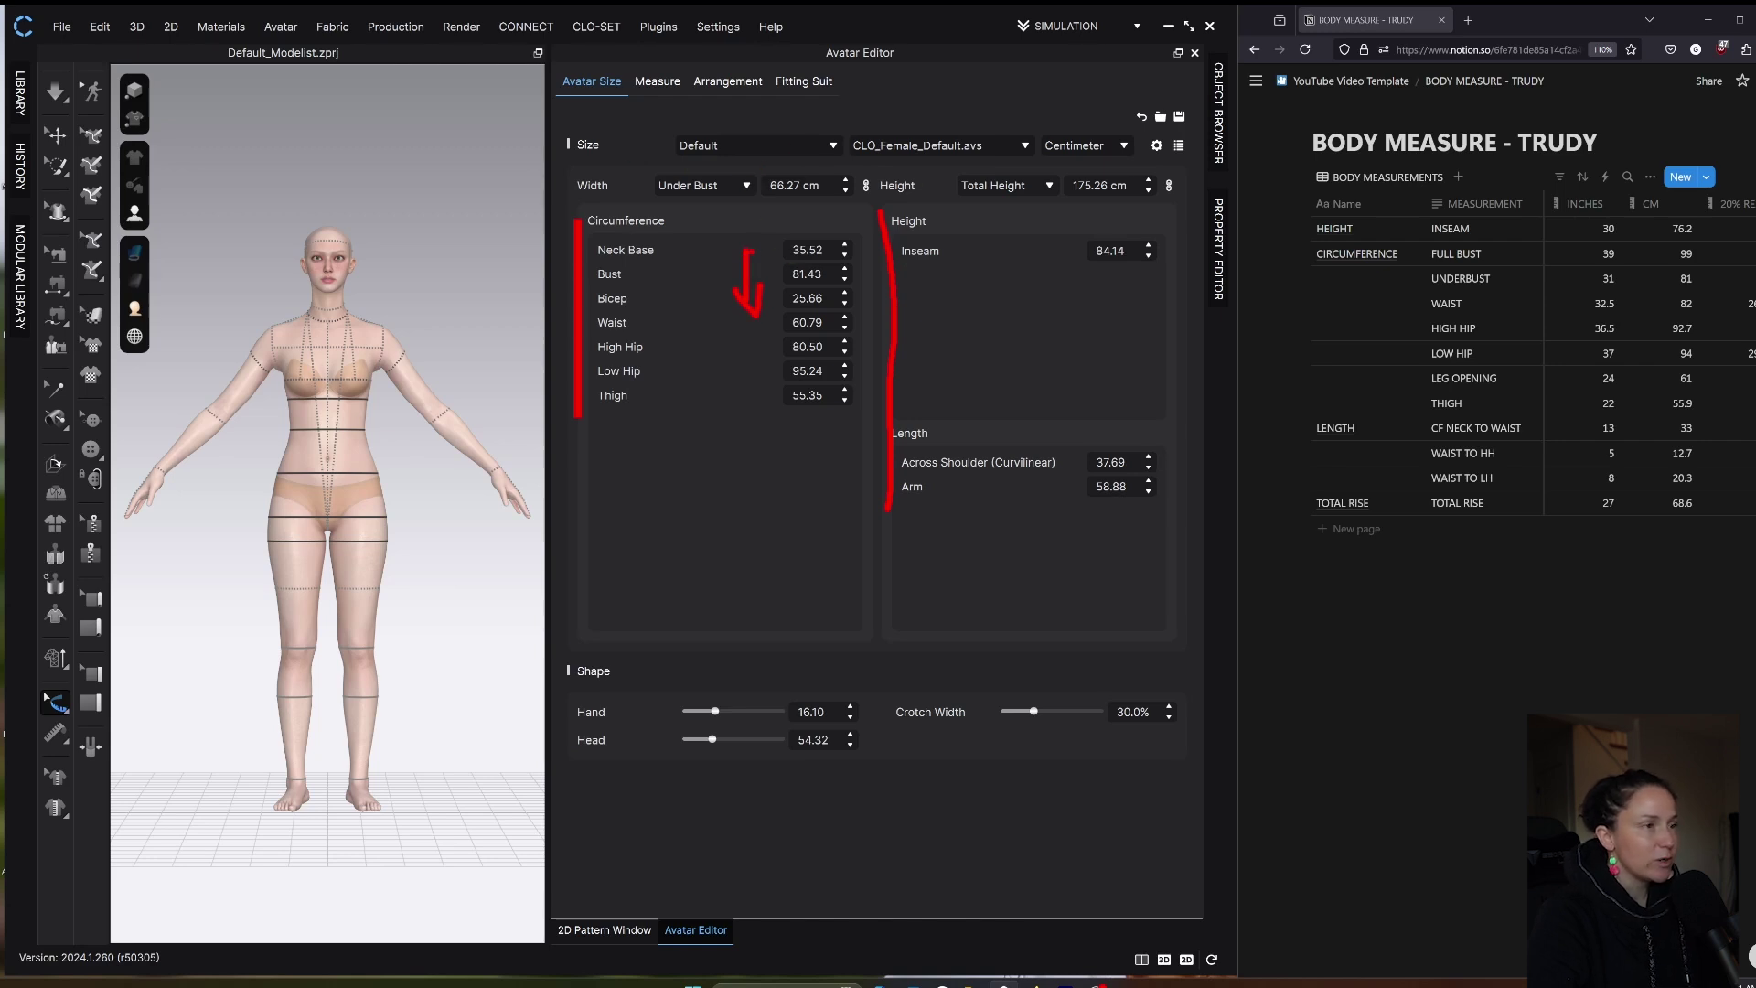
pyautogui.press('Escape')
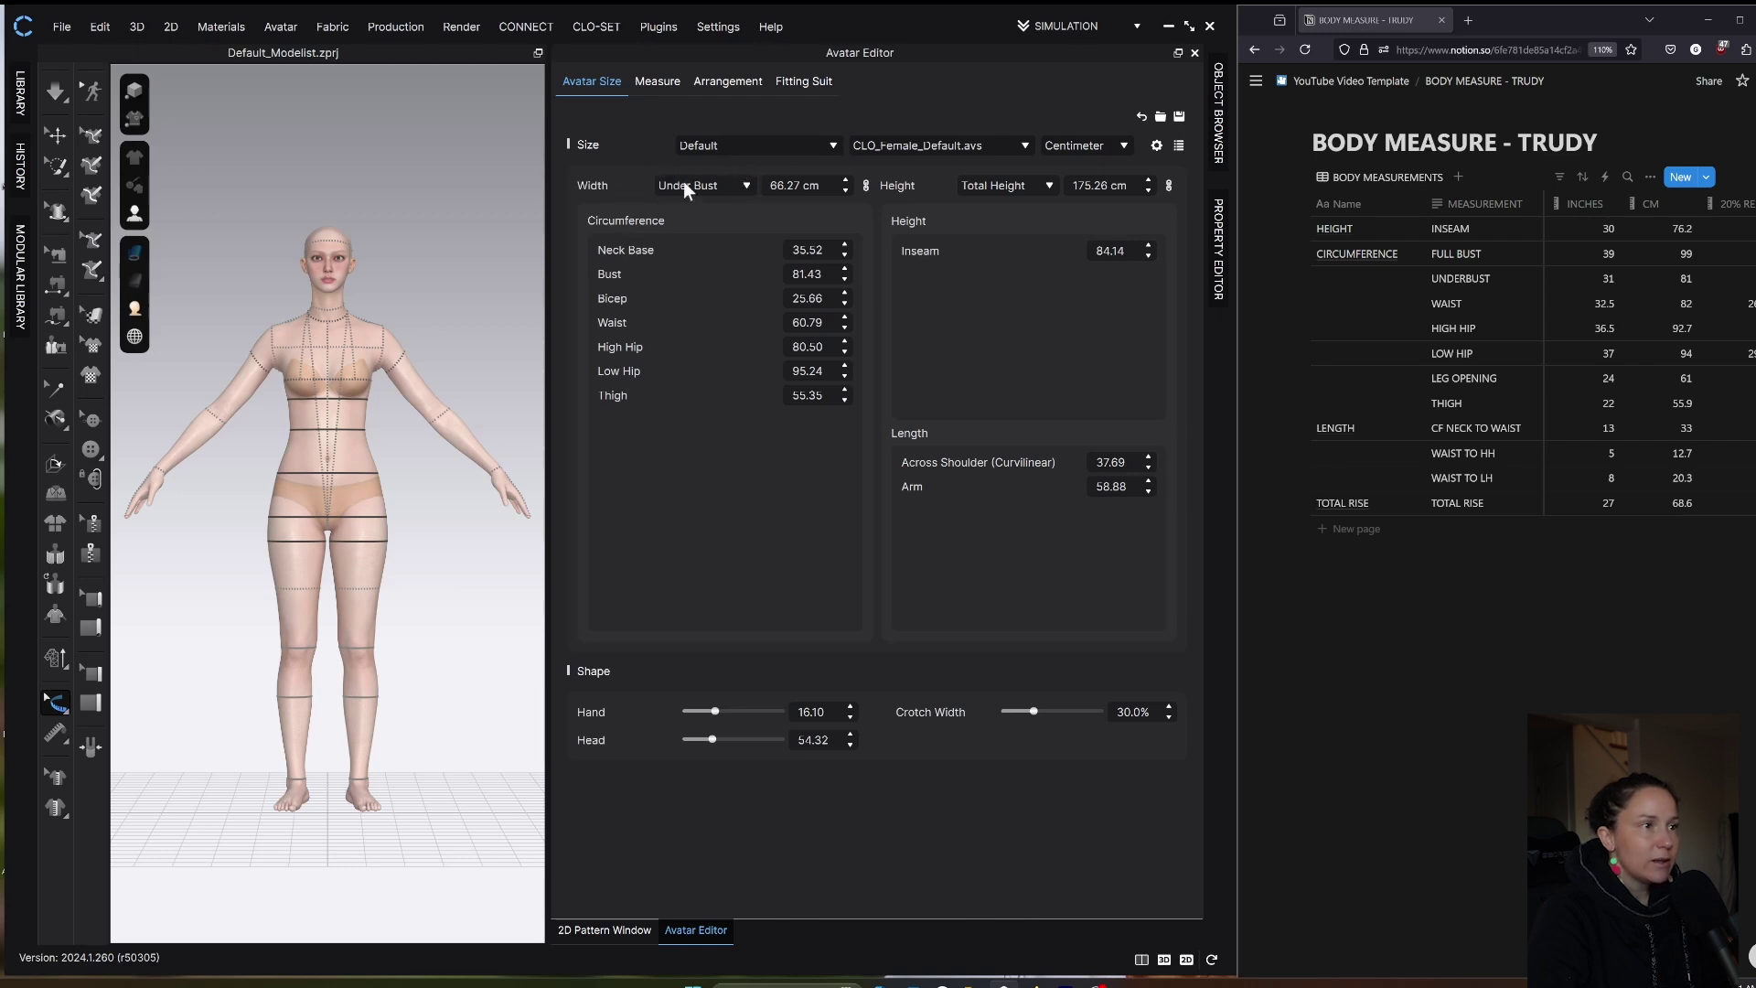
# Step: Keep width based on Under Bust and set it to 81 cm
pyautogui.click(742, 185)
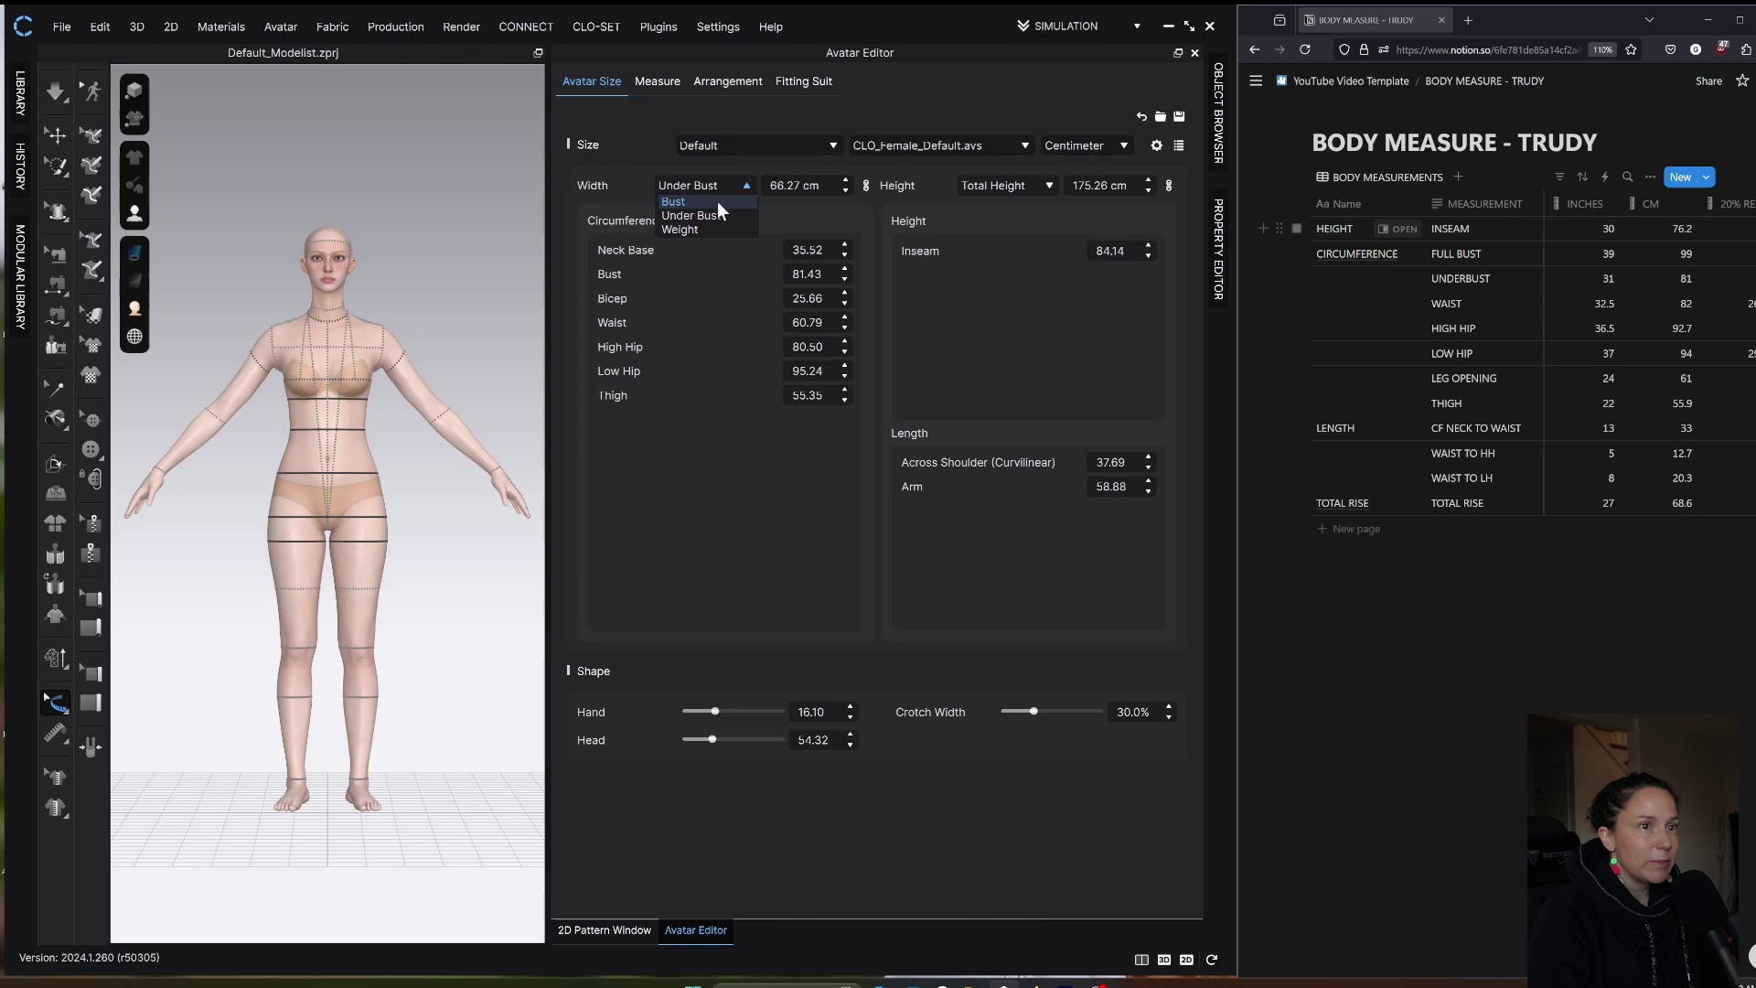
pyautogui.click(788, 184)
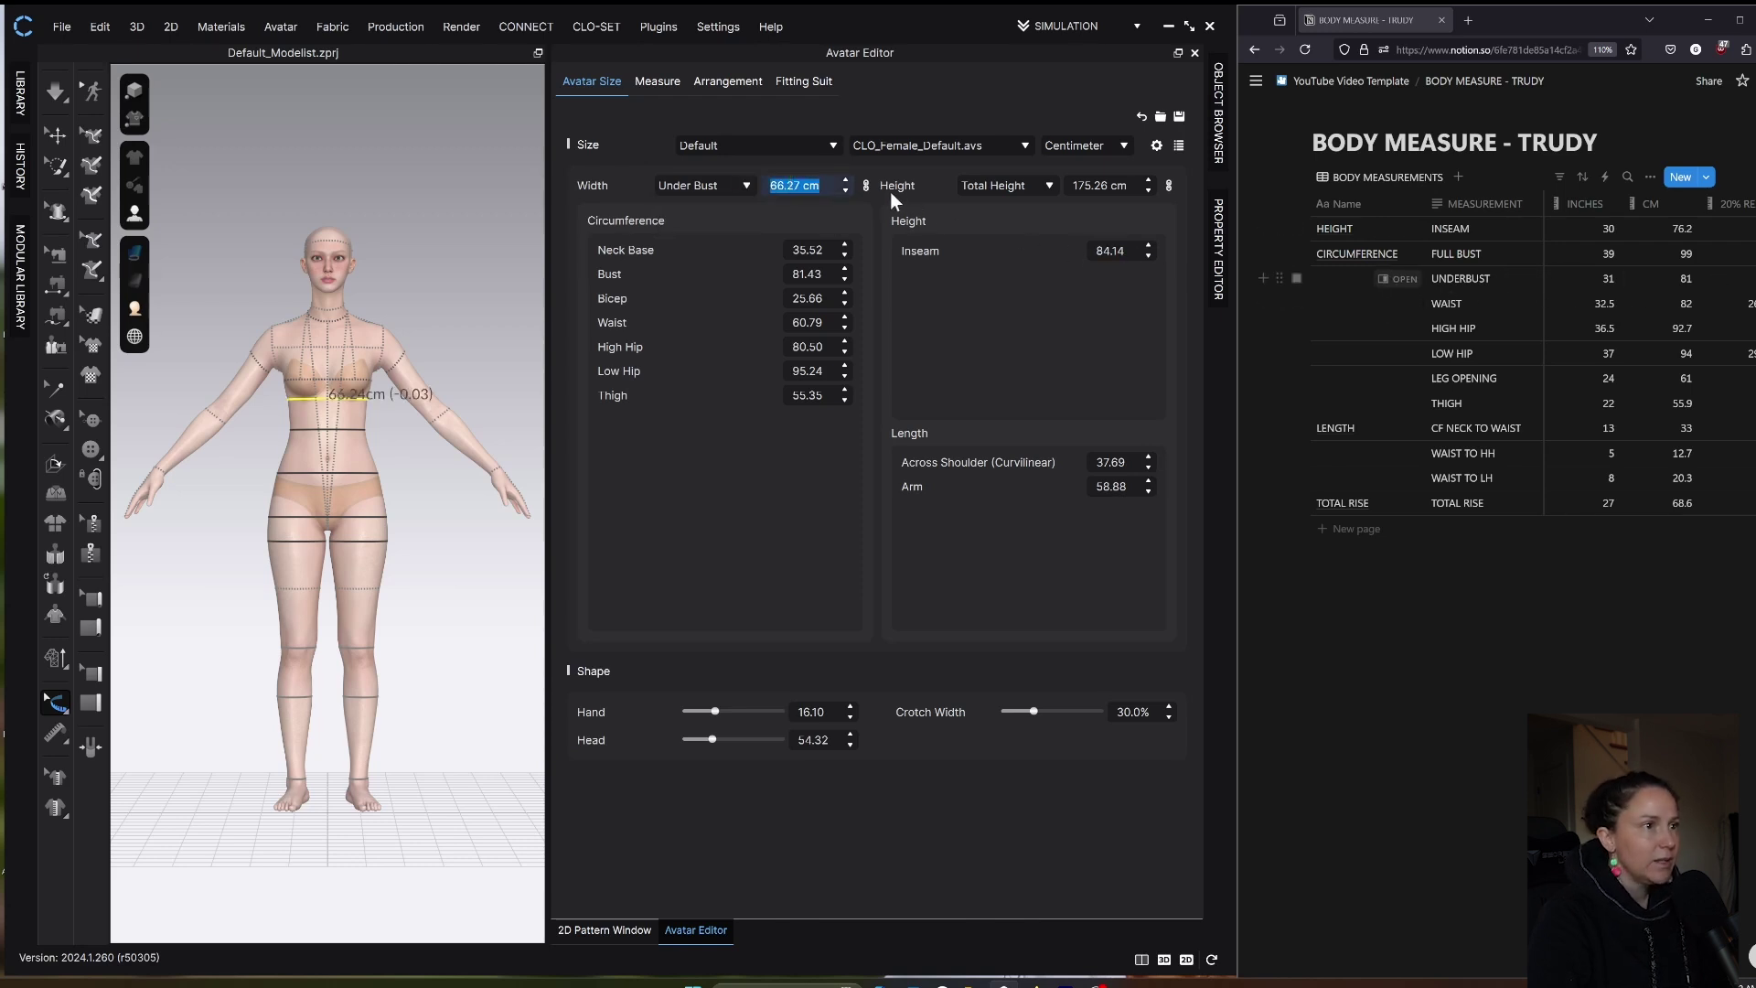
pyautogui.write('81')
pyautogui.press('Return')
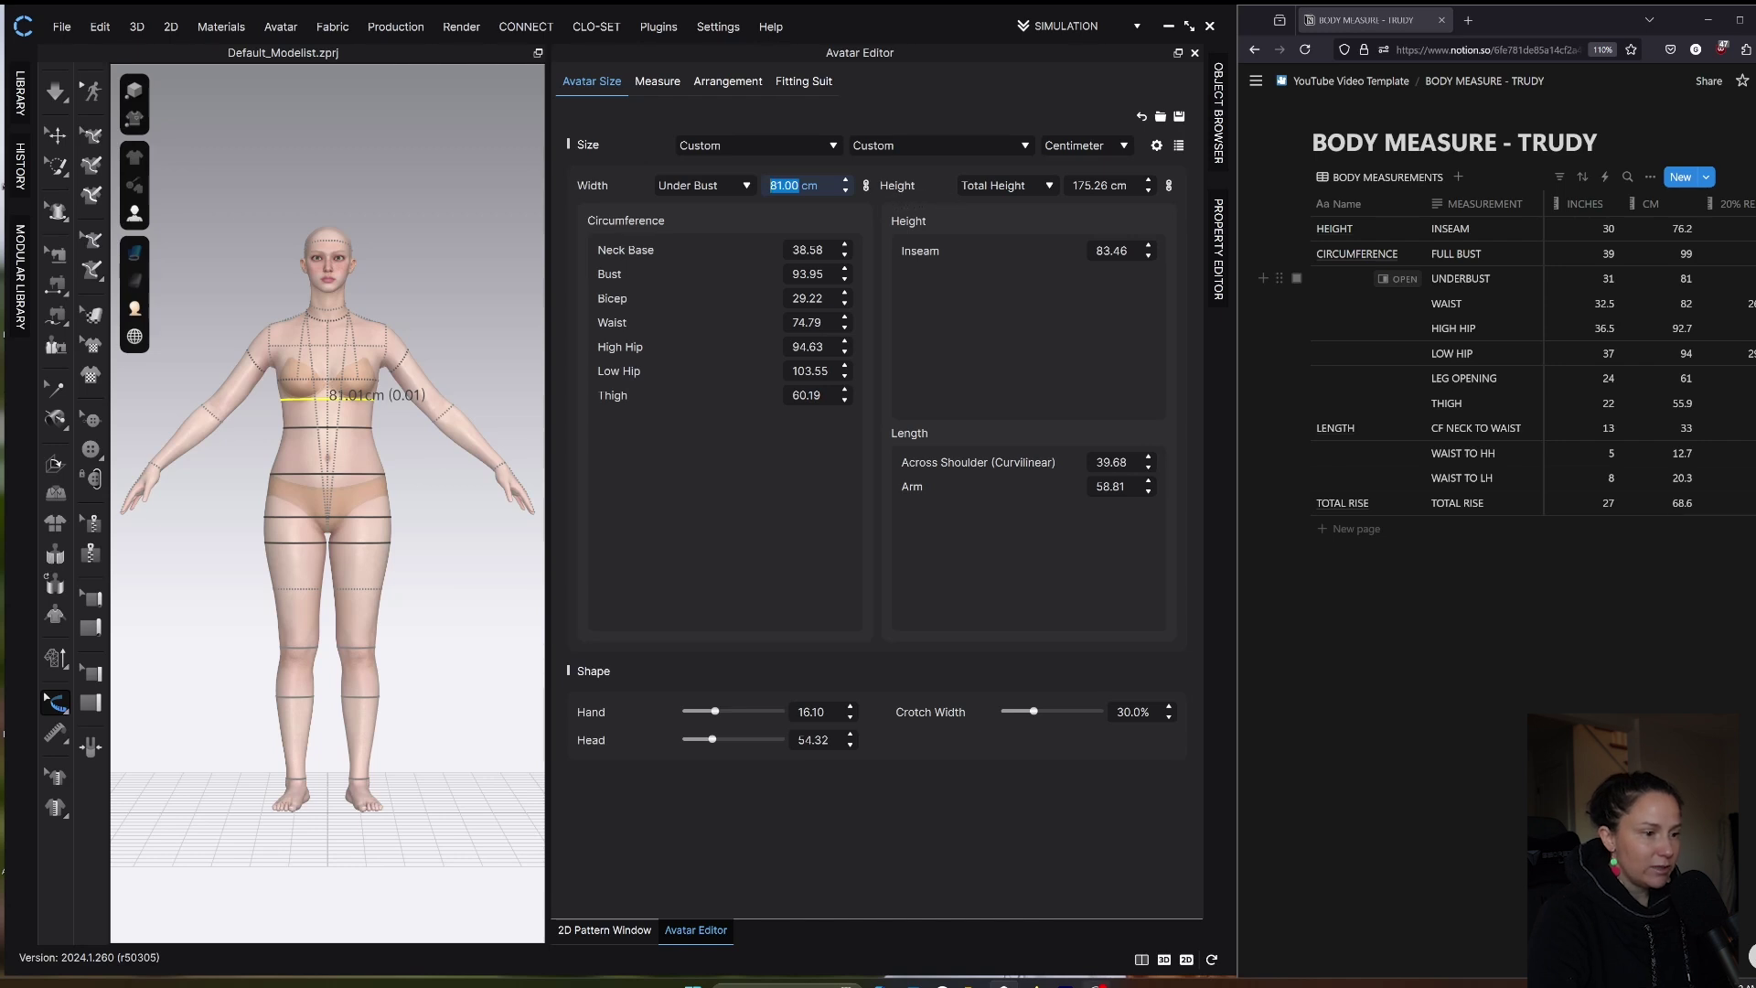
pyautogui.moveTo(972, 983)
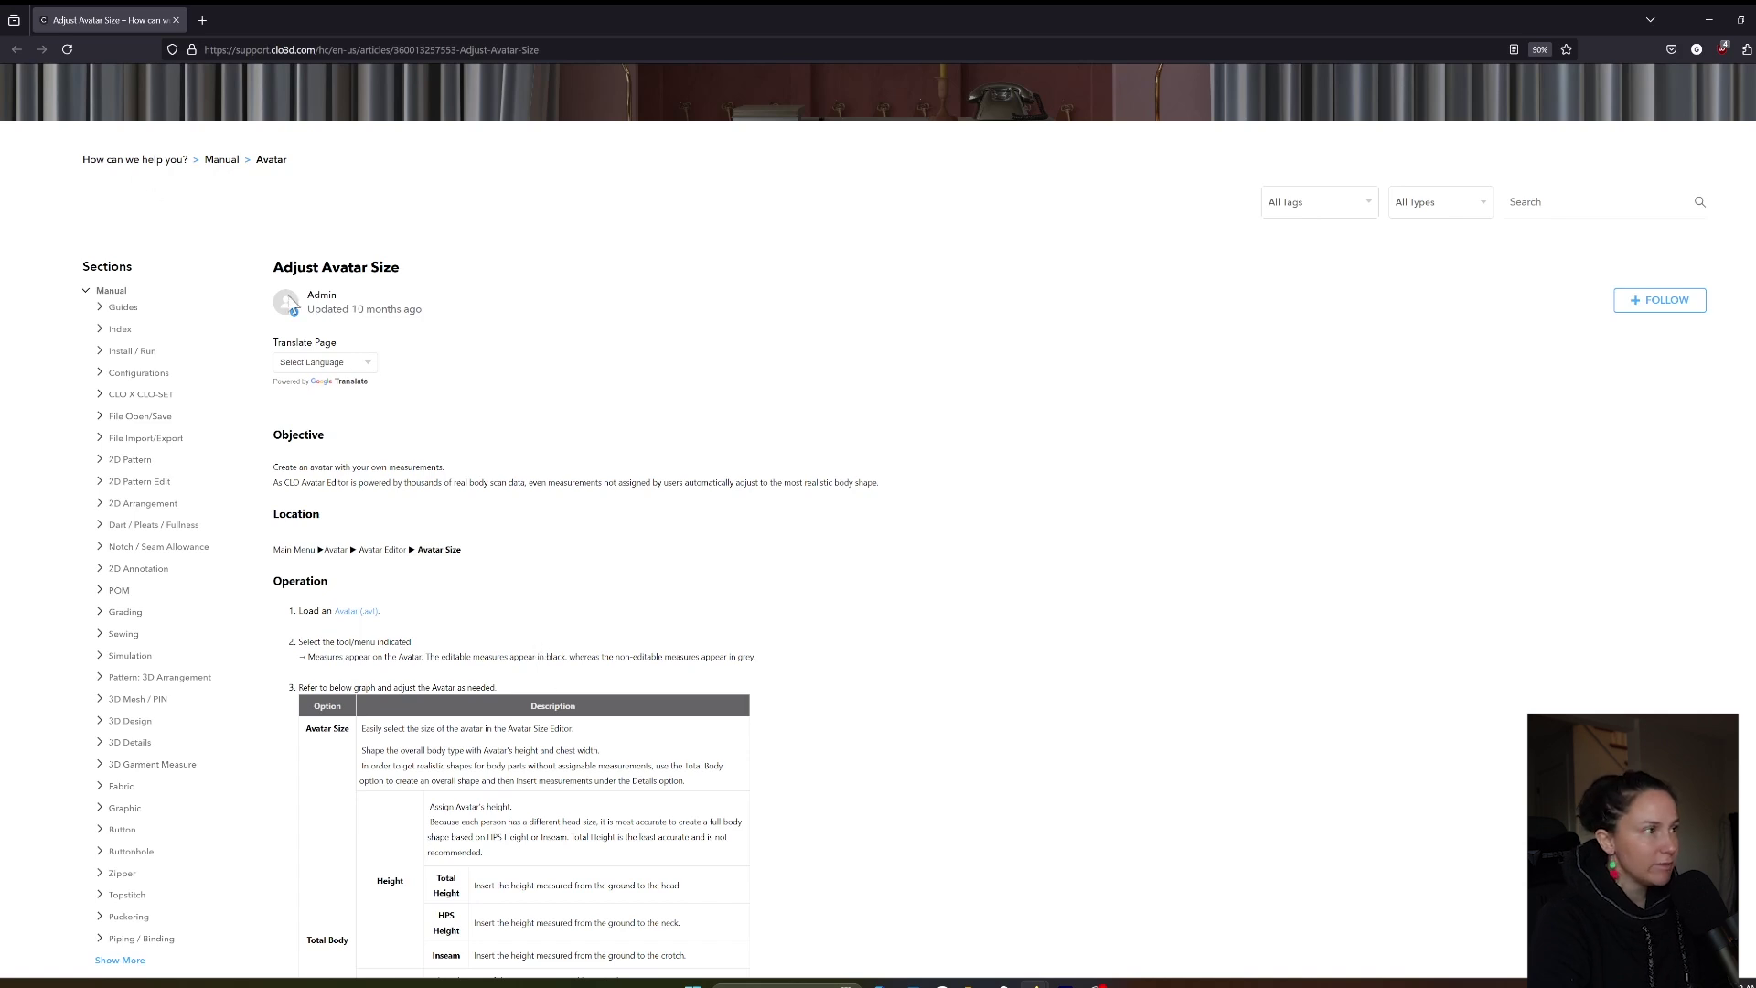
# Step: Scroll the Adjust Avatar Size article to the Total Body > Height rows and mark that guidance
pyautogui.scroll(-2, 579, 455)
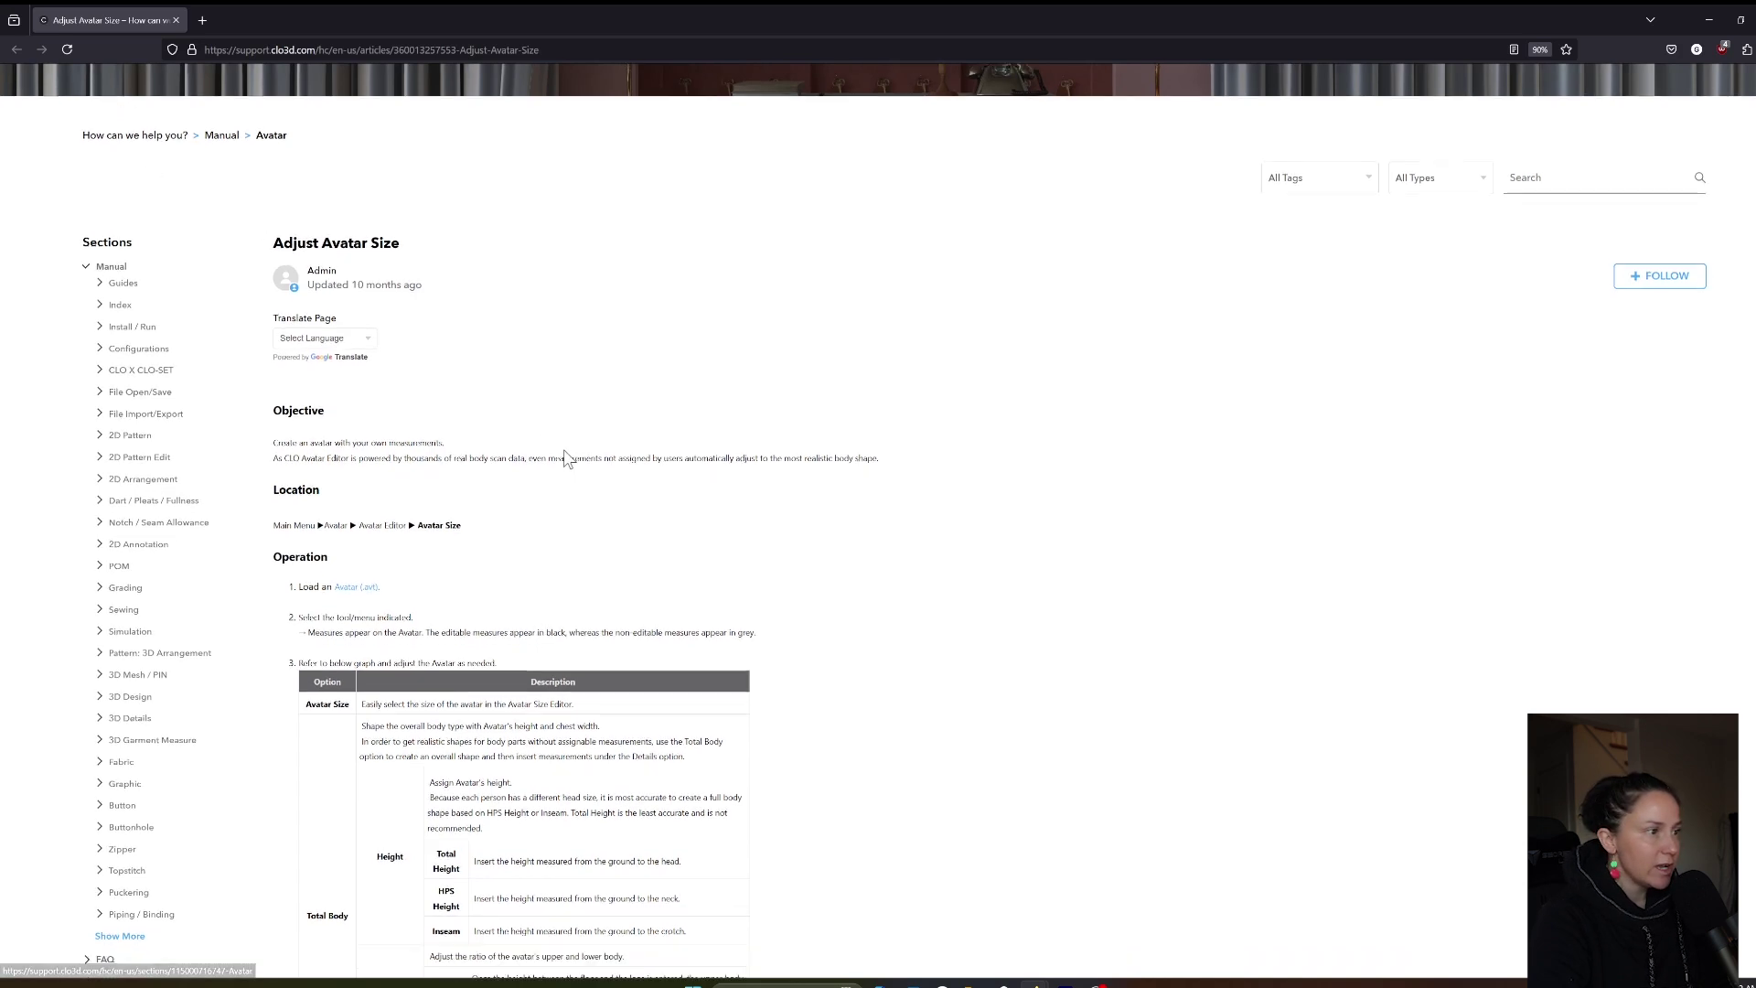
pyautogui.scroll(-4, 850, 517)
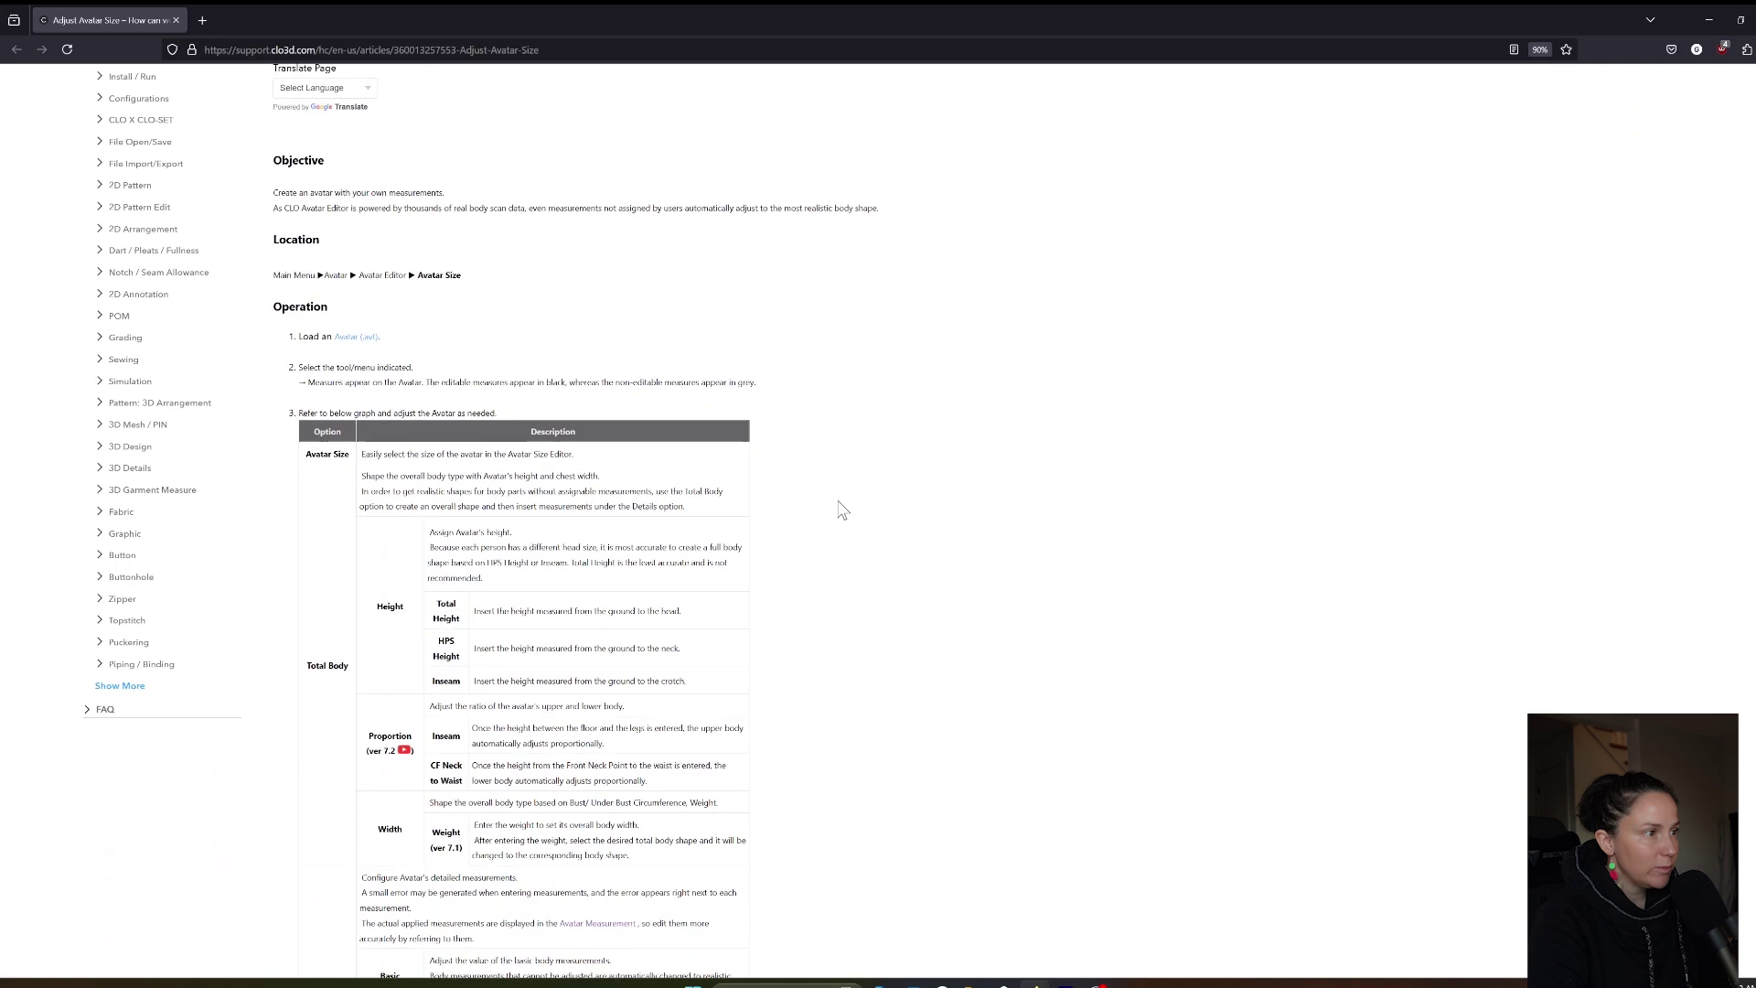
pyautogui.moveTo(391, 472)
pyautogui.mouseDown()
pyautogui.moveTo(717, 557)
pyautogui.moveTo(768, 549)
pyautogui.mouseUp()
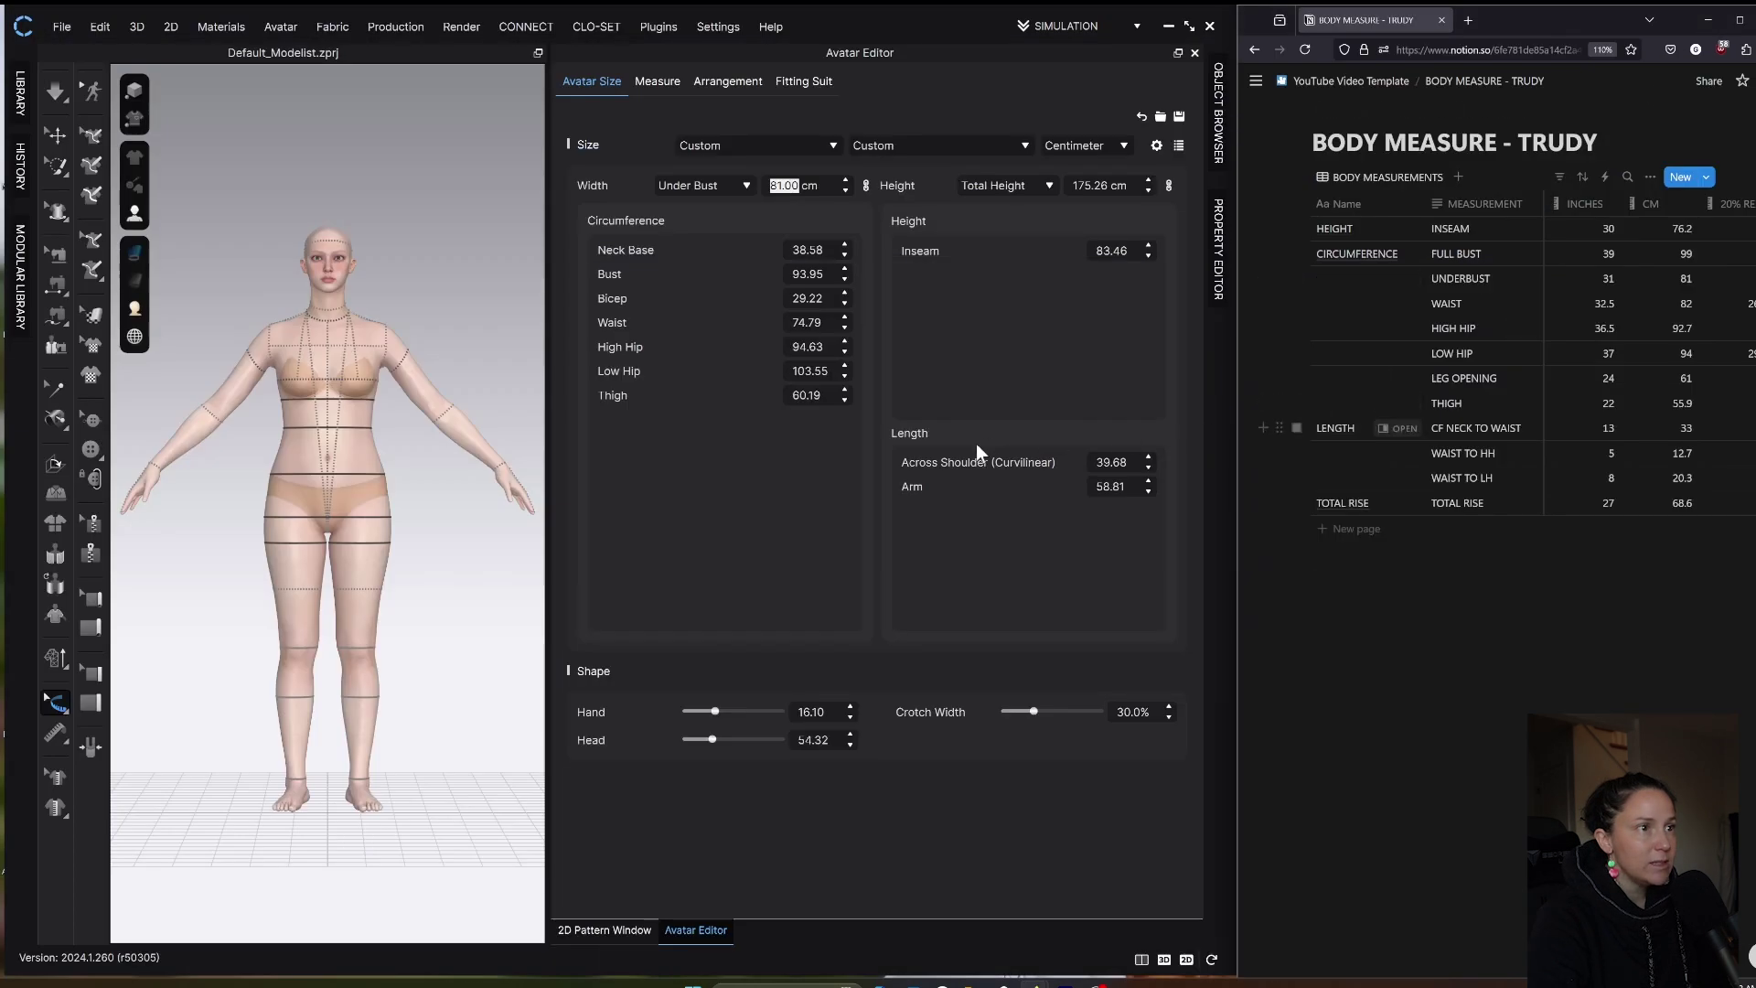
# Step: Base the avatar's height on Inseam (83.46 cm) and orbit to check her side and front
pyautogui.click(1048, 183)
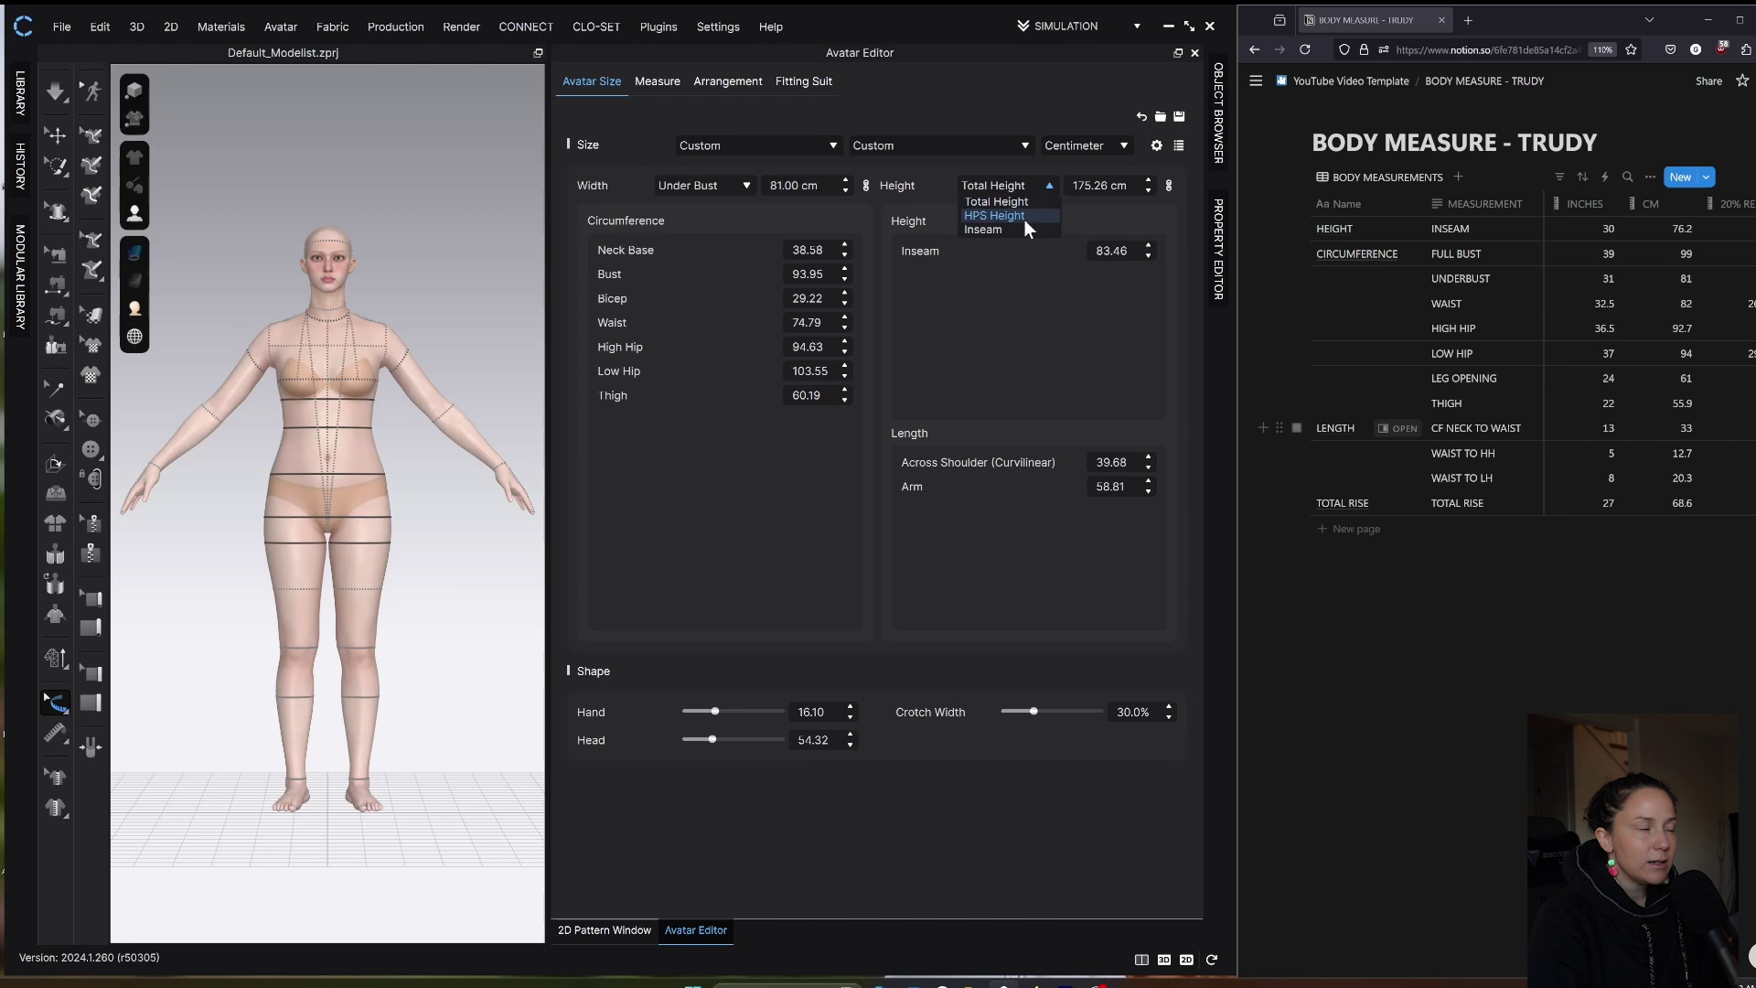
pyautogui.click(1023, 223)
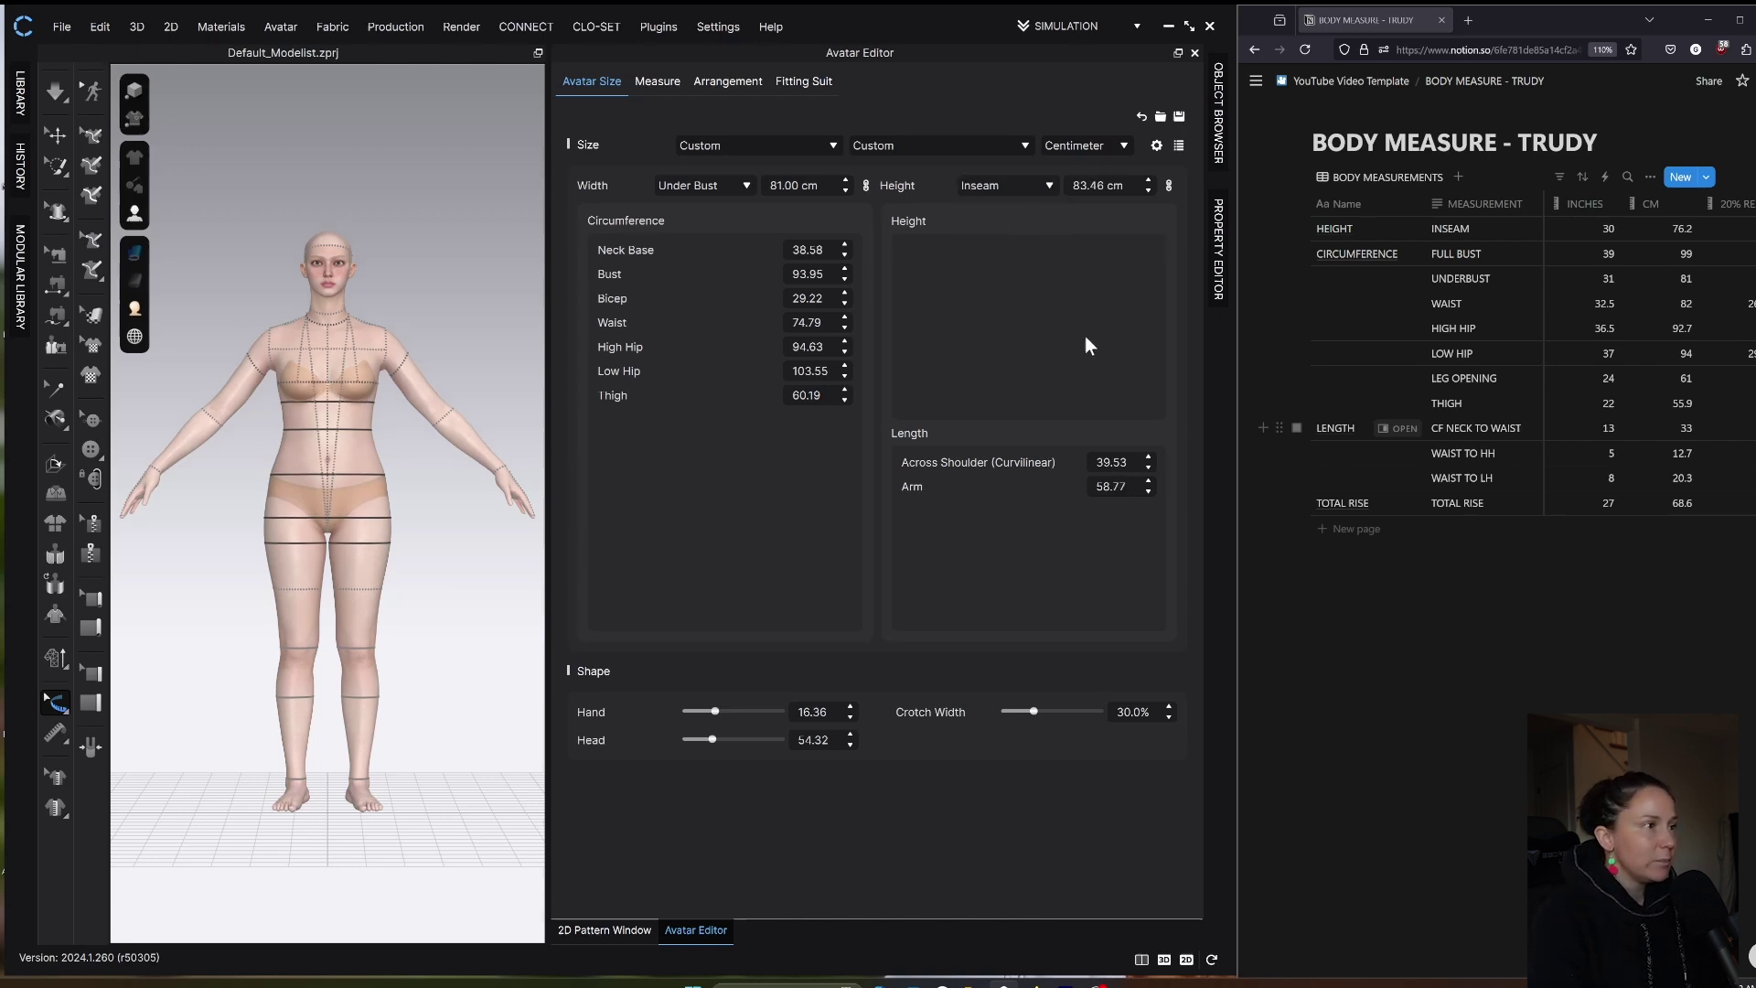
pyautogui.moveTo(304, 470); pyautogui.dragTo(258, 444, button='right')
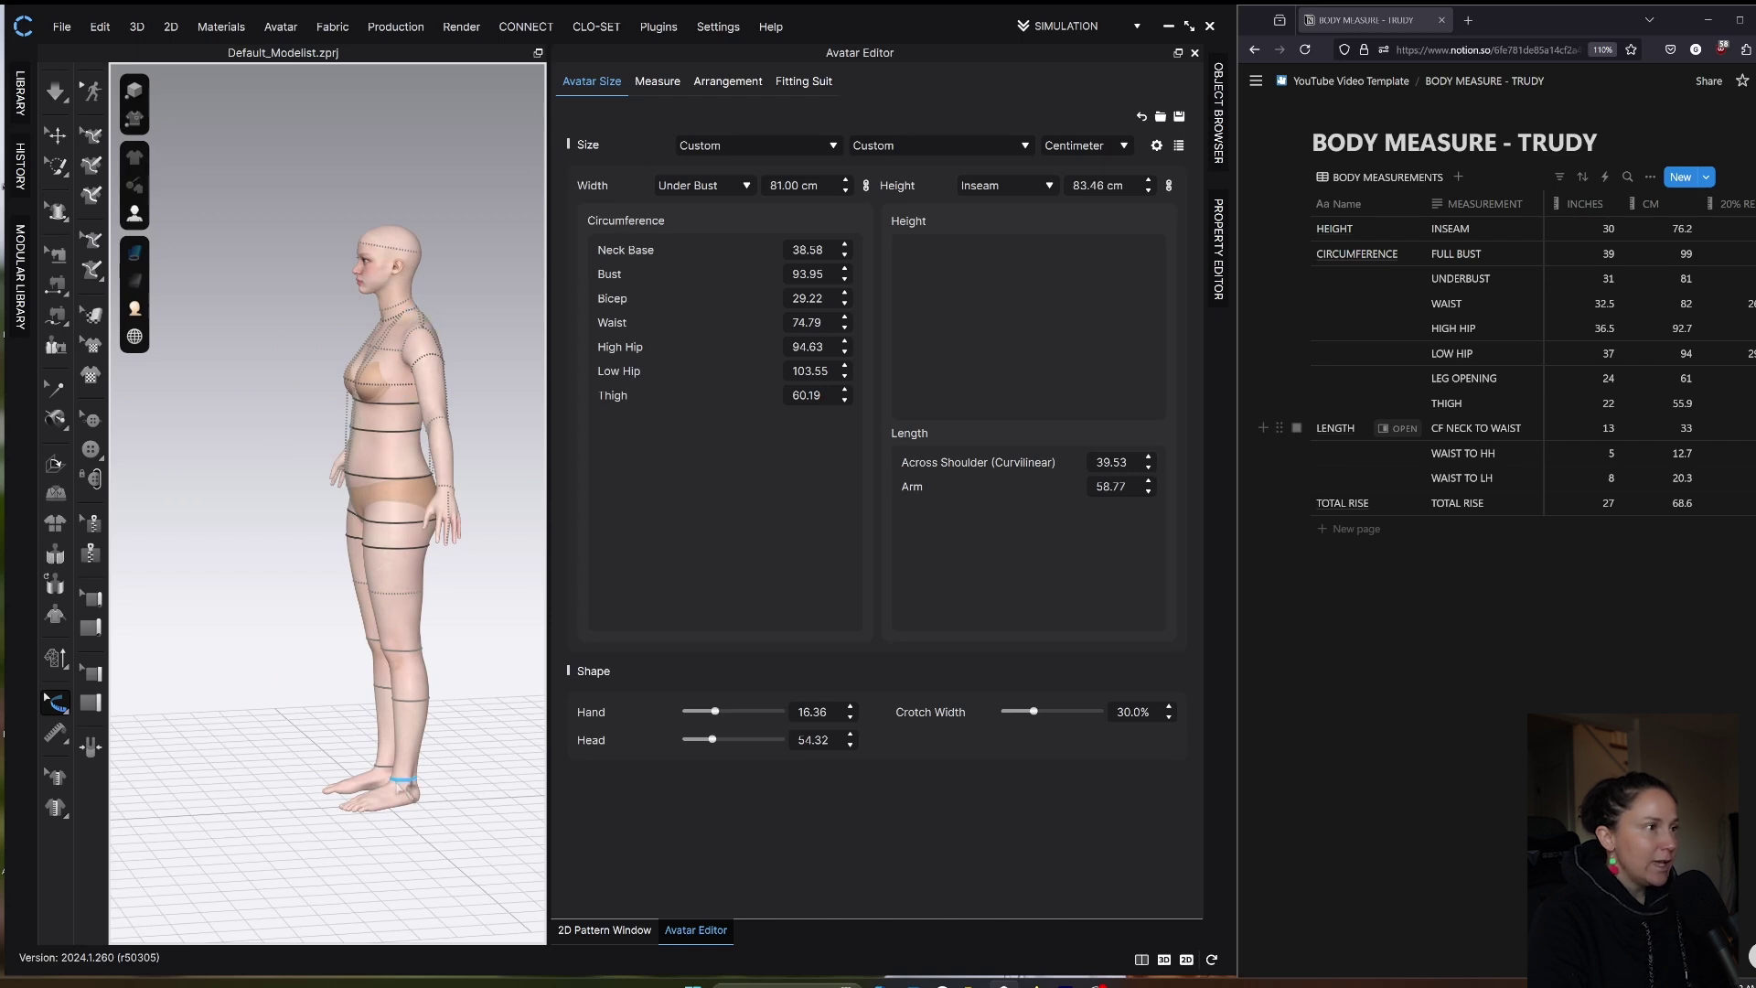
pyautogui.moveTo(436, 364); pyautogui.dragTo(494, 326, button='right')
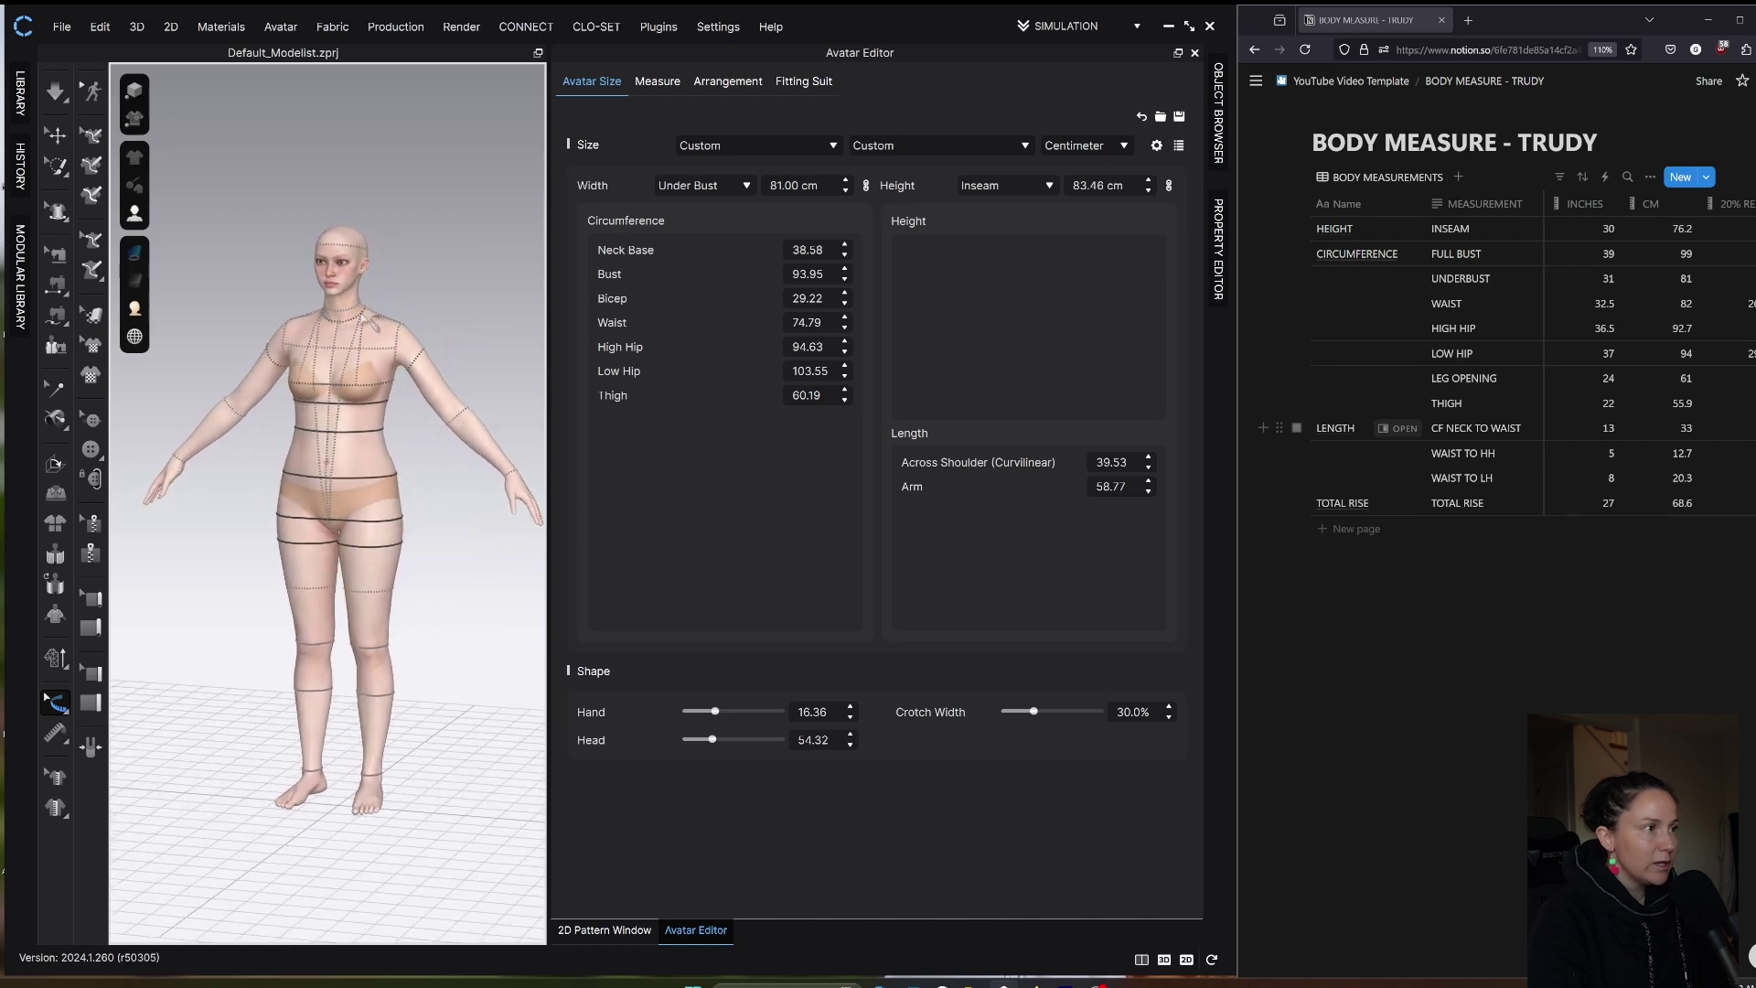
pyautogui.moveTo(363, 311); pyautogui.dragTo(256, 311, button='right')
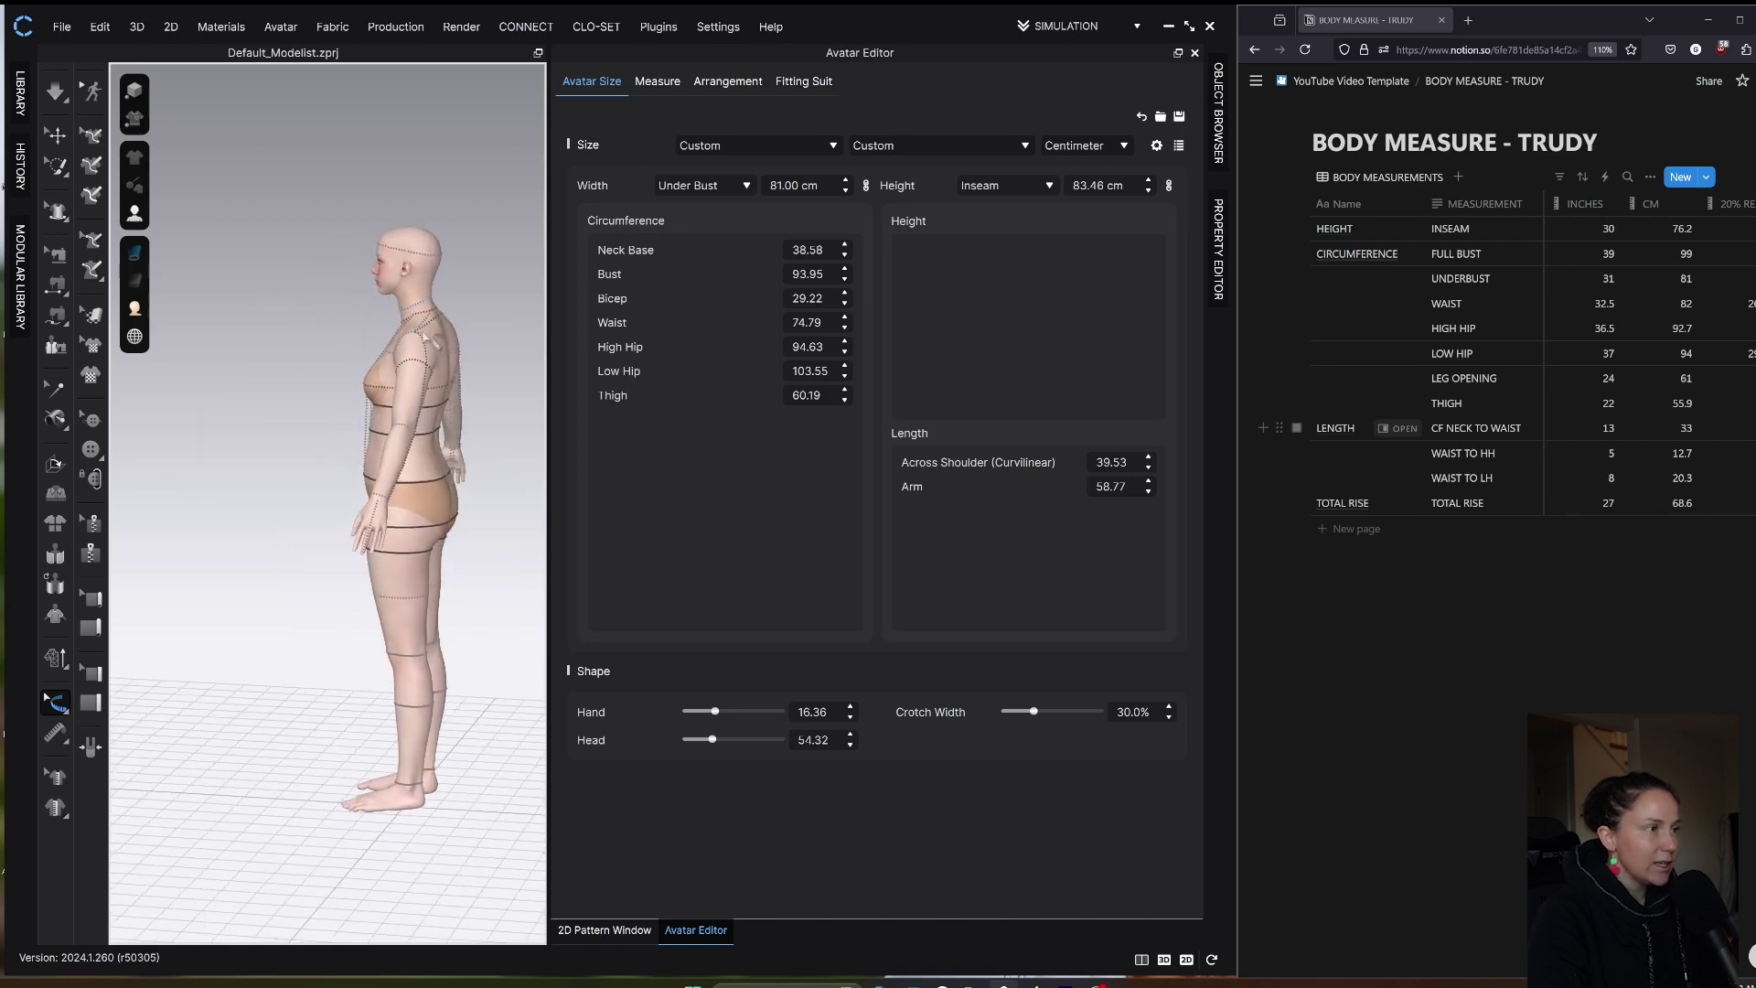
pyautogui.press('4')
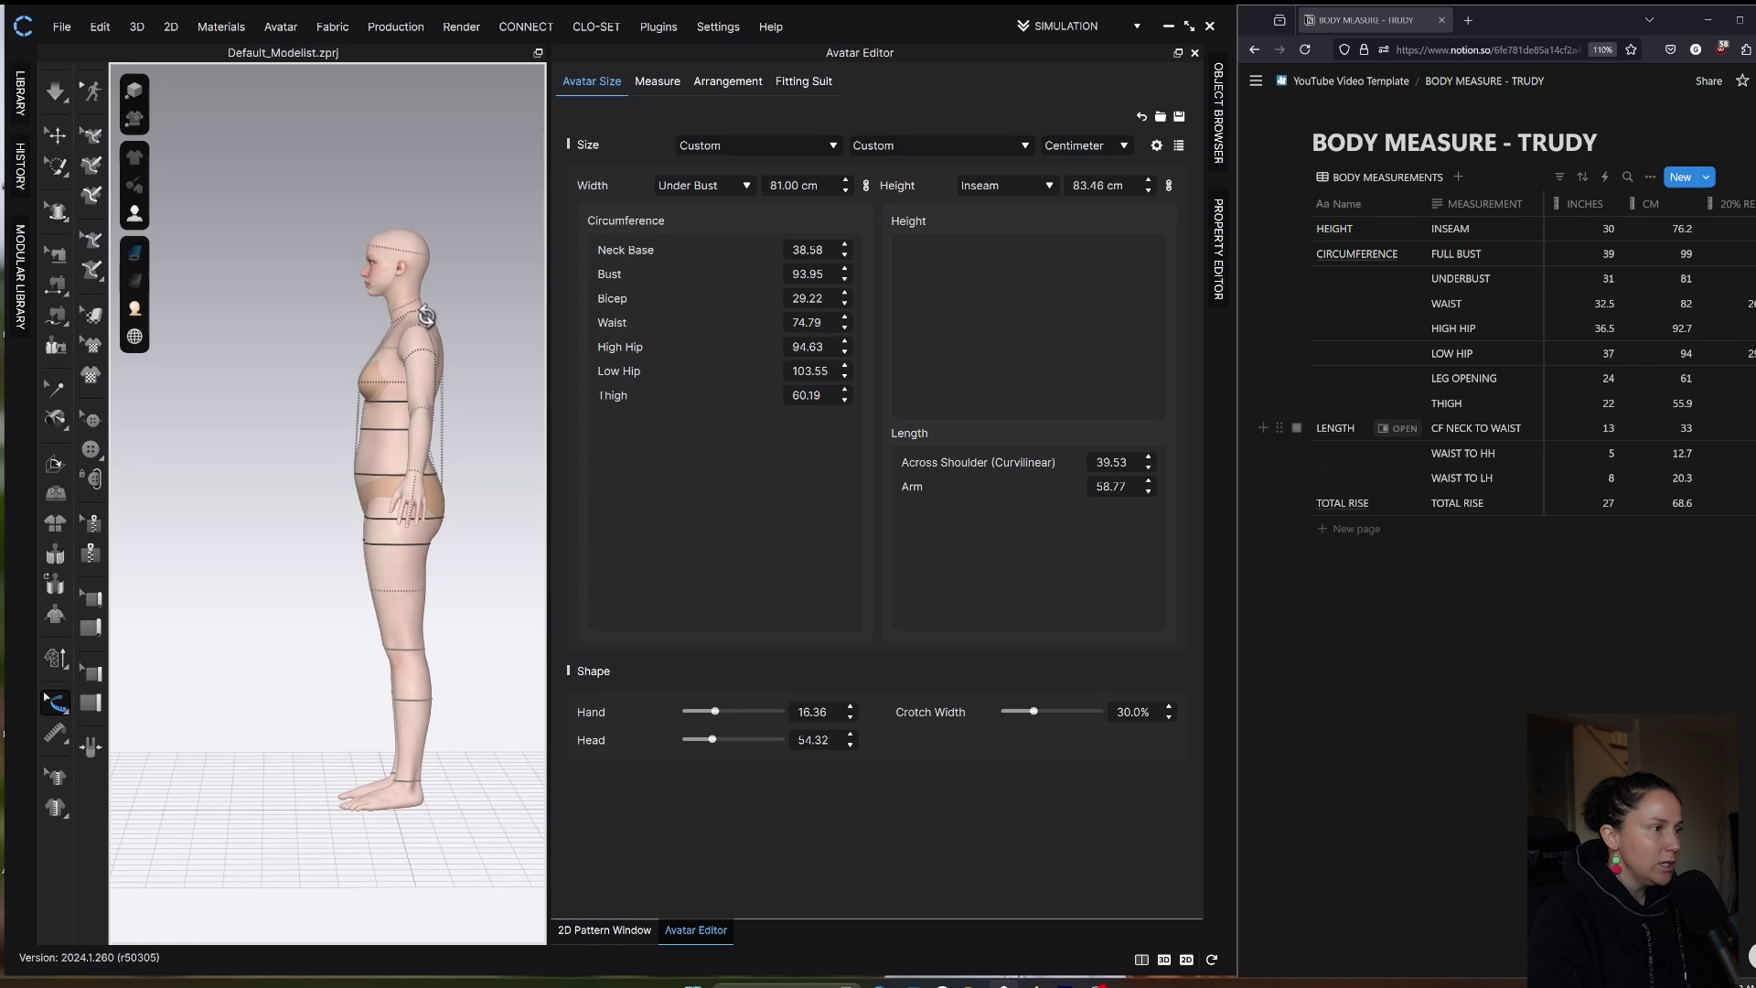
pyautogui.moveTo(378, 427); pyautogui.dragTo(451, 431, button='right')
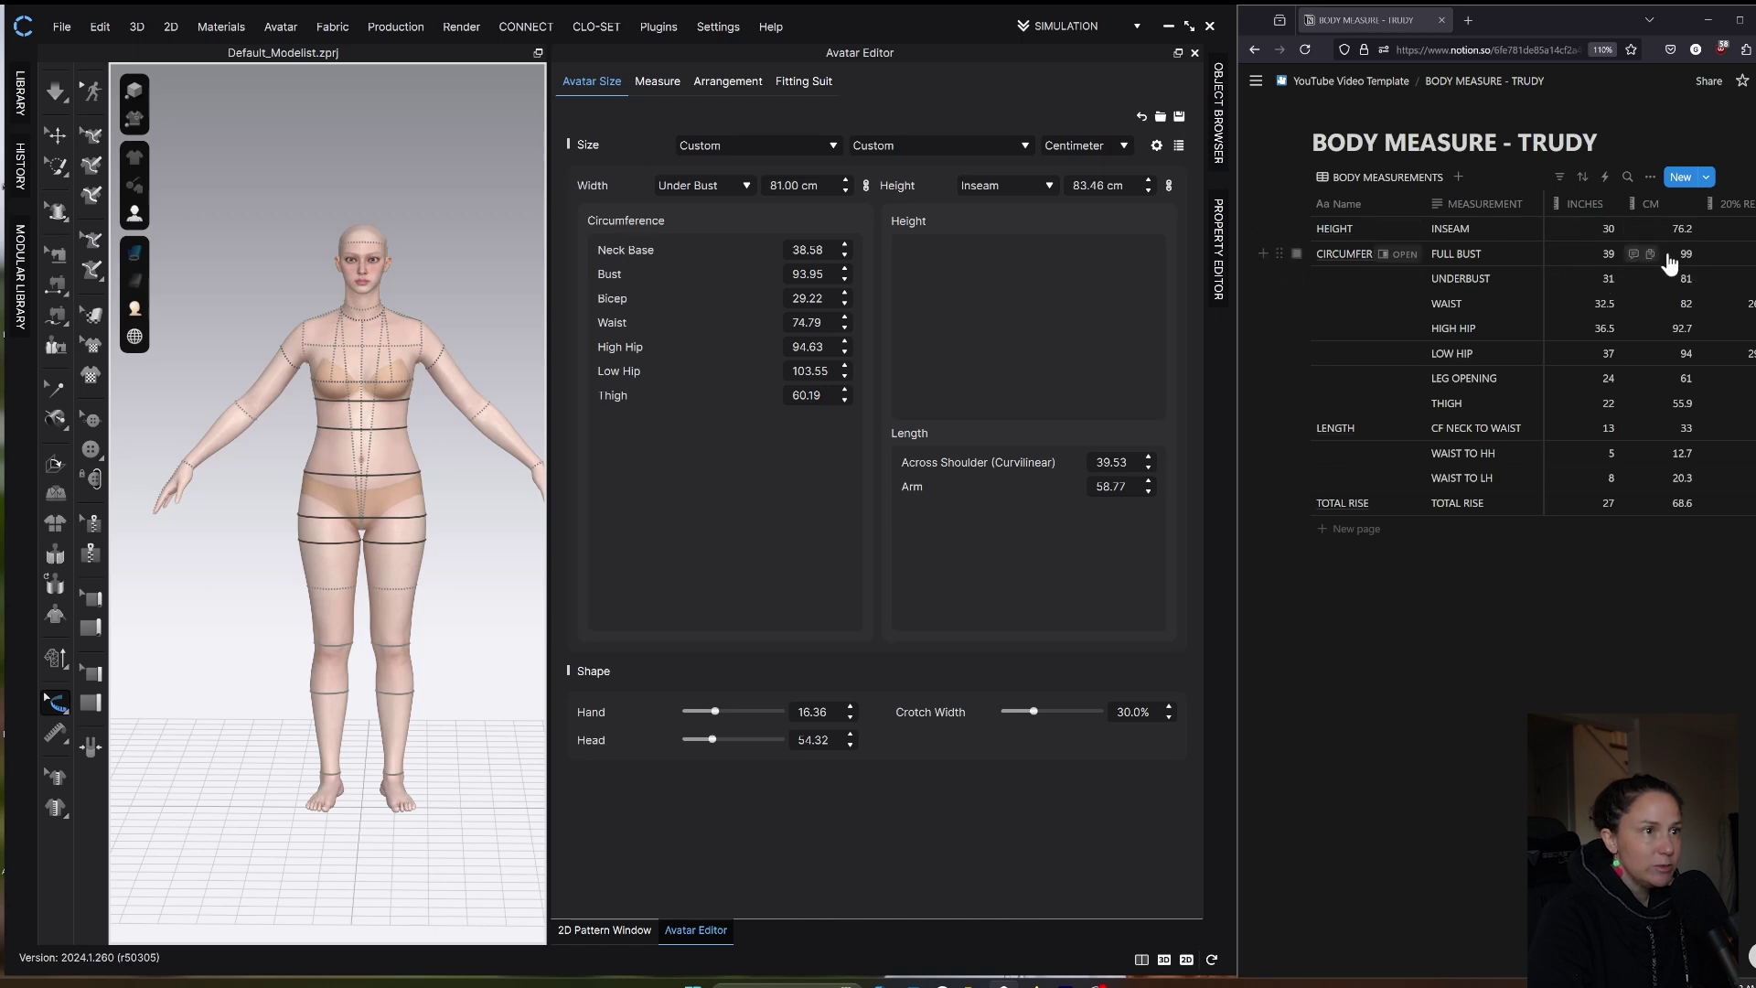
# Step: Set the avatar's Inseam height to 76.20 cm and Bust circumference to 99.00 cm
pyautogui.click(1123, 184)
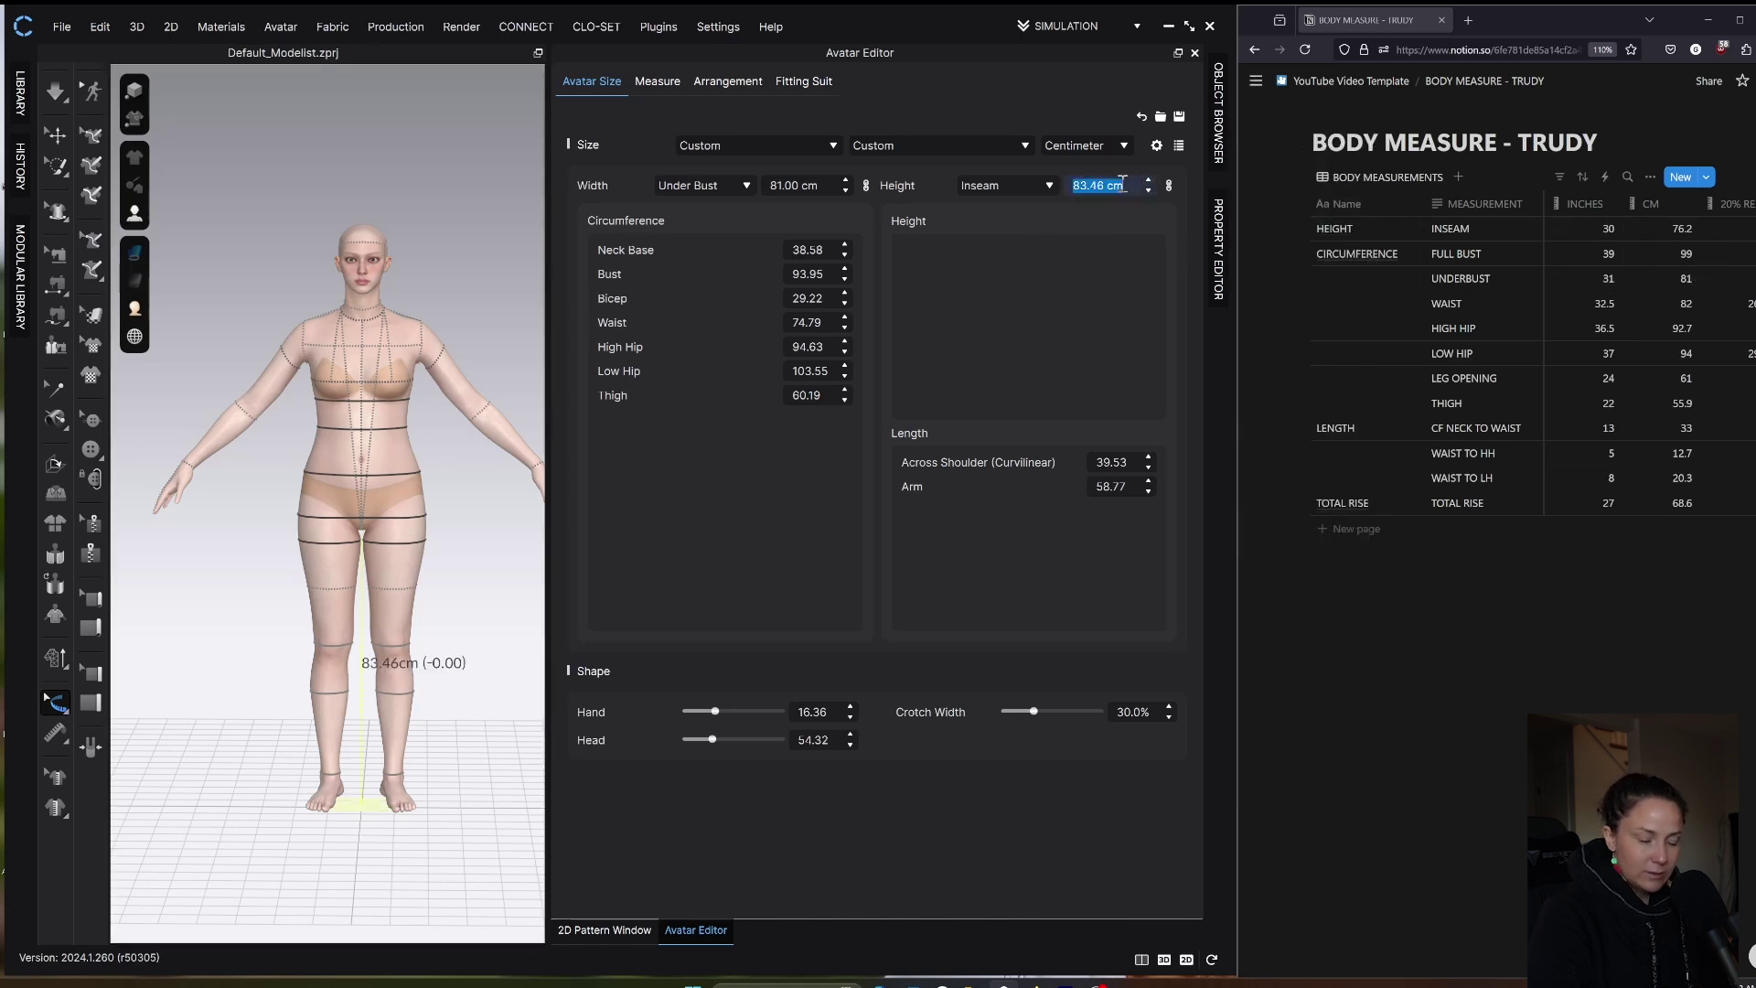
pyautogui.write('76.2')
pyautogui.press('Return')
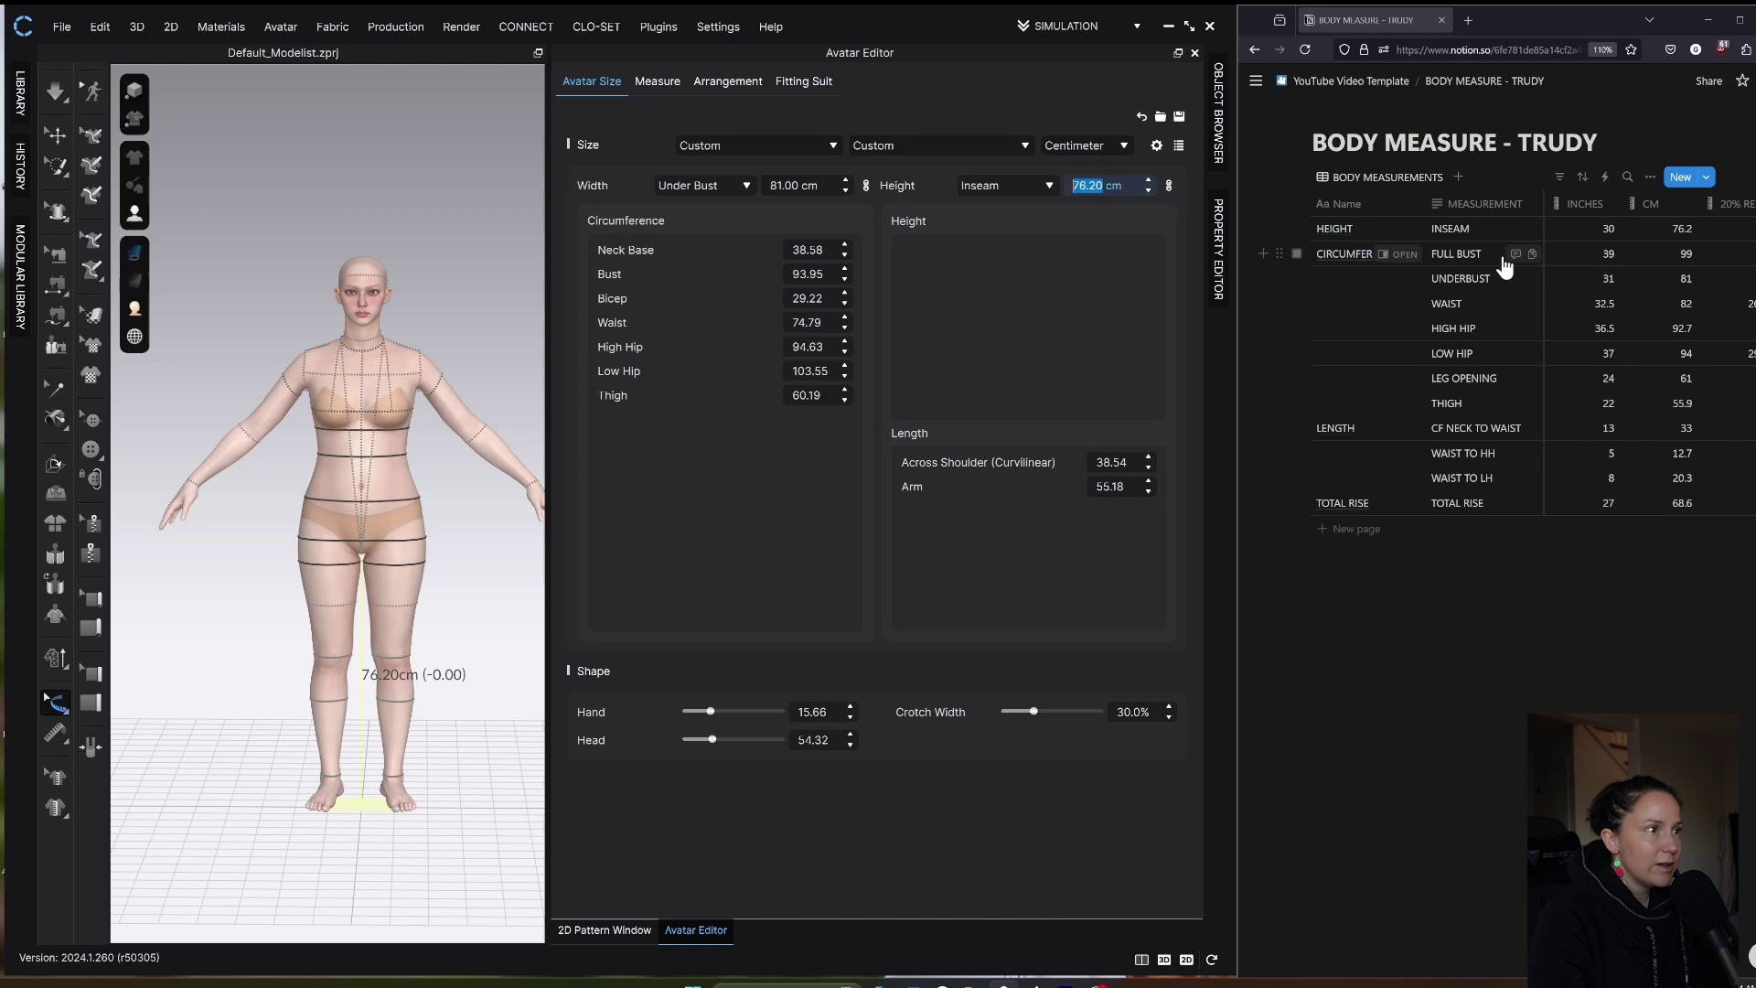
pyautogui.click(818, 274)
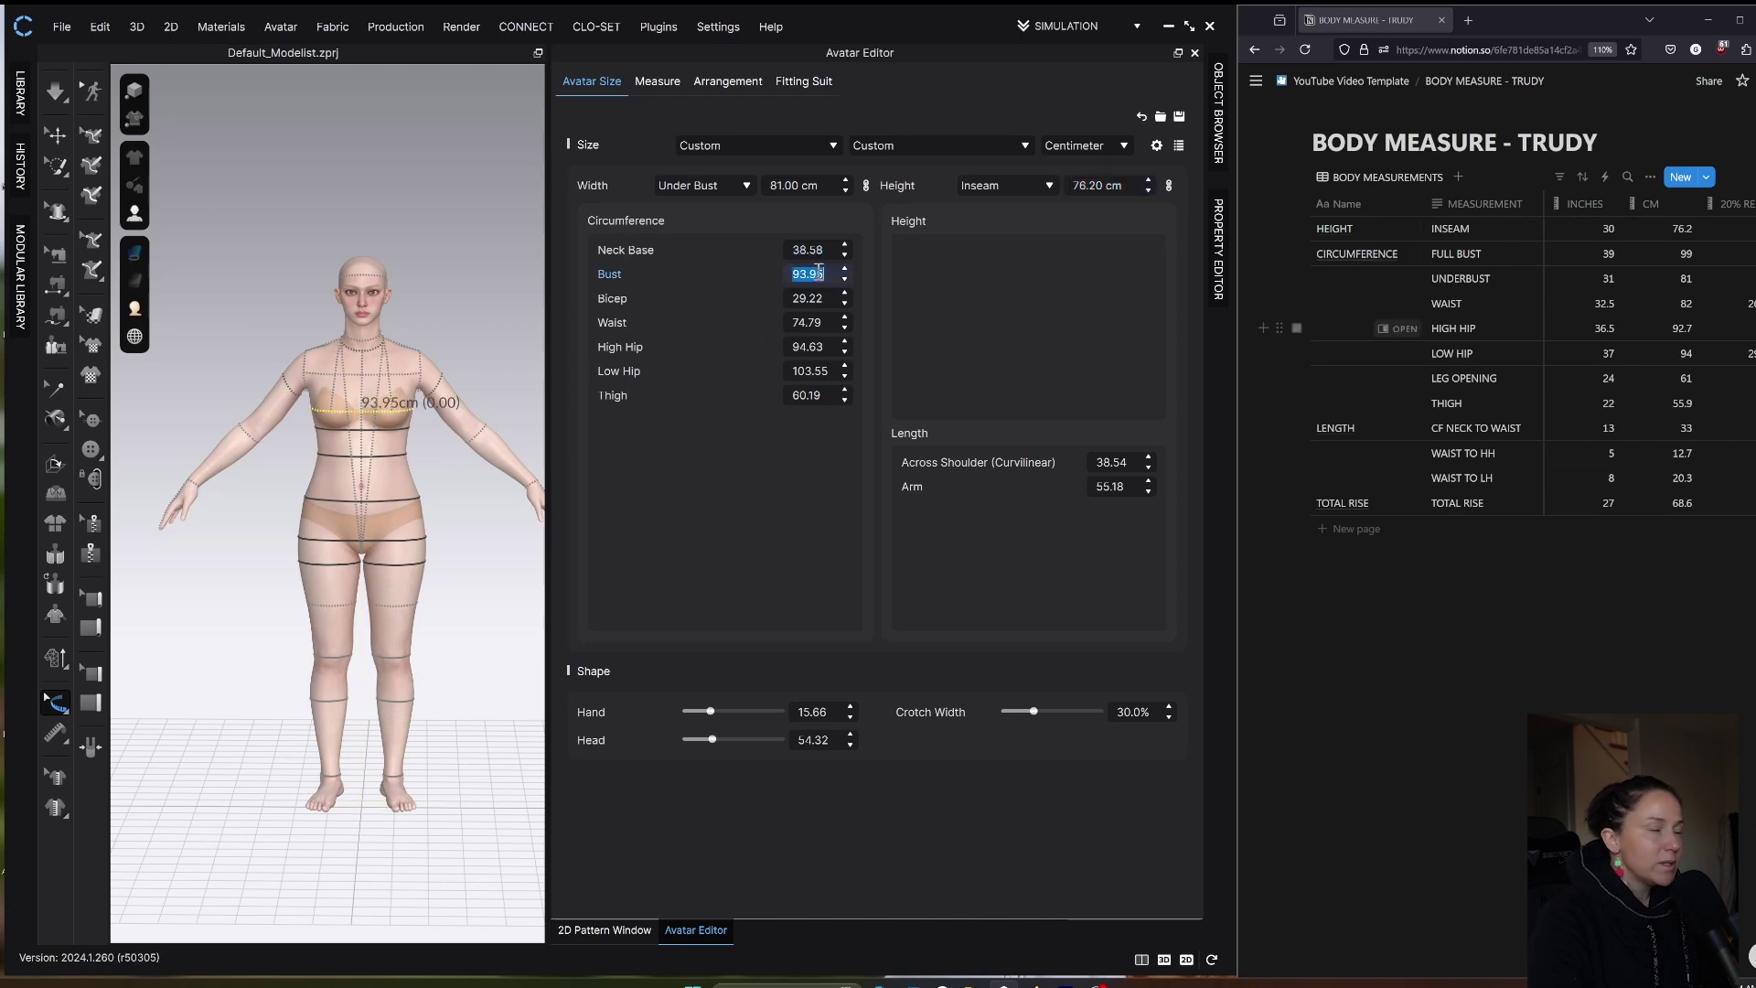
pyautogui.write('99')
pyautogui.press('Return')
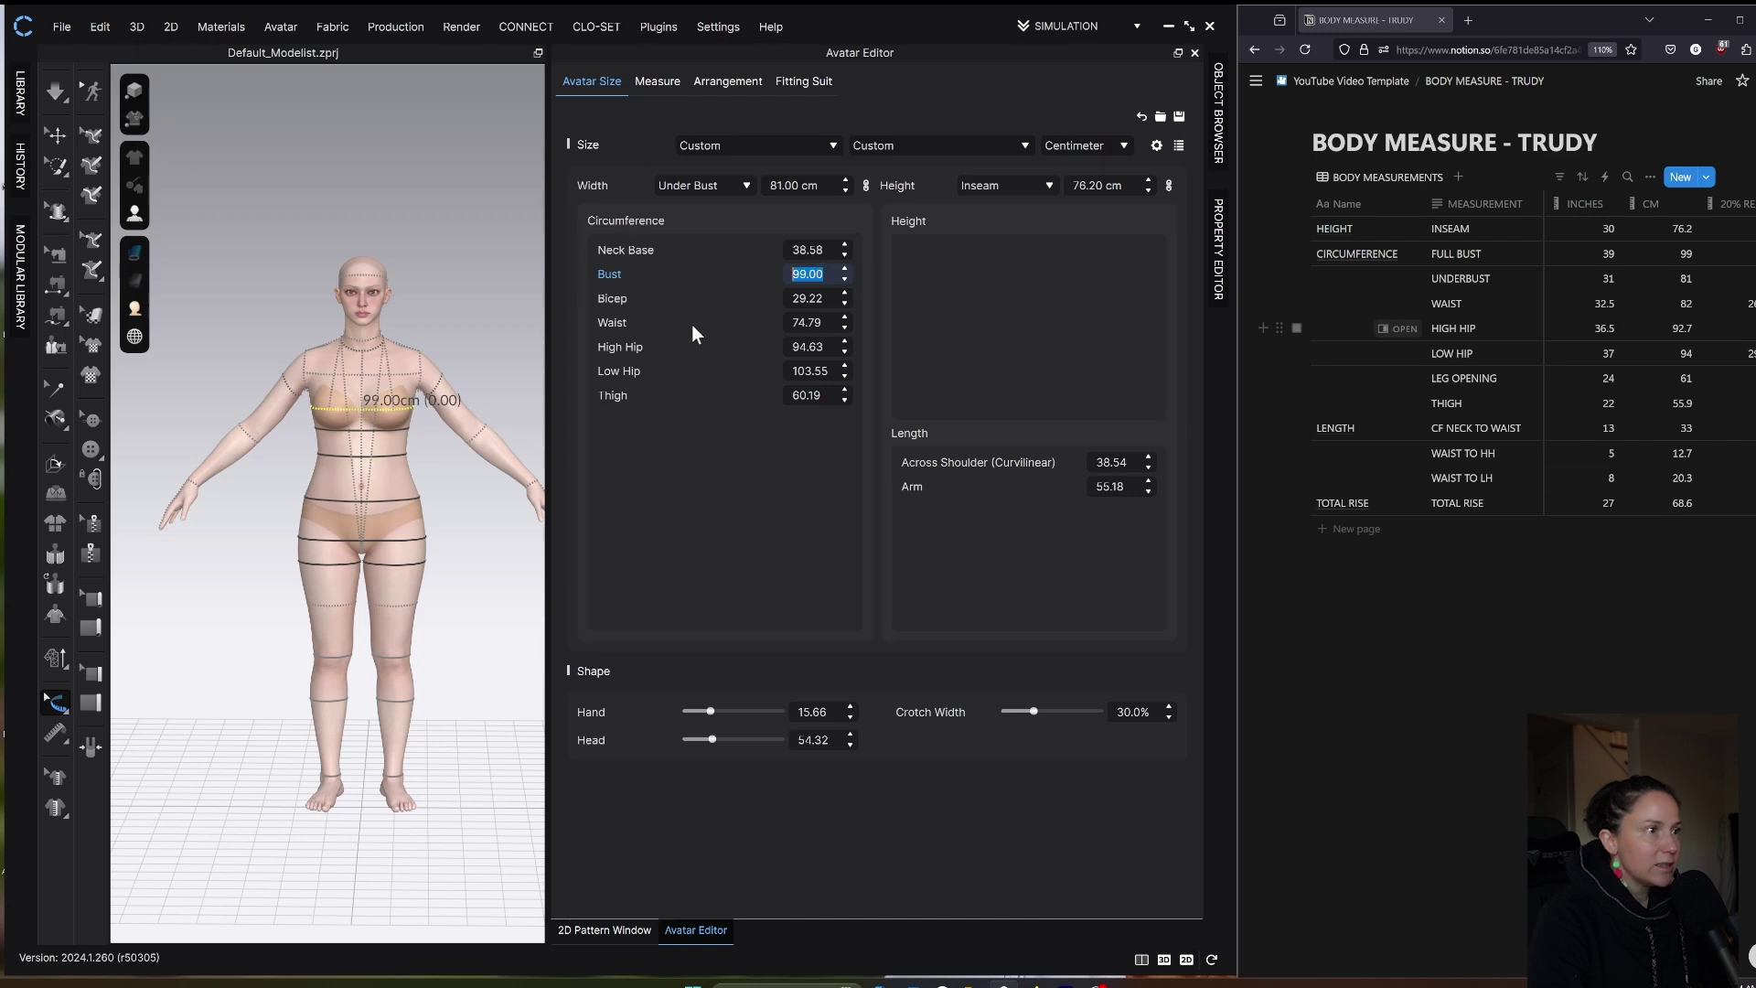
pyautogui.click(807, 322)
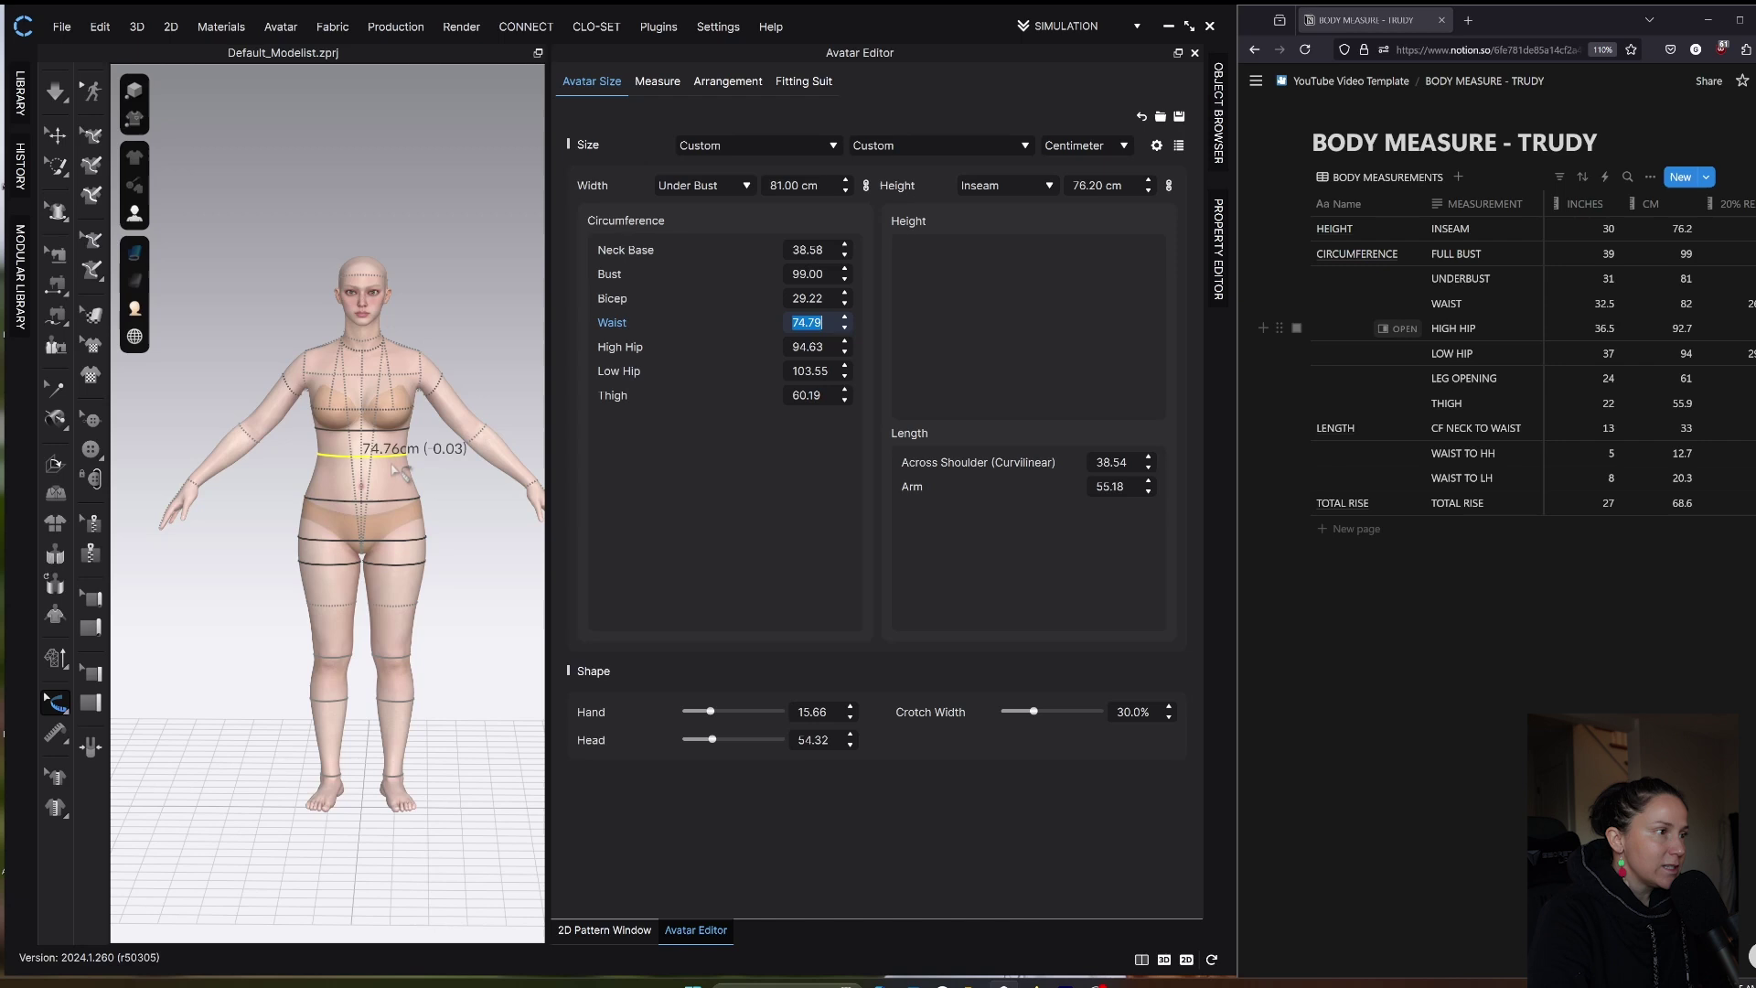
pyautogui.scroll(3, 448, 480)
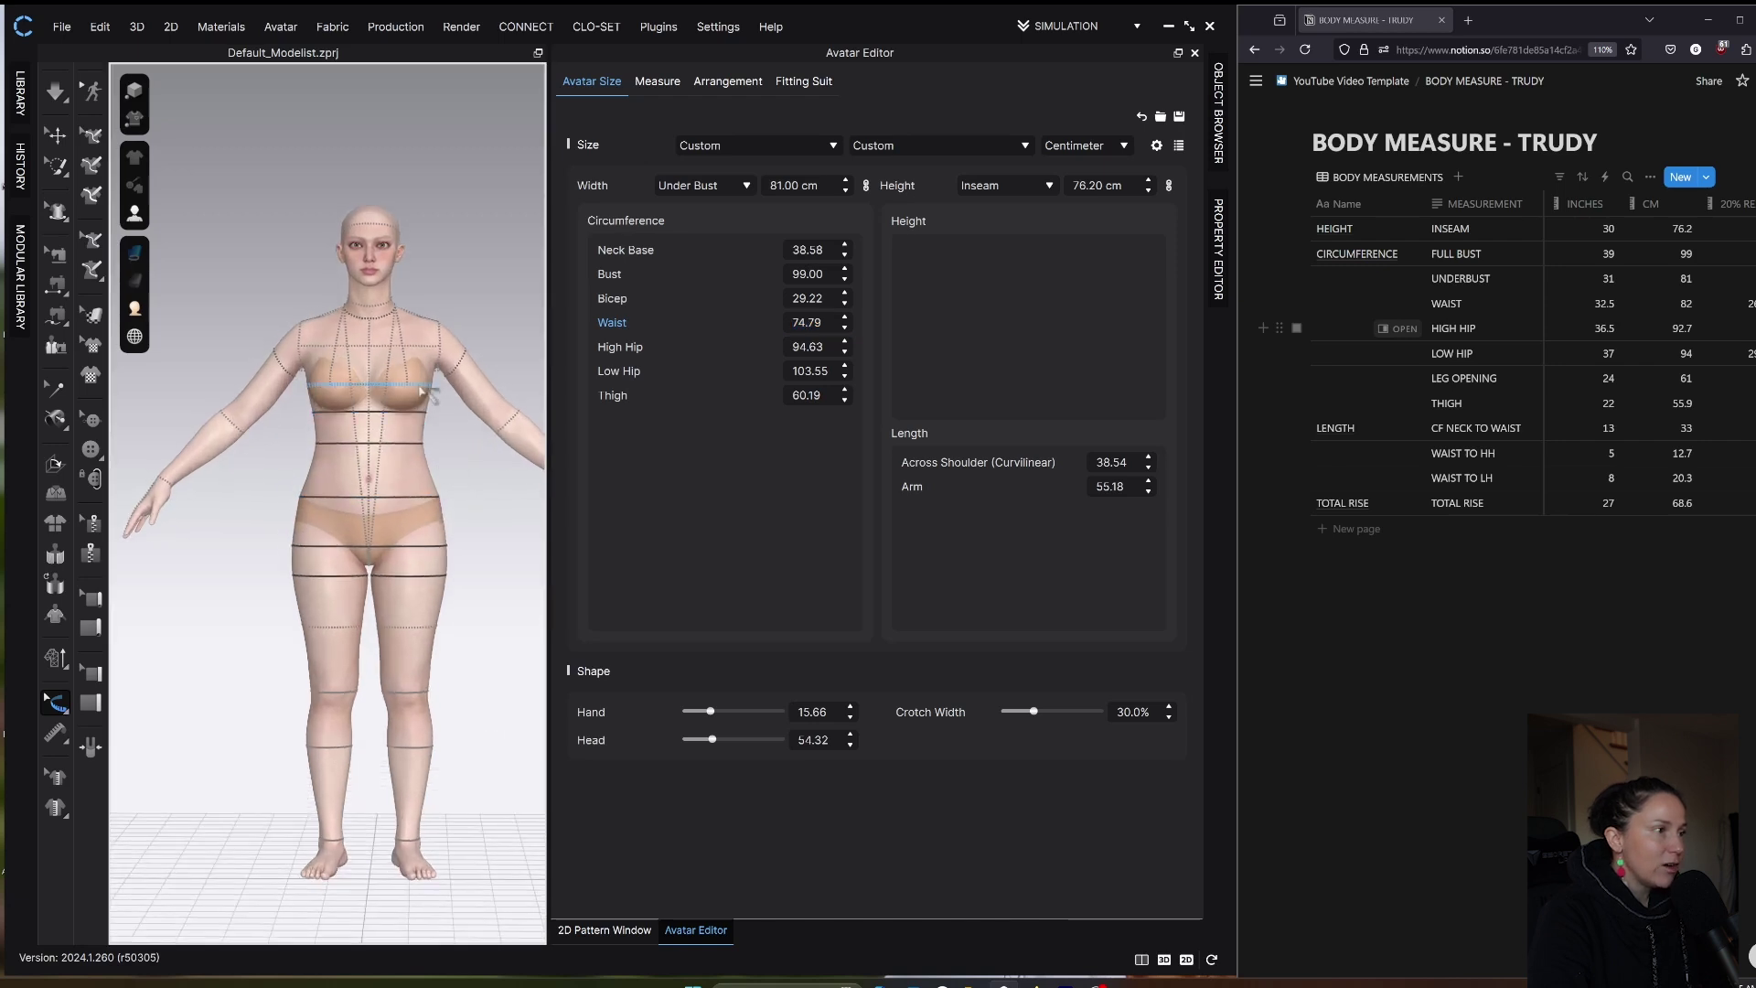
pyautogui.moveTo(425, 455)
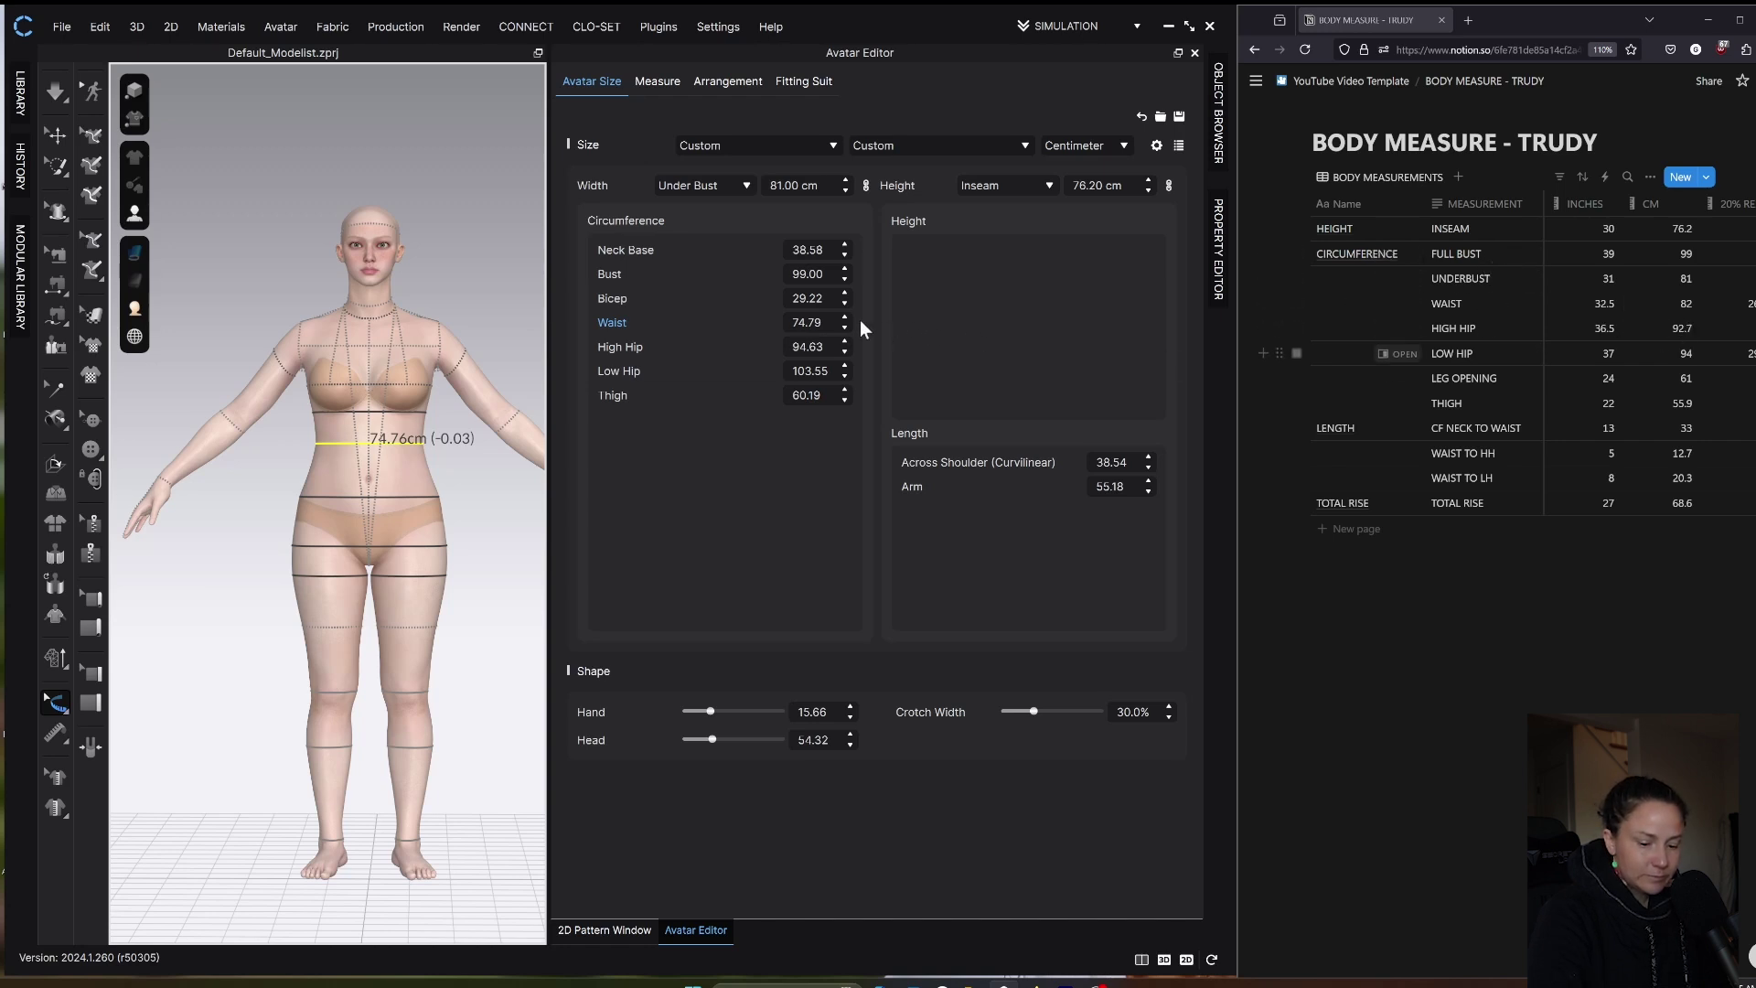
# Step: Enter Waist 82, High Hip 92.7, Low Hip 94 and Thigh 55.9 cm
pyautogui.doubleClick(809, 324)
pyautogui.write('82')
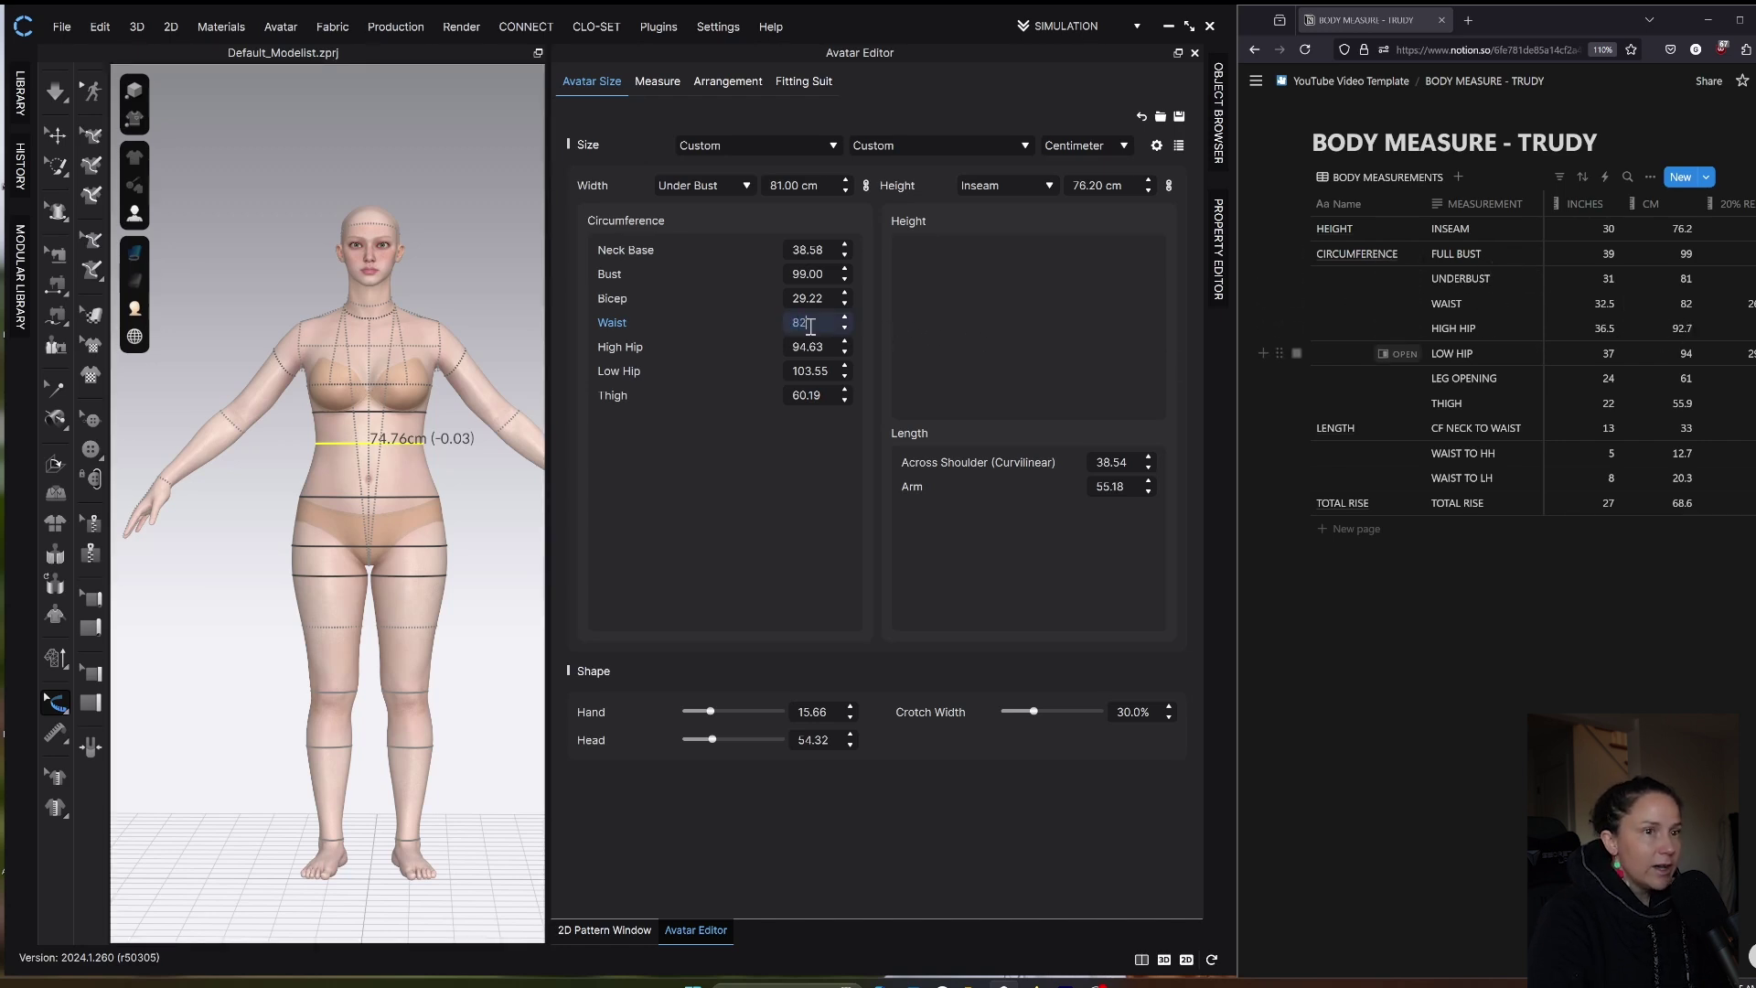
pyautogui.press('Return')
pyautogui.doubleClick(810, 346)
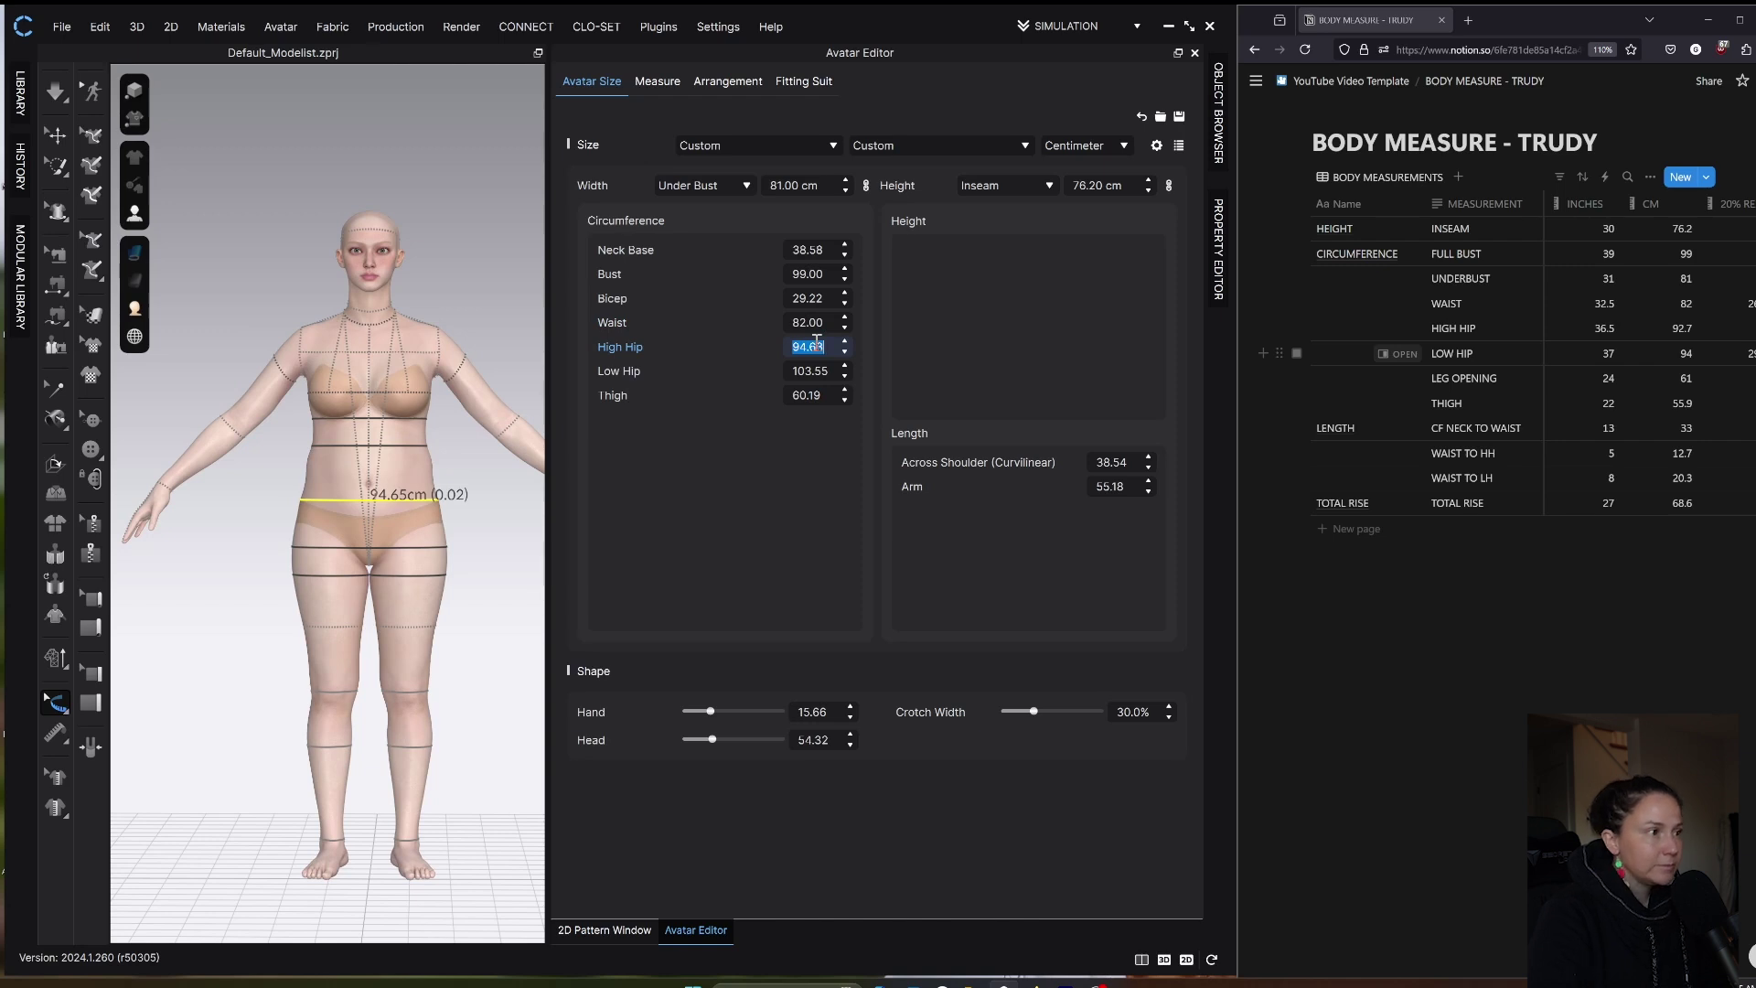
pyautogui.write('92.7')
pyautogui.press('Return')
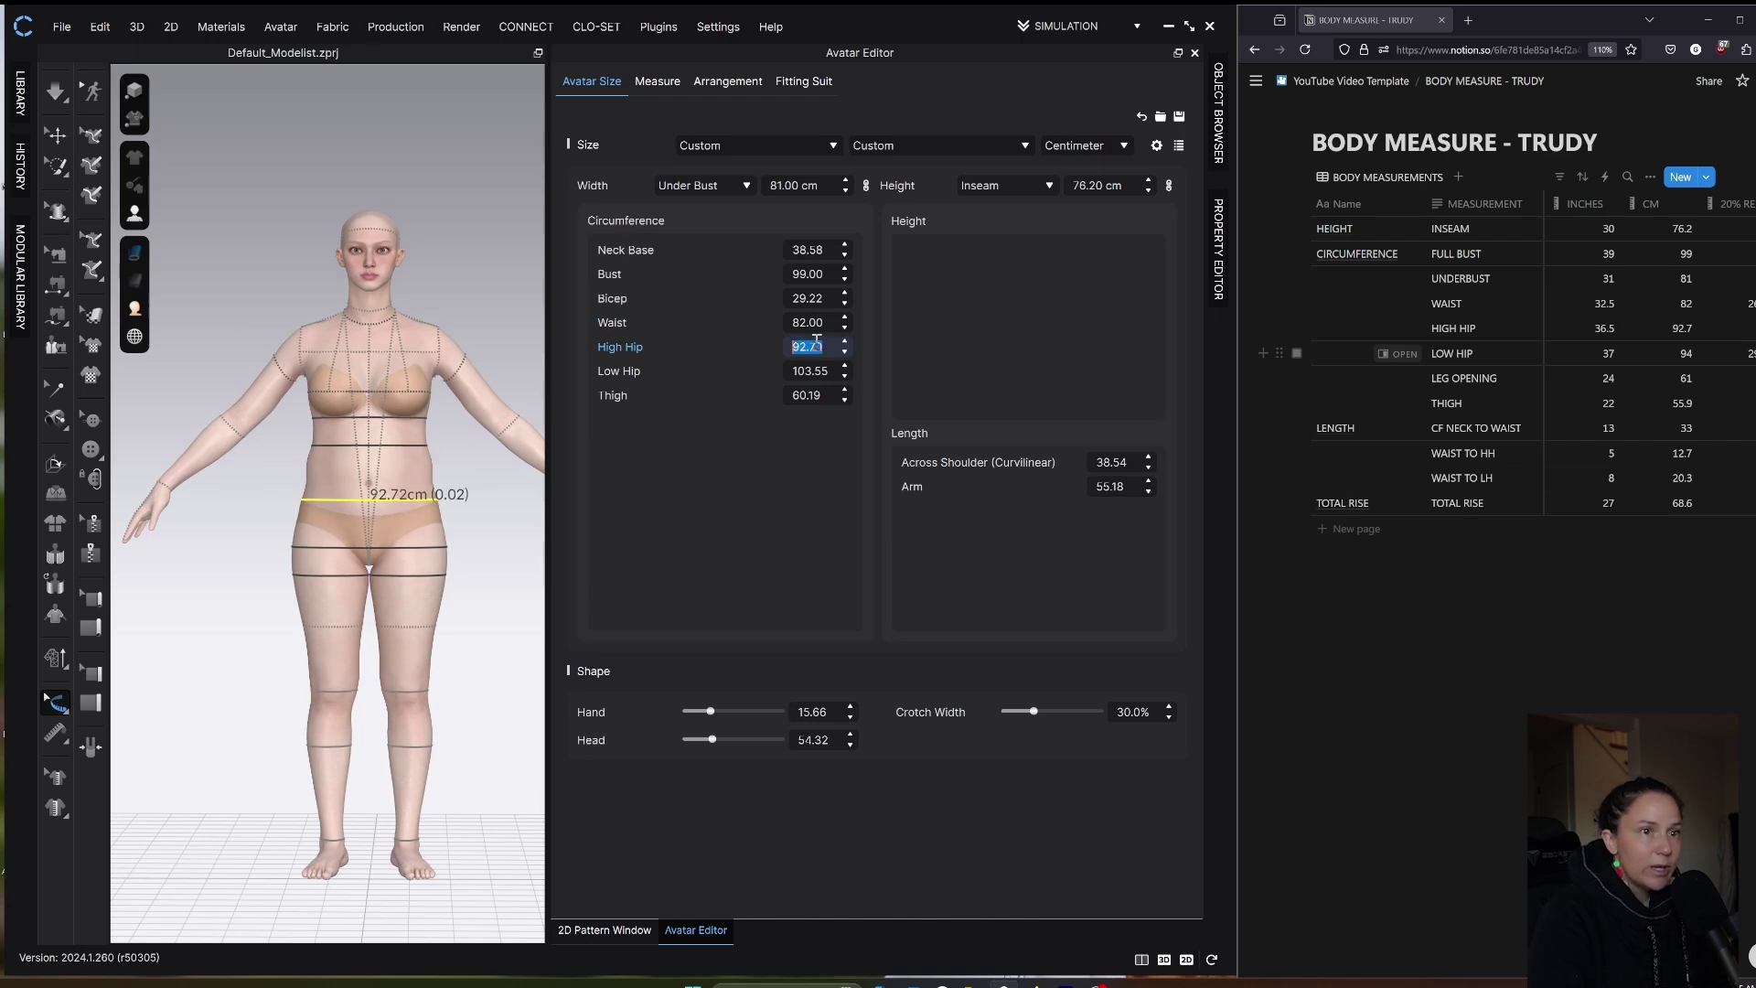
pyautogui.doubleClick(816, 373)
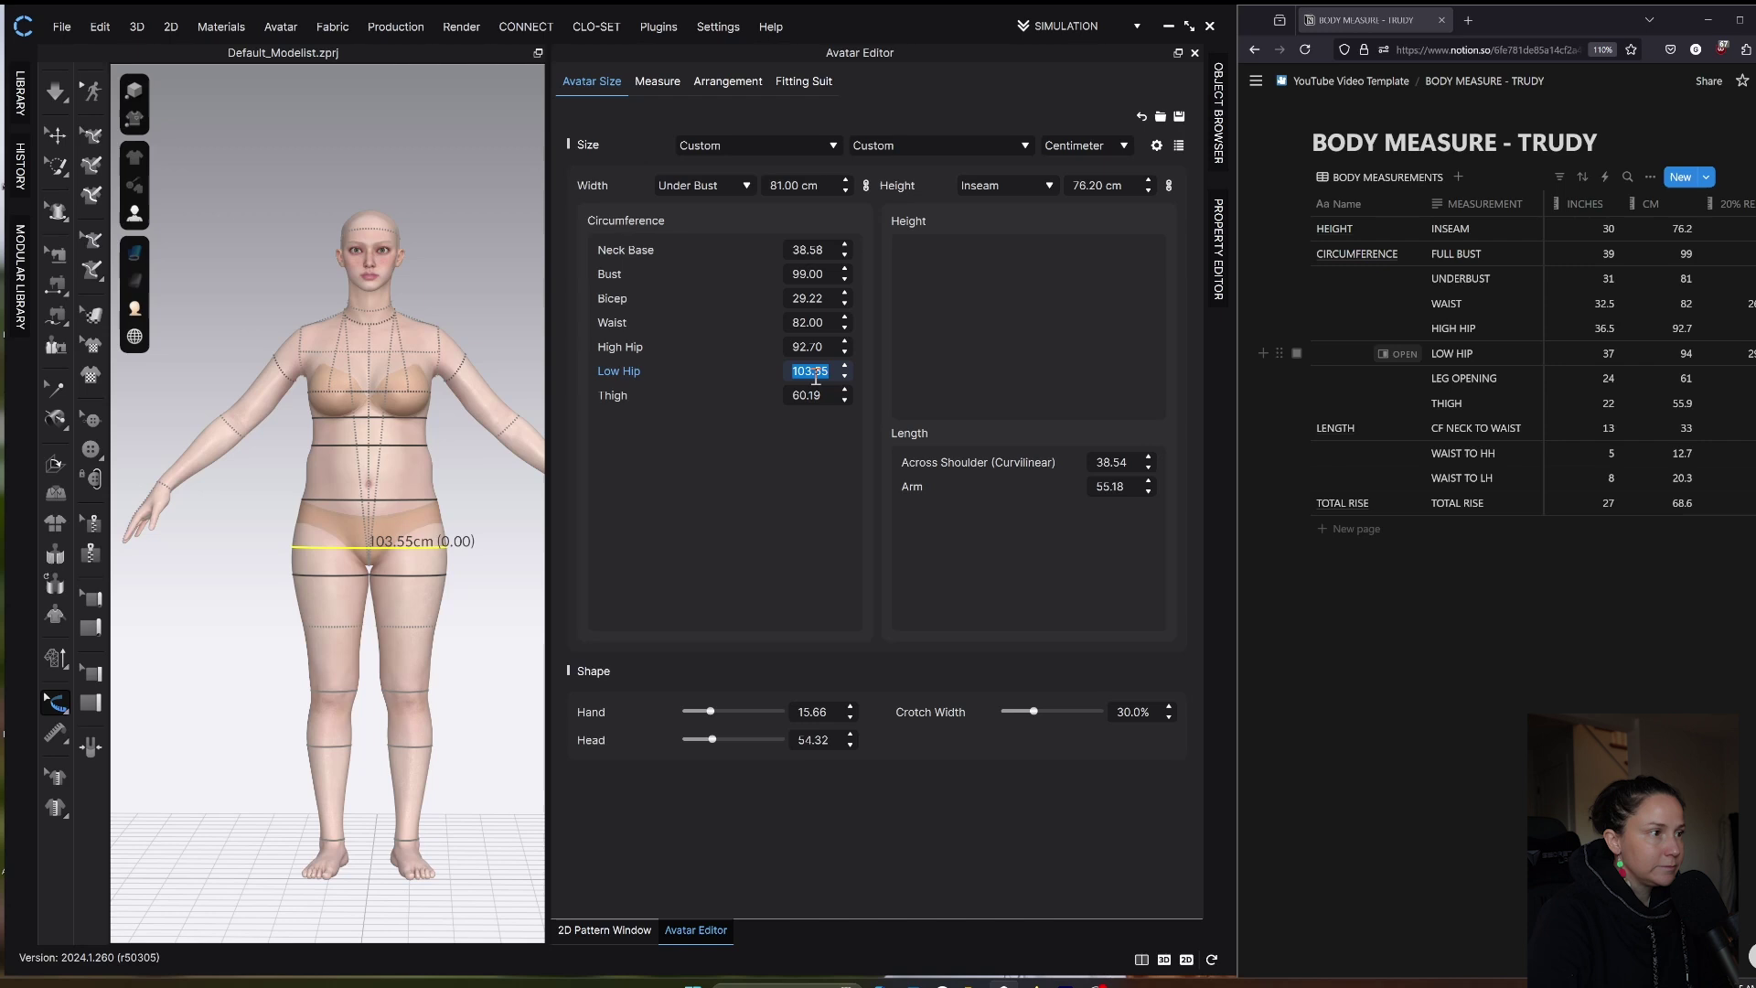
pyautogui.write('94')
pyautogui.press('Return')
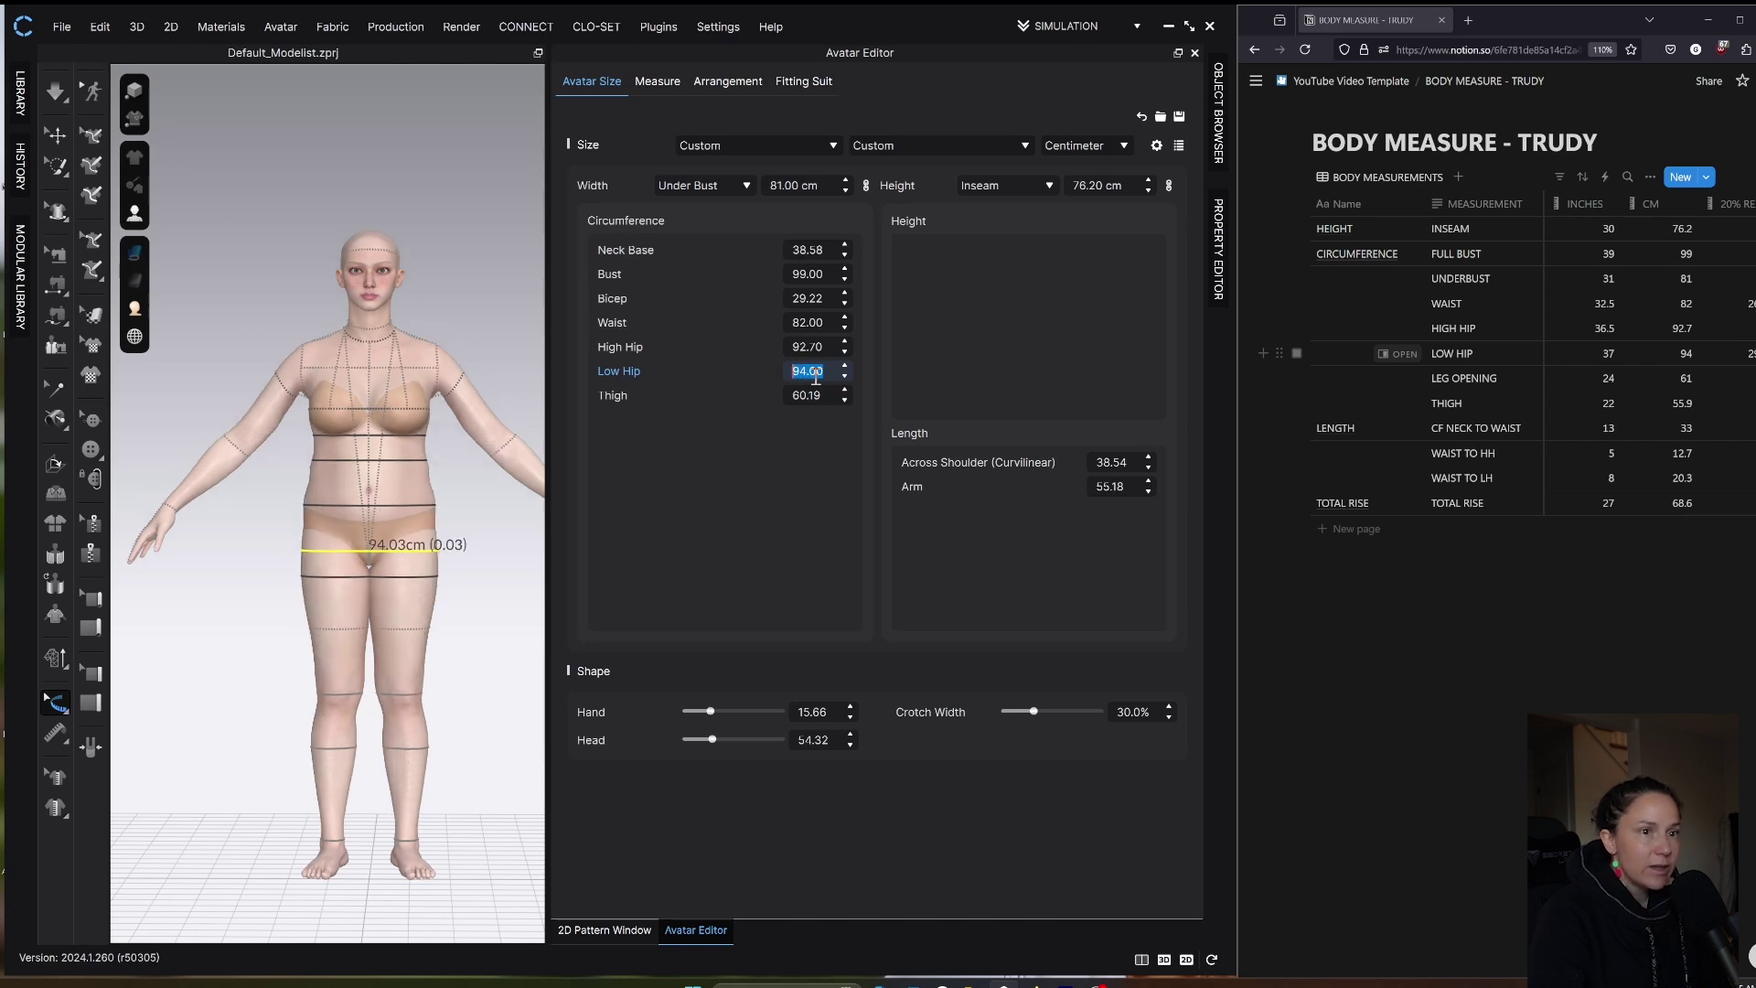
pyautogui.doubleClick(820, 399)
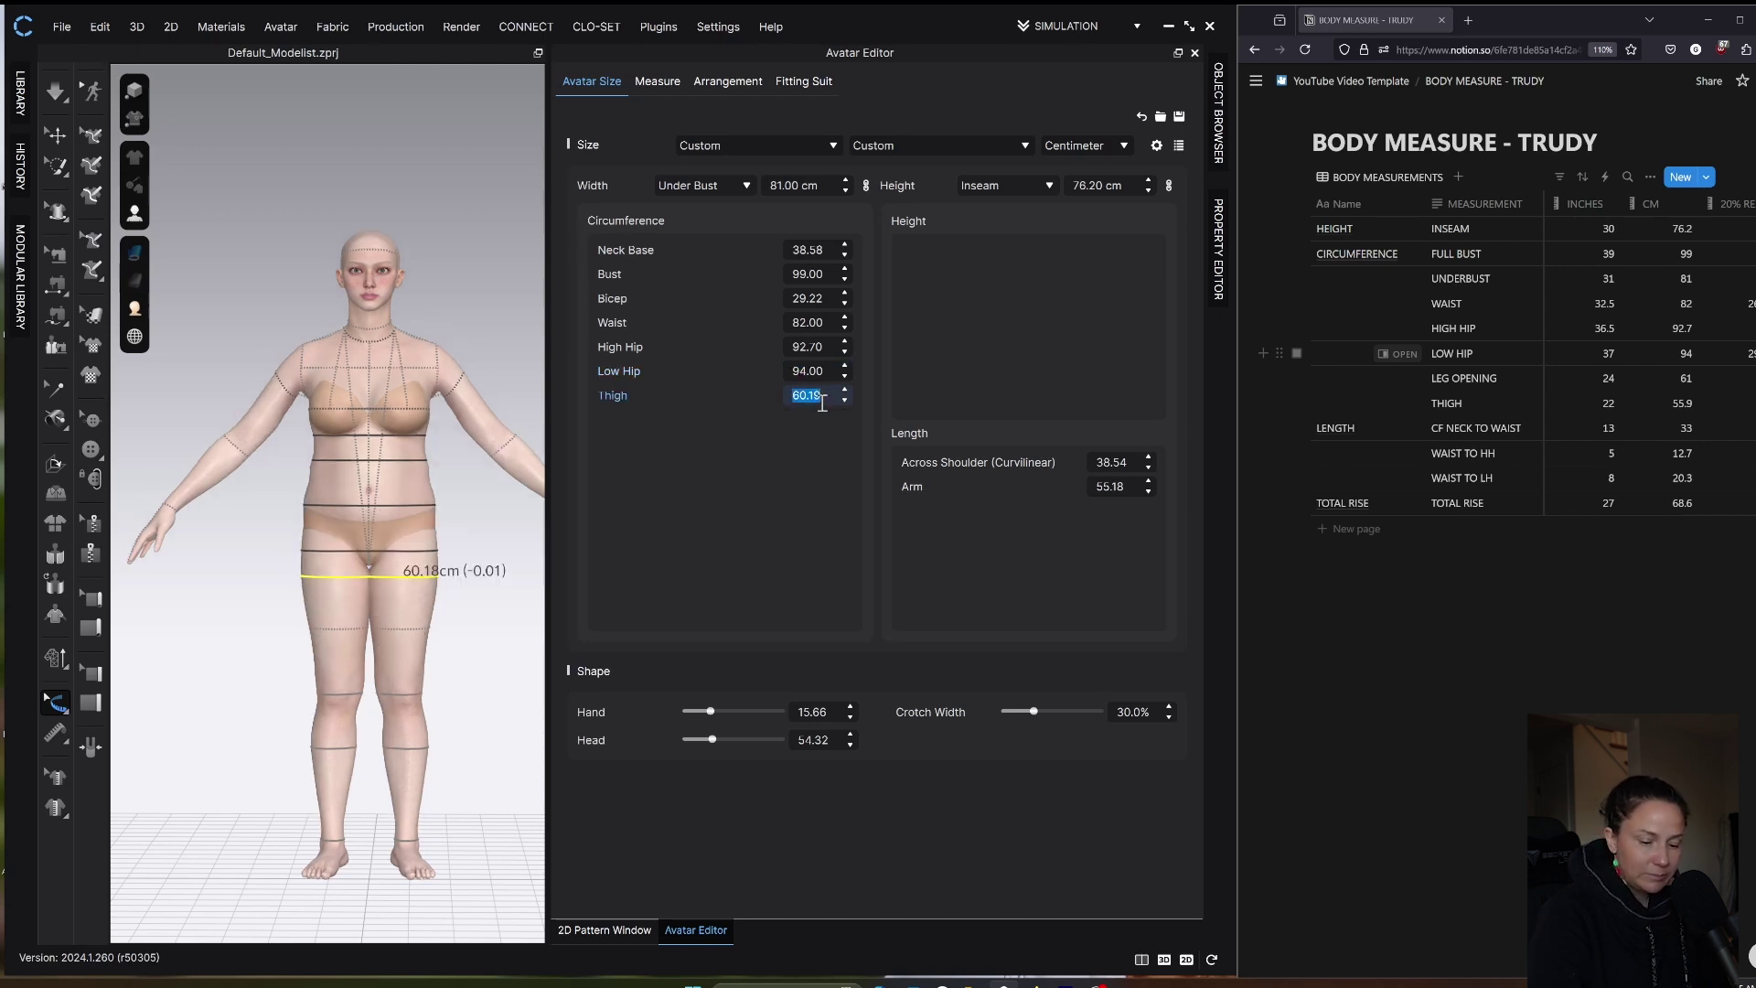
pyautogui.write('55.9')
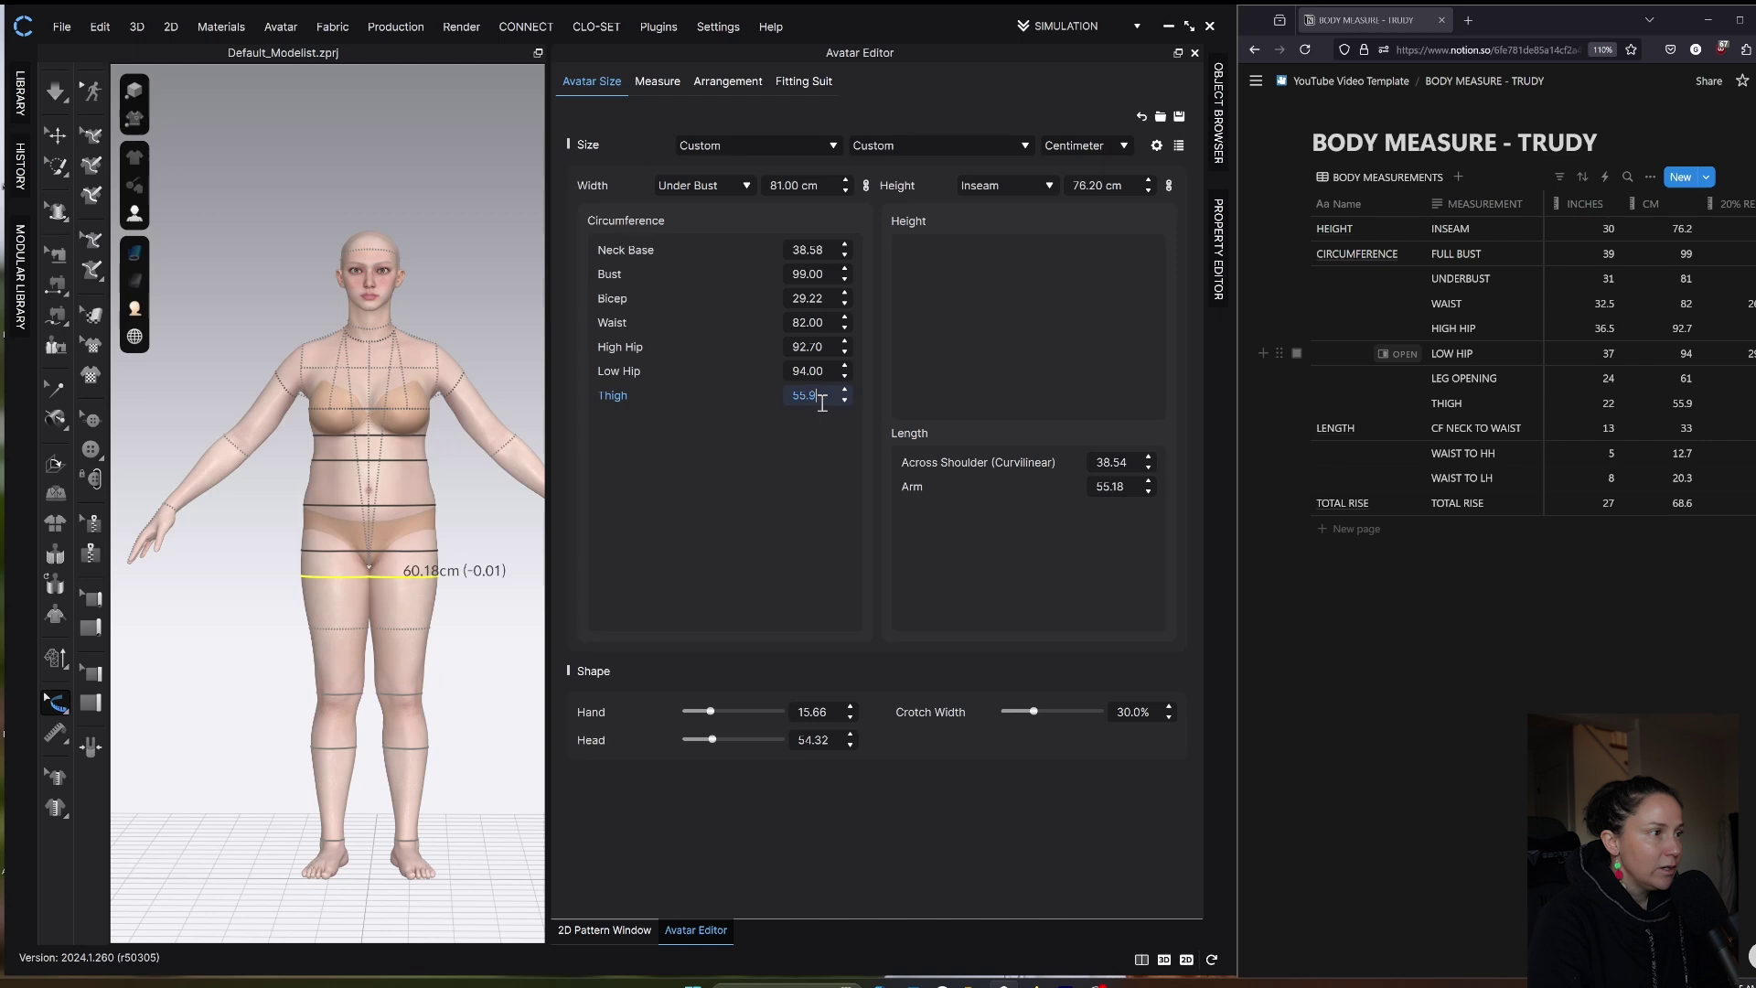
pyautogui.press('Return')
# Step: Orbit the avatar to a side profile and bring up the measurement-choice checklist
pyautogui.scroll(2, 365, 457)
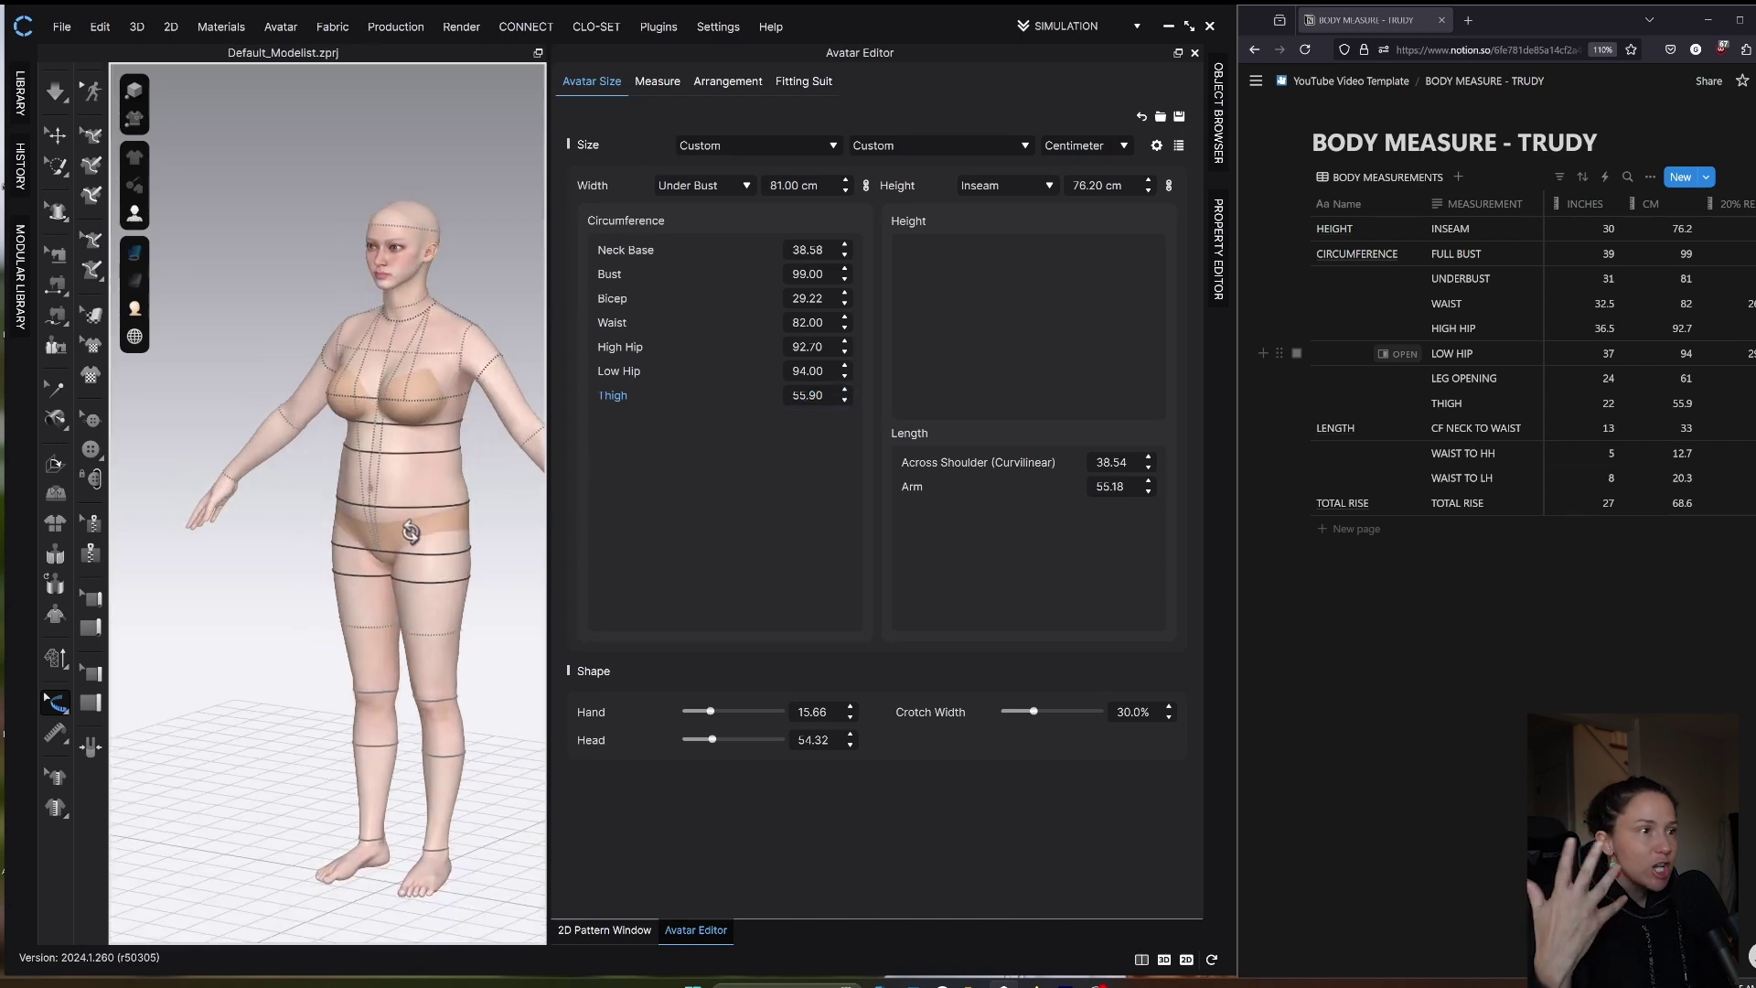
pyautogui.moveTo(366, 457); pyautogui.dragTo(120, 338, button='right')
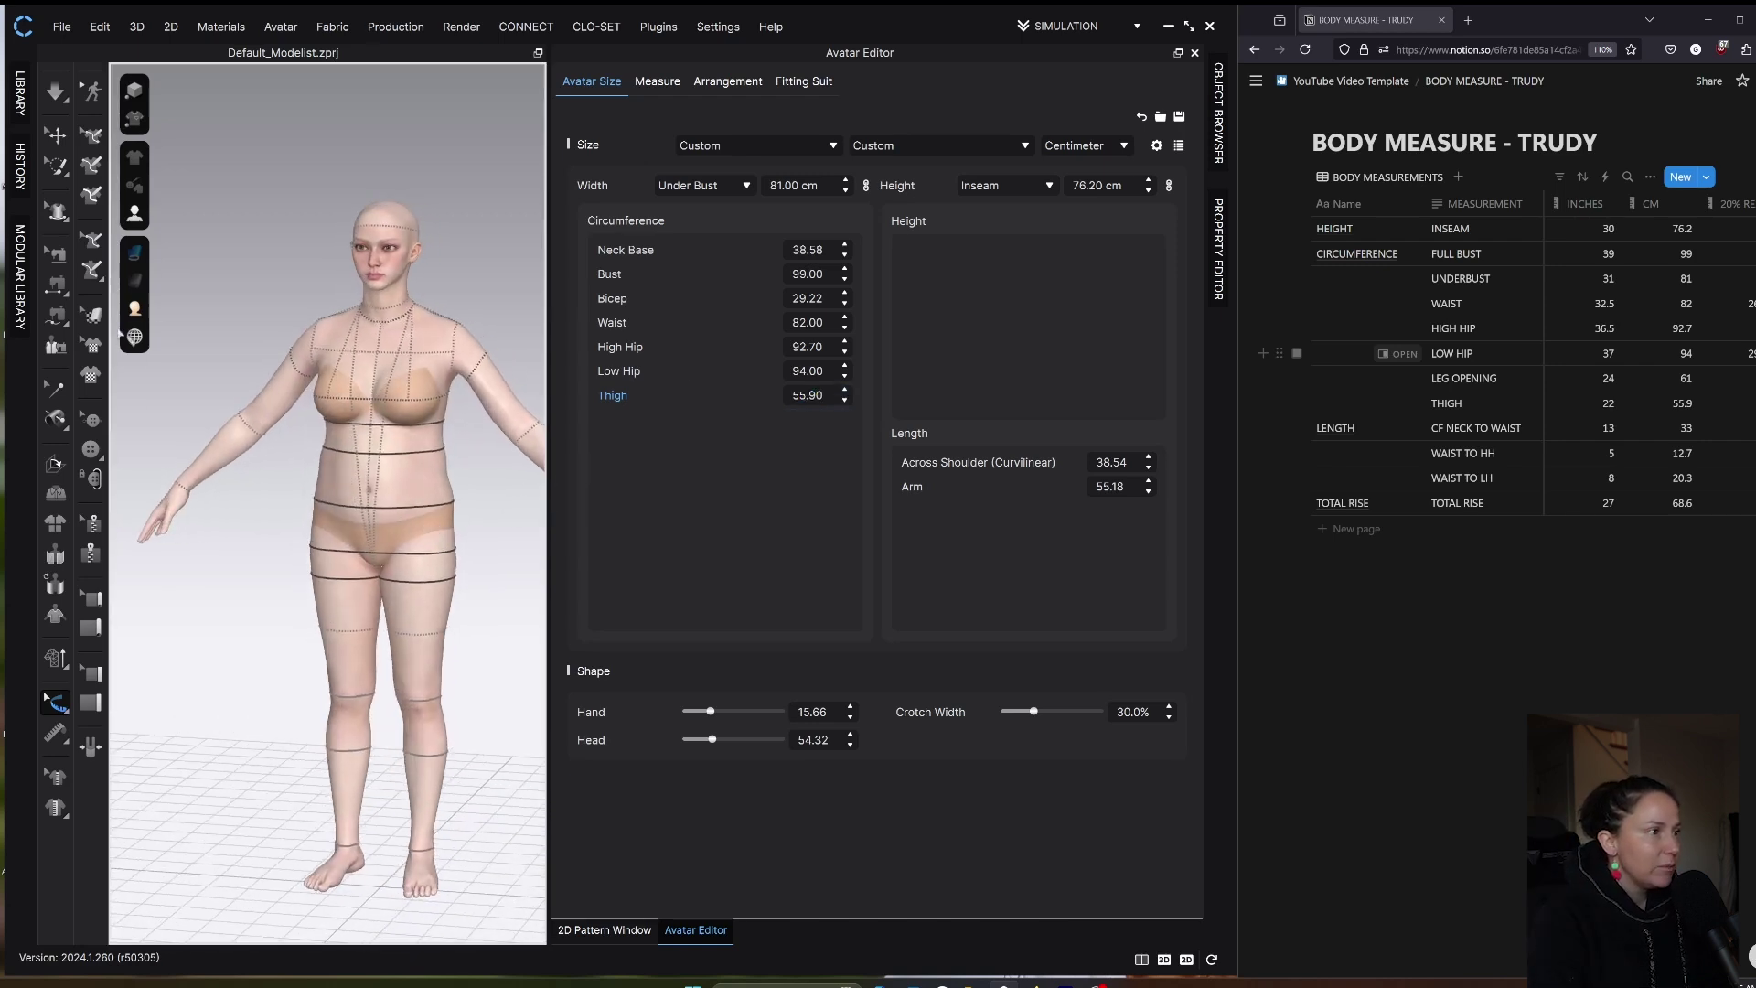
pyautogui.moveTo(468, 556)
pyautogui.mouseDown(button='right')
pyautogui.moveTo(353, 537)
pyautogui.moveTo(463, 529)
pyautogui.moveTo(470, 545)
pyautogui.mouseUp(button='right')
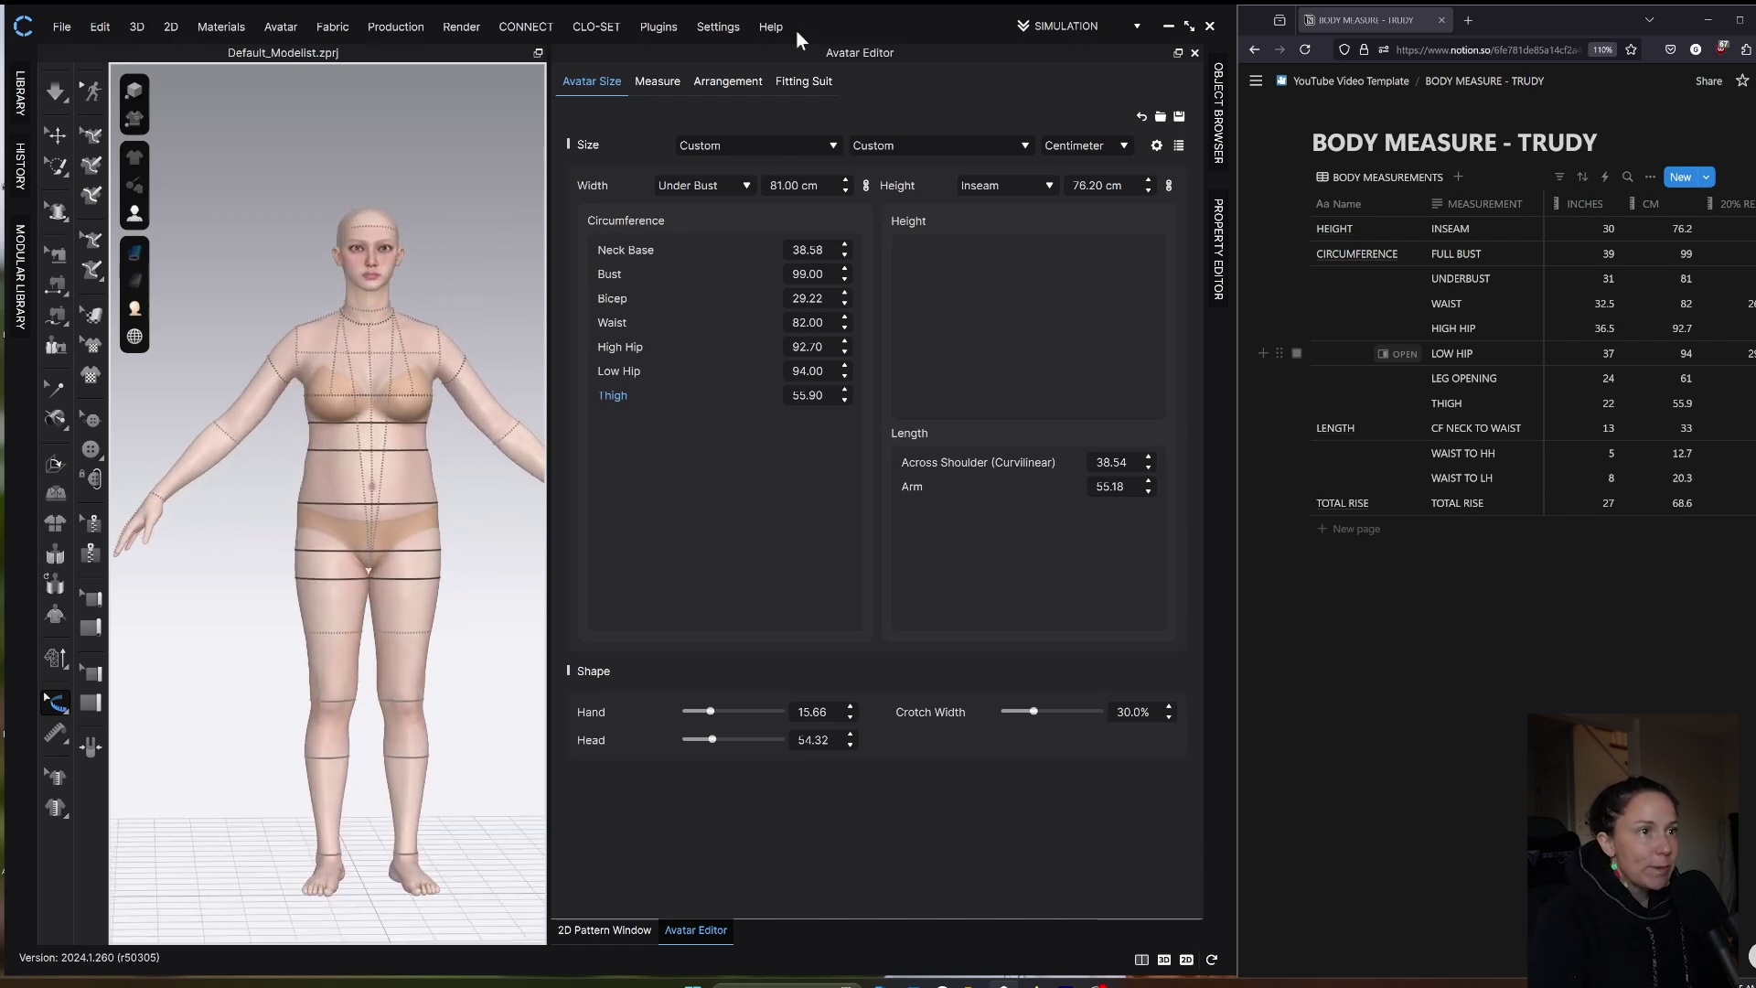
pyautogui.click(1157, 145)
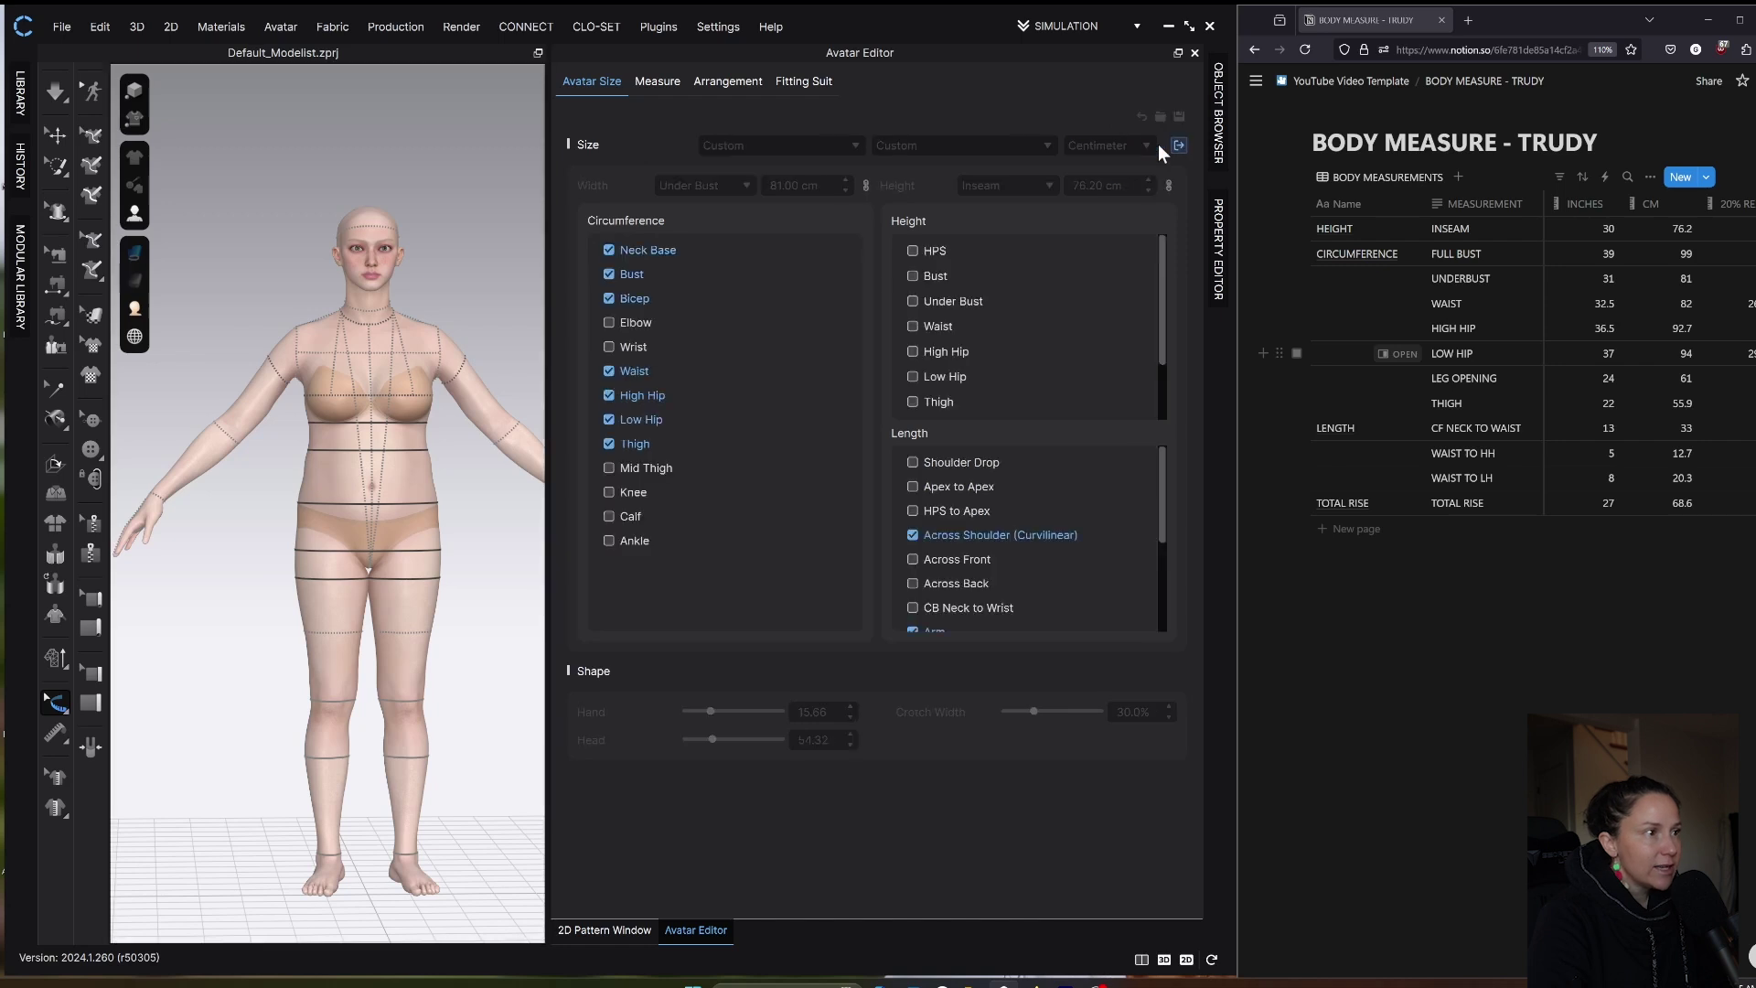
# Step: Include Elbow, Wrist and Mid Thigh circumferences plus Bust, Under Bust and Thigh heights
pyautogui.click(608, 322)
pyautogui.click(608, 346)
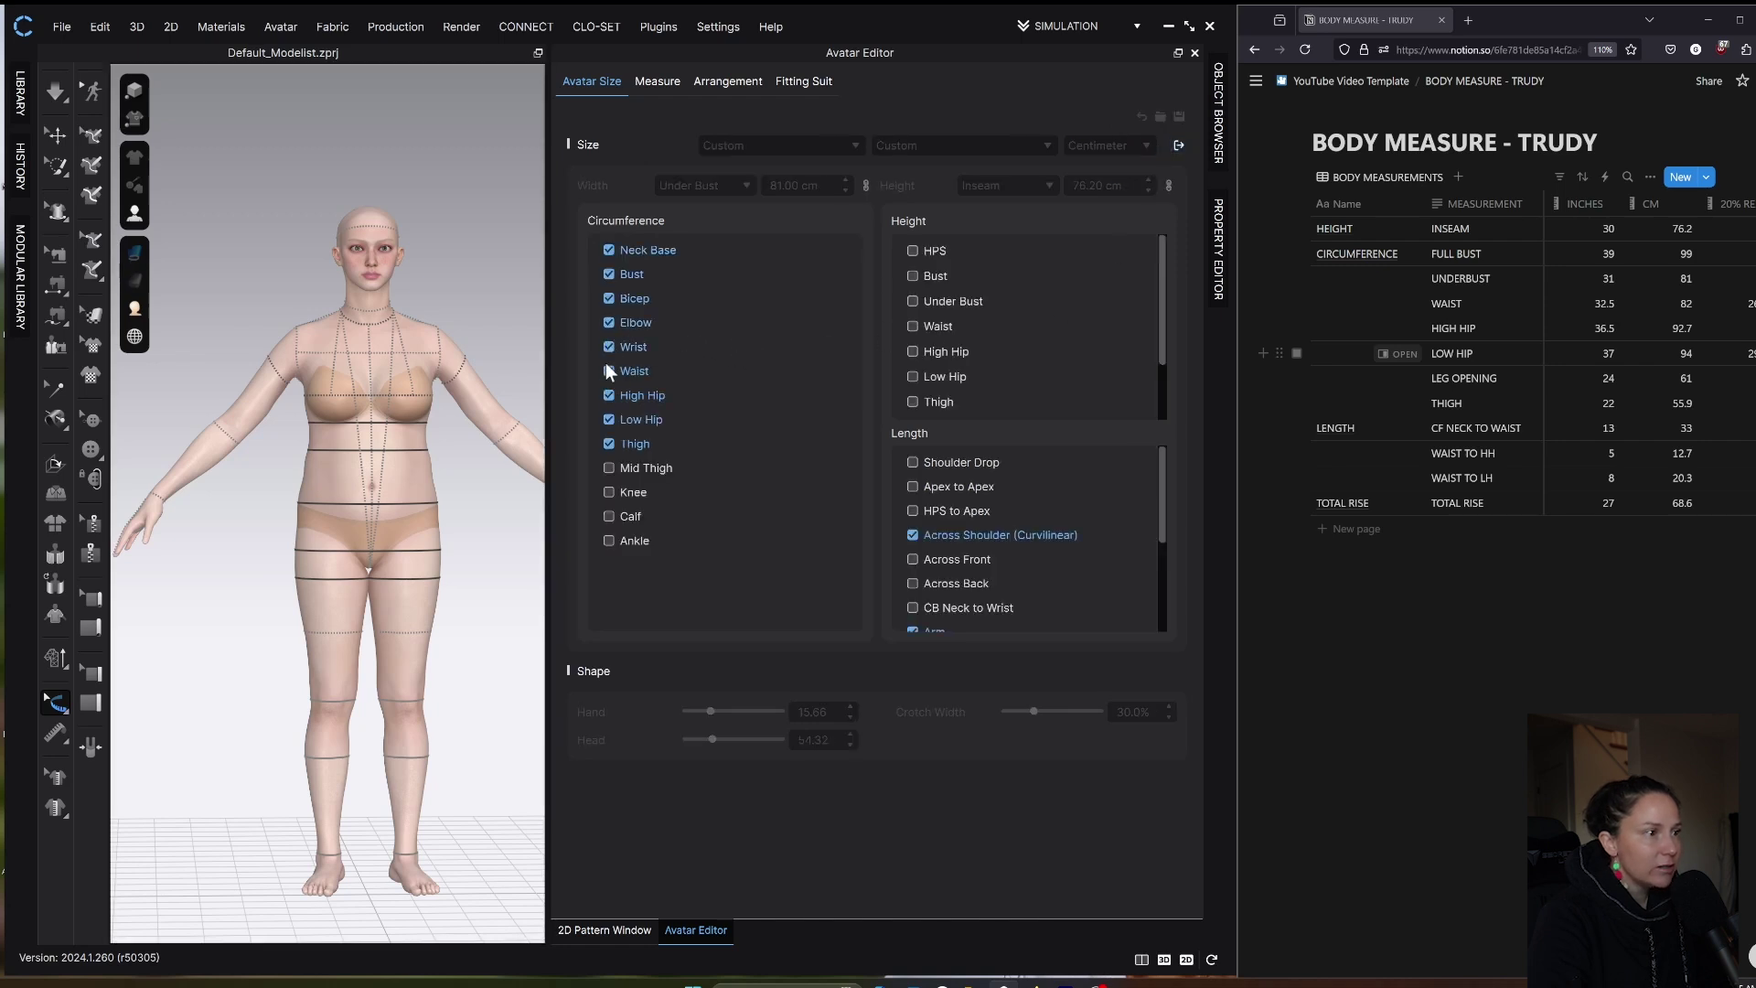
pyautogui.click(608, 466)
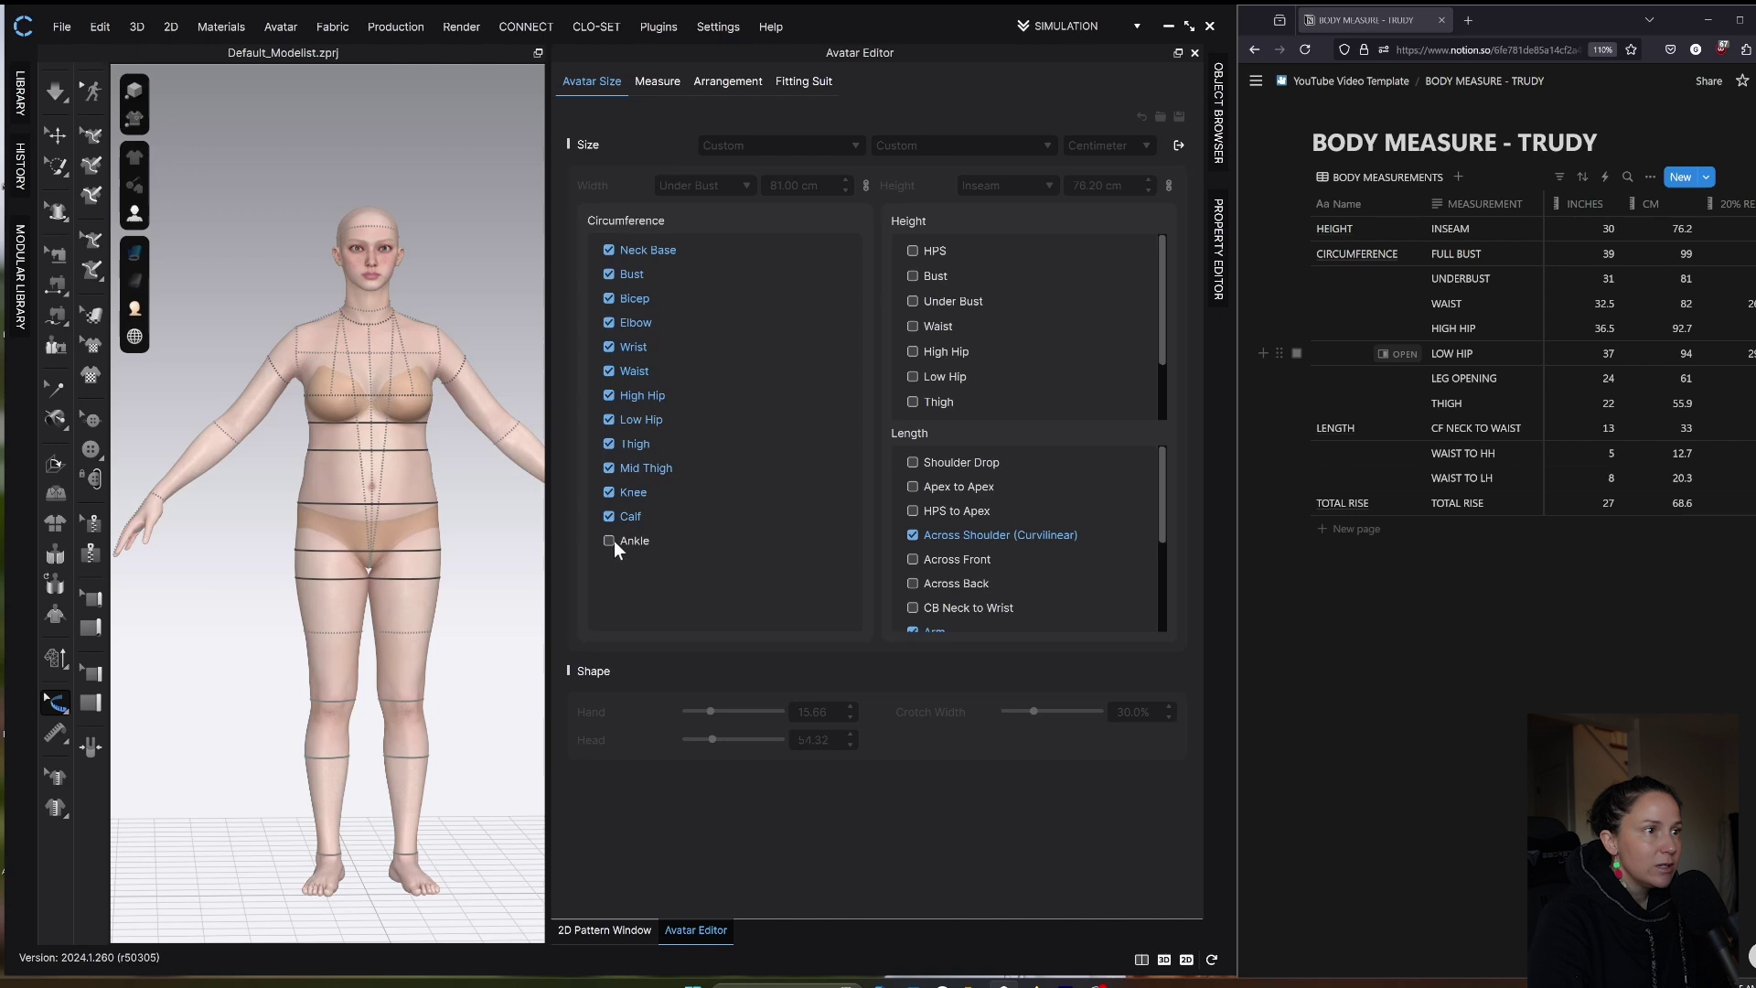
pyautogui.click(912, 276)
pyautogui.click(913, 300)
pyautogui.click(912, 401)
# Step: Include Knee and Calf heights plus Shoulder Drop and Waist to High Hip lengths
pyautogui.scroll(-1, 915, 397)
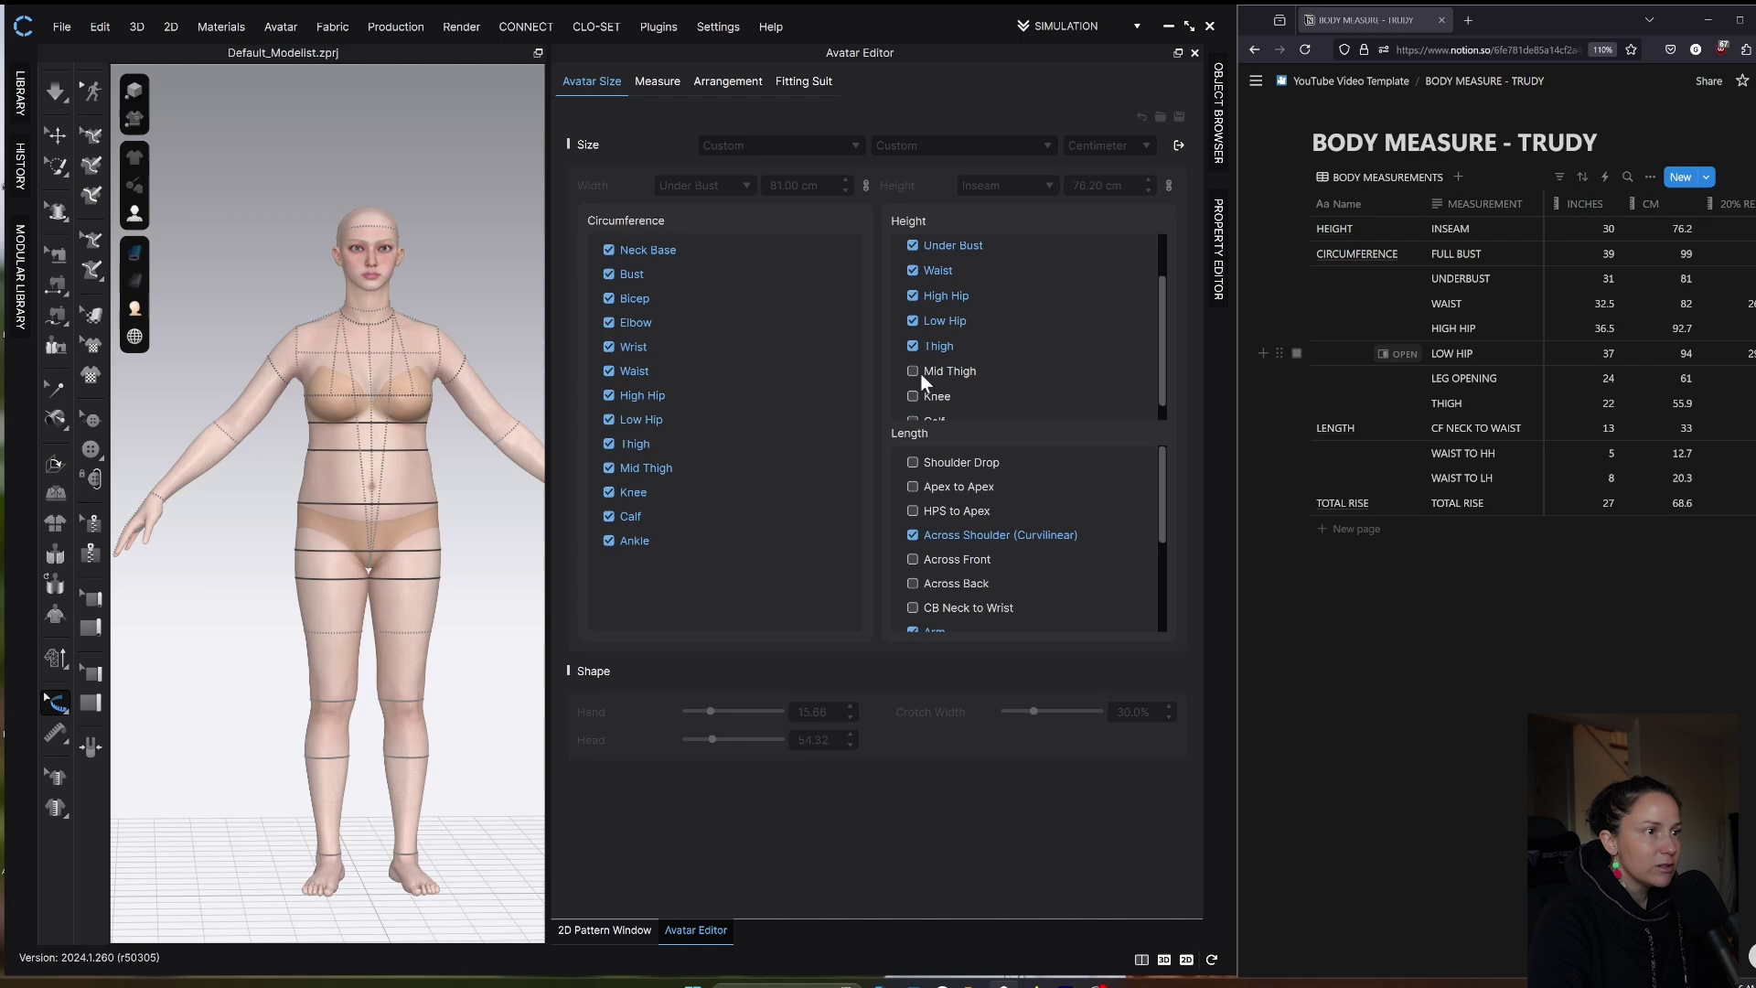
pyautogui.click(913, 396)
pyautogui.scroll(-1, 912, 393)
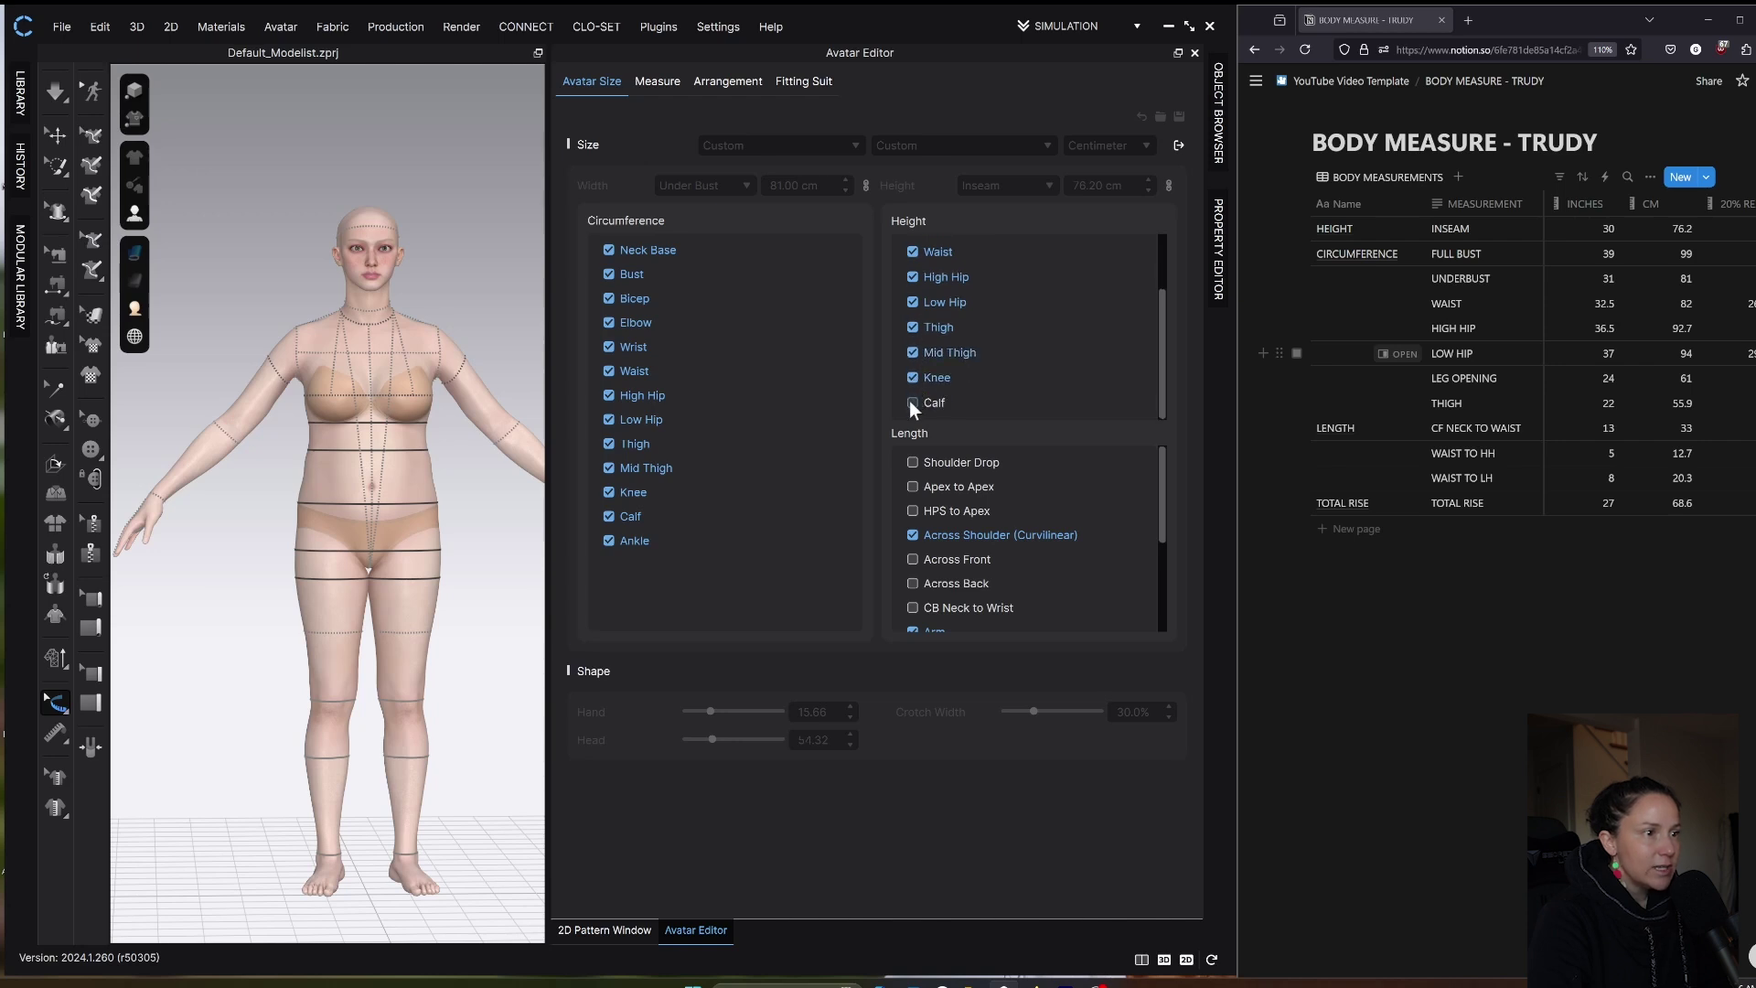
pyautogui.click(912, 403)
pyautogui.click(912, 462)
pyautogui.scroll(-3, 913, 540)
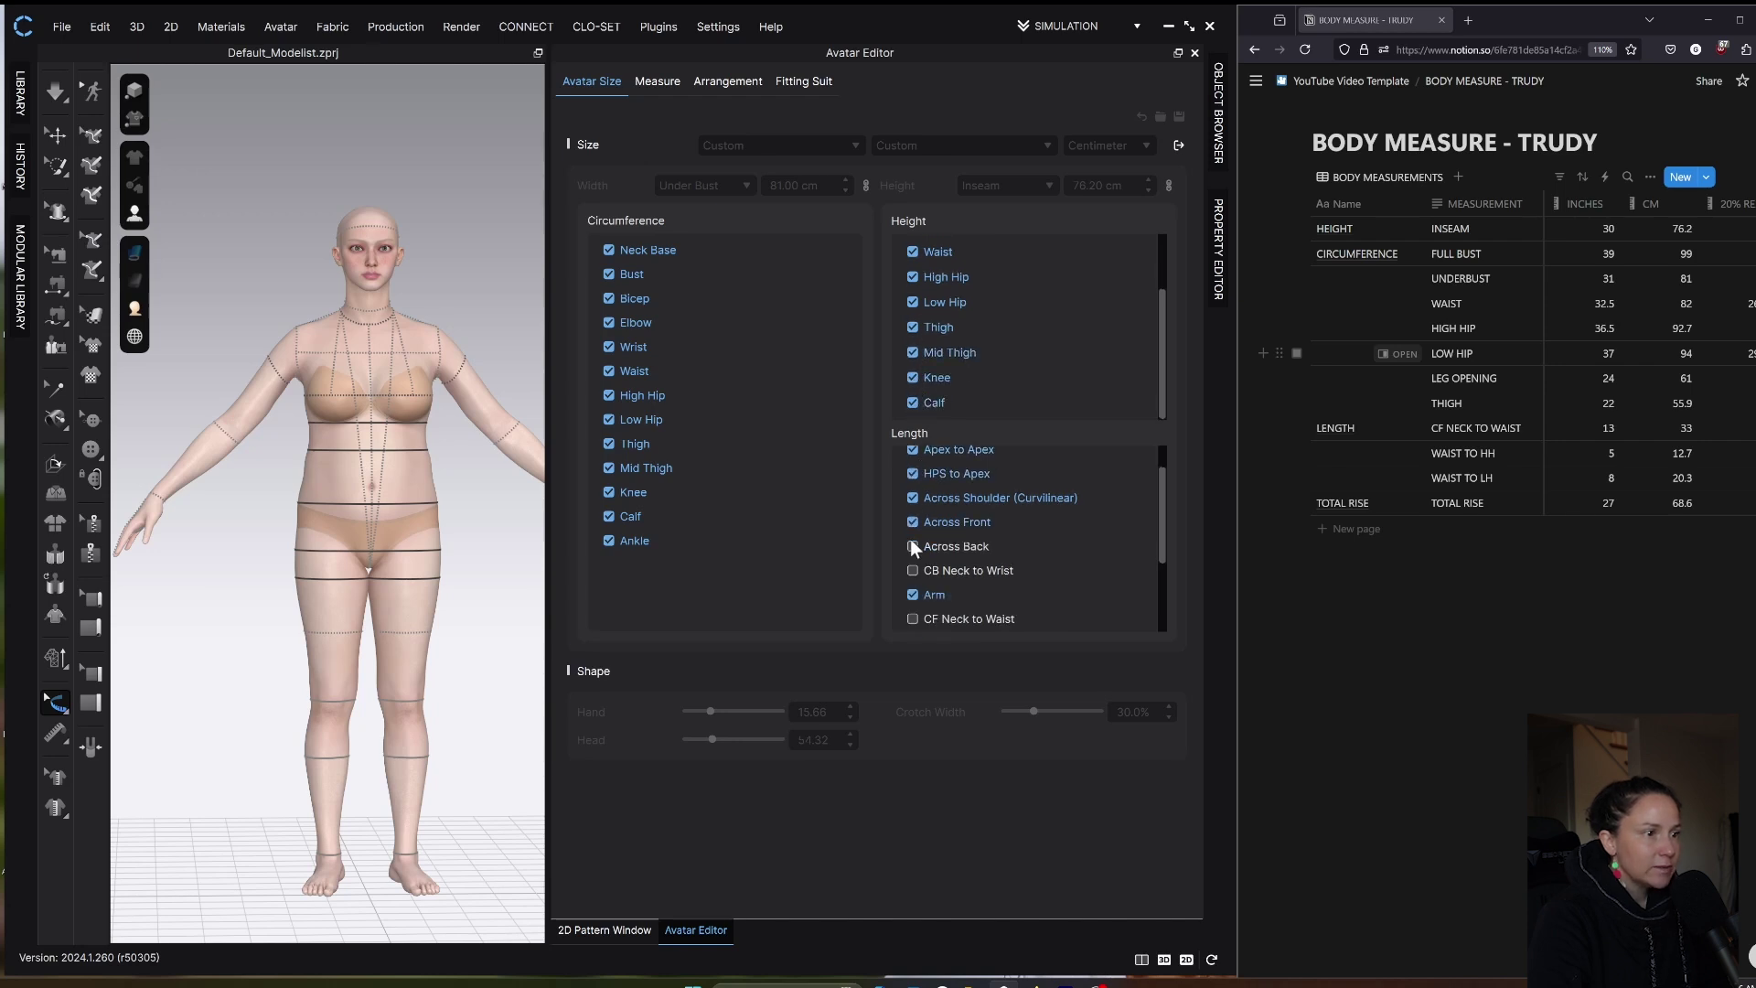
pyautogui.click(913, 591)
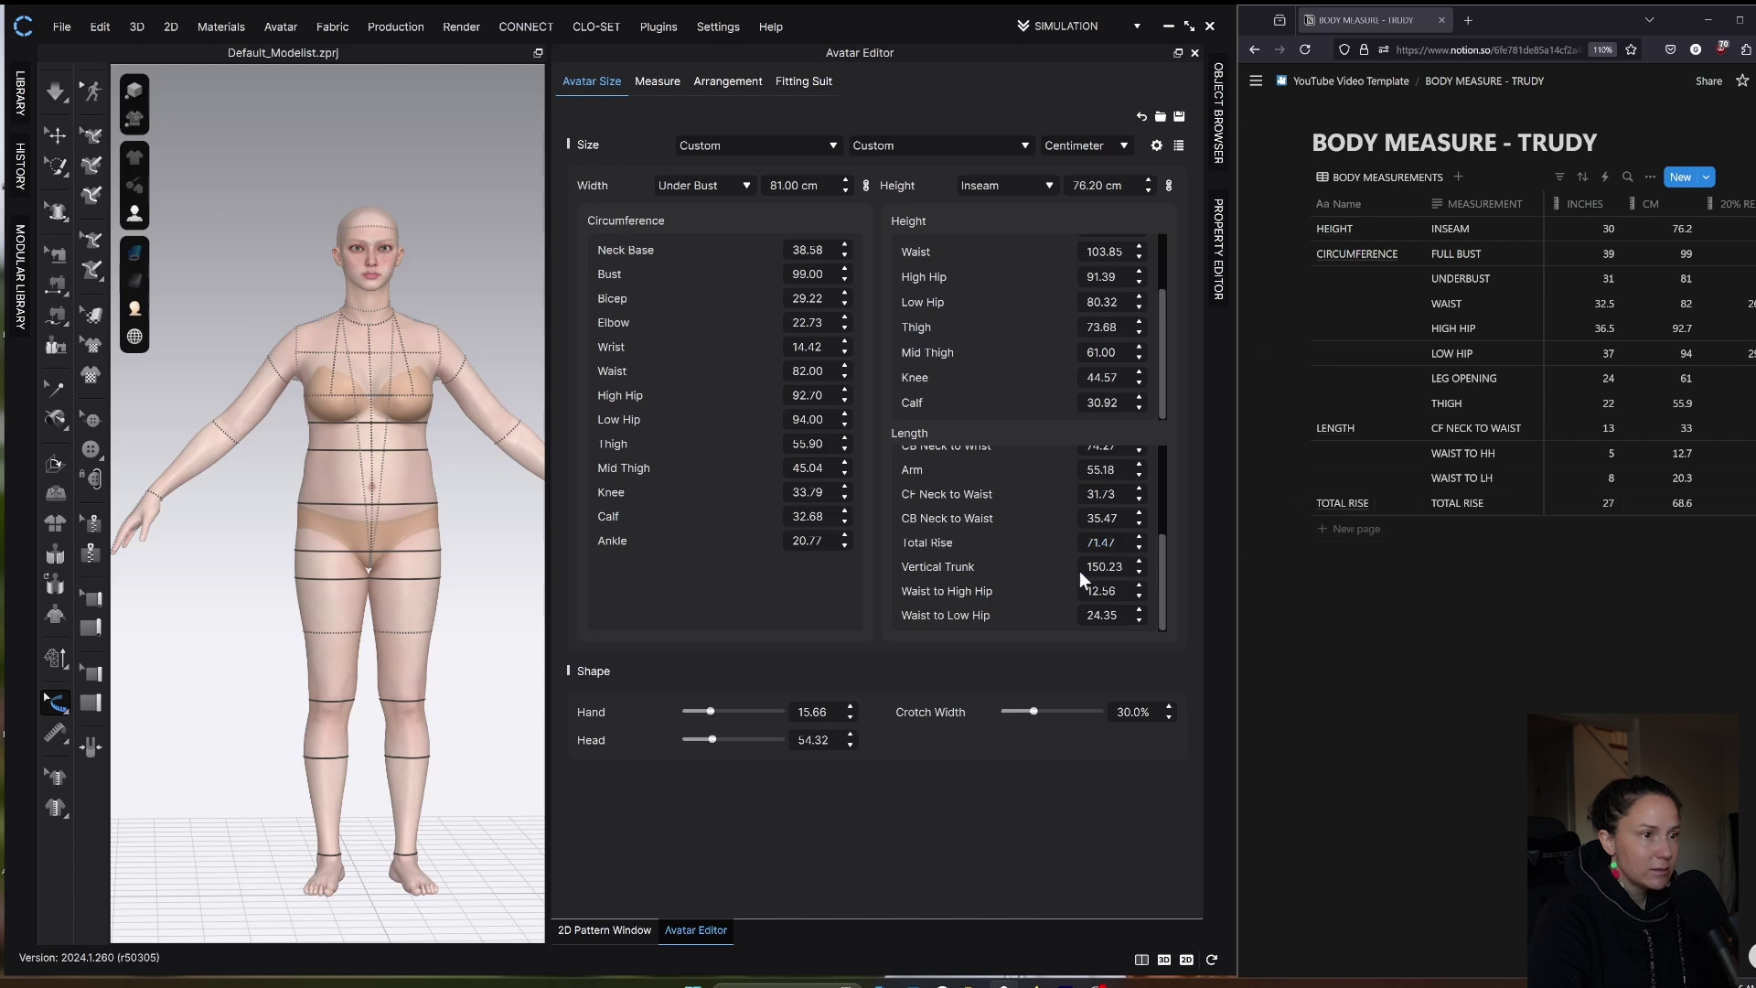
# Step: Set Total Rise to 68.60 cm and orbit the avatar to inspect the hips
pyautogui.click(1132, 542)
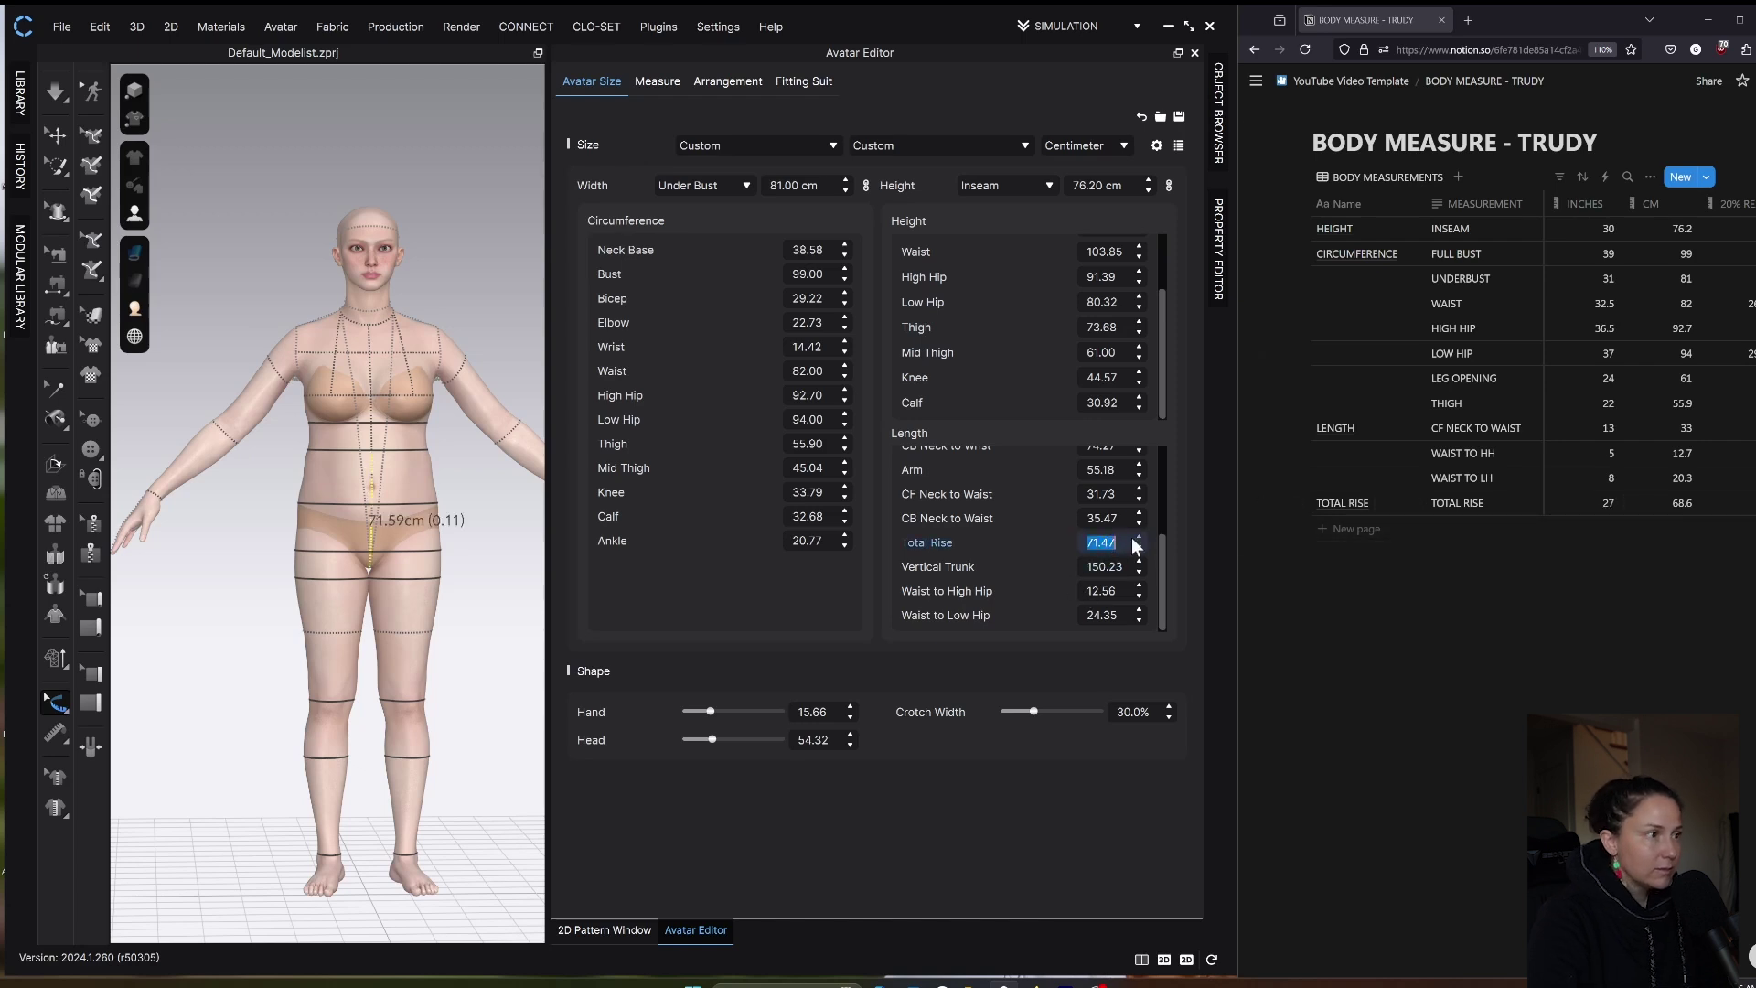
pyautogui.write('68.6')
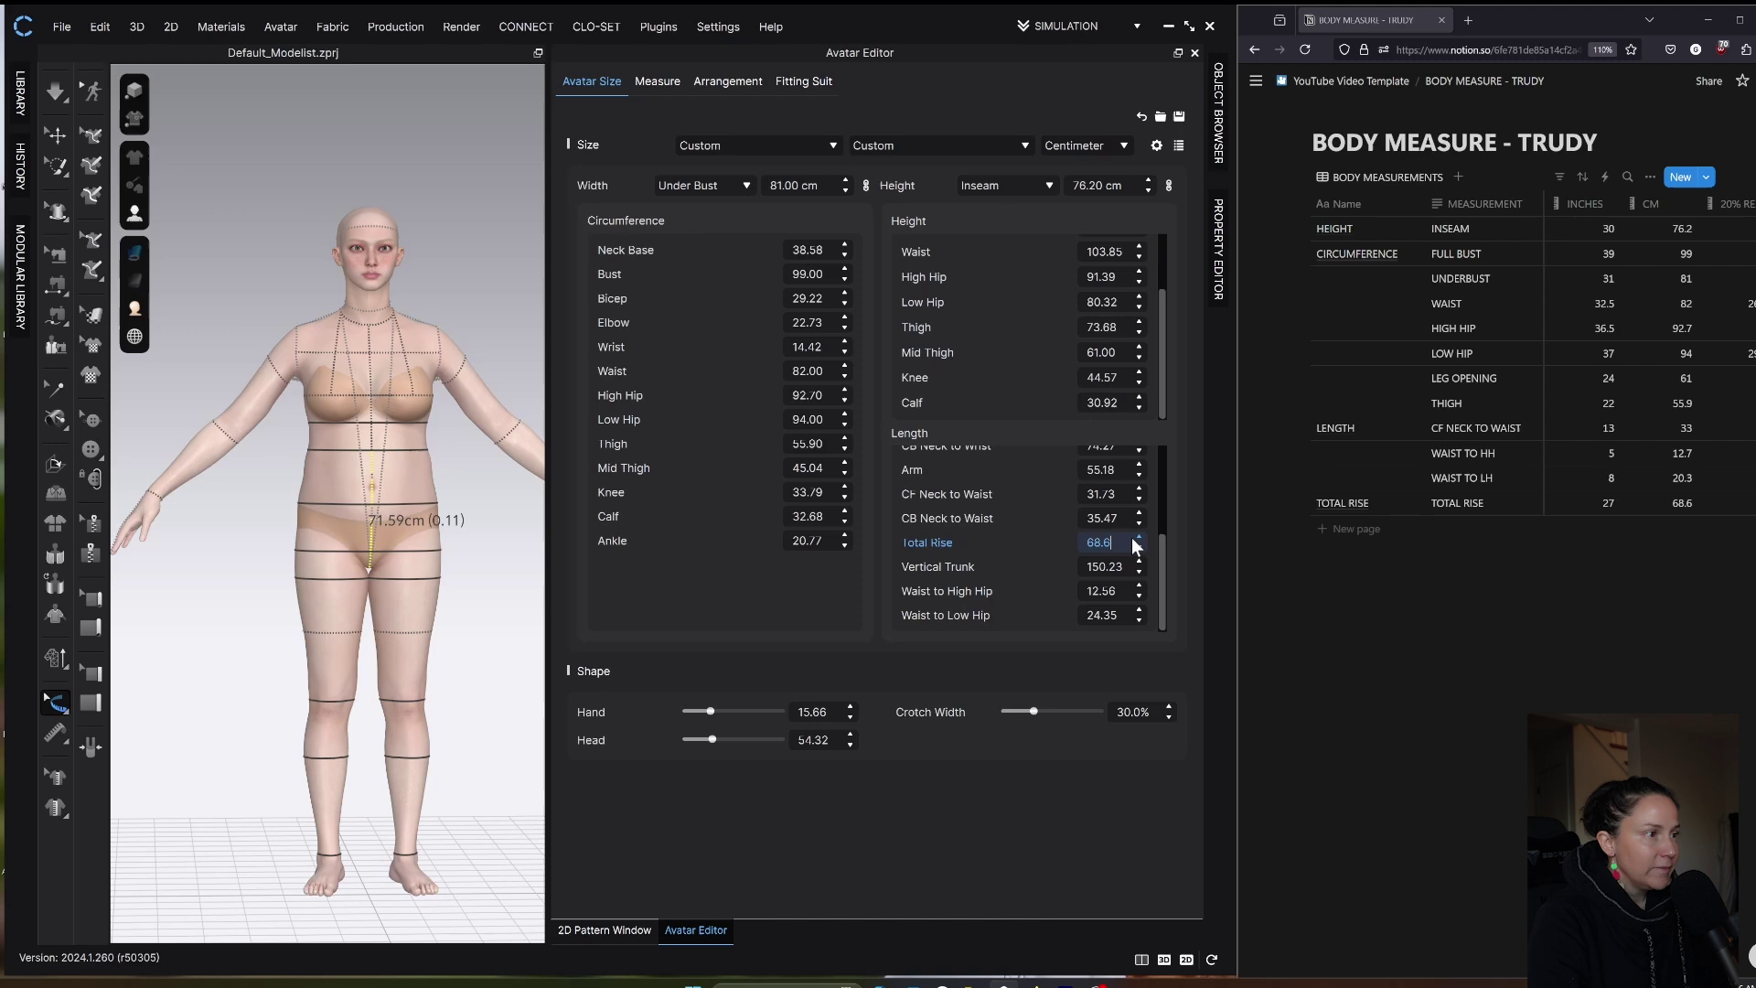
pyautogui.press('Return')
pyautogui.moveTo(281, 630); pyautogui.dragTo(234, 581, button='right')
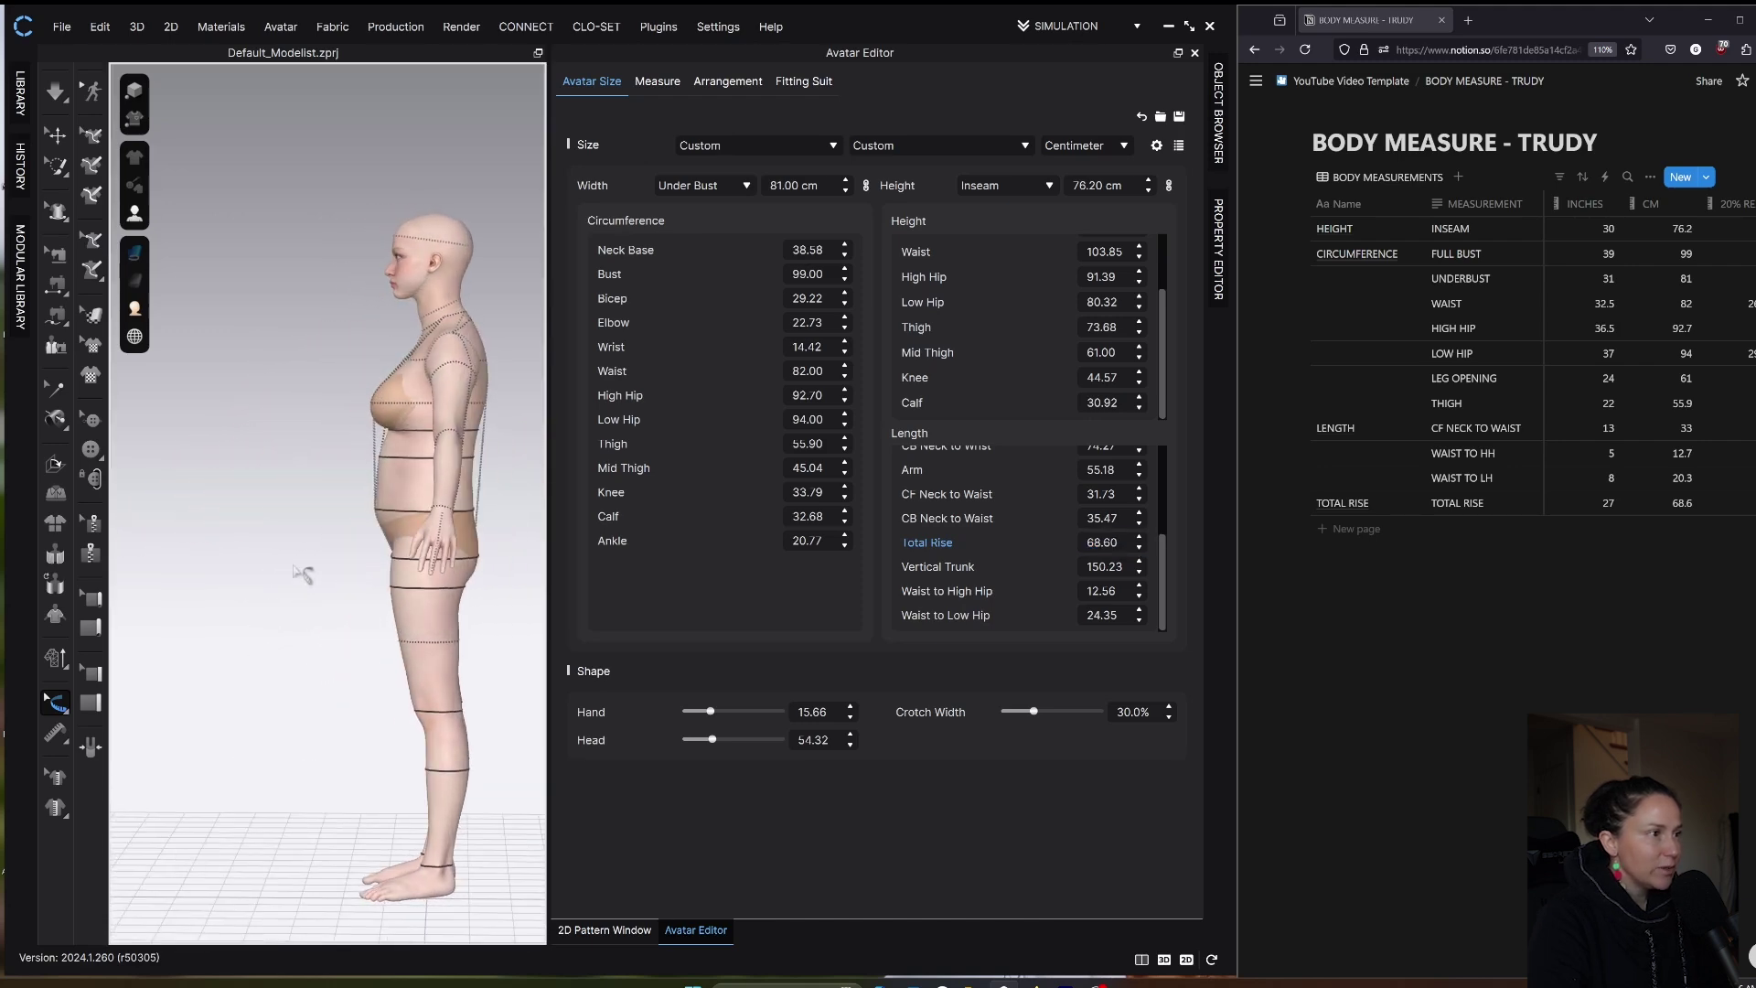
pyautogui.scroll(5, 375, 508)
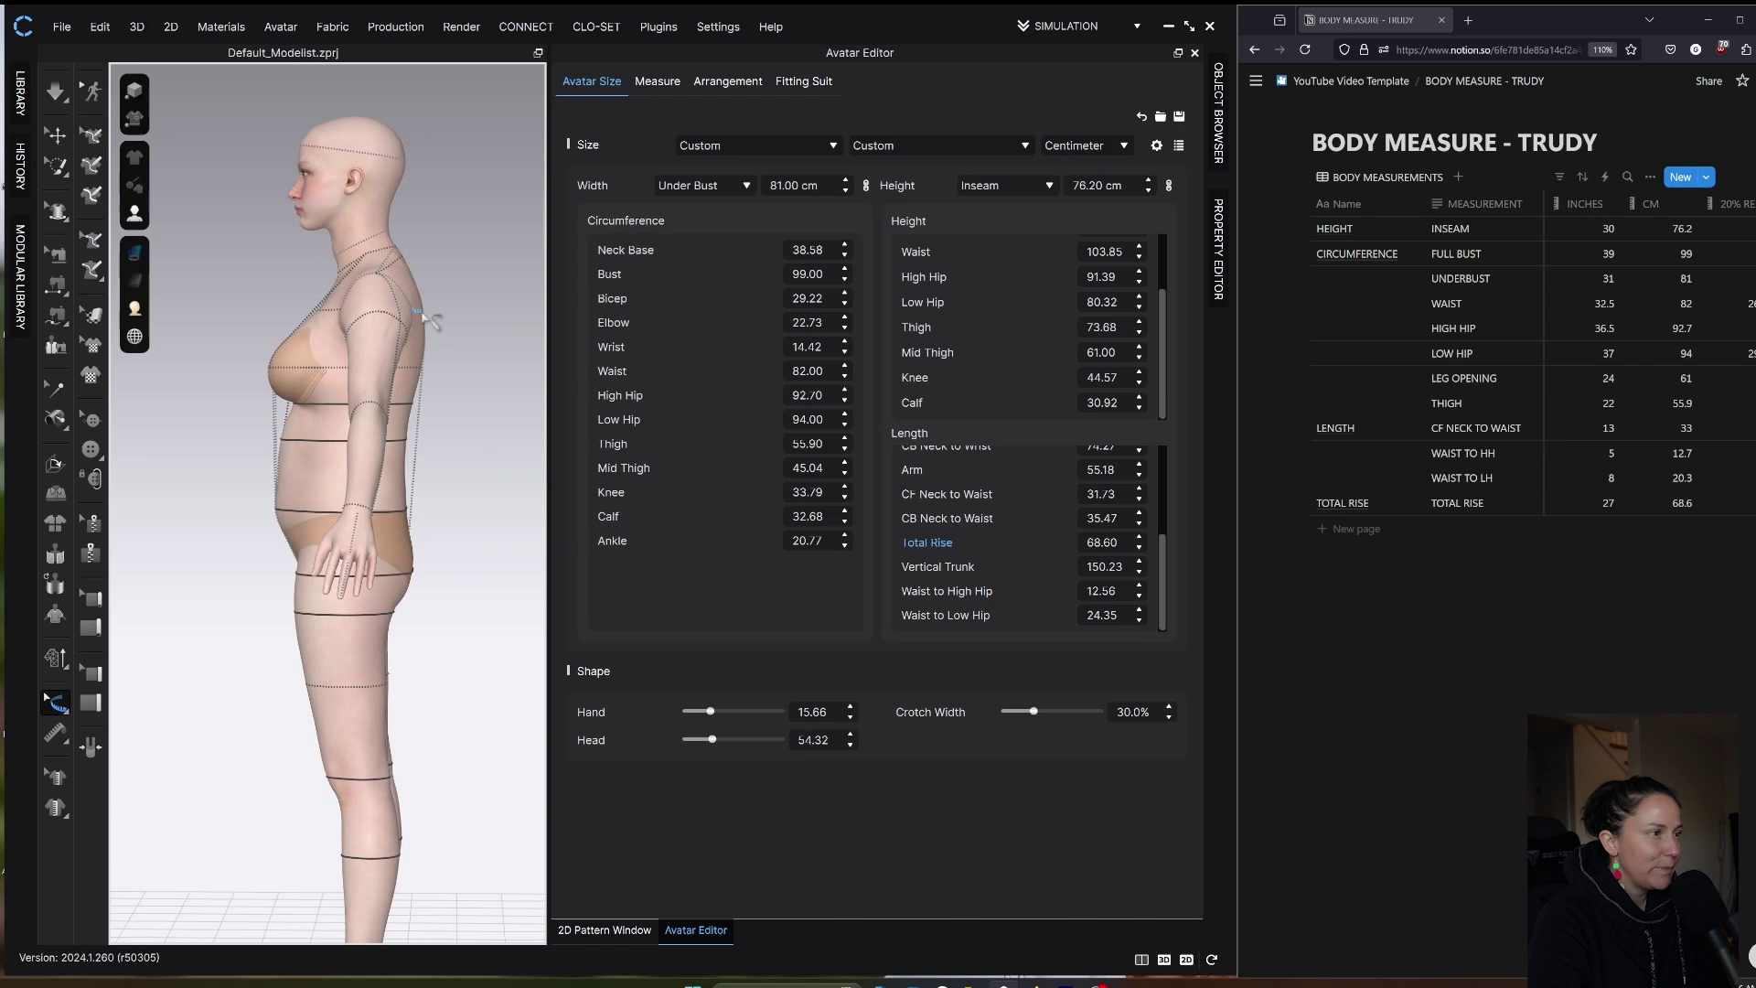
pyautogui.moveTo(291, 636)
pyautogui.mouseDown(button='right')
pyautogui.moveTo(283, 622)
pyautogui.moveTo(361, 636)
pyautogui.moveTo(344, 512)
pyautogui.moveTo(293, 624)
pyautogui.mouseUp(button='right')
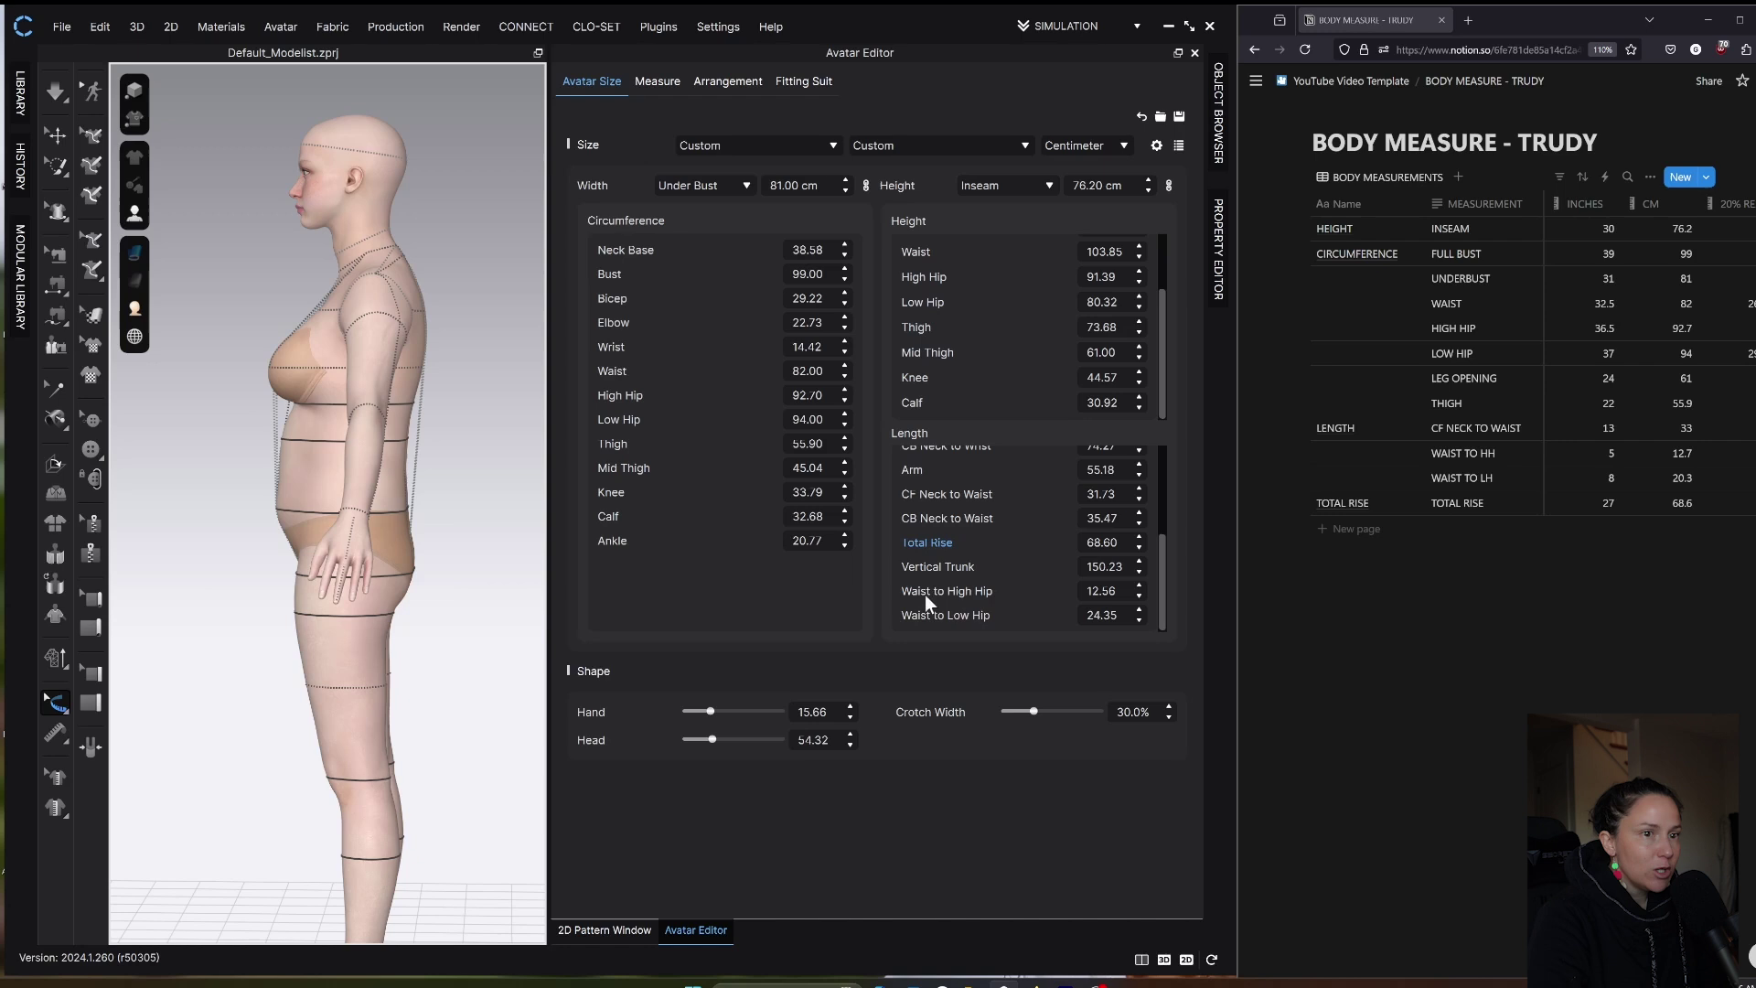
# Step: Set Waist to Low Hip to 20.30 cm and view the reshaped avatar from three-quarter front
pyautogui.doubleClick(1102, 614)
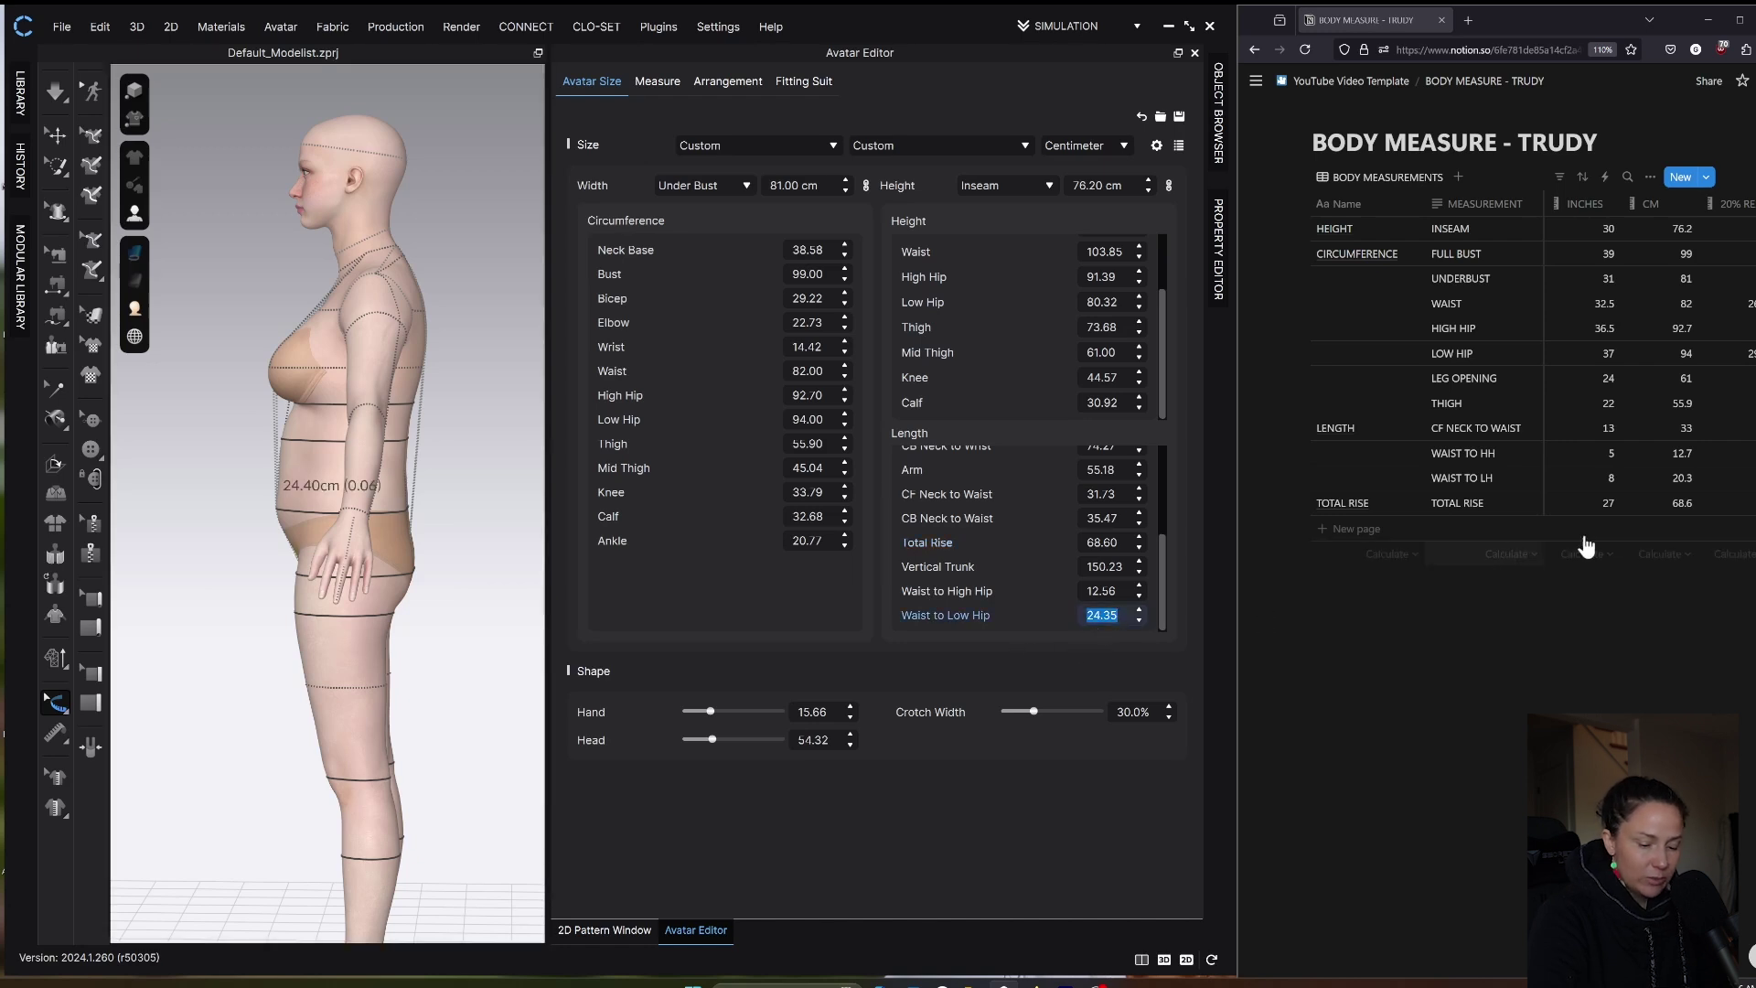
pyautogui.write('2')
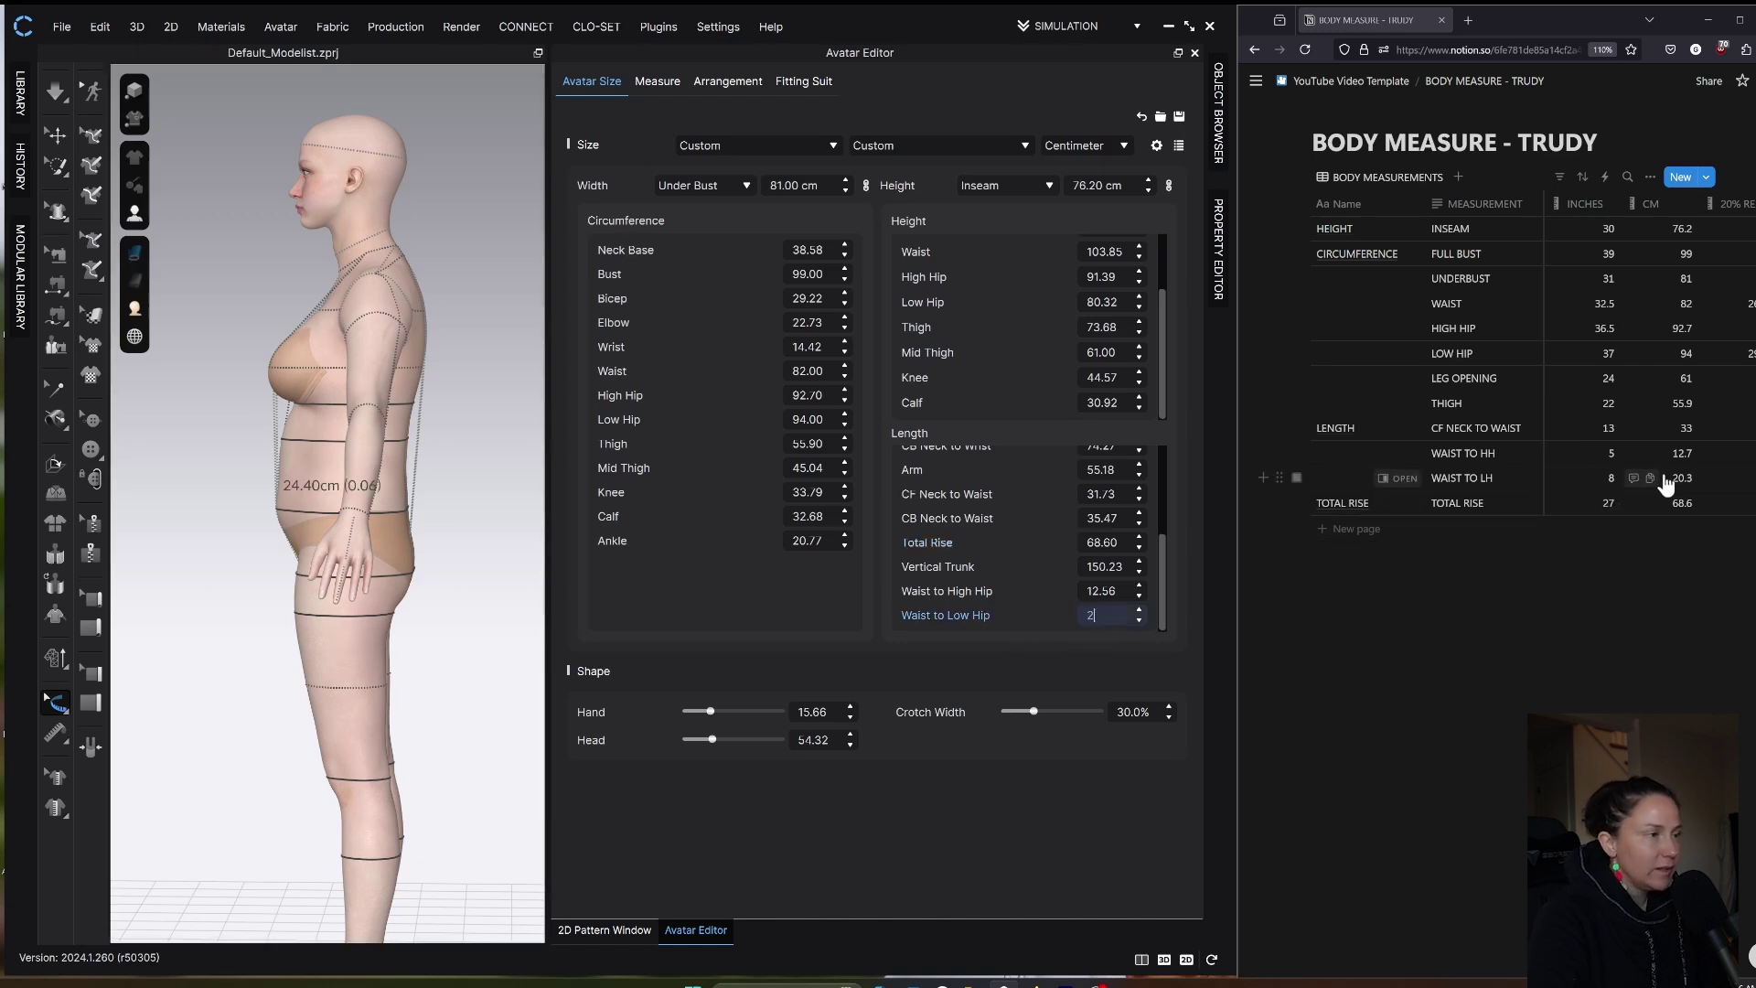
pyautogui.write('0.3')
pyautogui.press('Return')
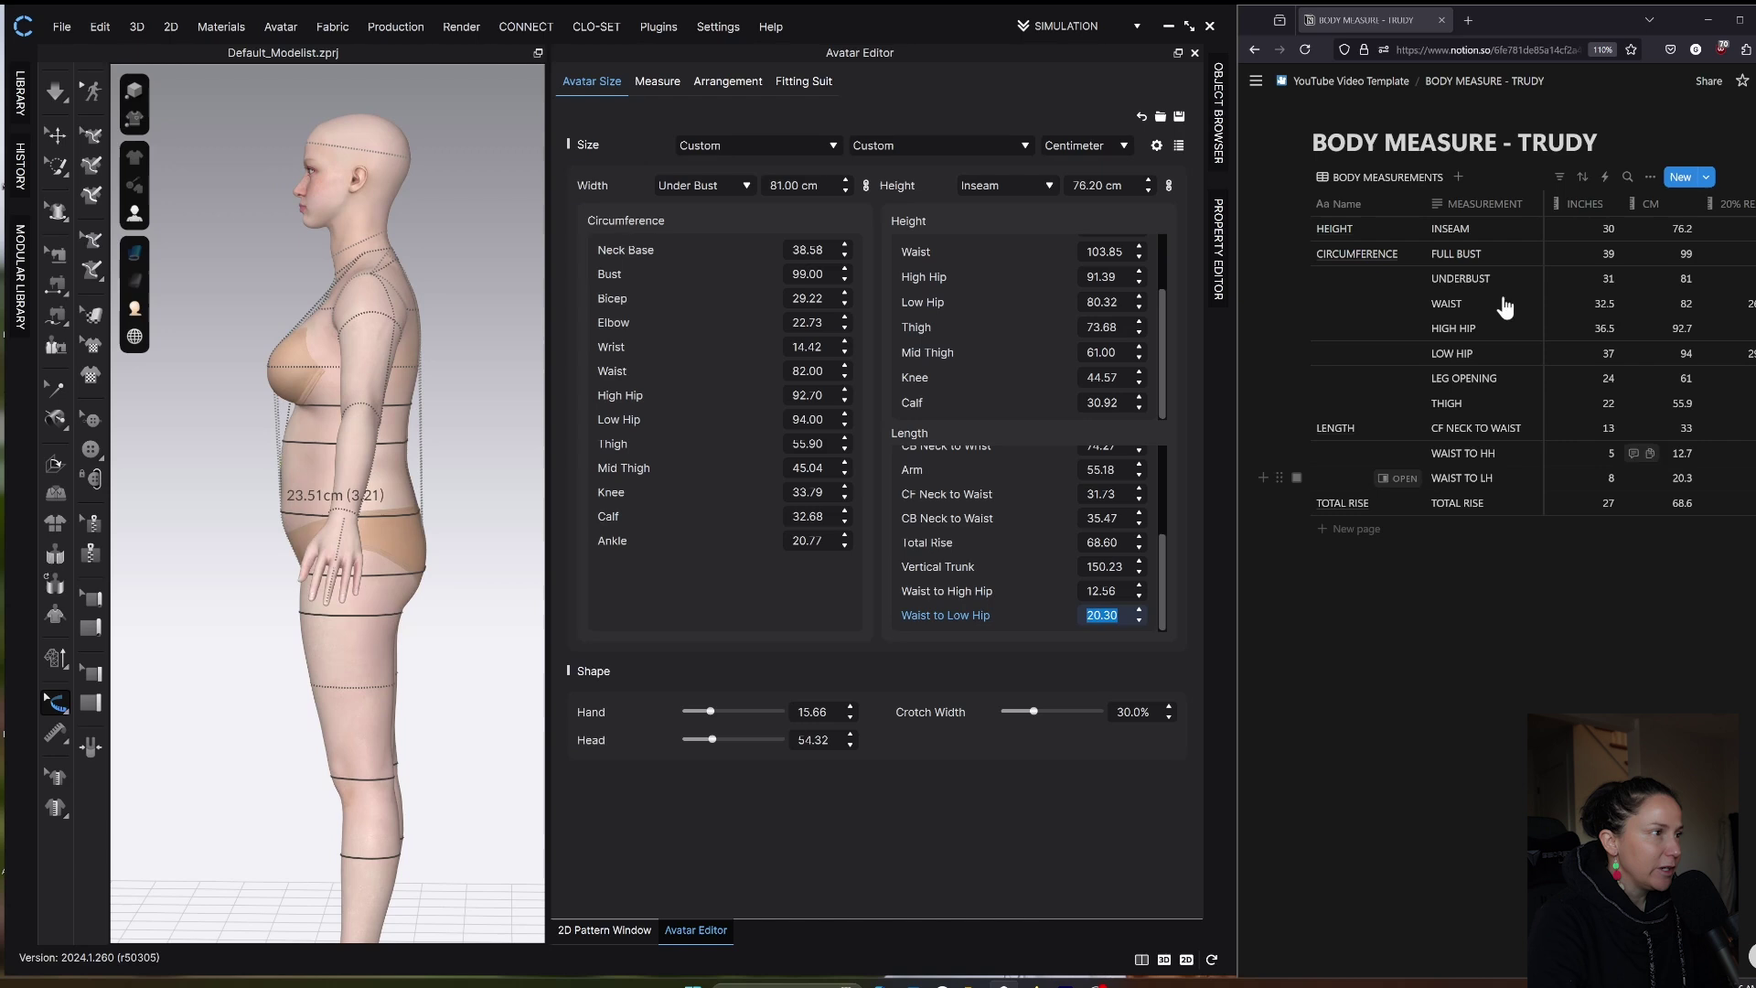
pyautogui.moveTo(339, 650); pyautogui.dragTo(463, 598, button='right')
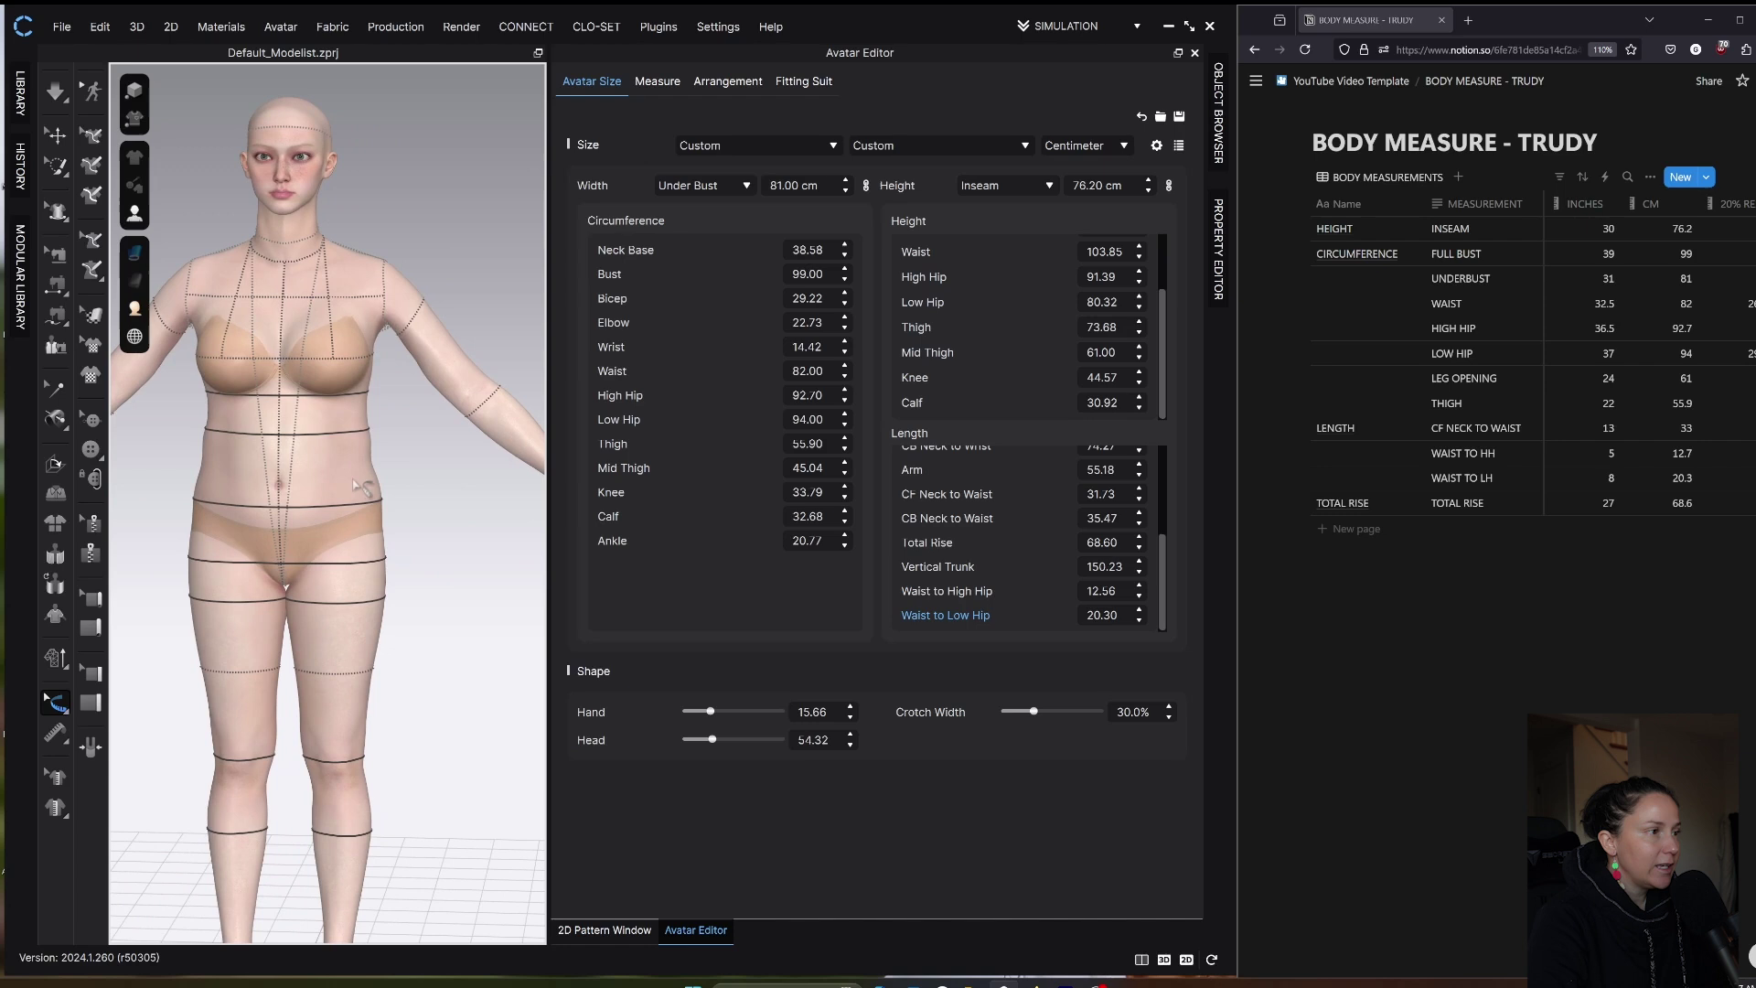
# Step: Change CF Neck to Waist from 31.73 to 33.00 cm and check the reshaped torso
pyautogui.scroll(2, 404, 544)
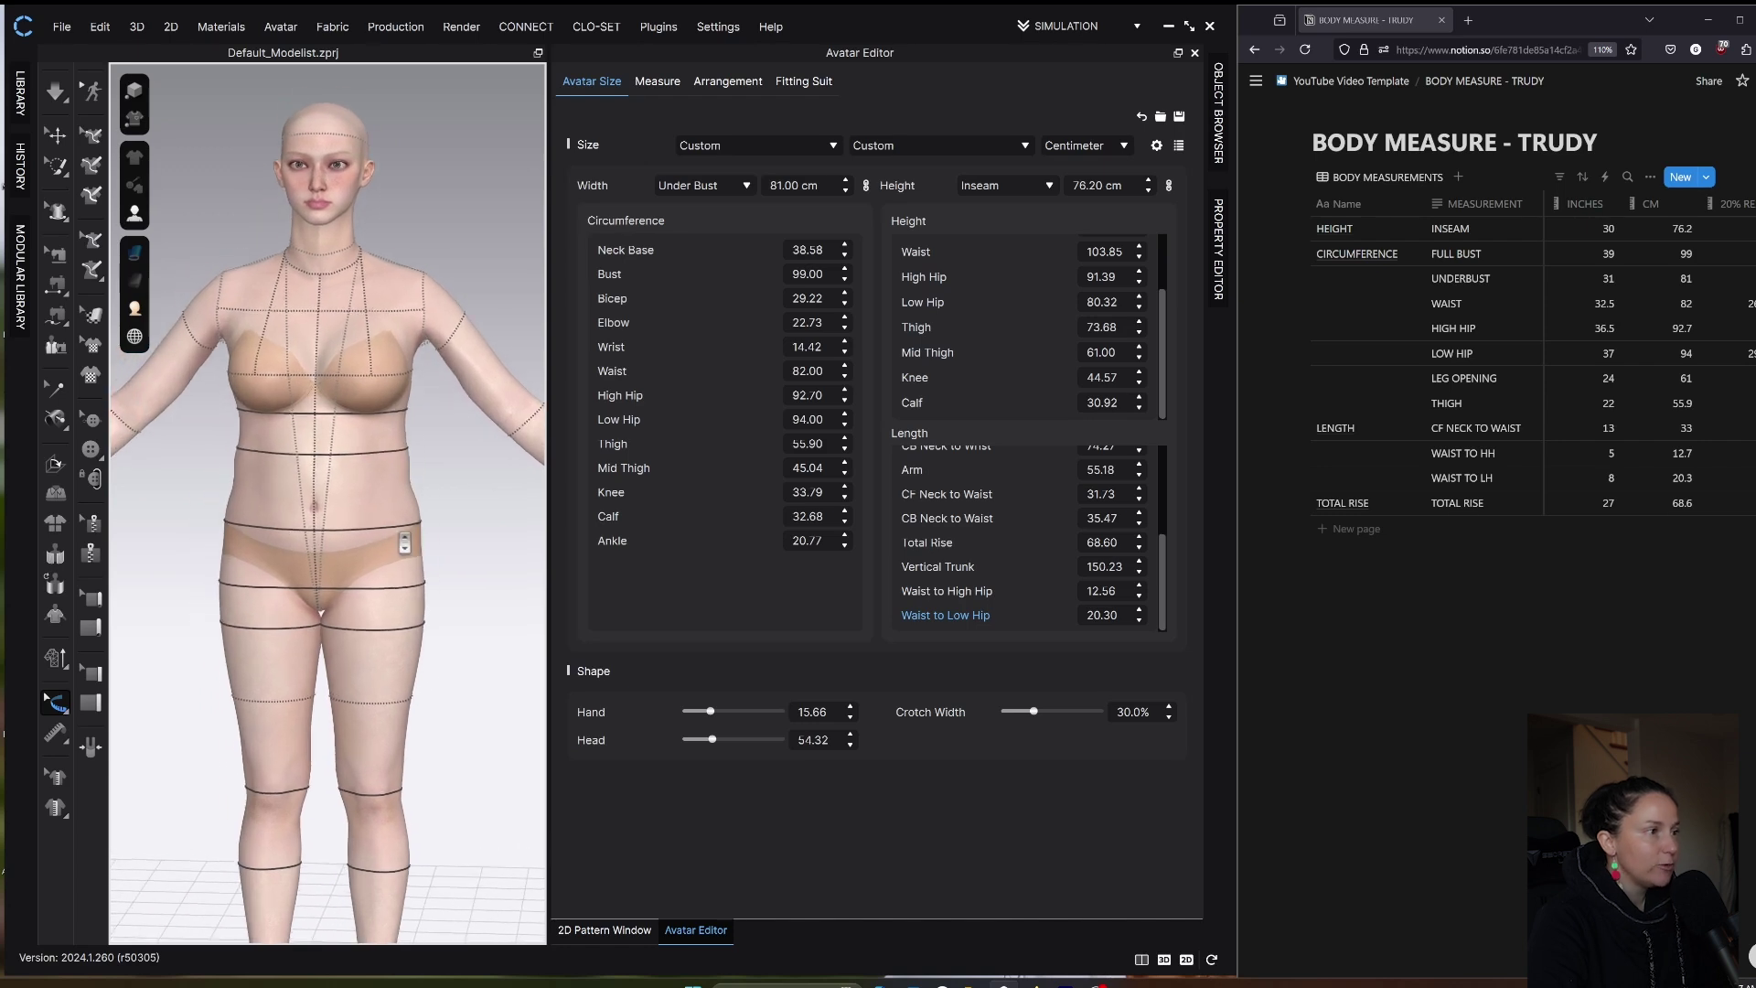
pyautogui.scroll(2, 404, 544)
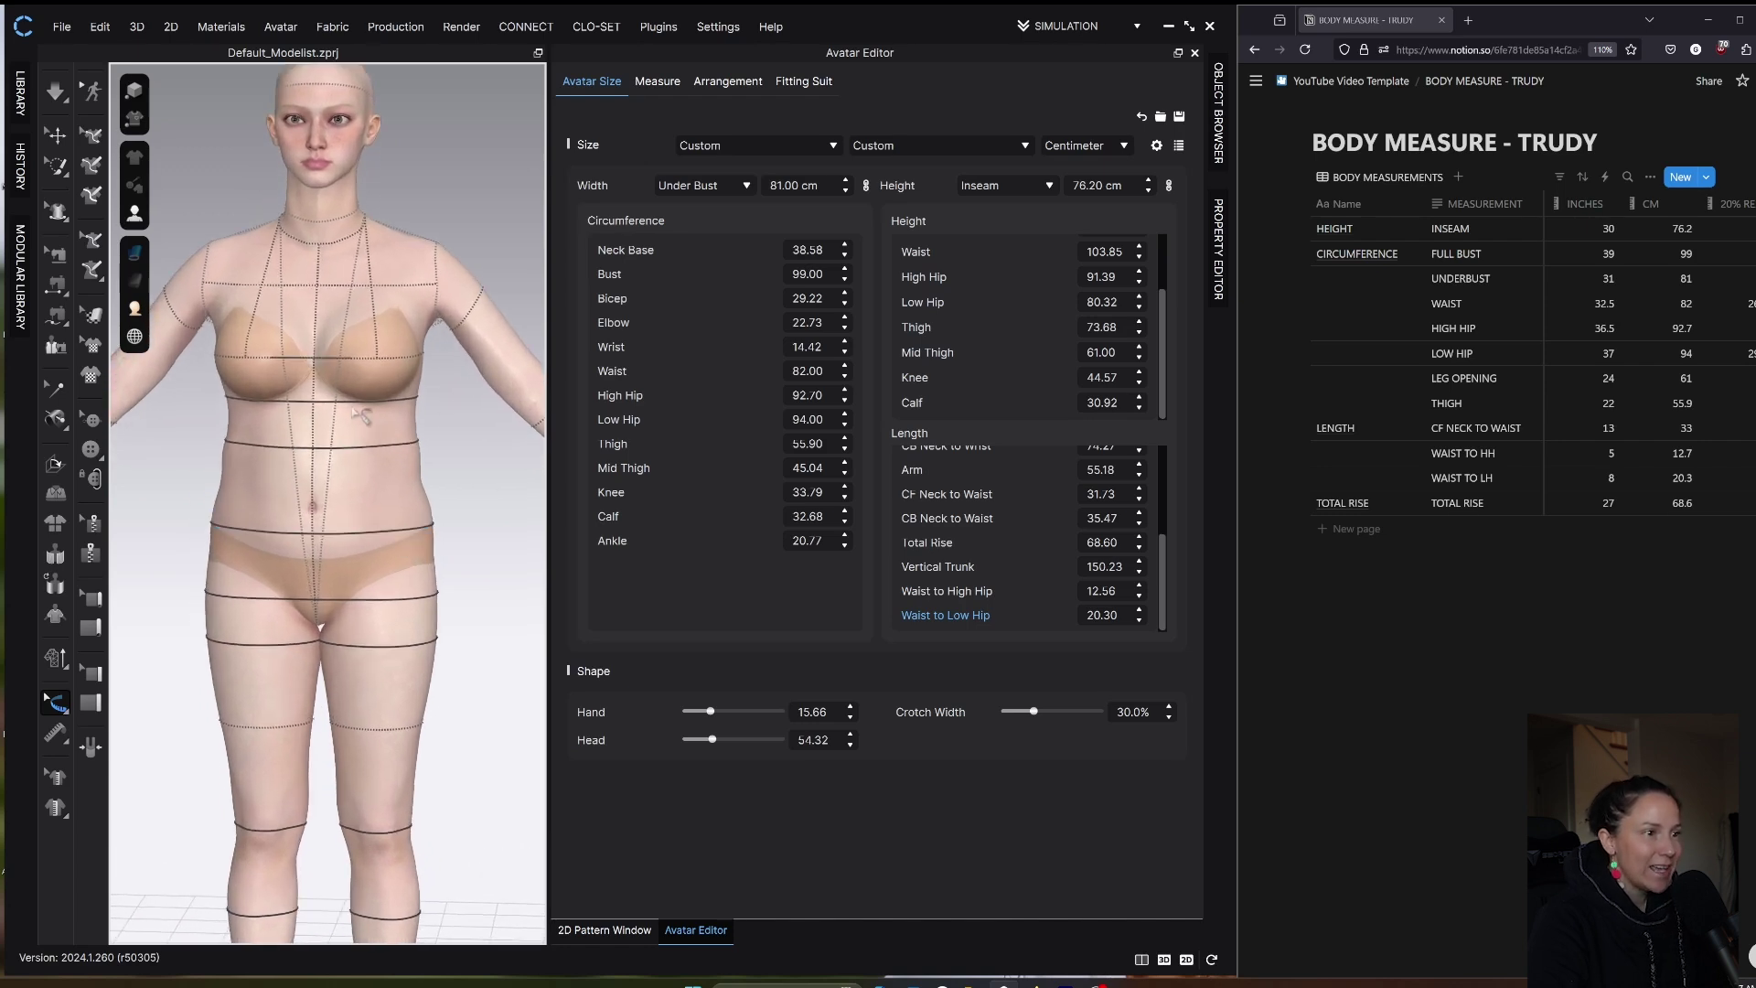
pyautogui.scroll(1, 1048, 562)
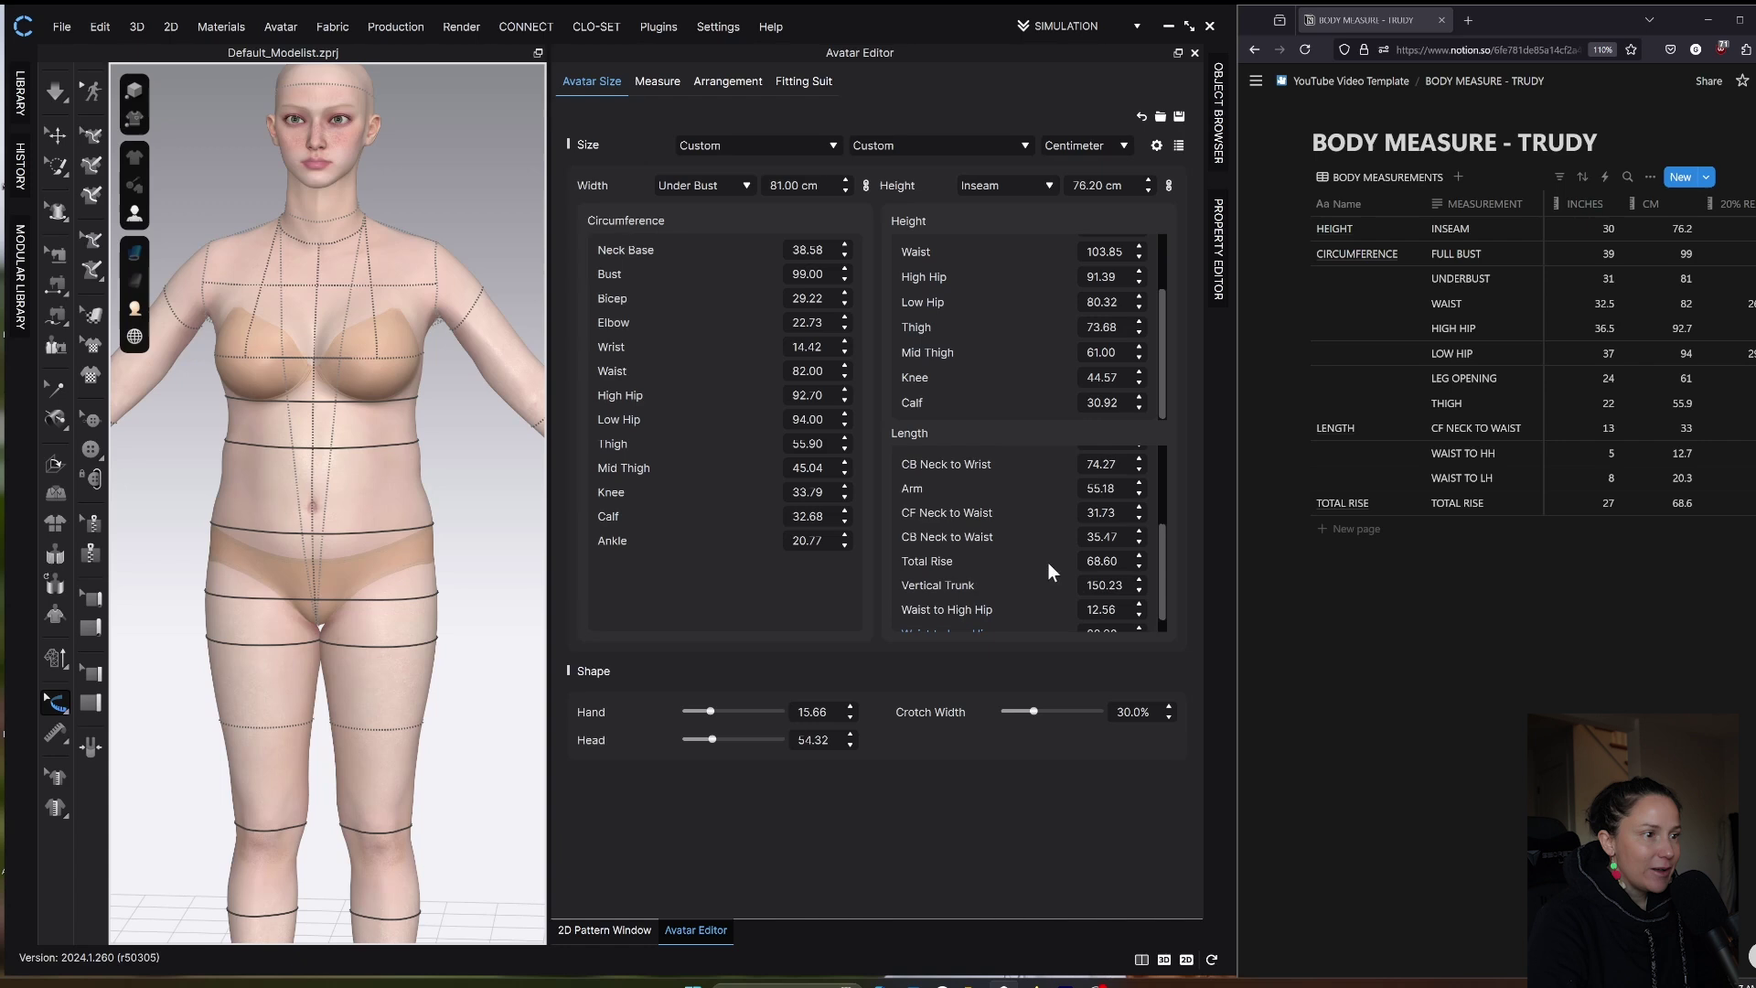
pyautogui.scroll(2, 1048, 563)
pyautogui.scroll(1, 953, 519)
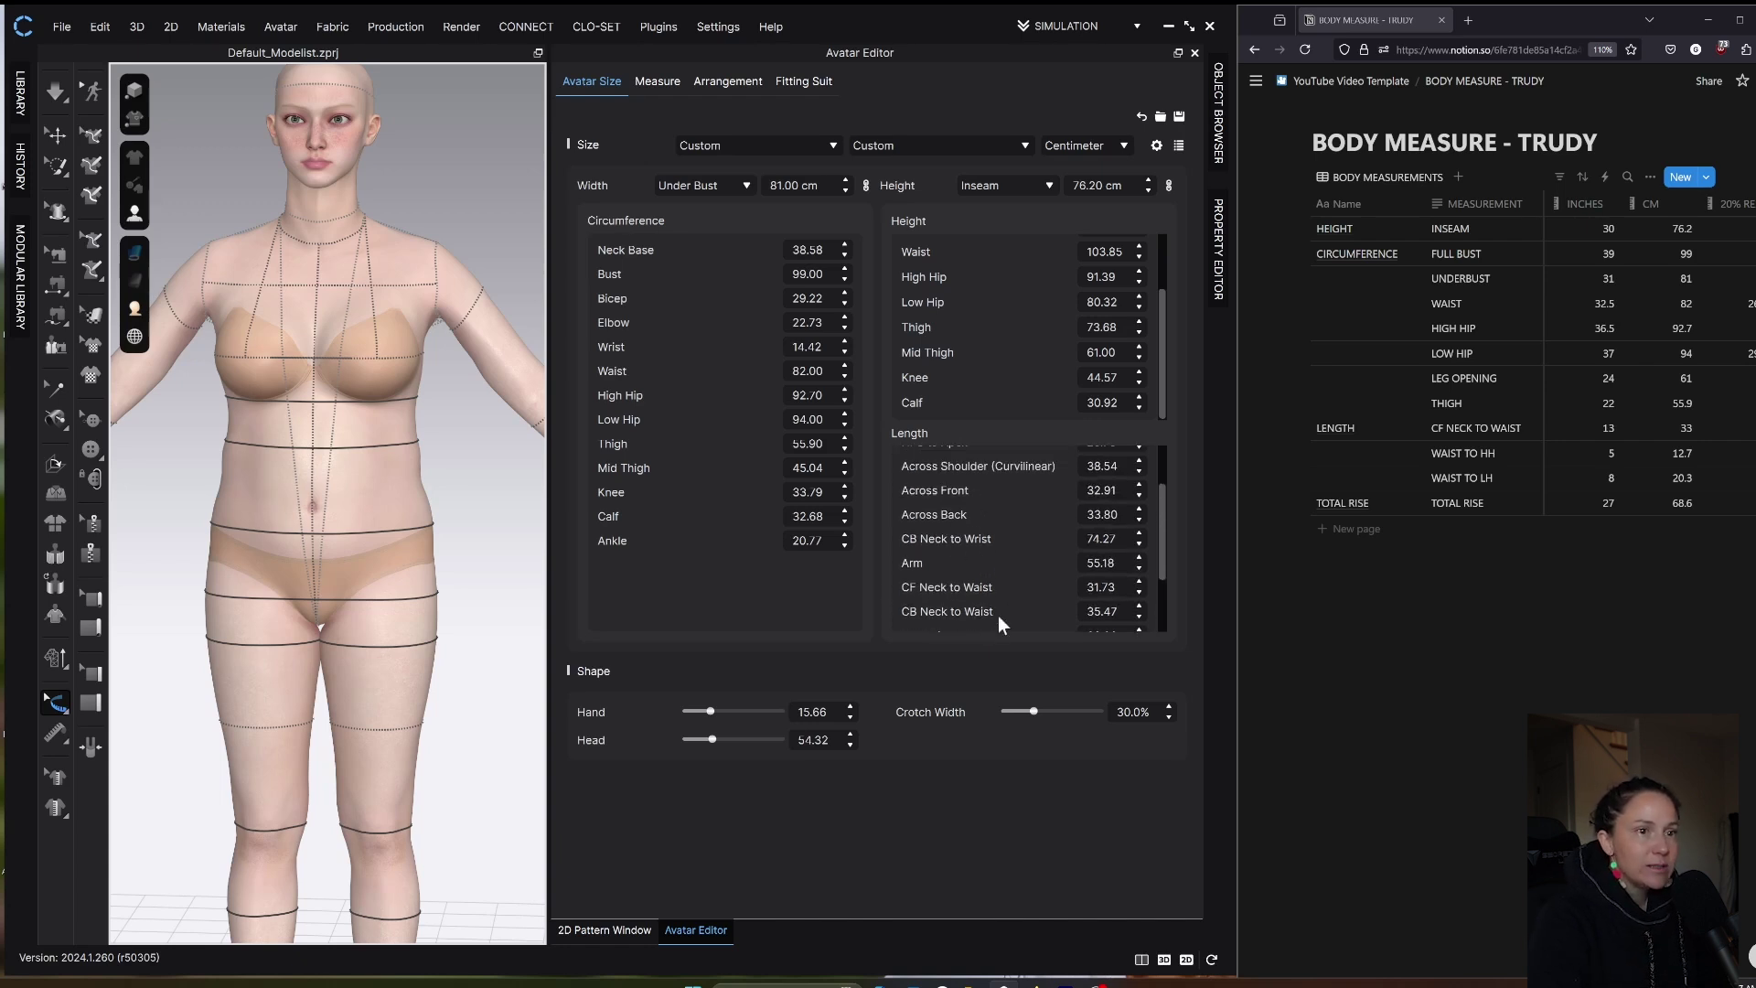
pyautogui.click(1123, 586)
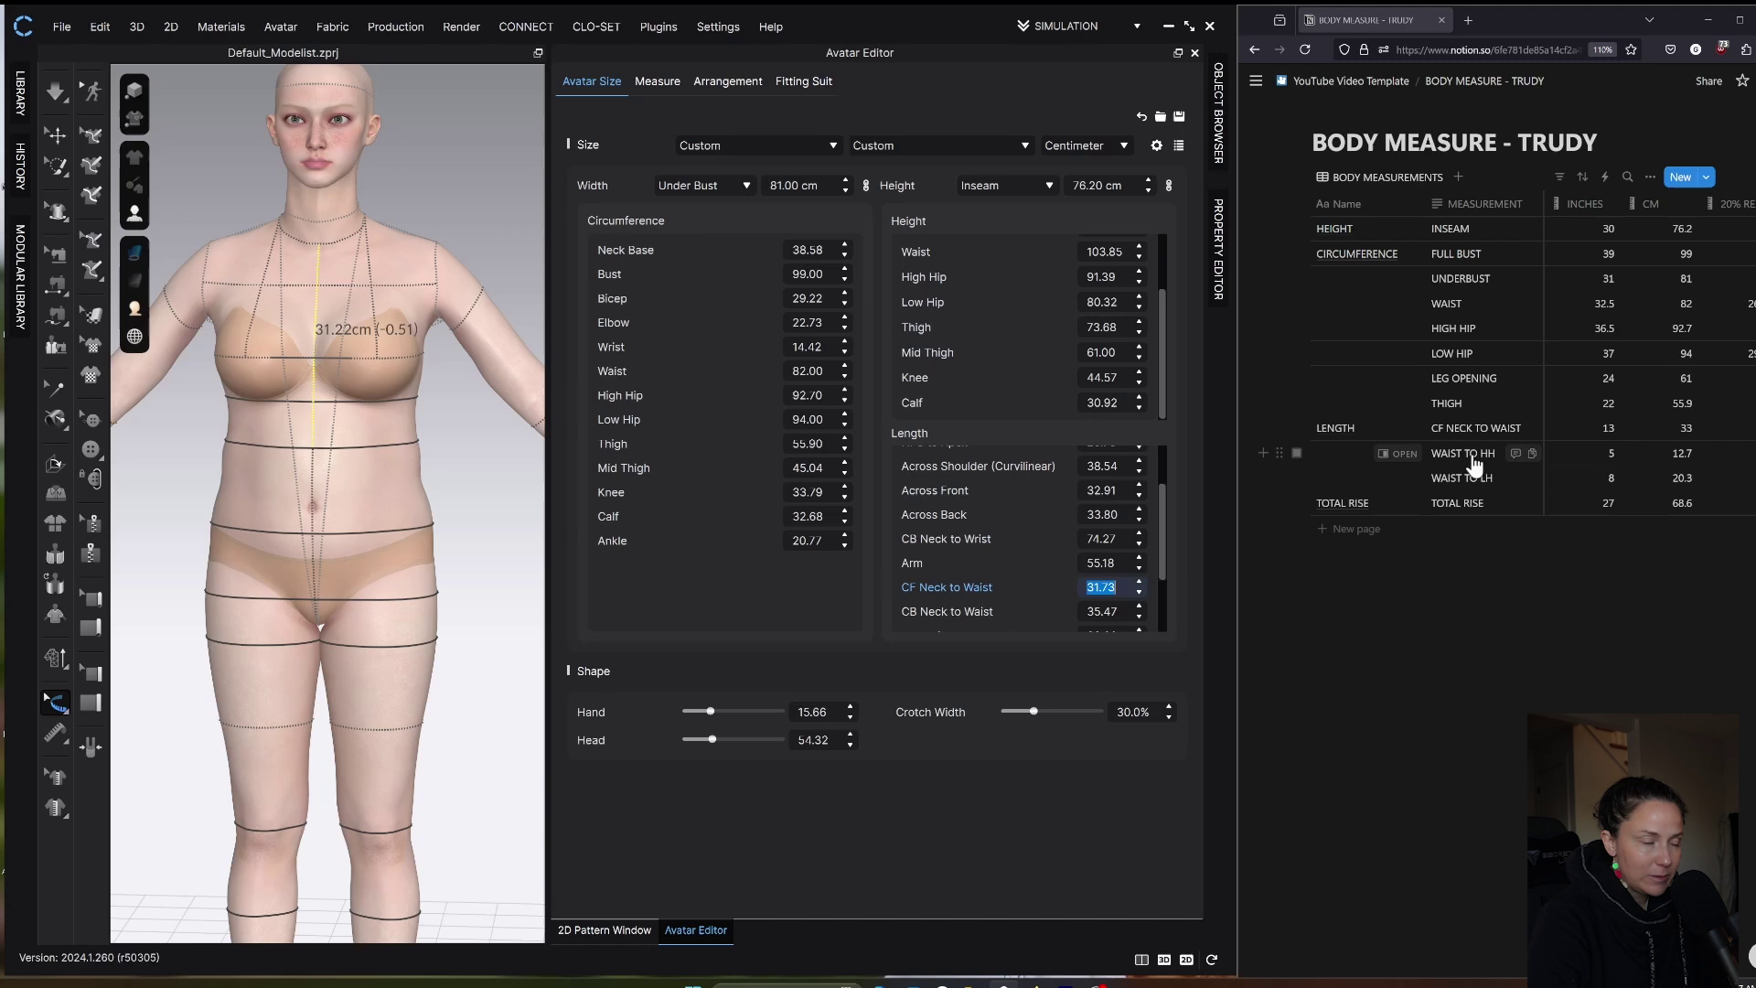
pyautogui.write('33')
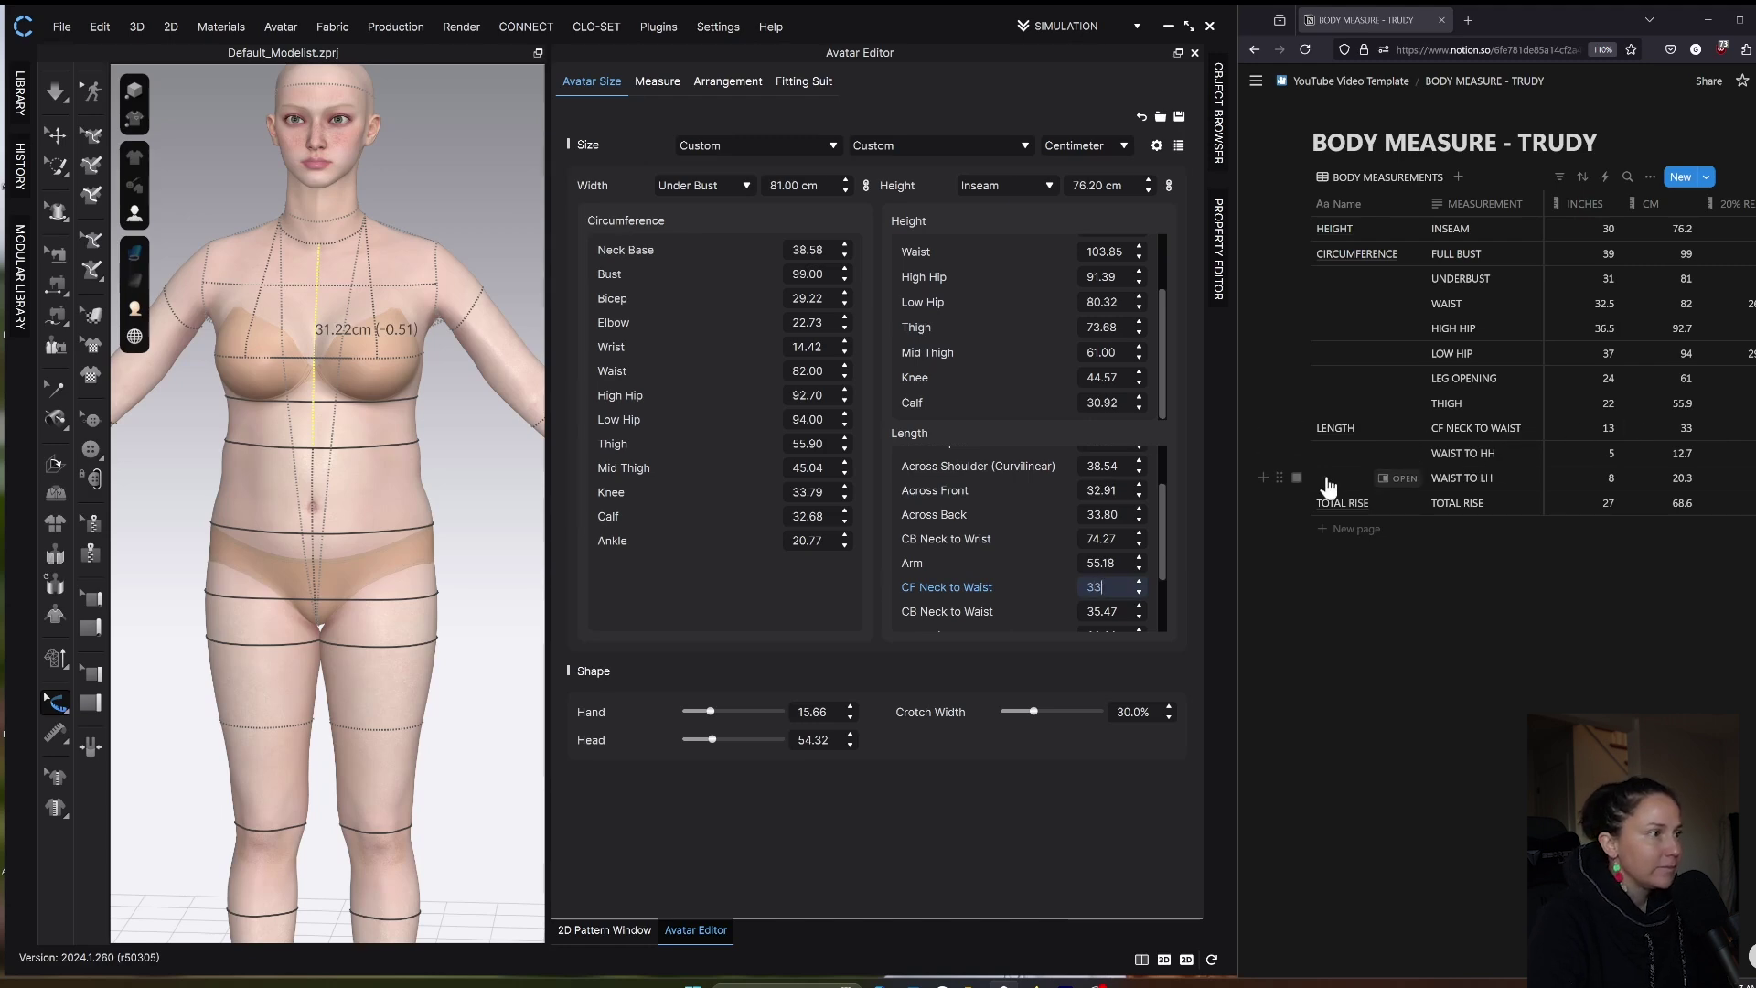
pyautogui.press('Return')
pyautogui.moveTo(260, 595); pyautogui.dragTo(333, 436, button='right')
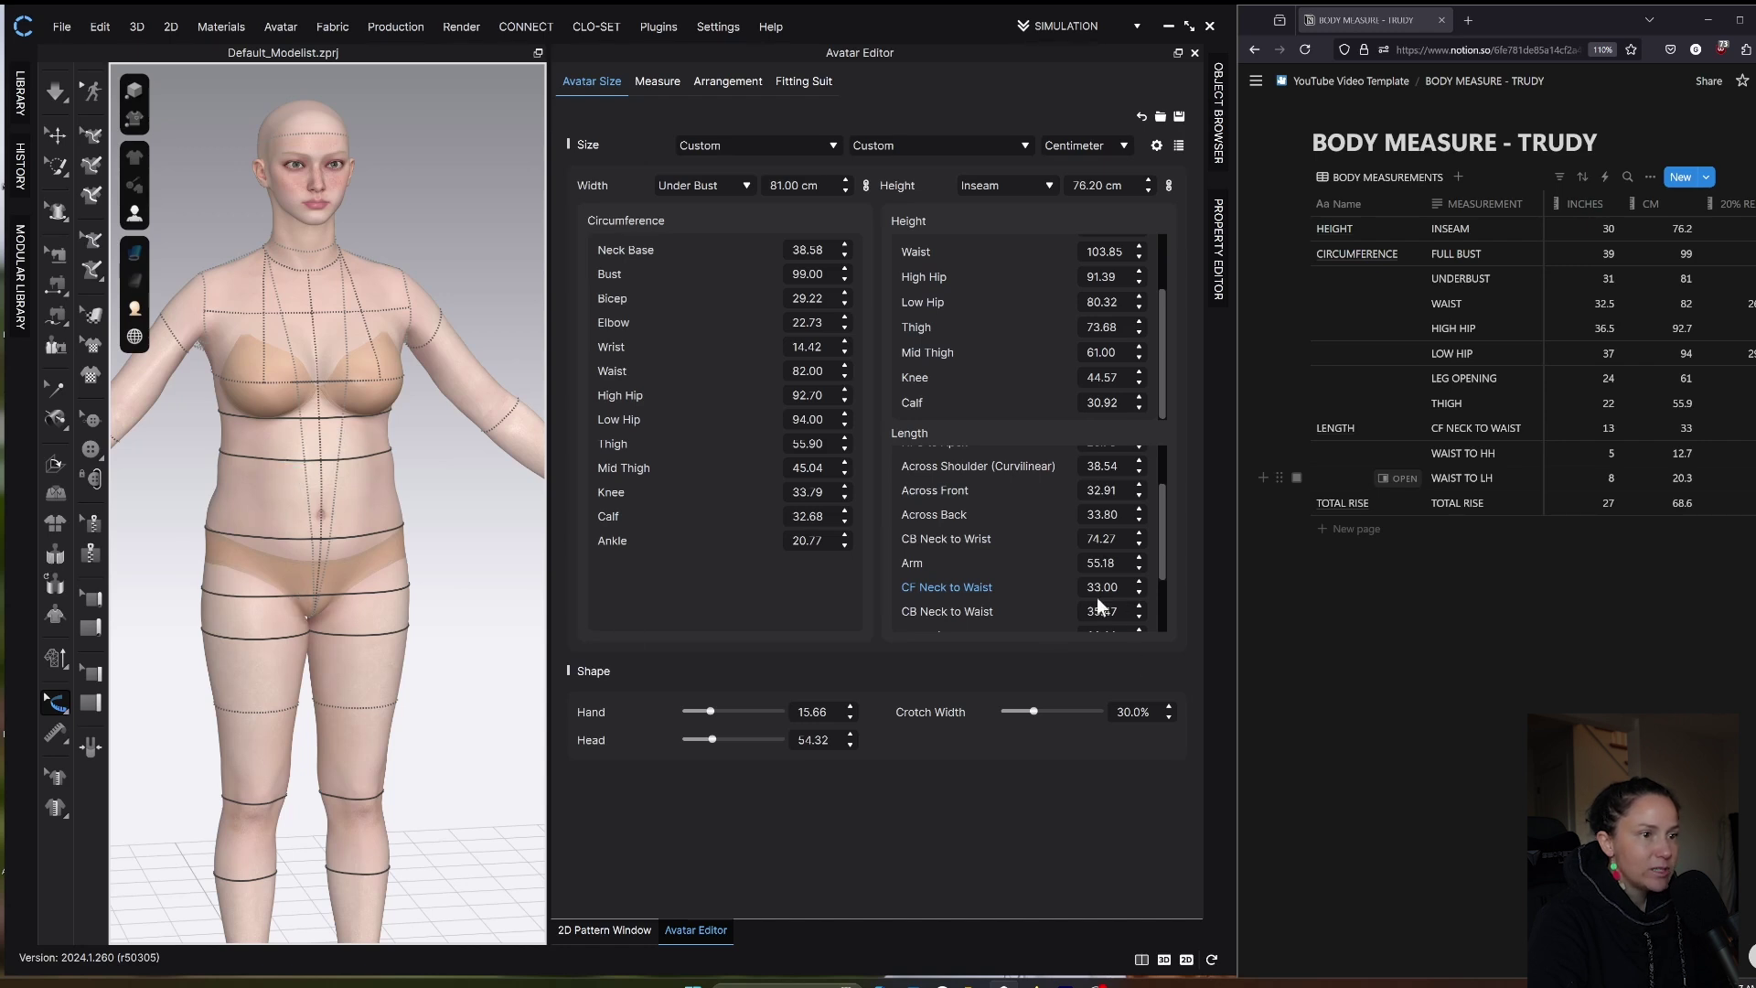
pyautogui.scroll(-3, 1097, 599)
pyautogui.scroll(-1, 1094, 594)
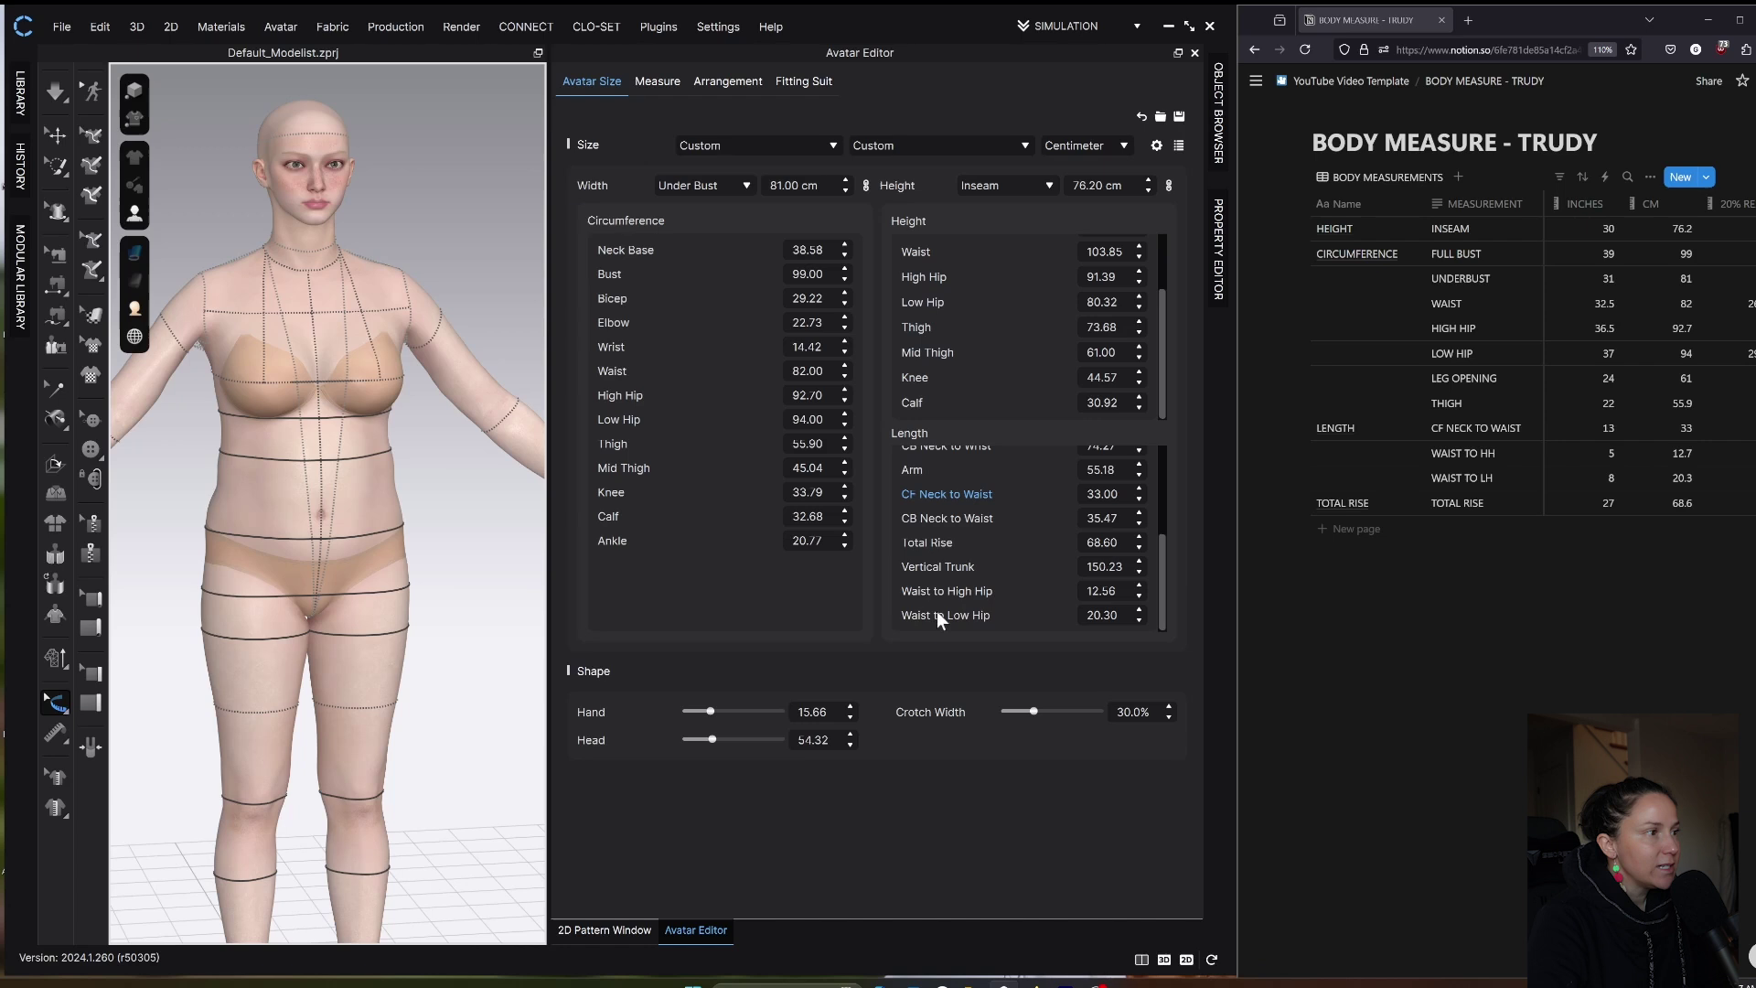
# Step: Select the high hip line on the avatar and nudge it so High Hip reads 92.01 cm
pyautogui.scroll(1, 204, 458)
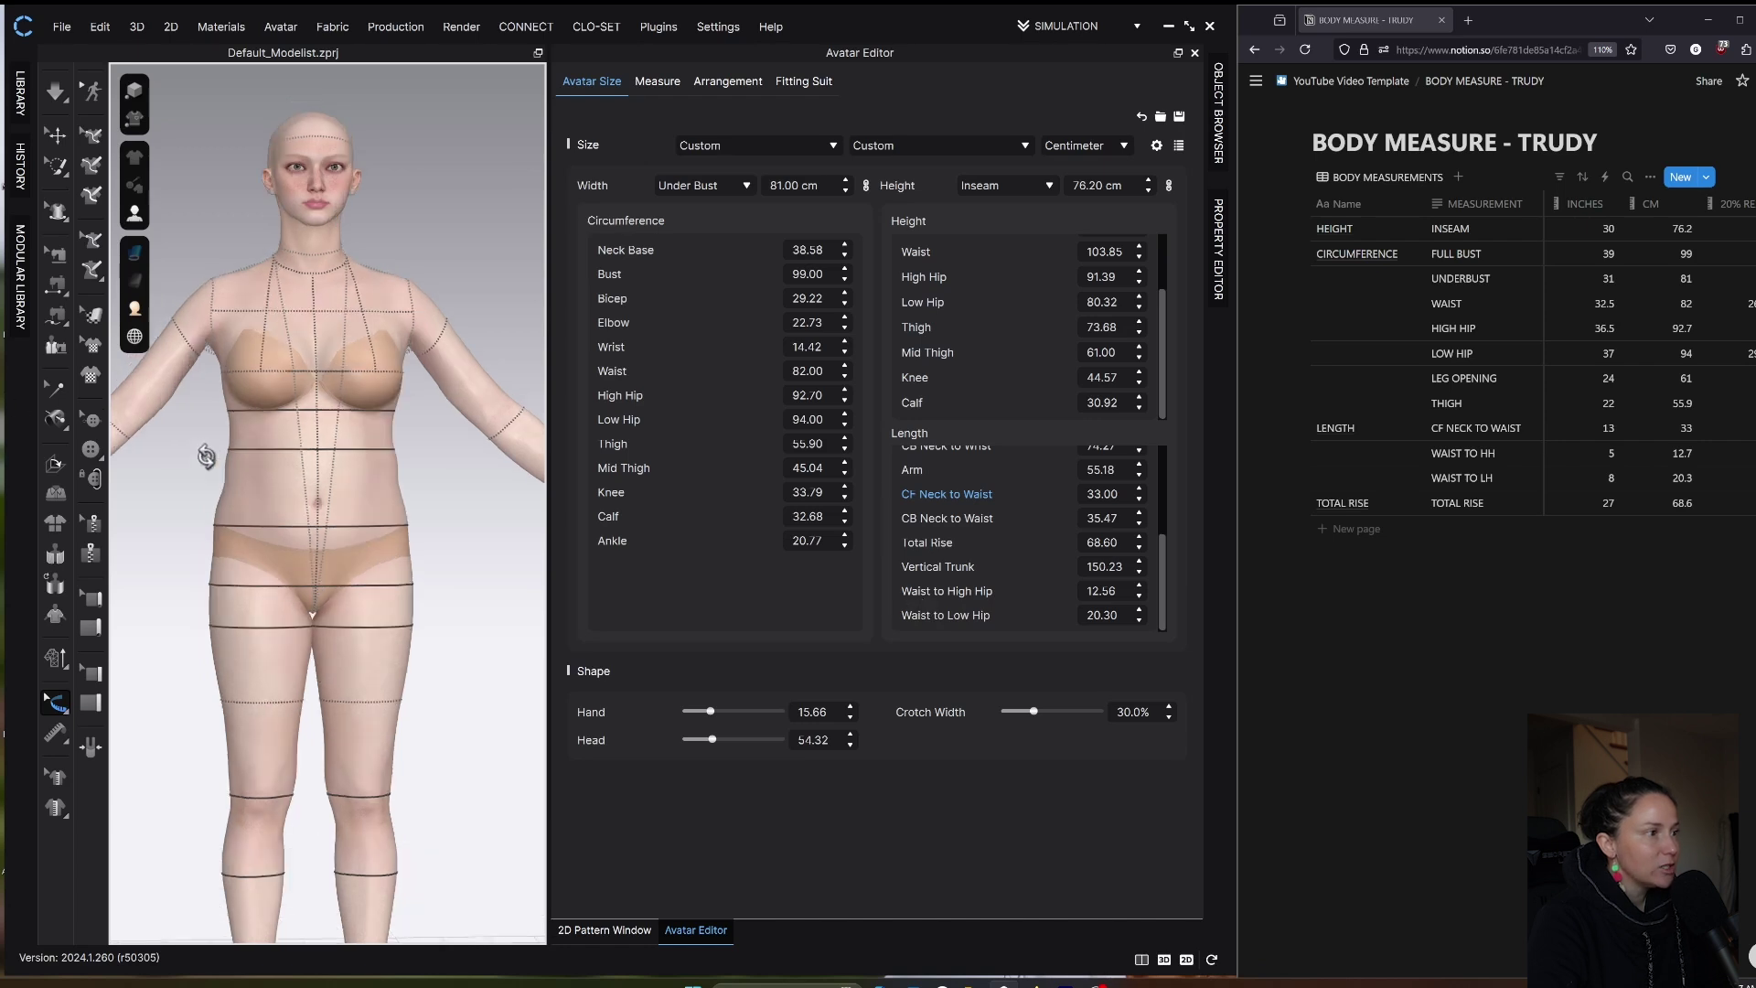
pyautogui.click(268, 449)
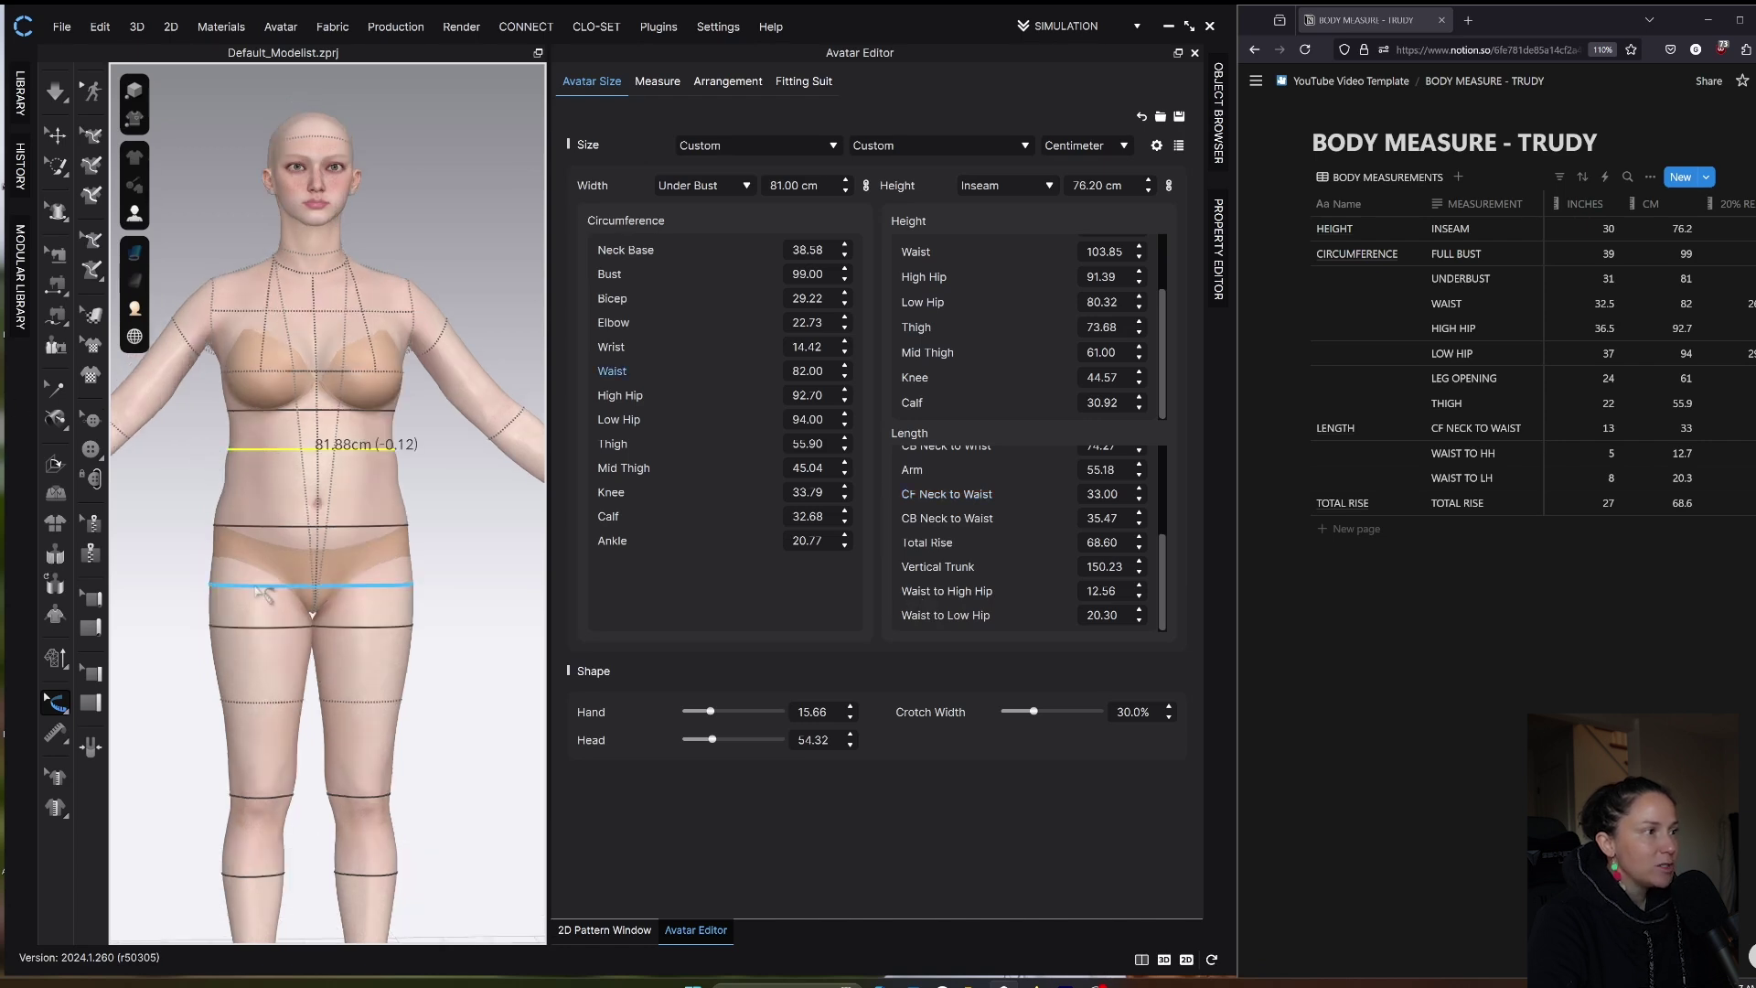
pyautogui.click(265, 583)
pyautogui.click(267, 523)
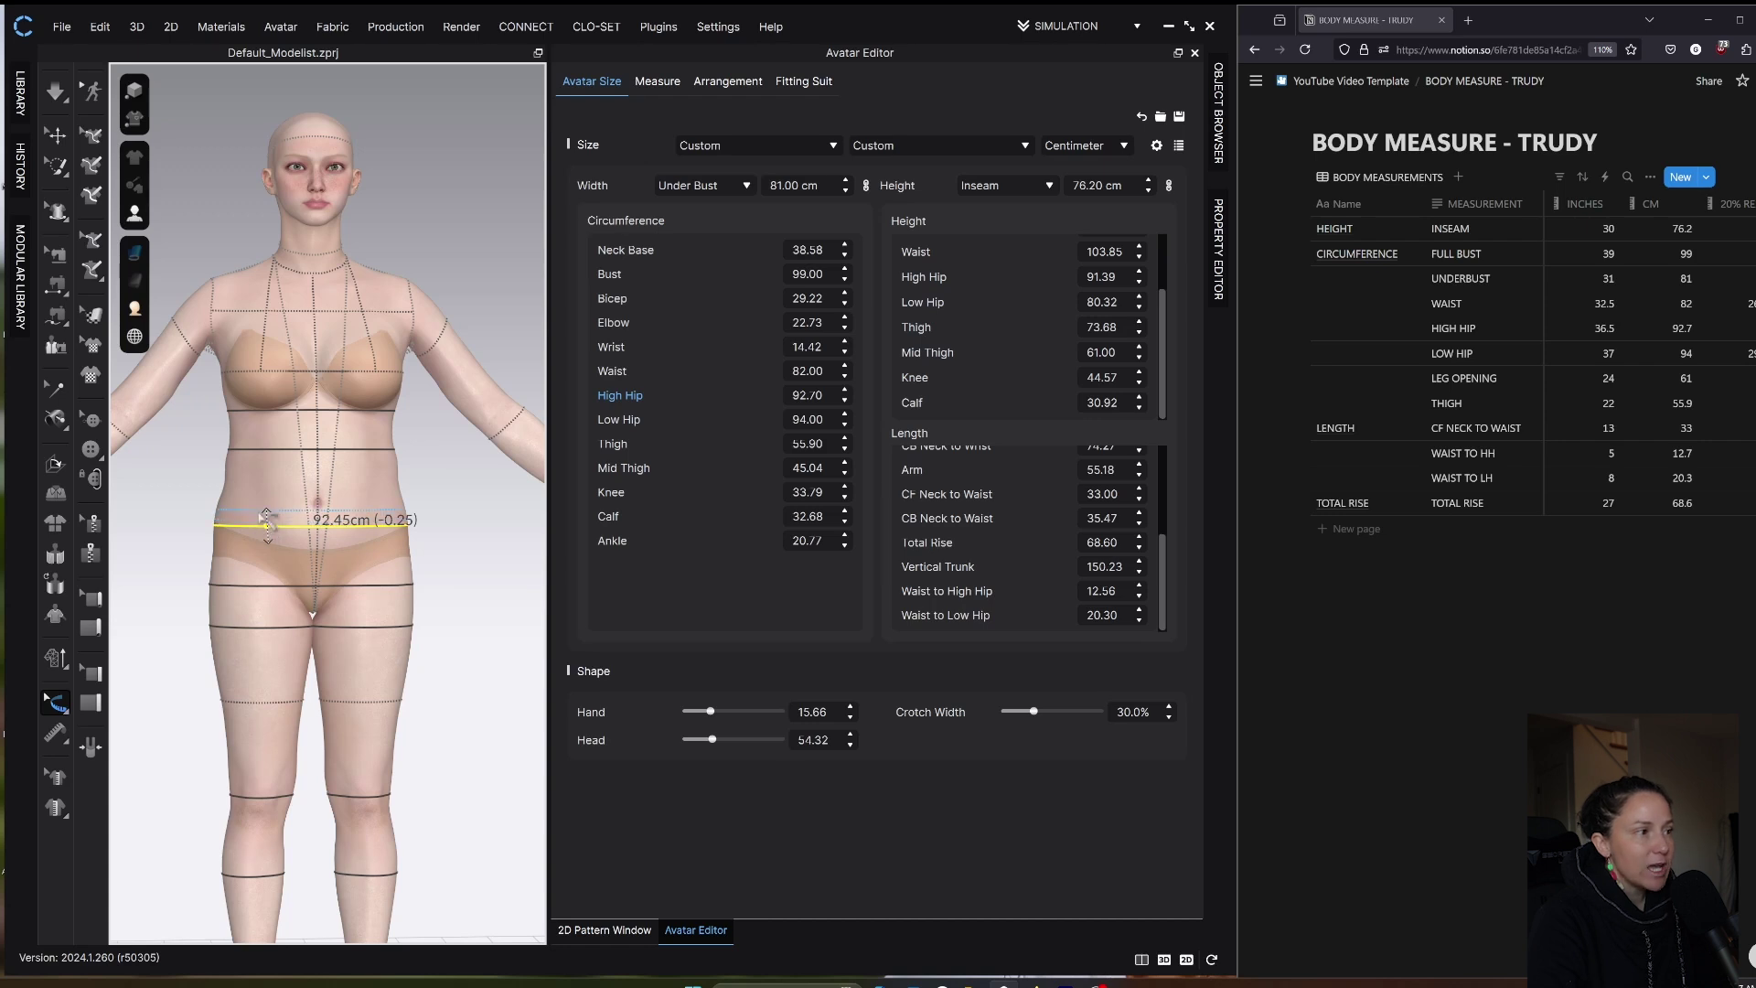
pyautogui.moveTo(265, 526); pyautogui.dragTo(266, 520)
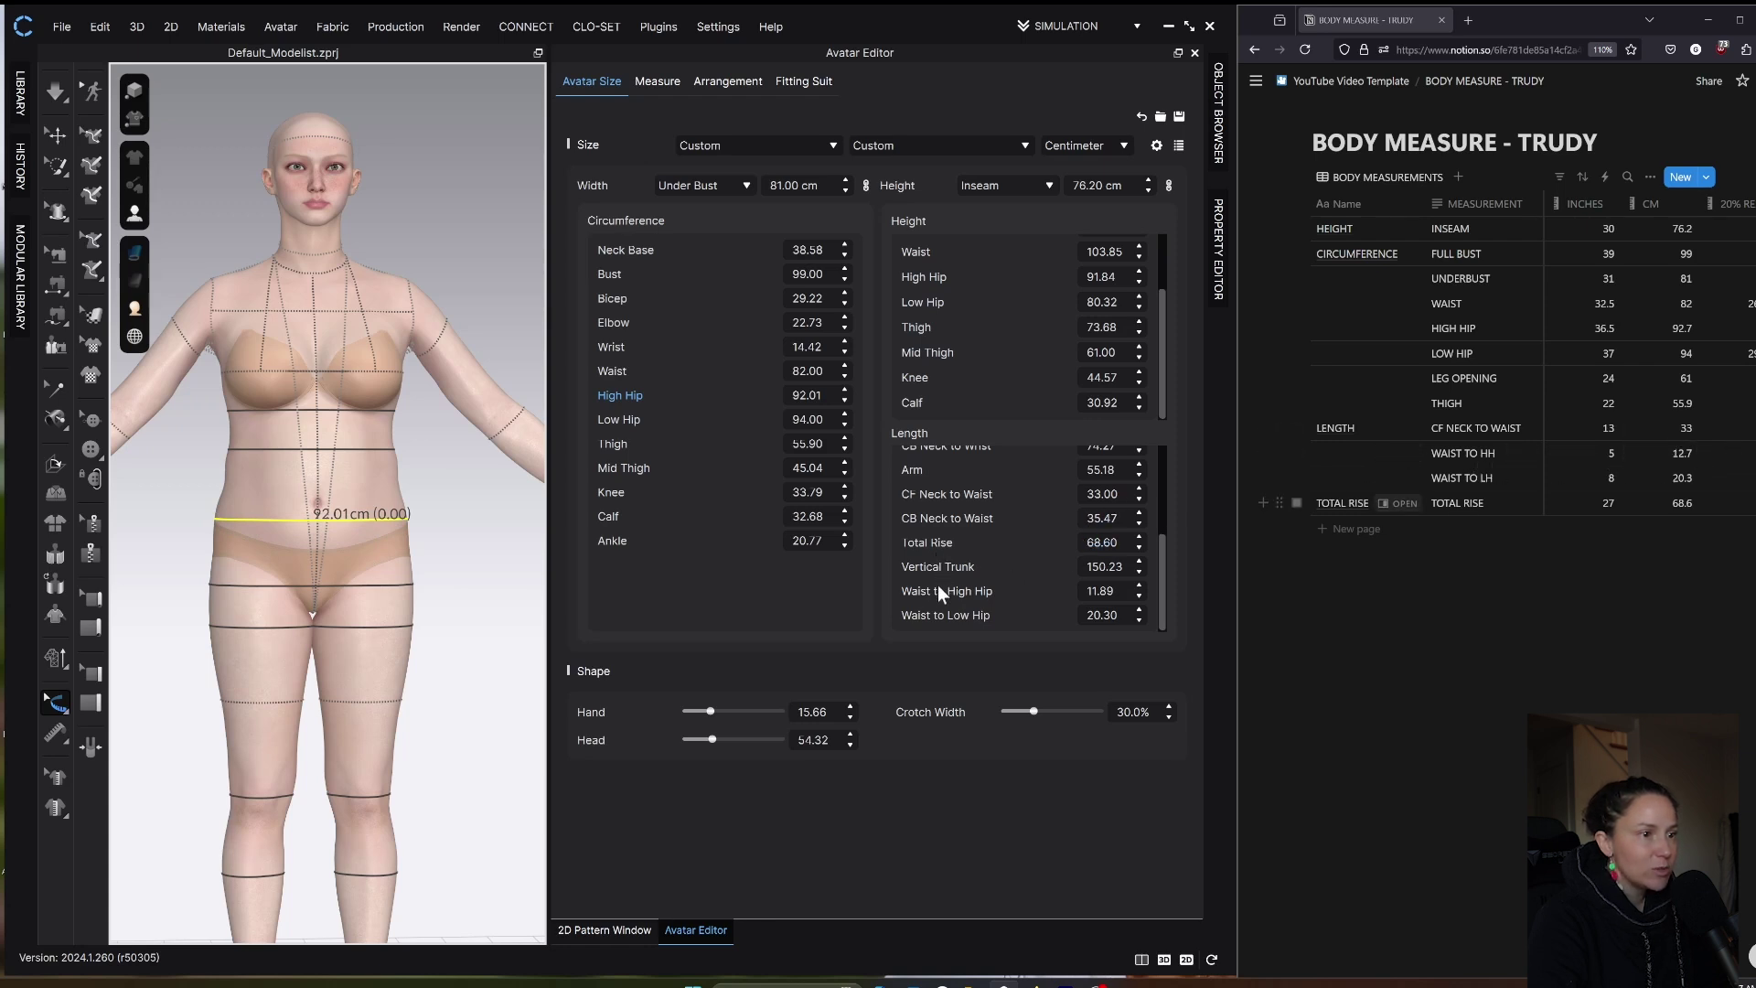
# Step: Compare the hip length values, then lower the high hip line until Waist to High Hip is 12.57 cm
pyautogui.click(1104, 610)
pyautogui.click(1103, 592)
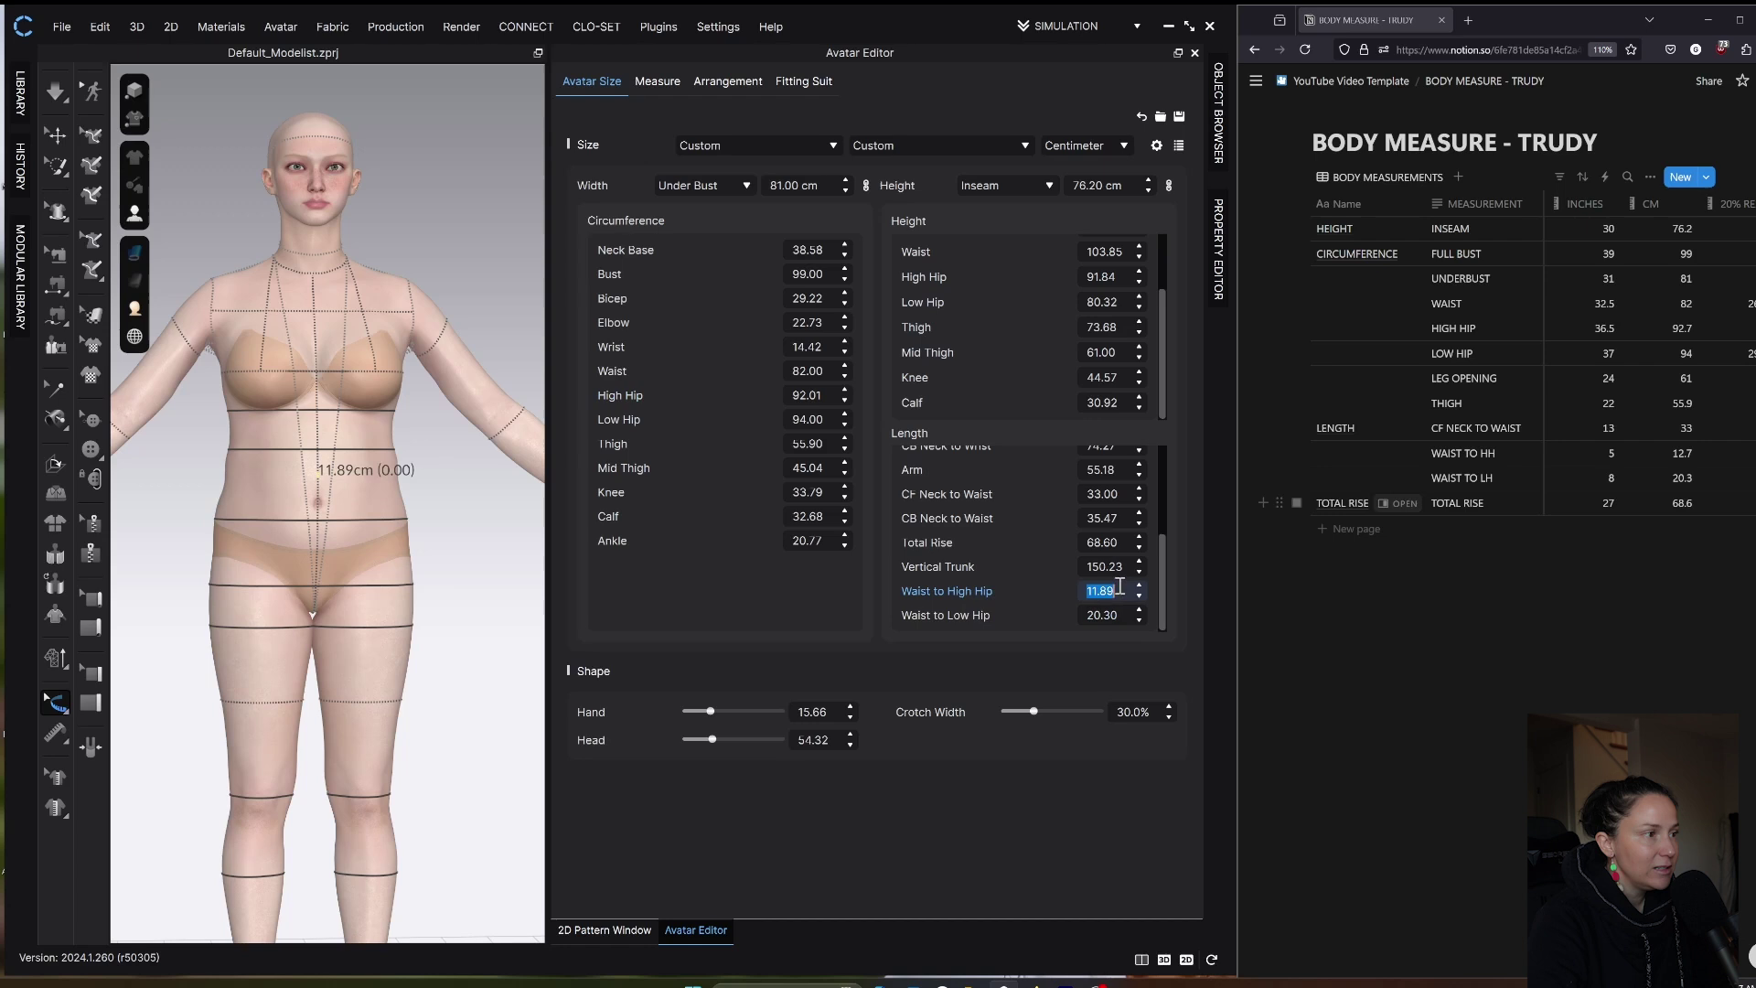
pyautogui.scroll(3, 384, 521)
pyautogui.click(370, 529)
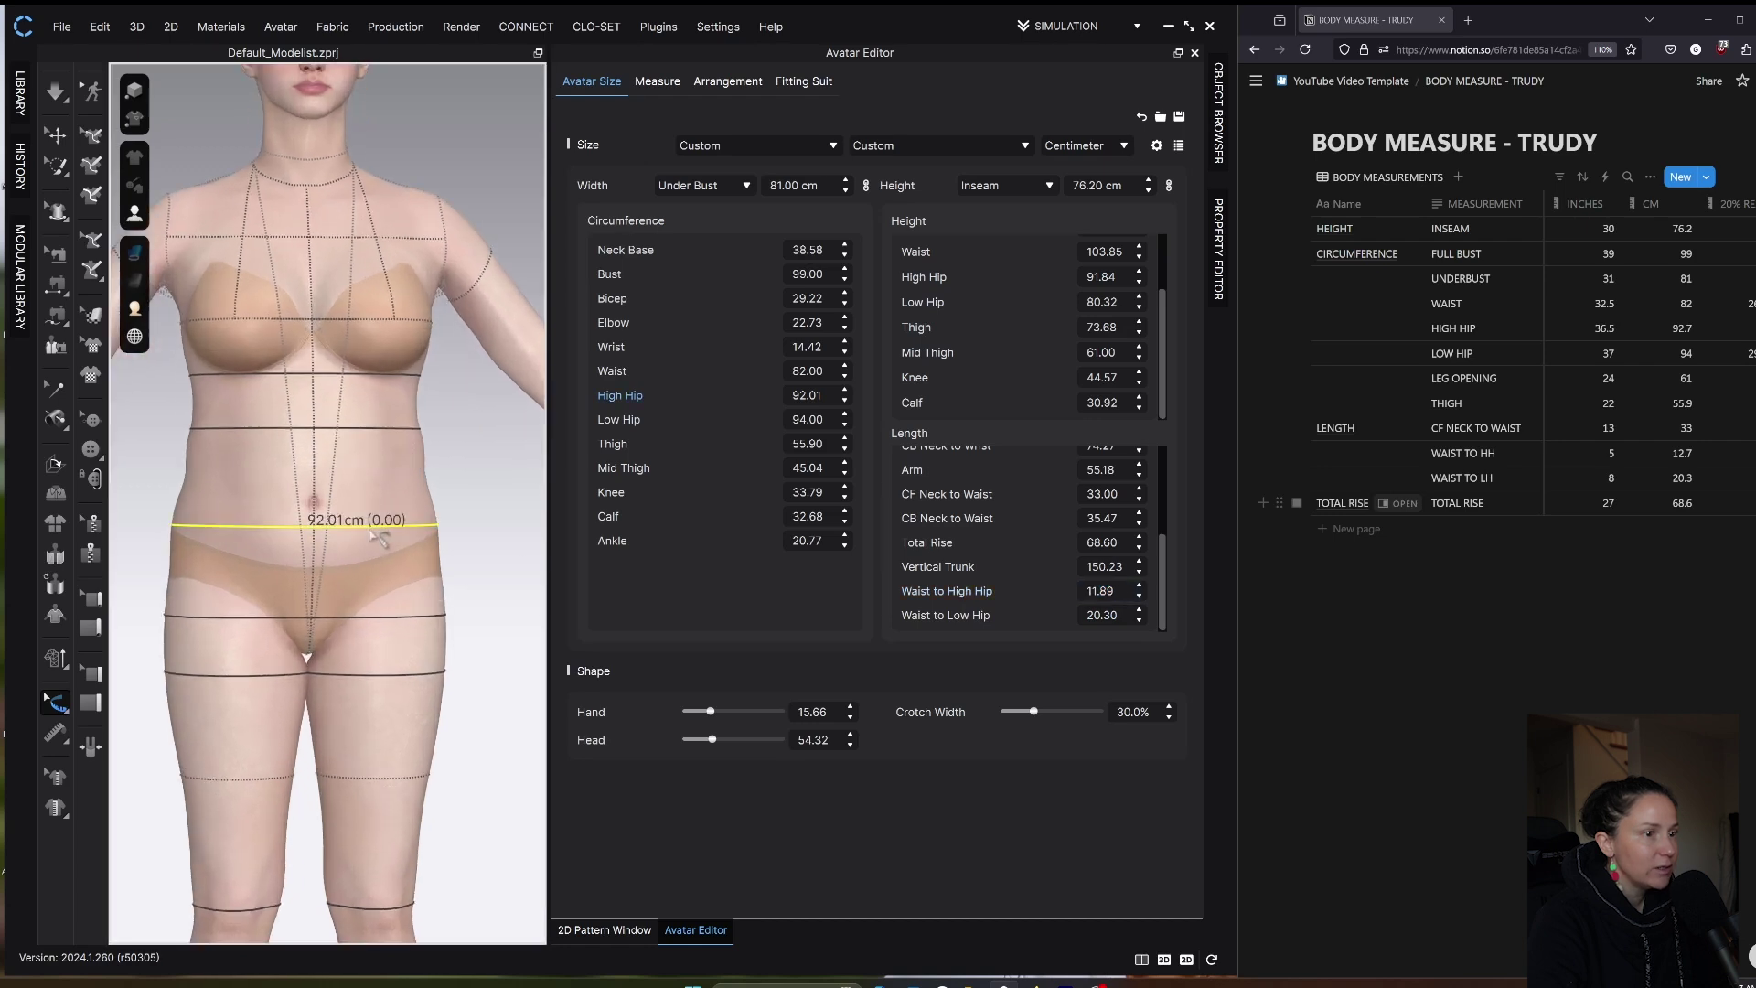
pyautogui.moveTo(373, 533); pyautogui.dragTo(377, 540)
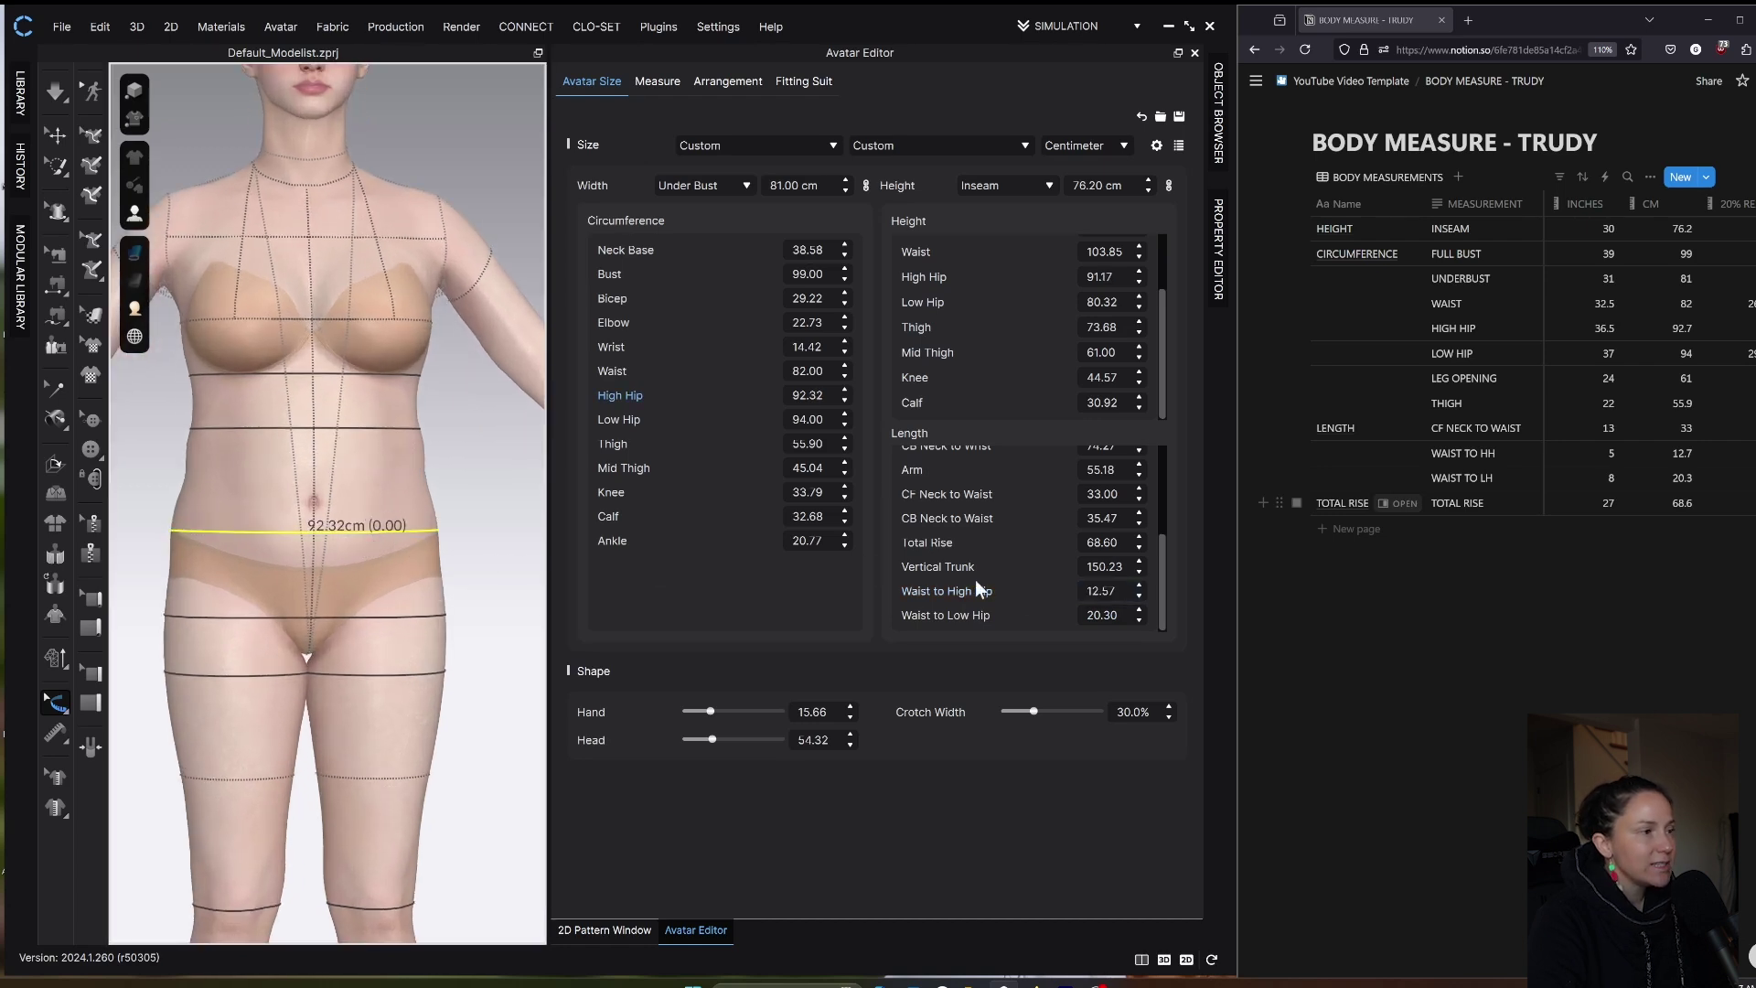
pyautogui.scroll(-5, 444, 595)
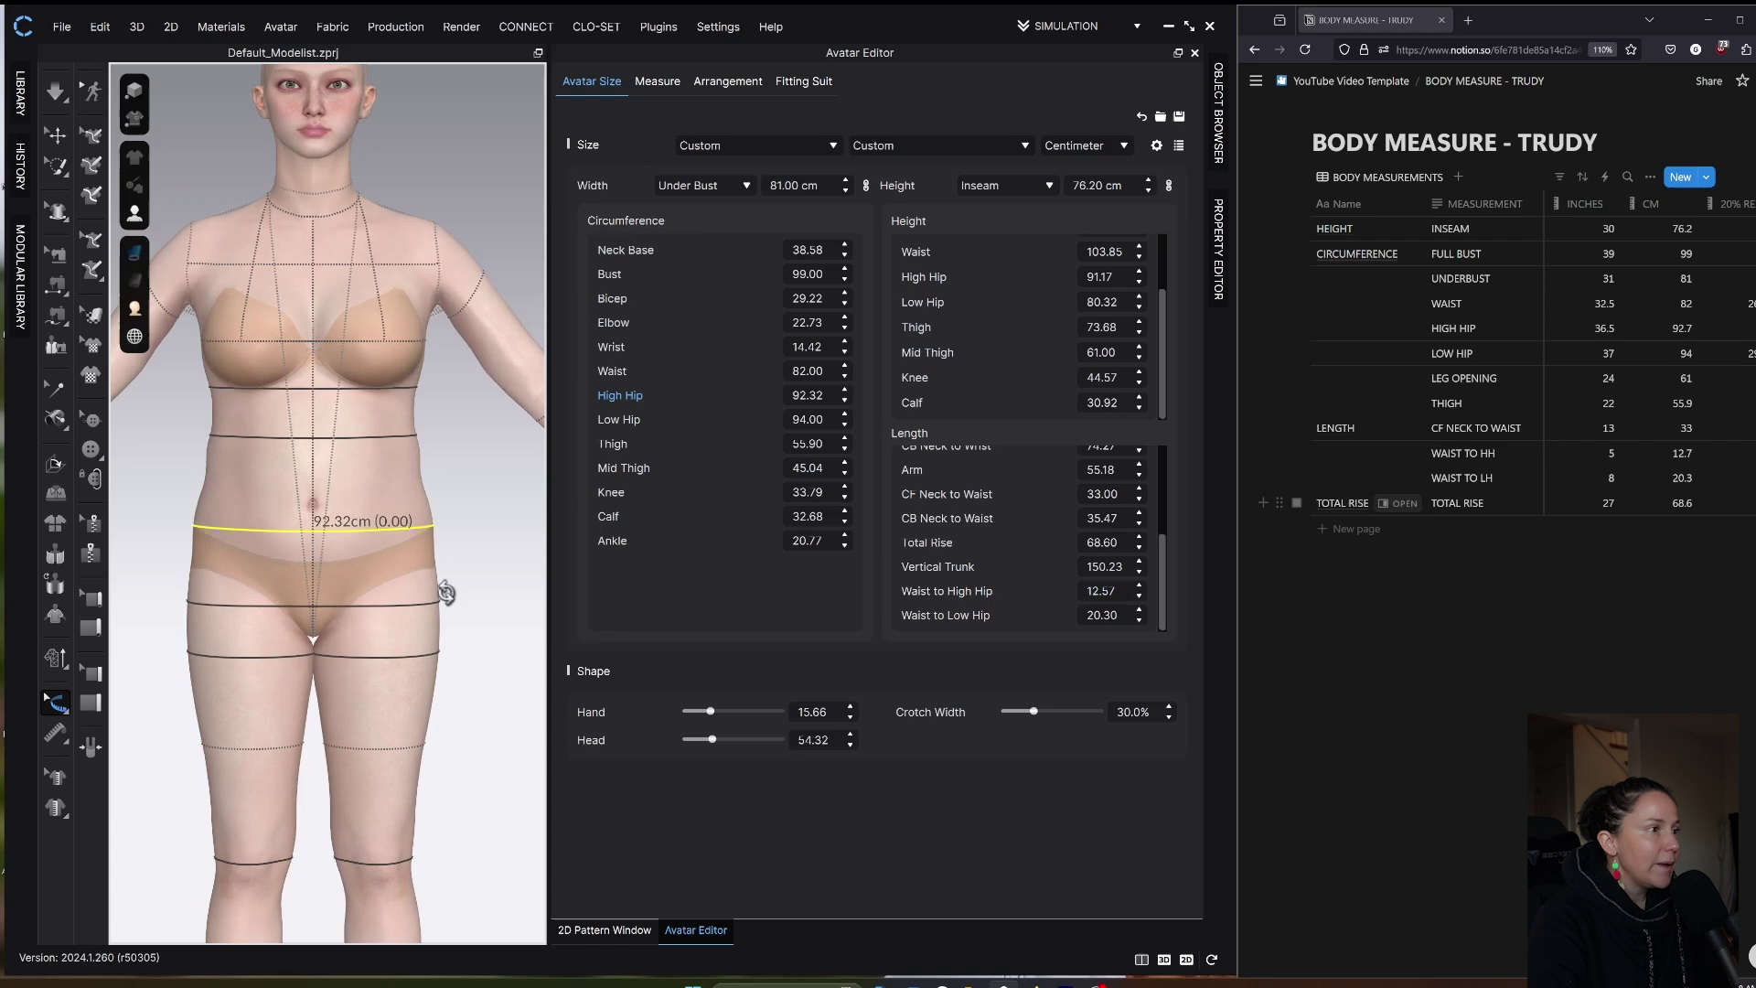
pyautogui.moveTo(431, 462); pyautogui.dragTo(439, 525, button='right')
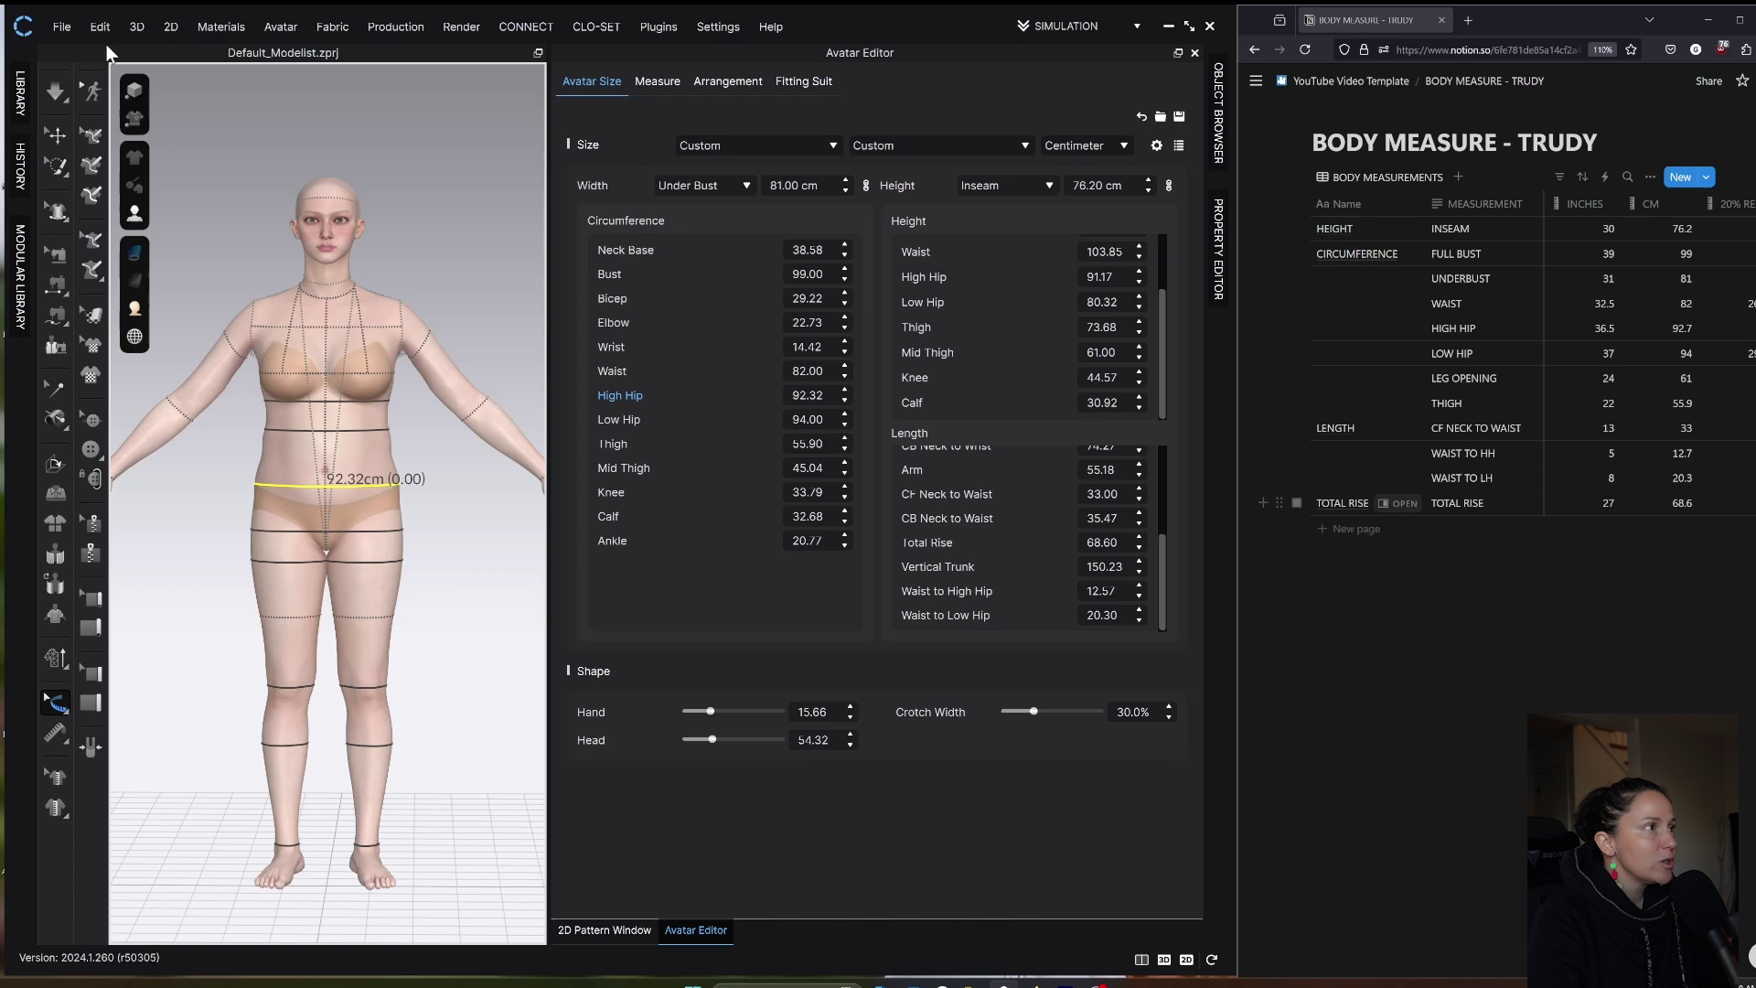
# Step: Save the resized avatar as an AVT file via File > Save As > Avatar
pyautogui.click(61, 27)
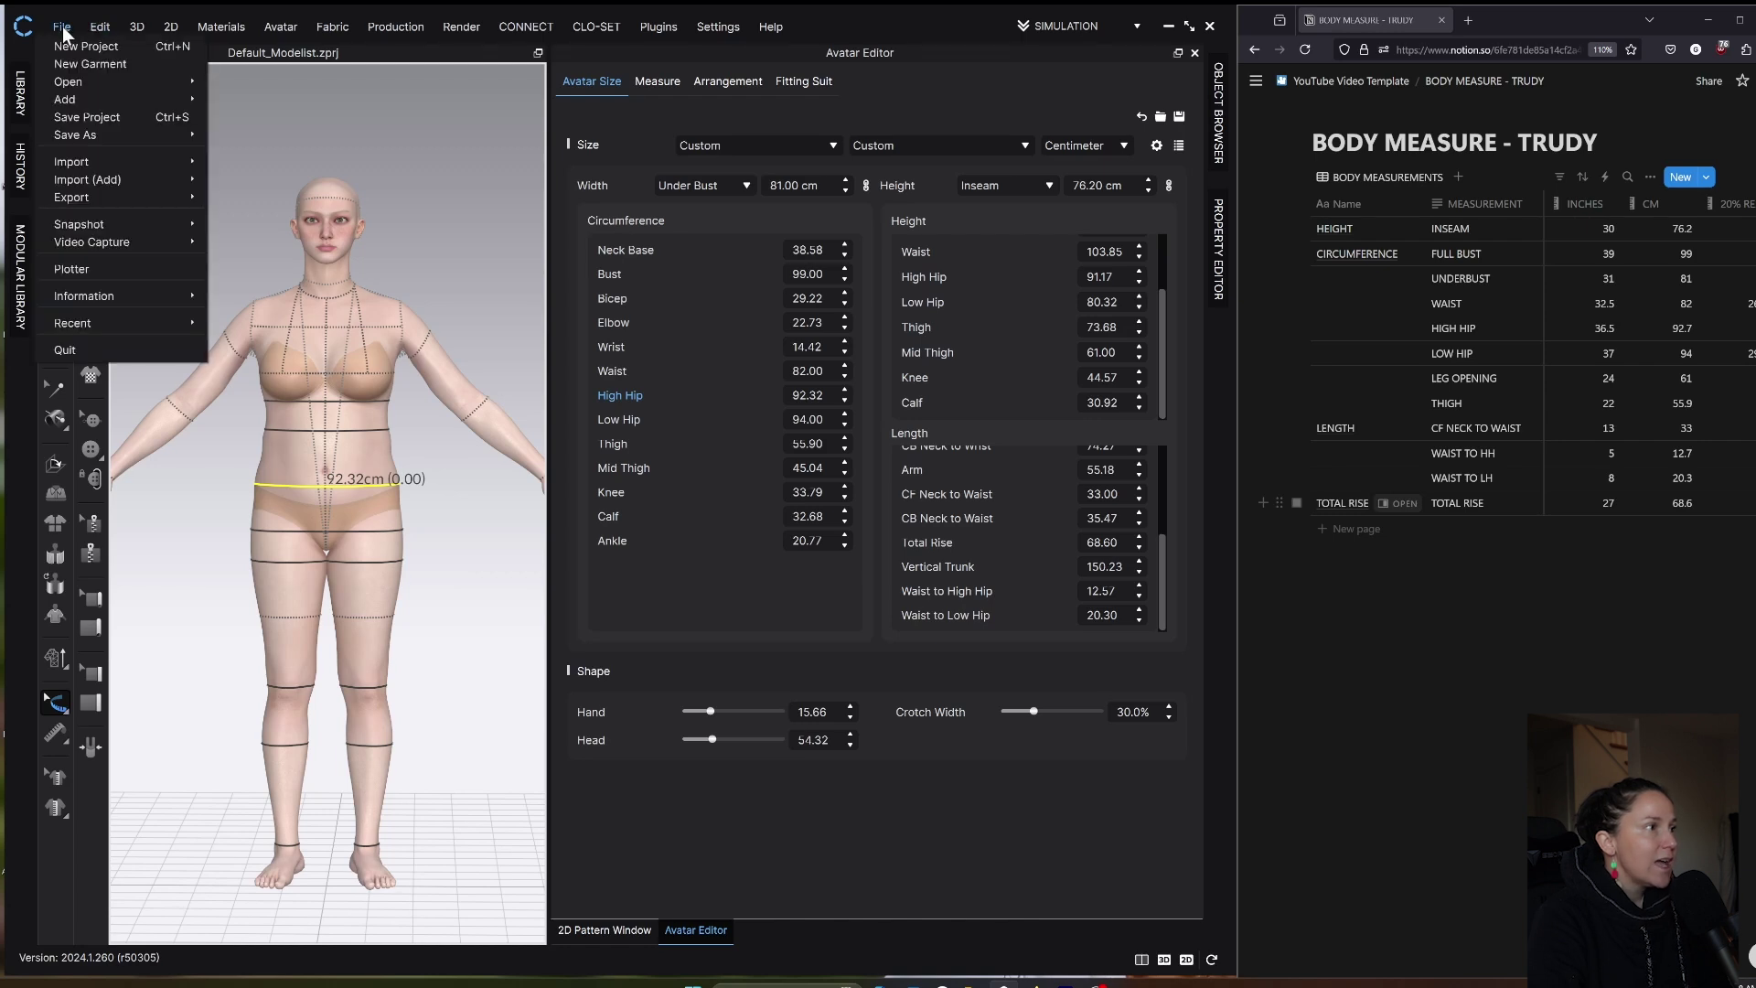
pyautogui.moveTo(78, 137)
pyautogui.click(238, 232)
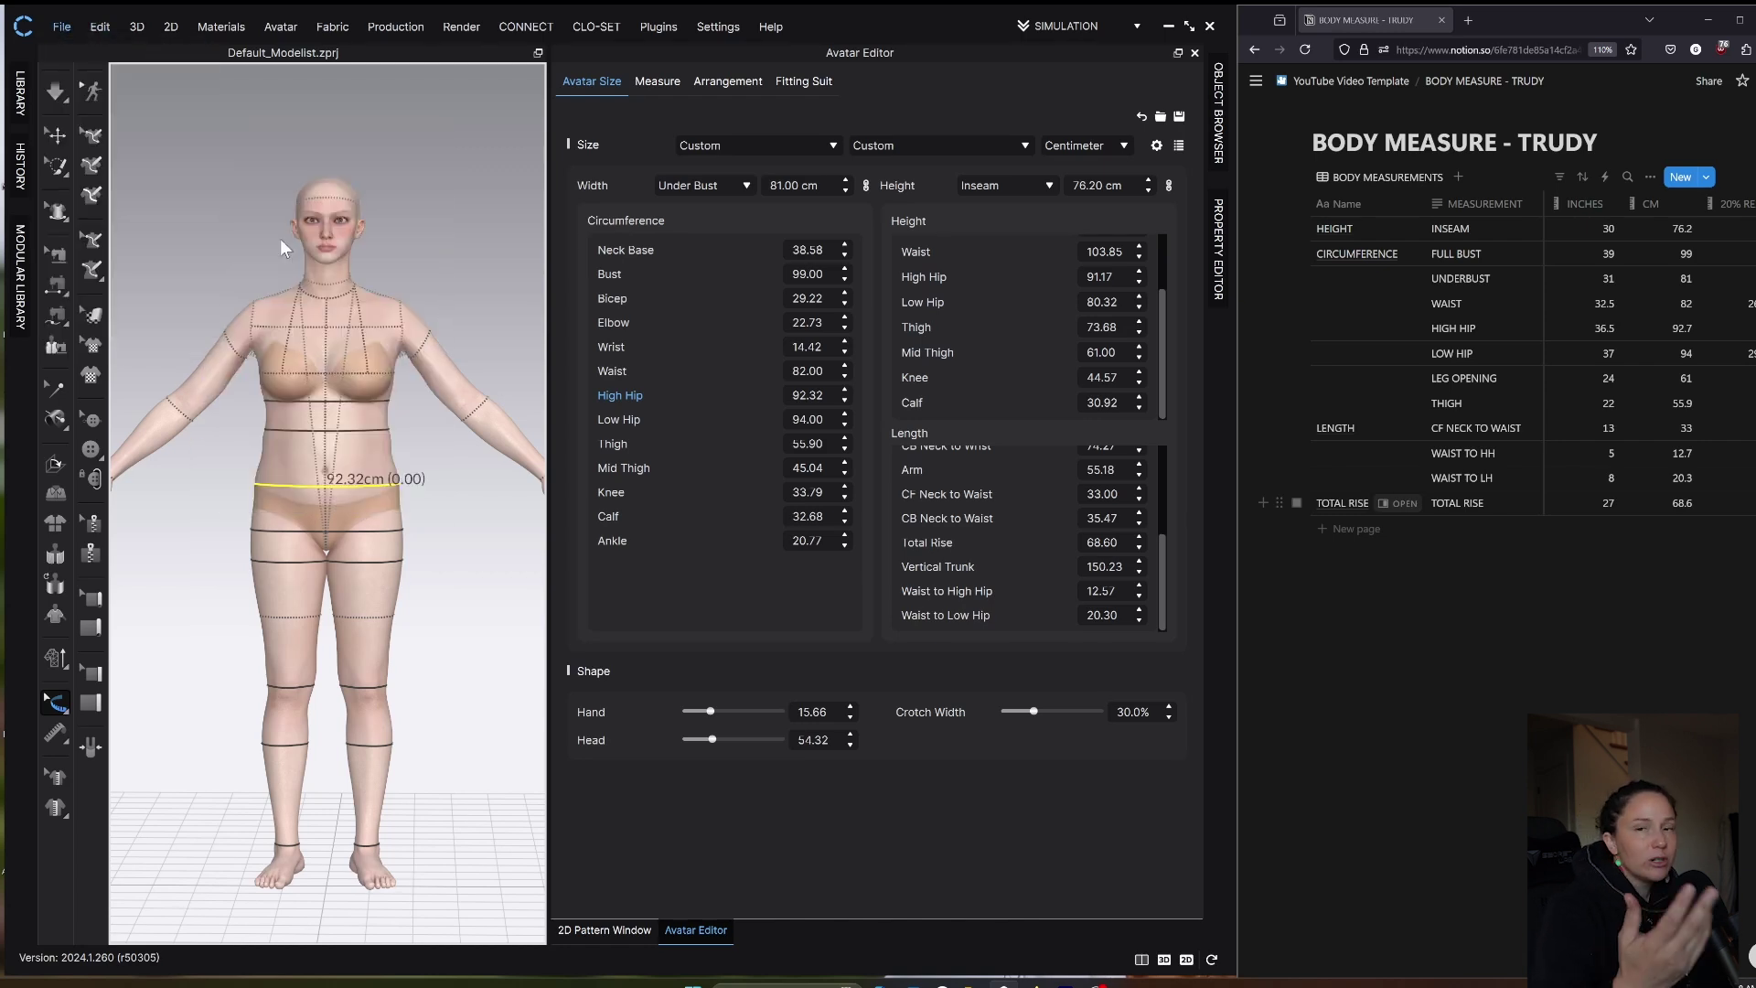
pyautogui.click(279, 245)
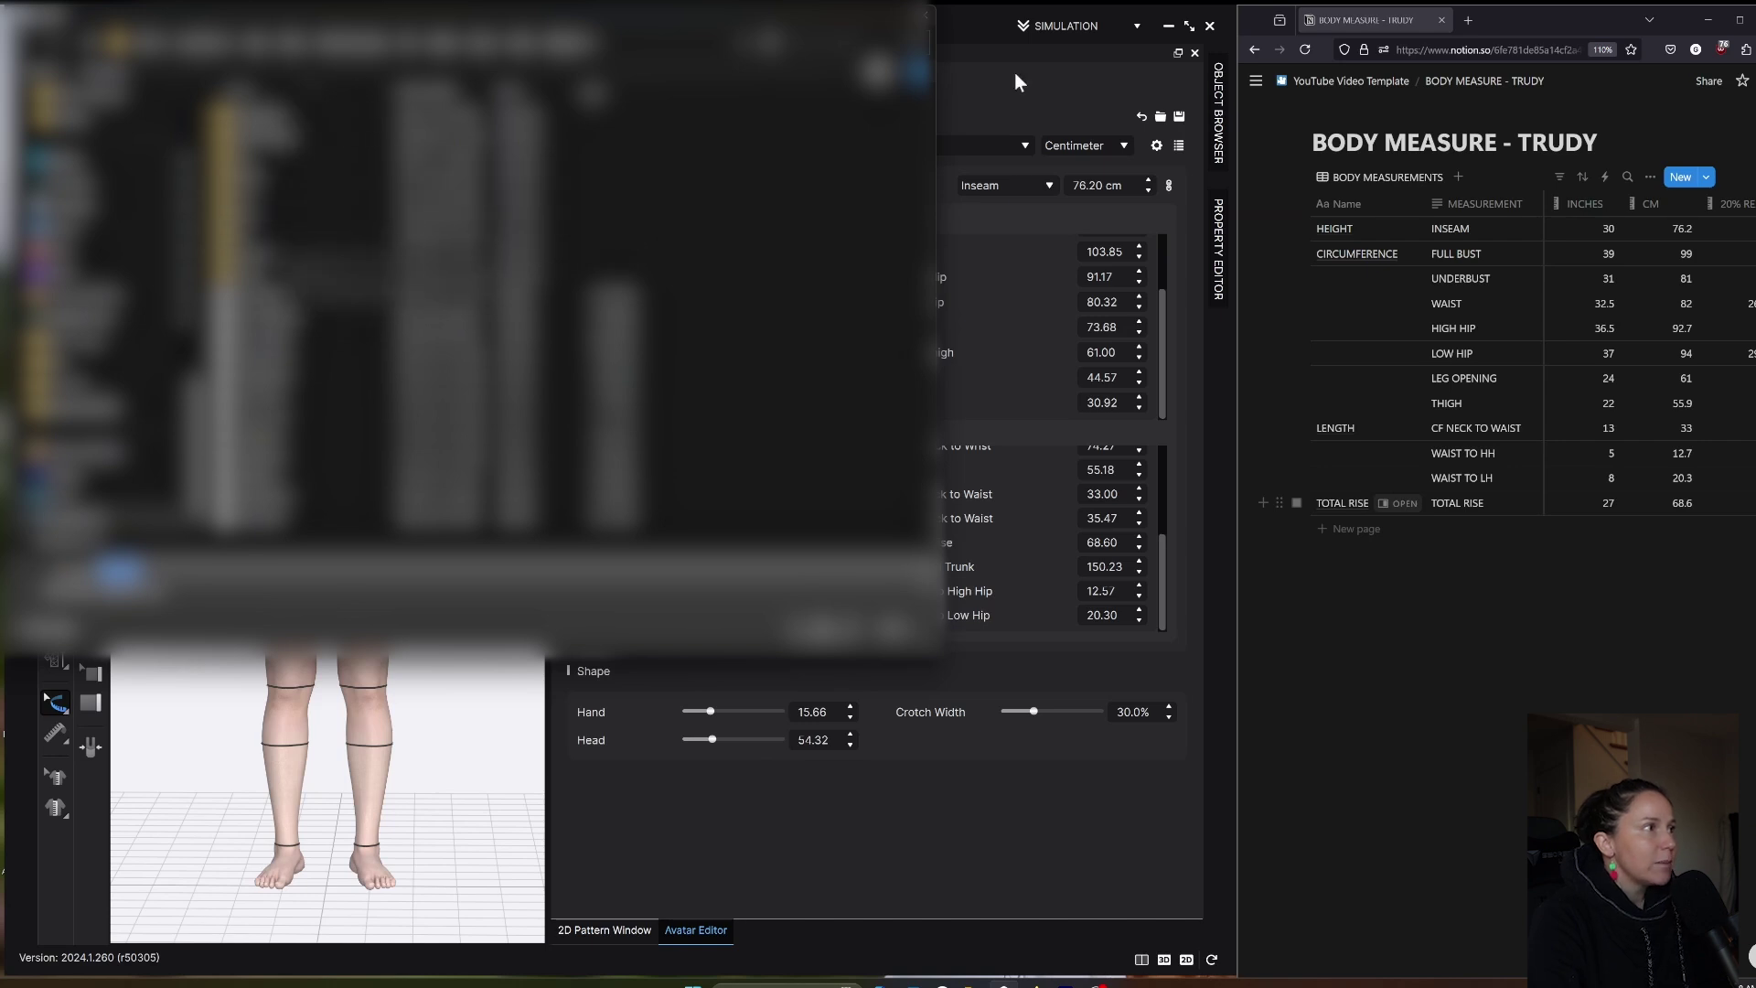
pyautogui.click(924, 16)
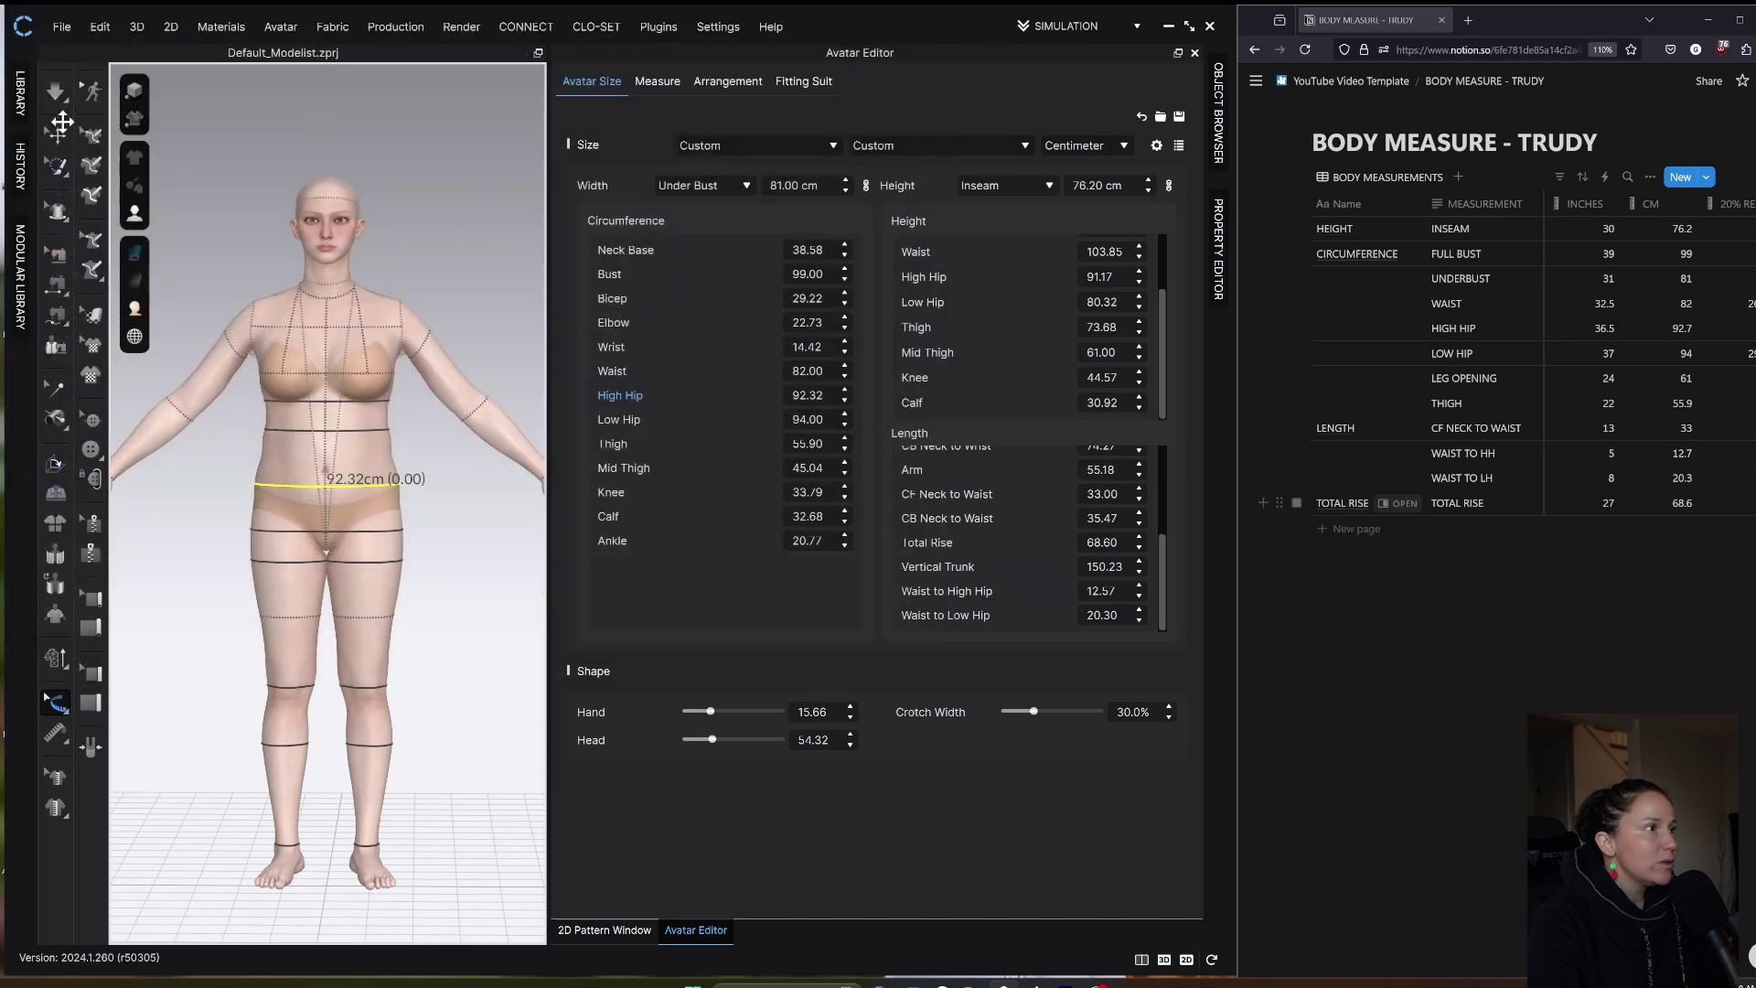
# Step: In the Library, open 2. 3D ASSET LIBRARY and add a new folder location
pyautogui.click(20, 91)
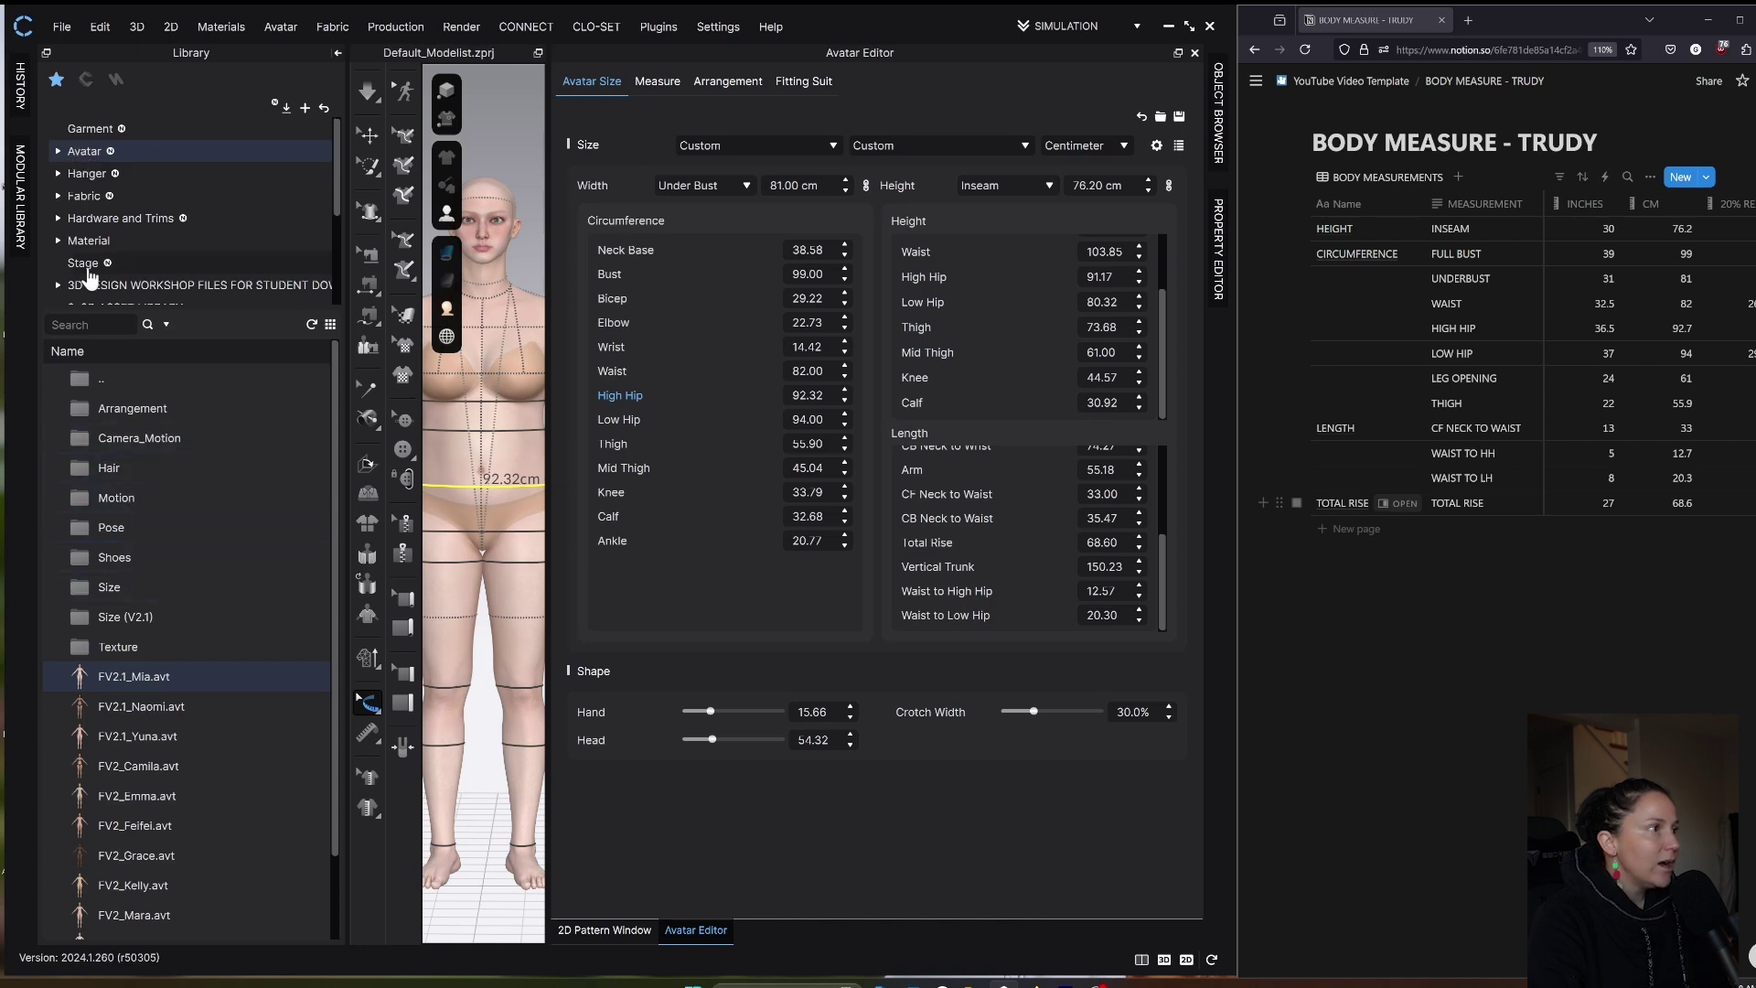
pyautogui.scroll(-2, 123, 251)
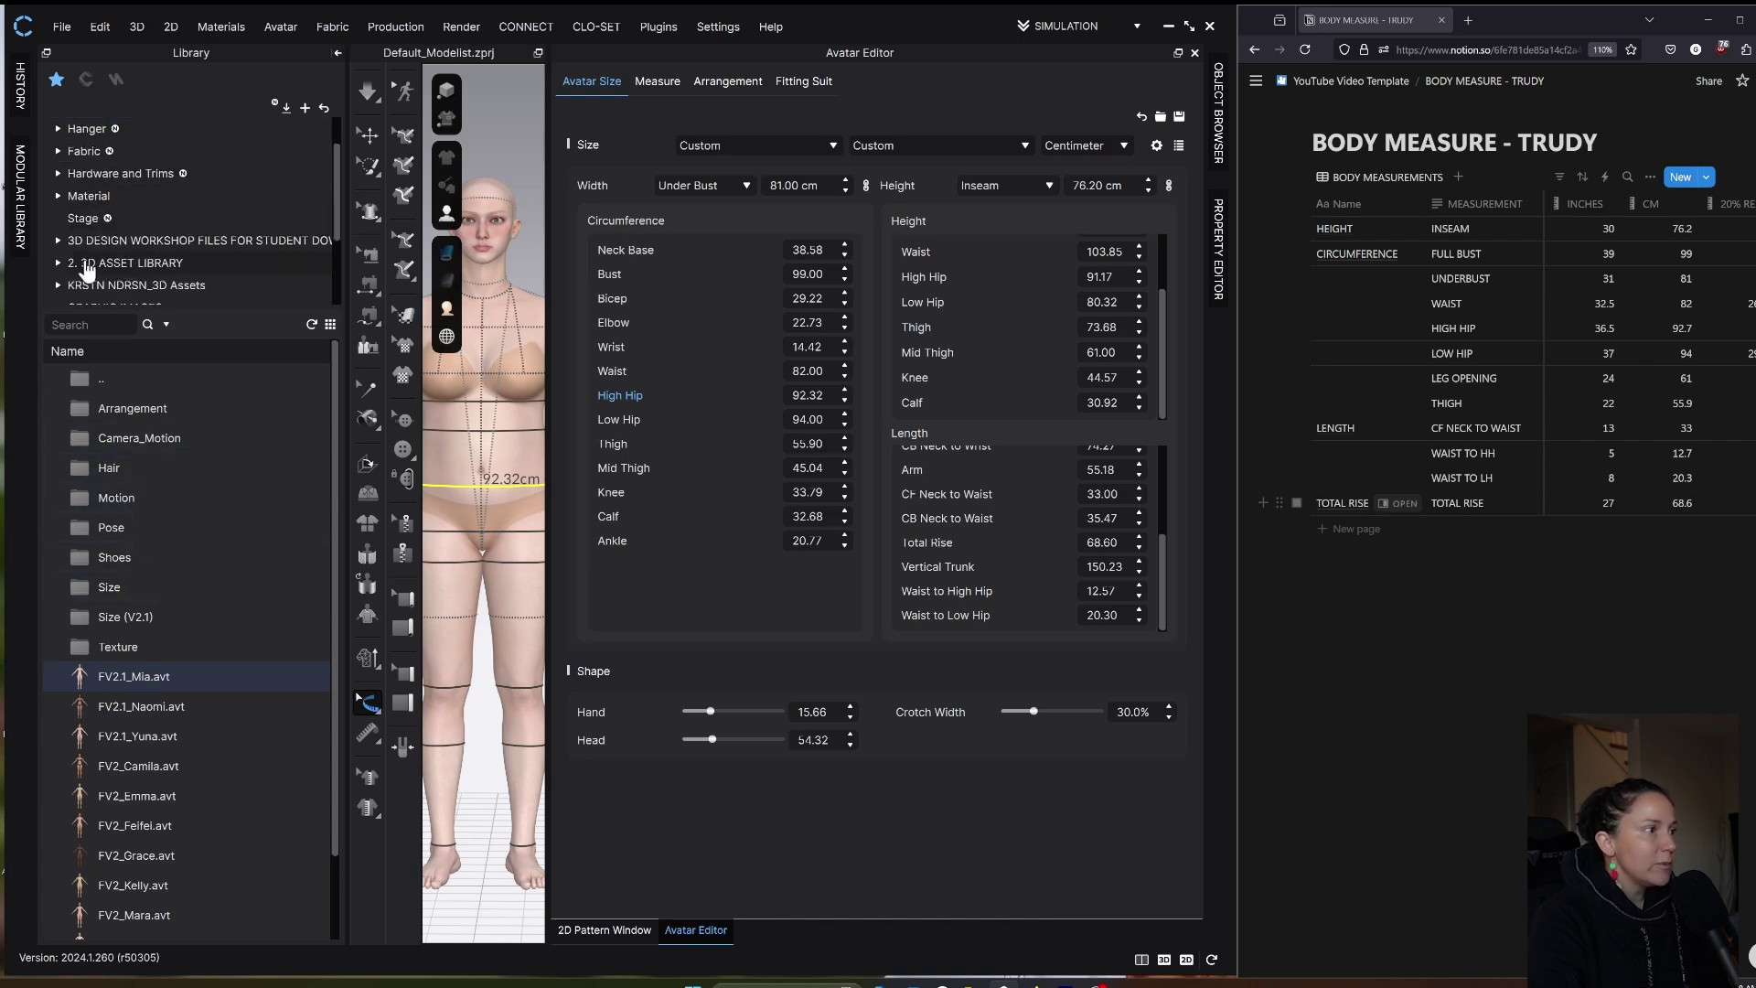
pyautogui.click(119, 263)
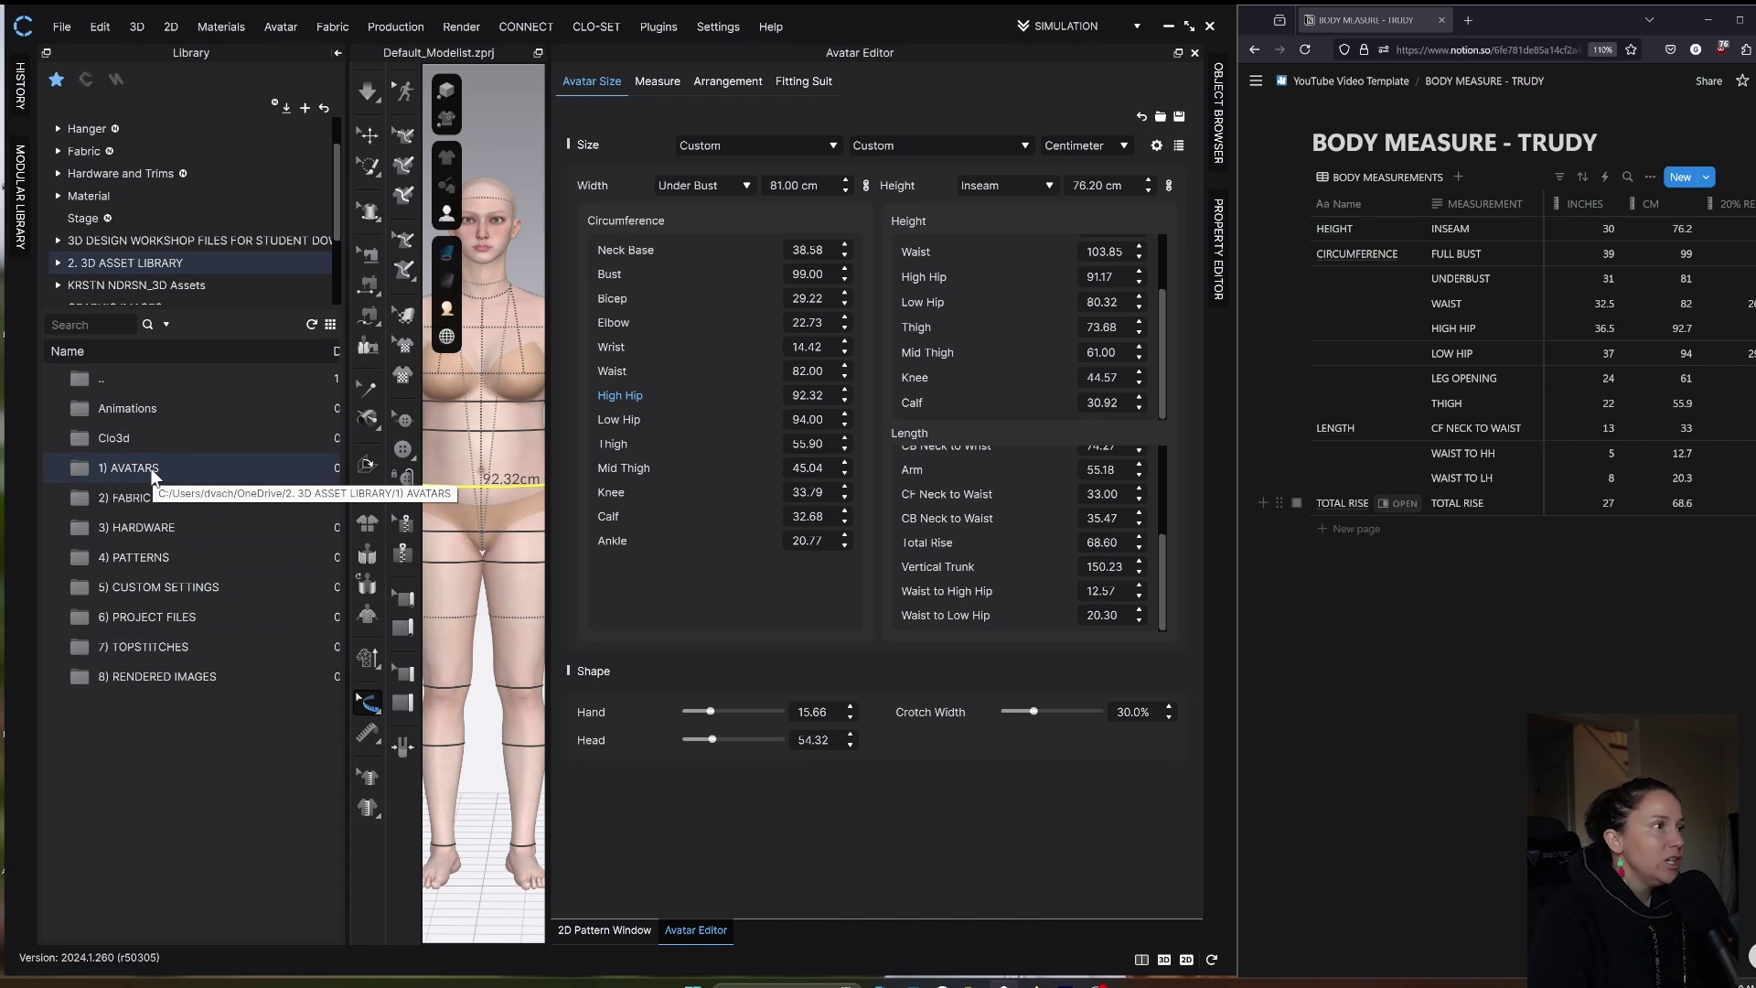
pyautogui.click(304, 108)
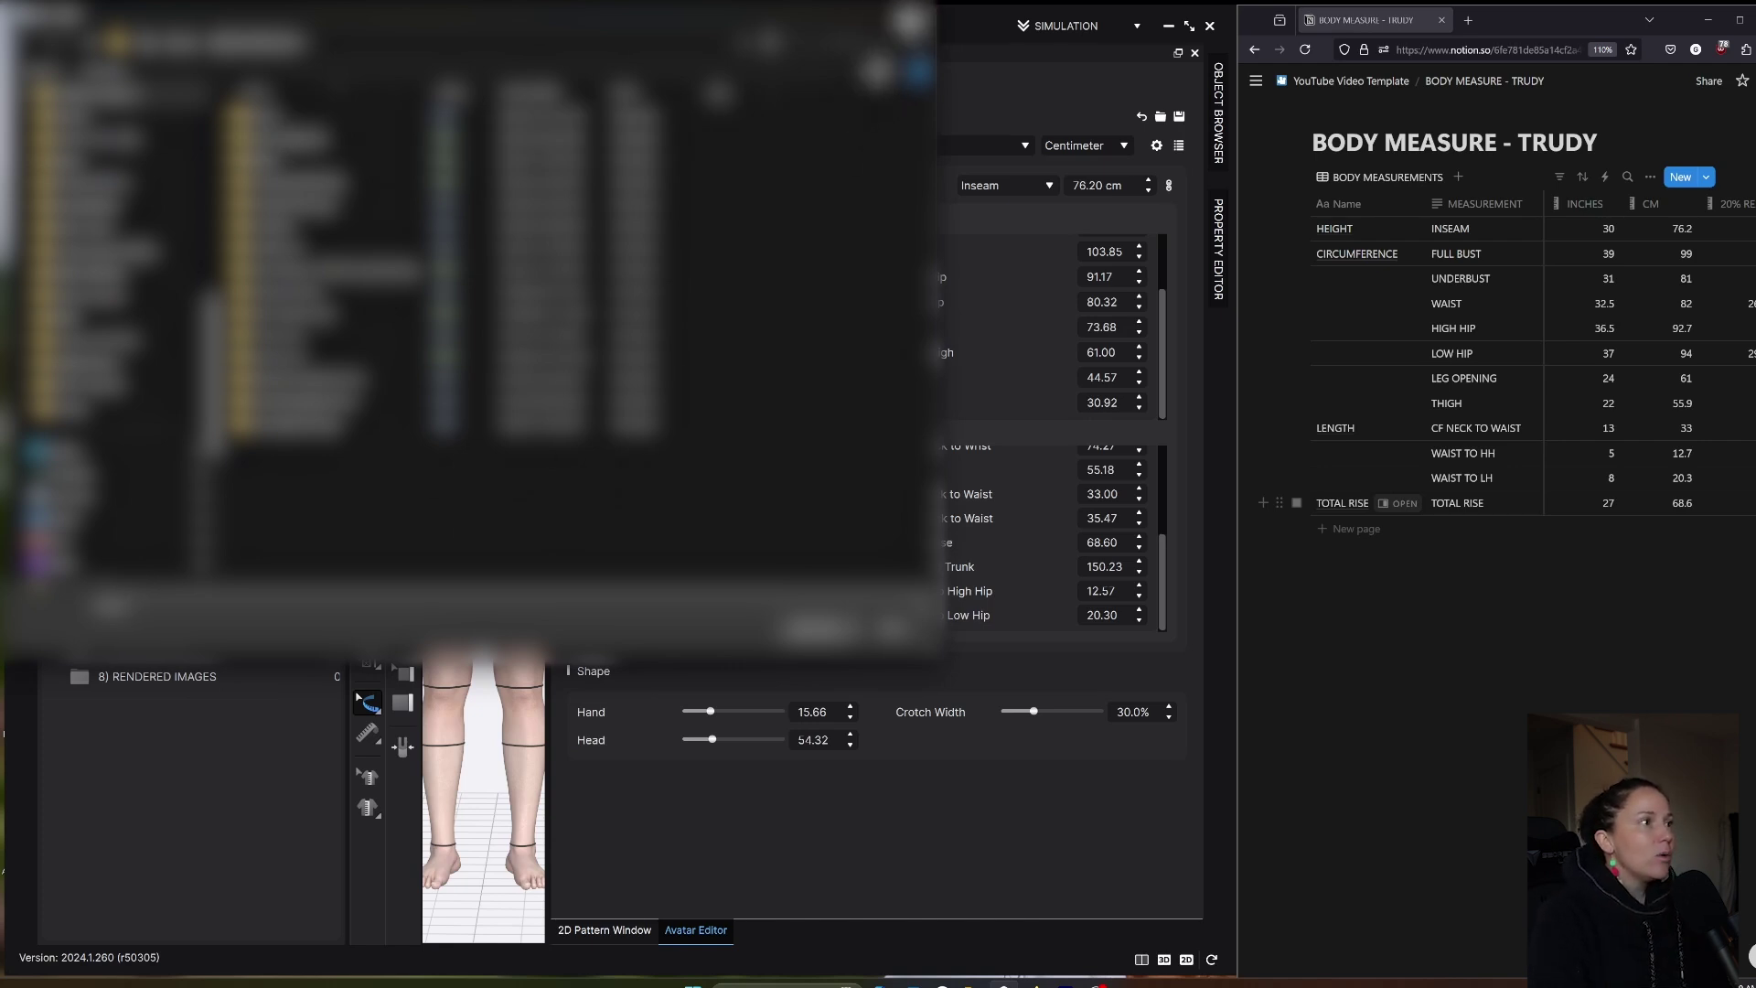
pyautogui.click(937, 26)
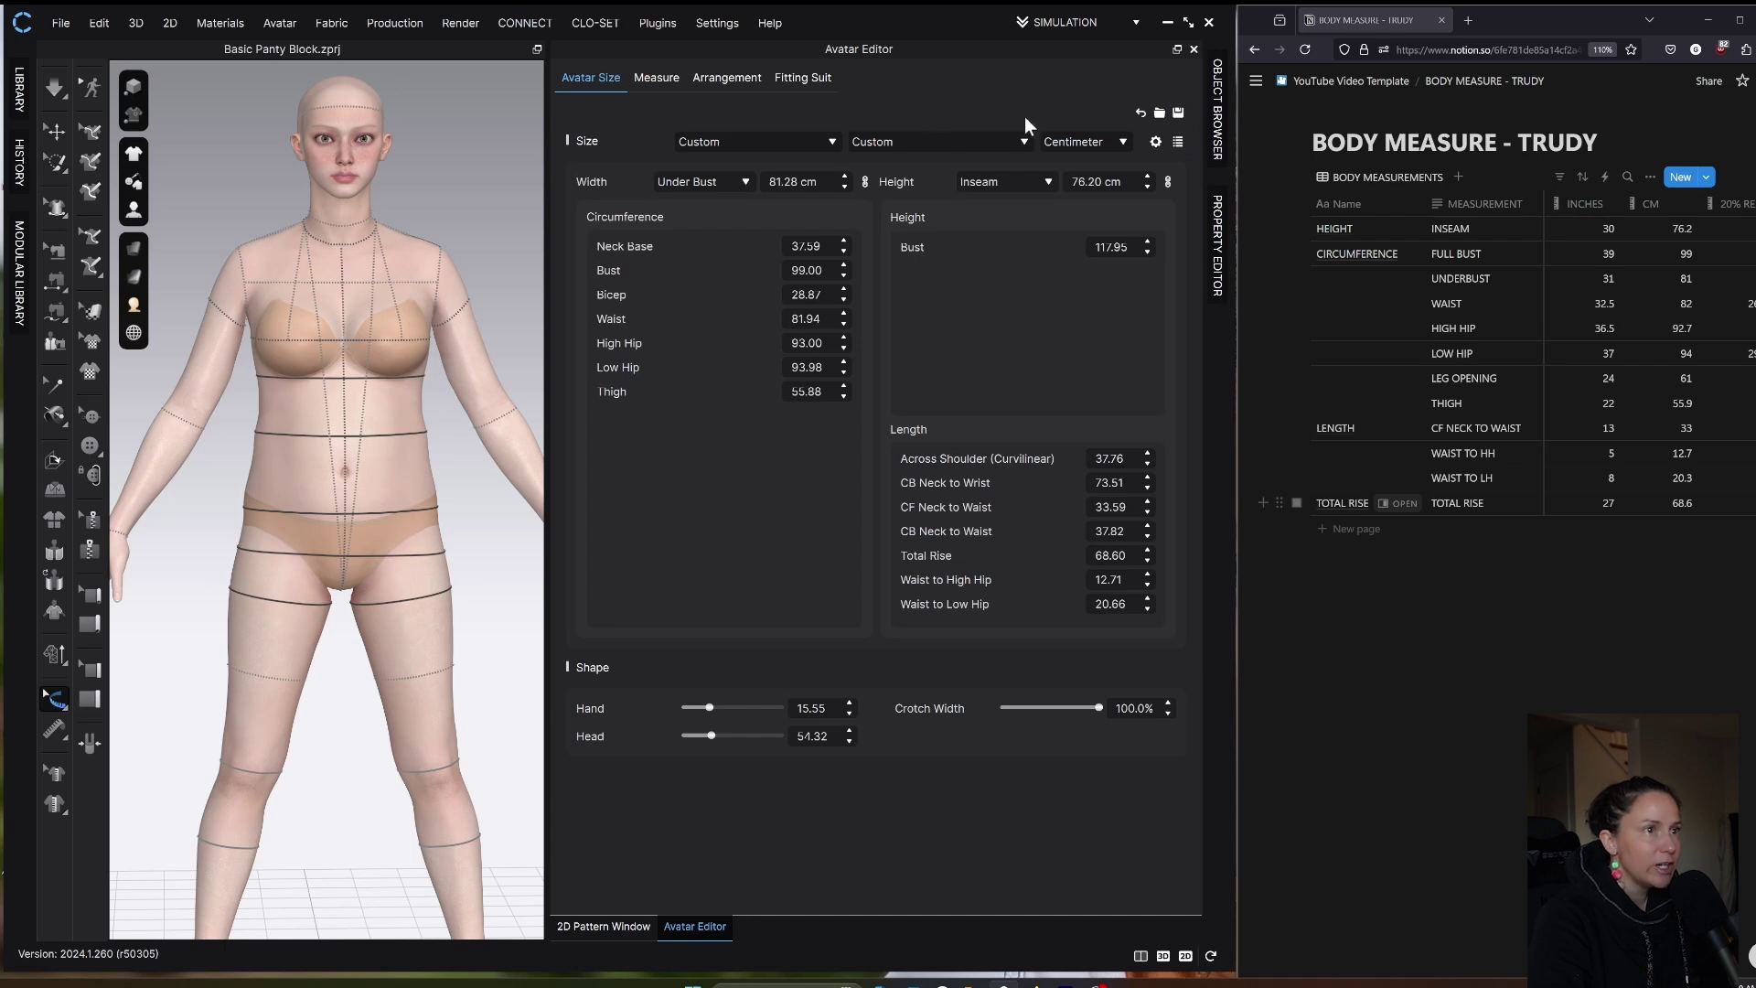
# Step: Save the avatar's measurements as the Custom_Custom avatar size file (*.avs)
pyautogui.click(1178, 112)
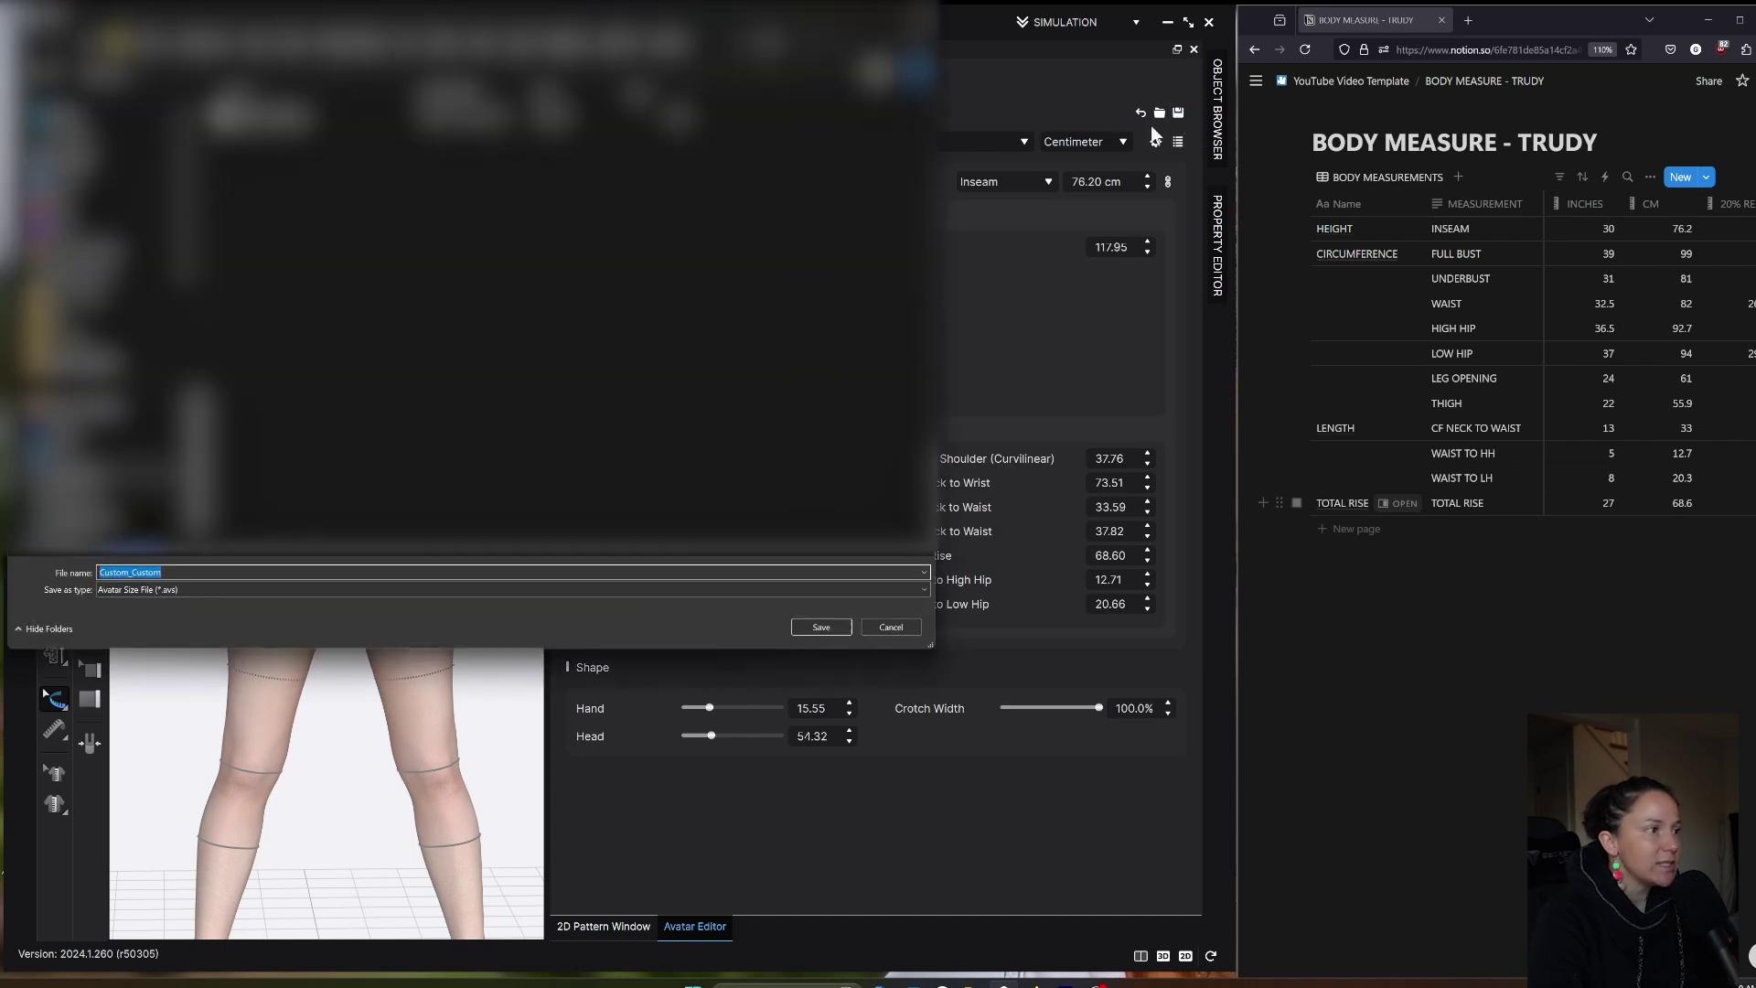
pyautogui.click(185, 592)
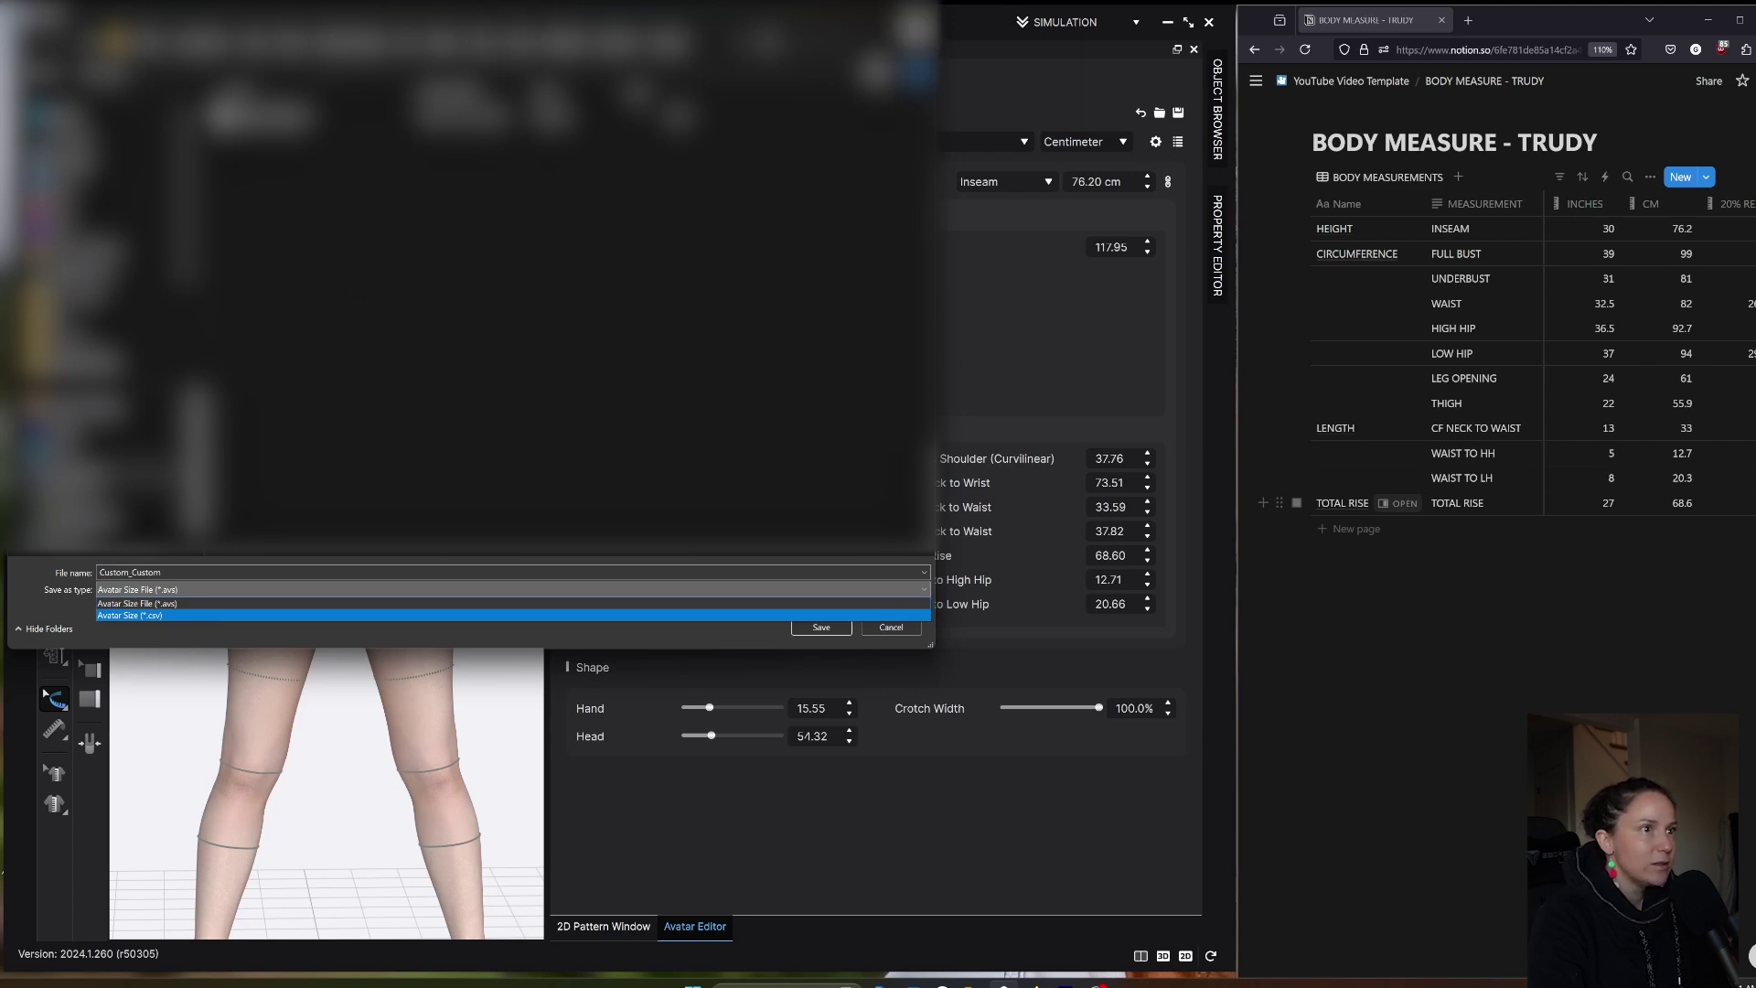
pyautogui.press('Escape')
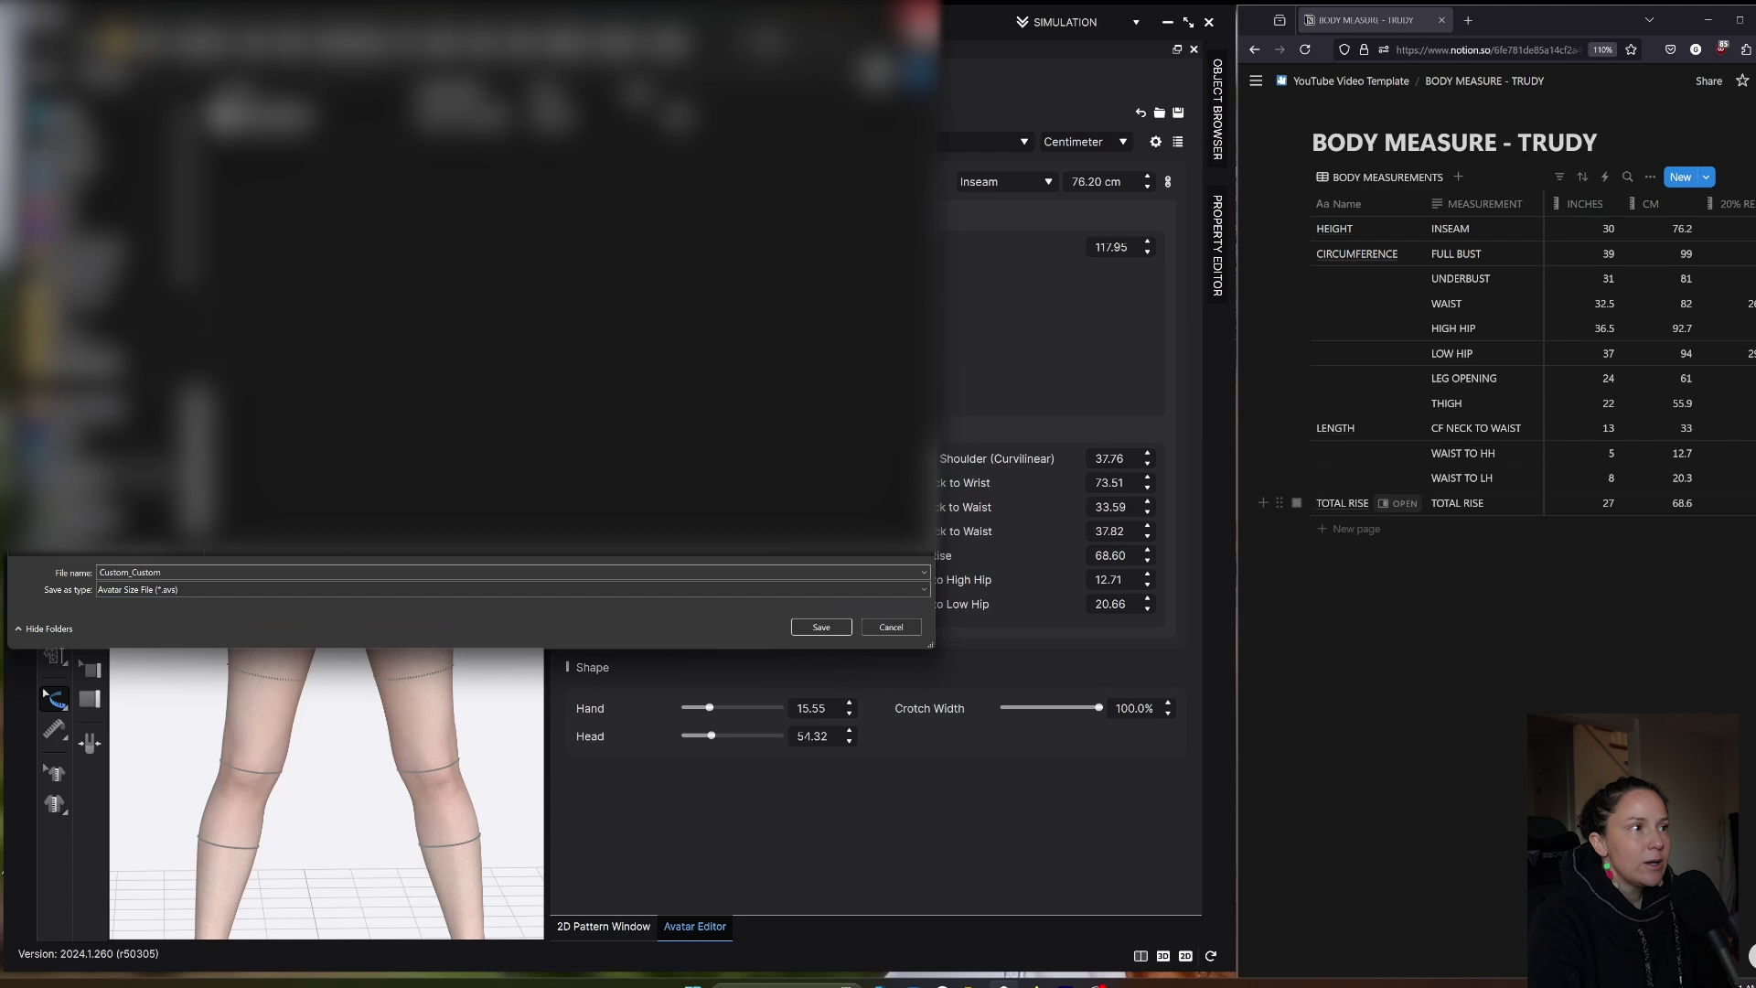
pyautogui.press('Escape')
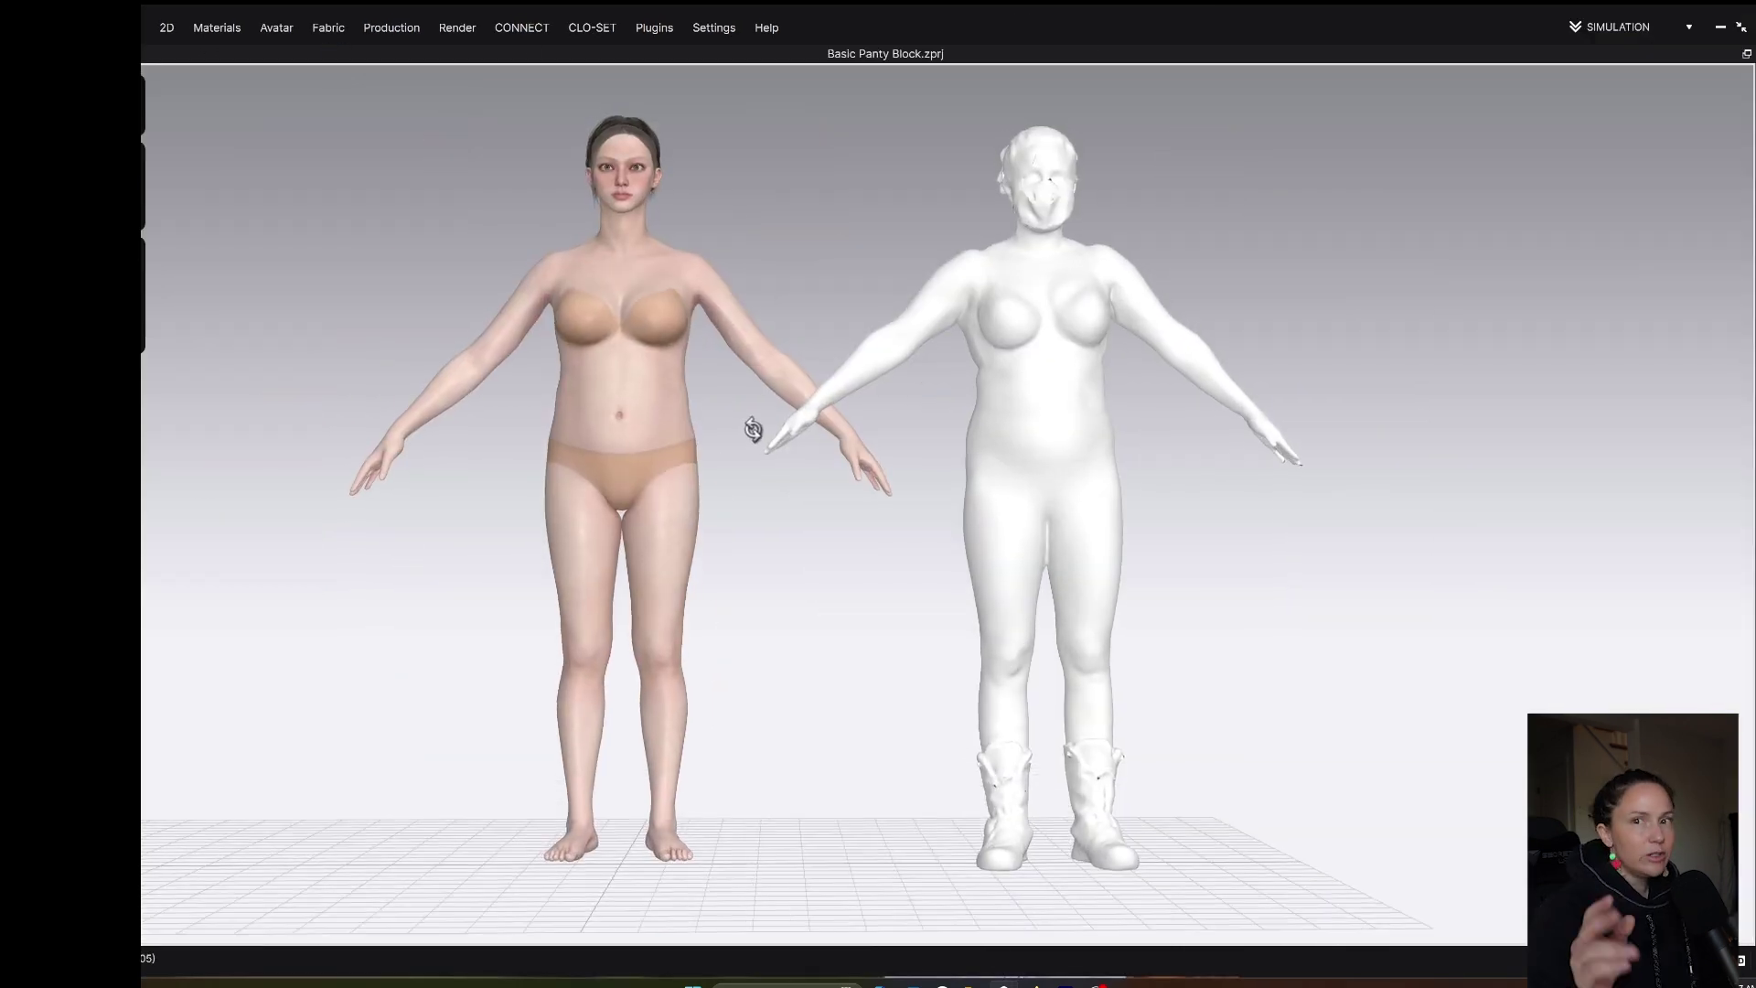
# Step: Orbit the view to compare the avatar and body scan from several angles
pyautogui.moveTo(752, 430); pyautogui.dragTo(745, 431, button='right')
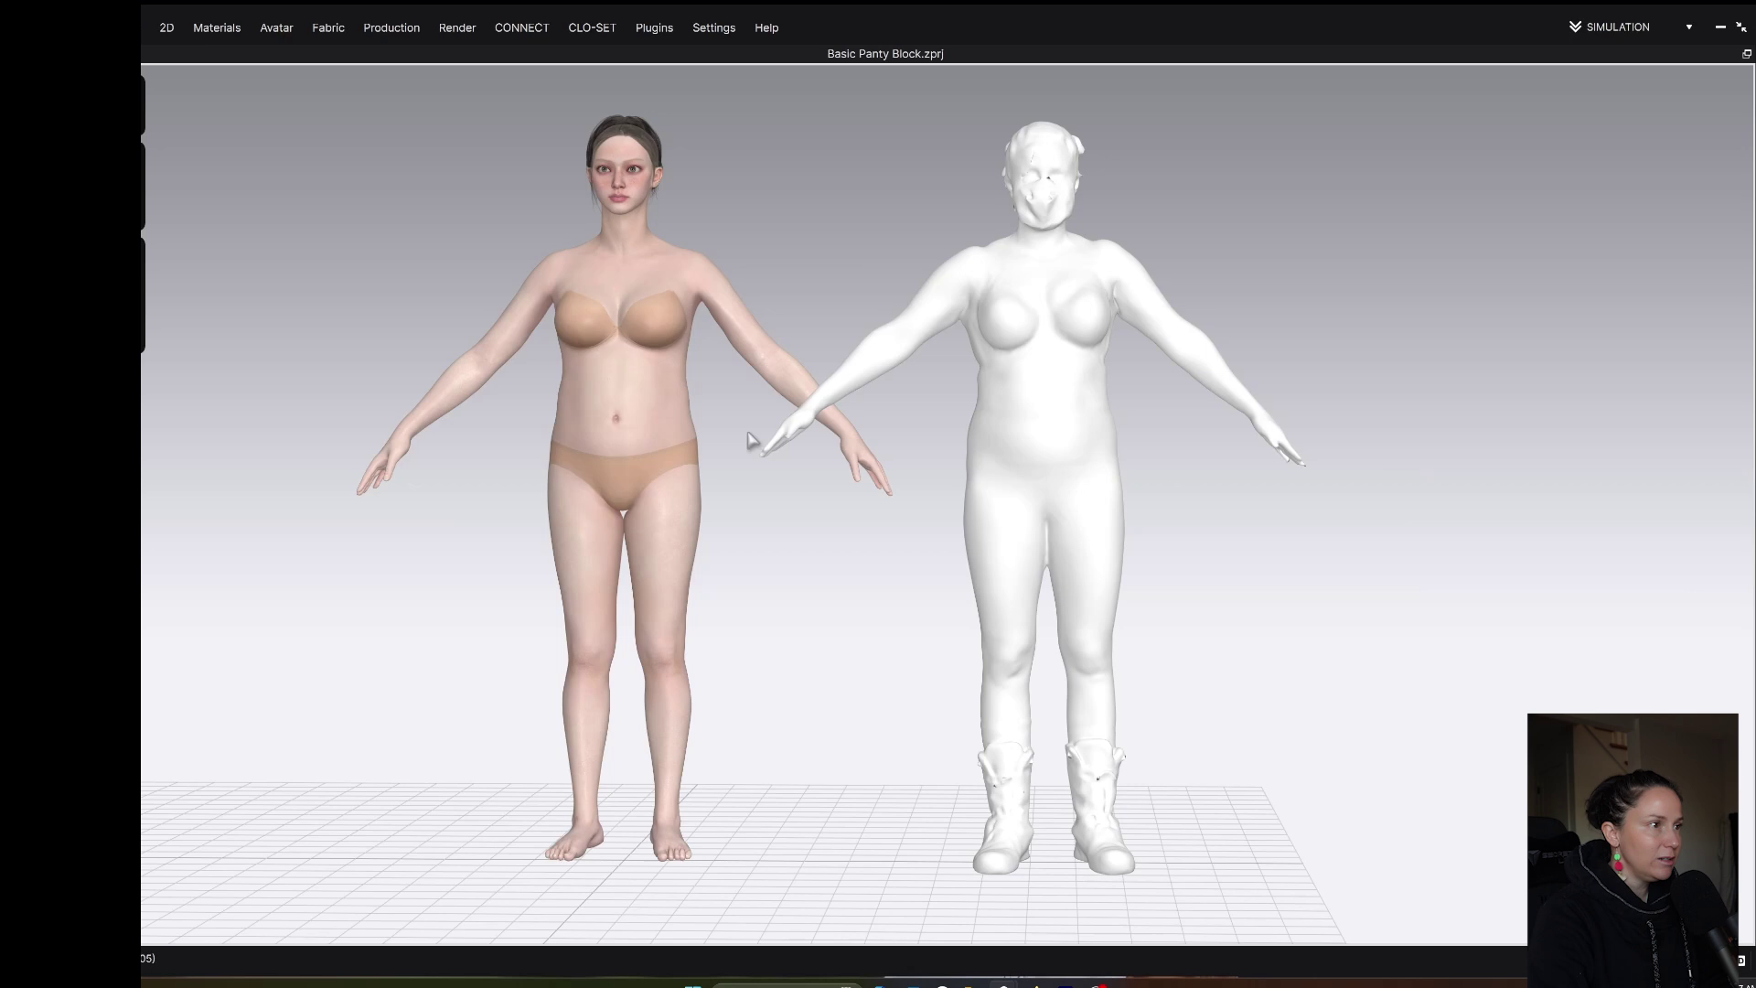
pyautogui.moveTo(727, 349); pyautogui.dragTo(737, 447, button='right')
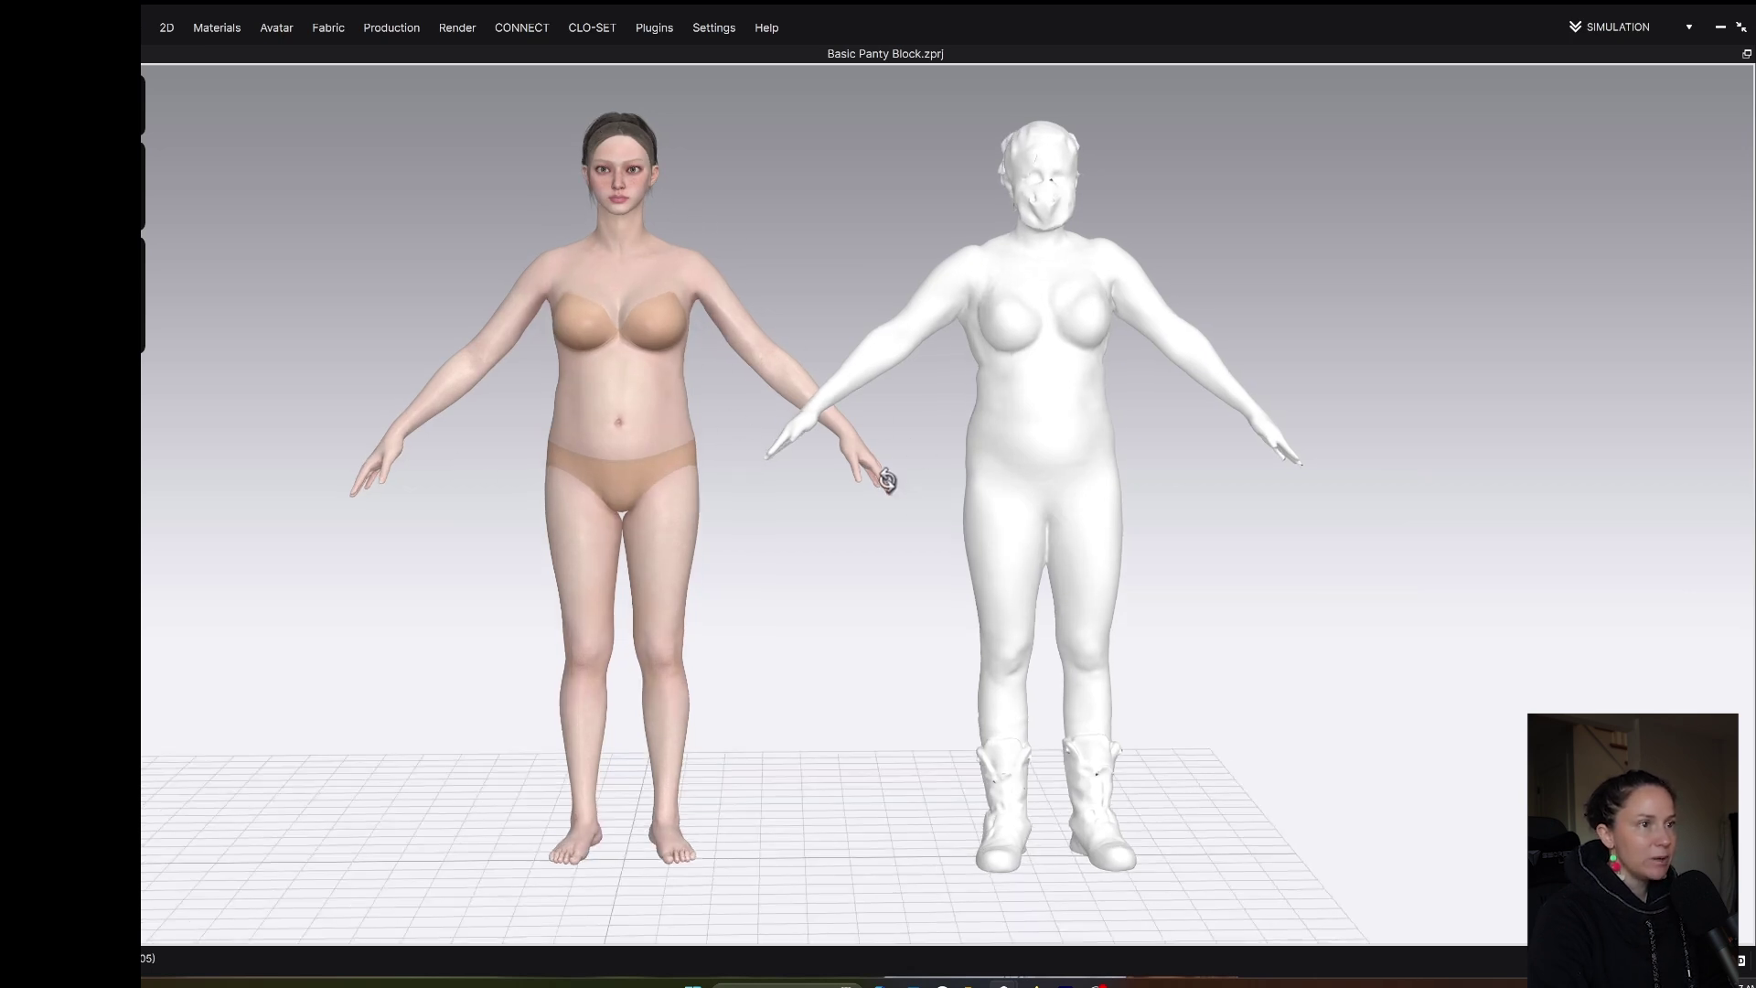
pyautogui.moveTo(886, 481); pyautogui.dragTo(889, 483, button='right')
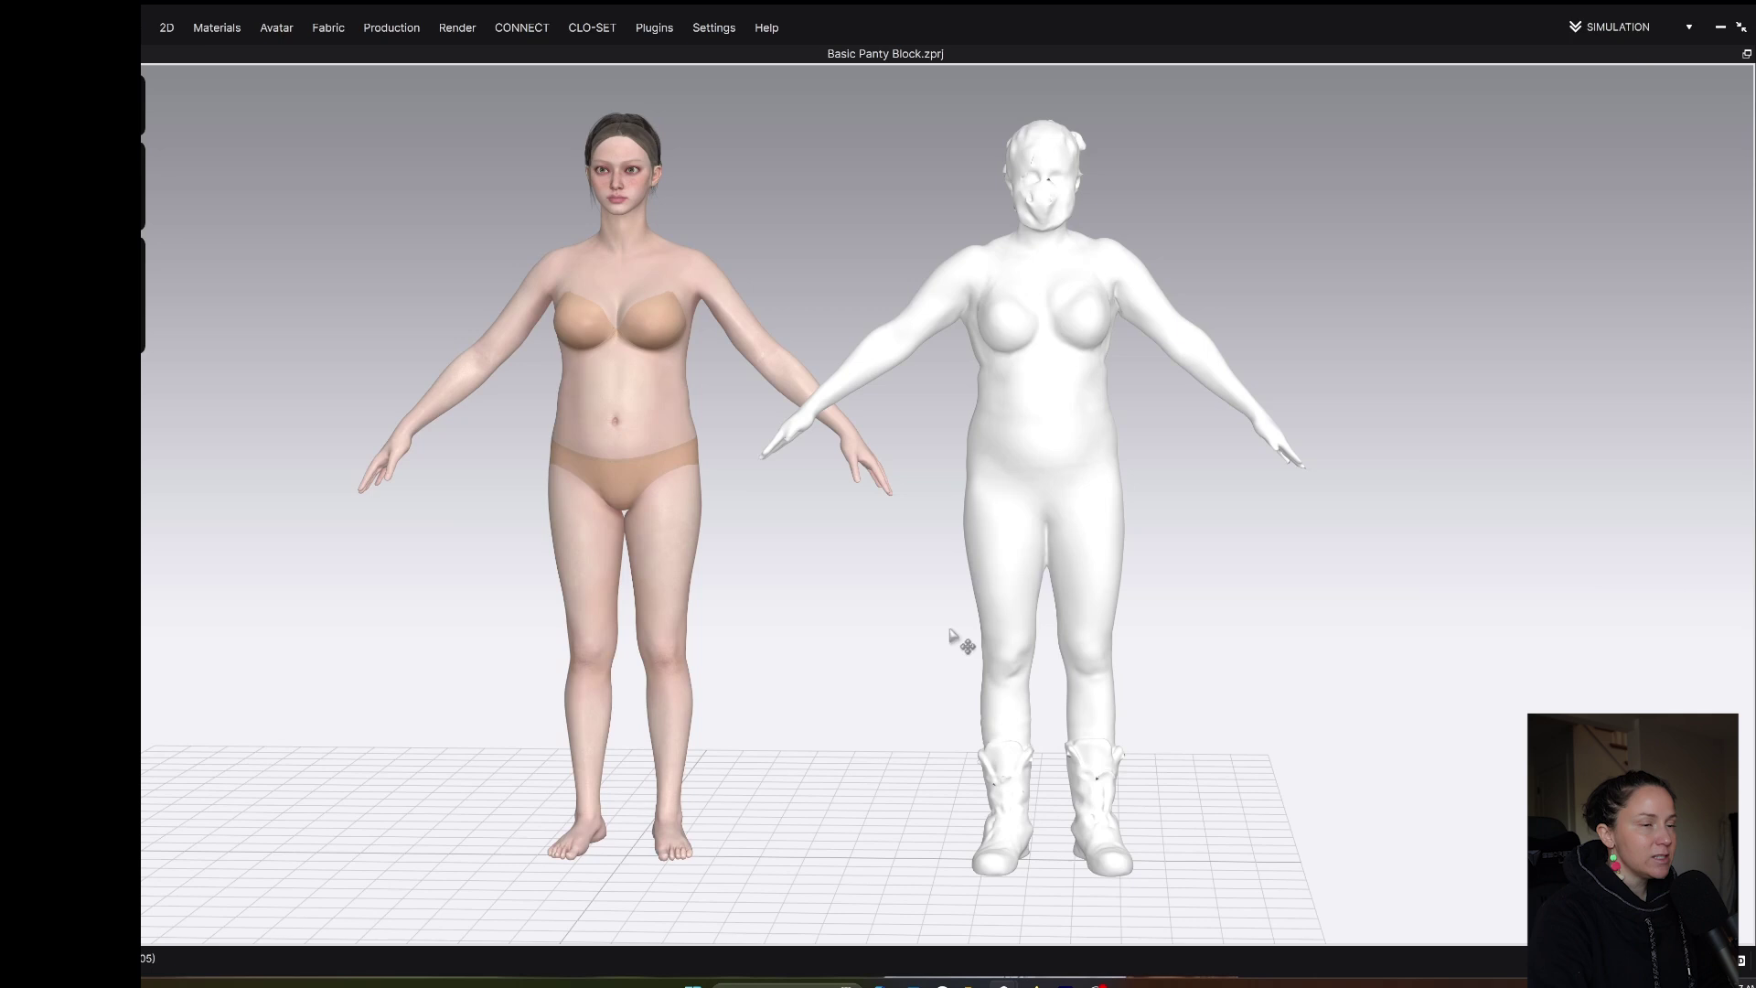
pyautogui.moveTo(951, 636); pyautogui.dragTo(826, 632, button='right')
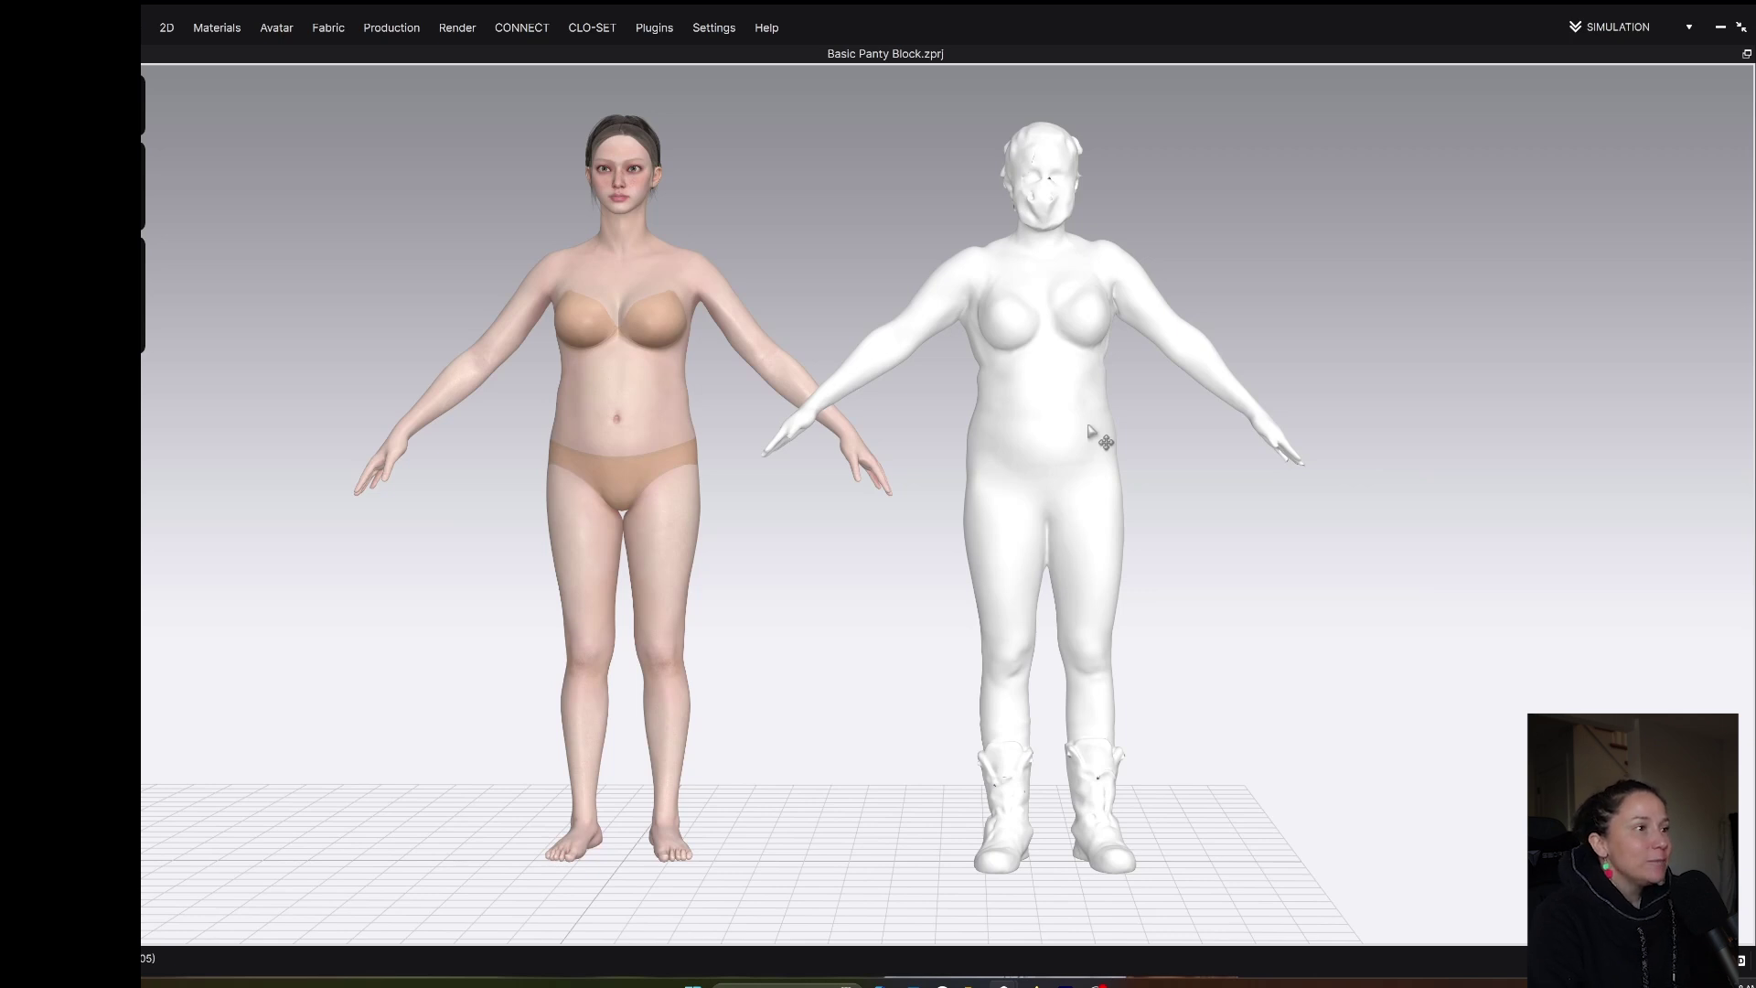
pyautogui.moveTo(912, 580); pyautogui.dragTo(870, 573, button='right')
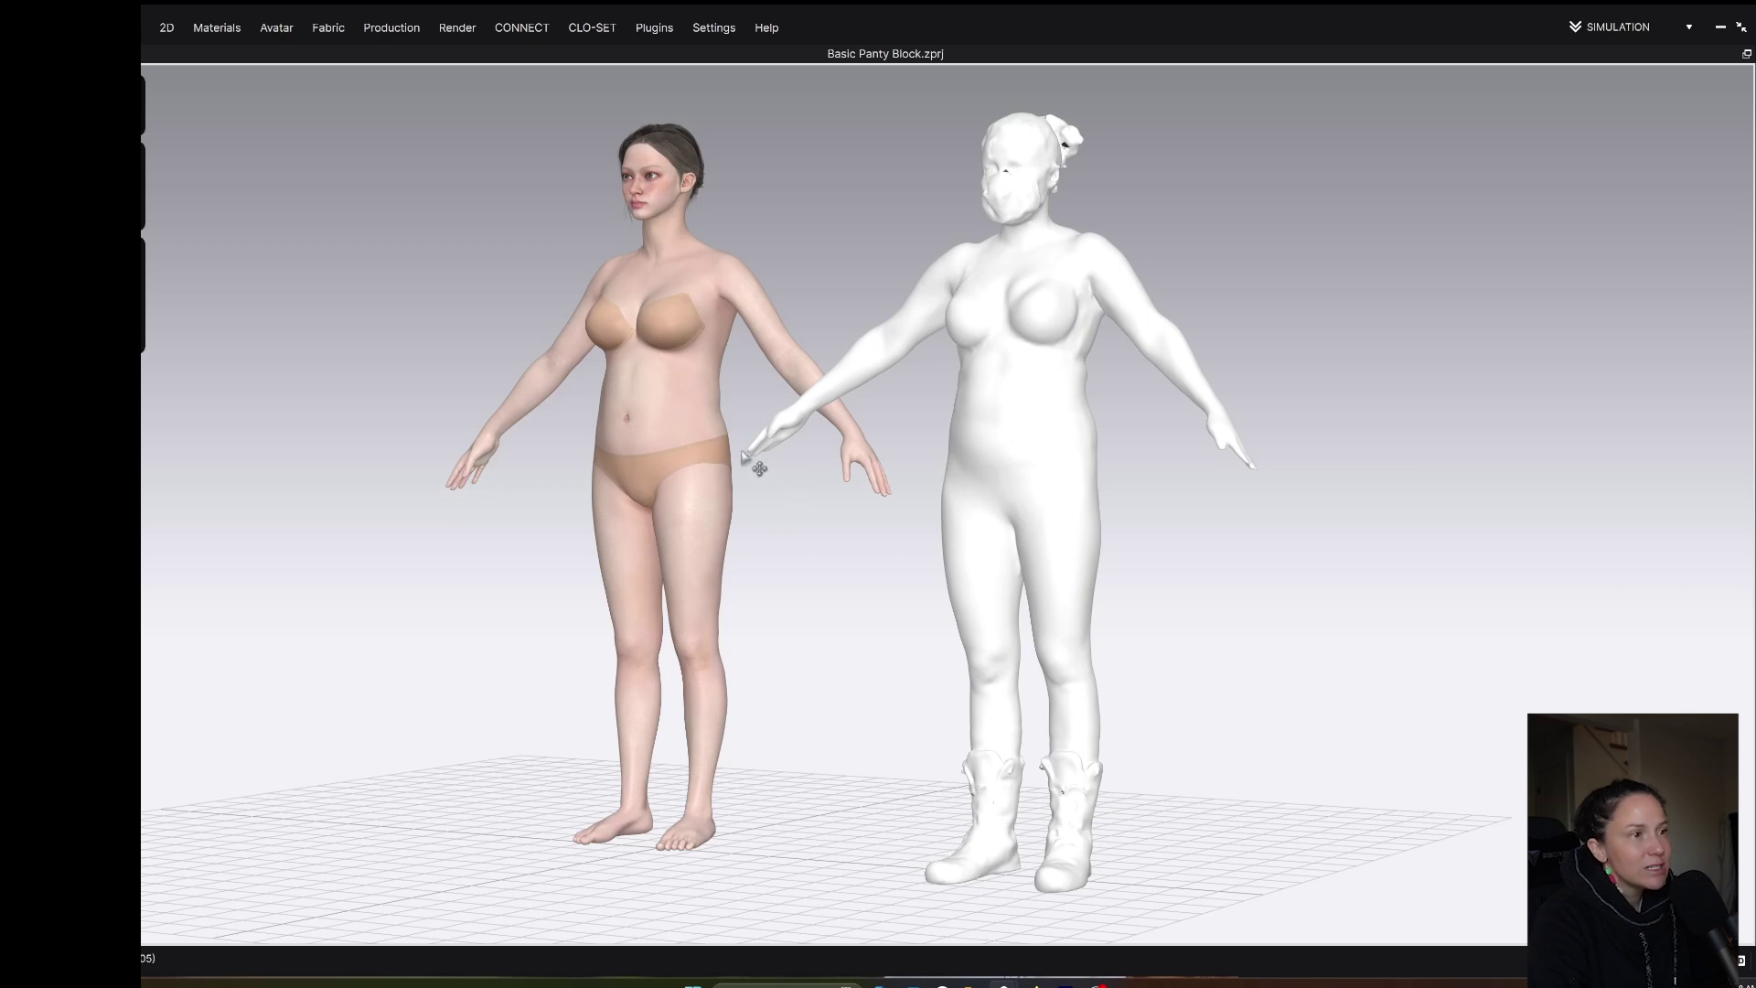
pyautogui.moveTo(831, 545); pyautogui.dragTo(681, 539, button='right')
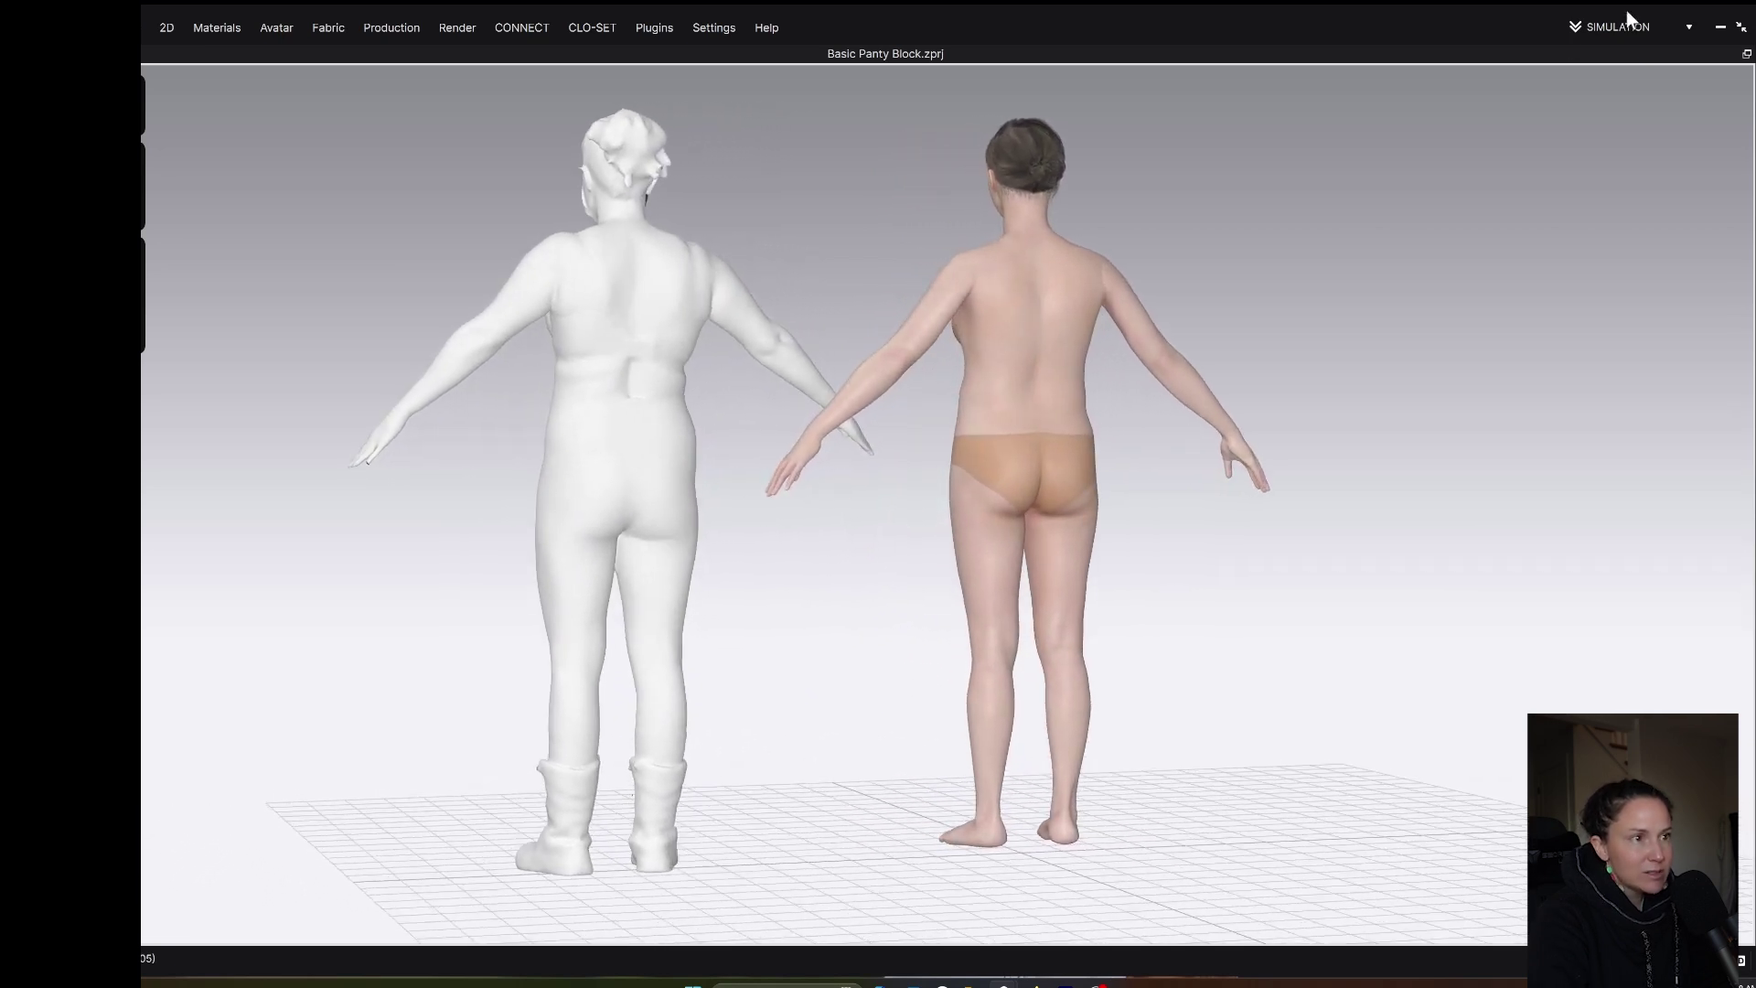
# Step: Delete the body scan from the scene and restore the window to the split layout
pyautogui.click(643, 446)
pyautogui.press('Delete')
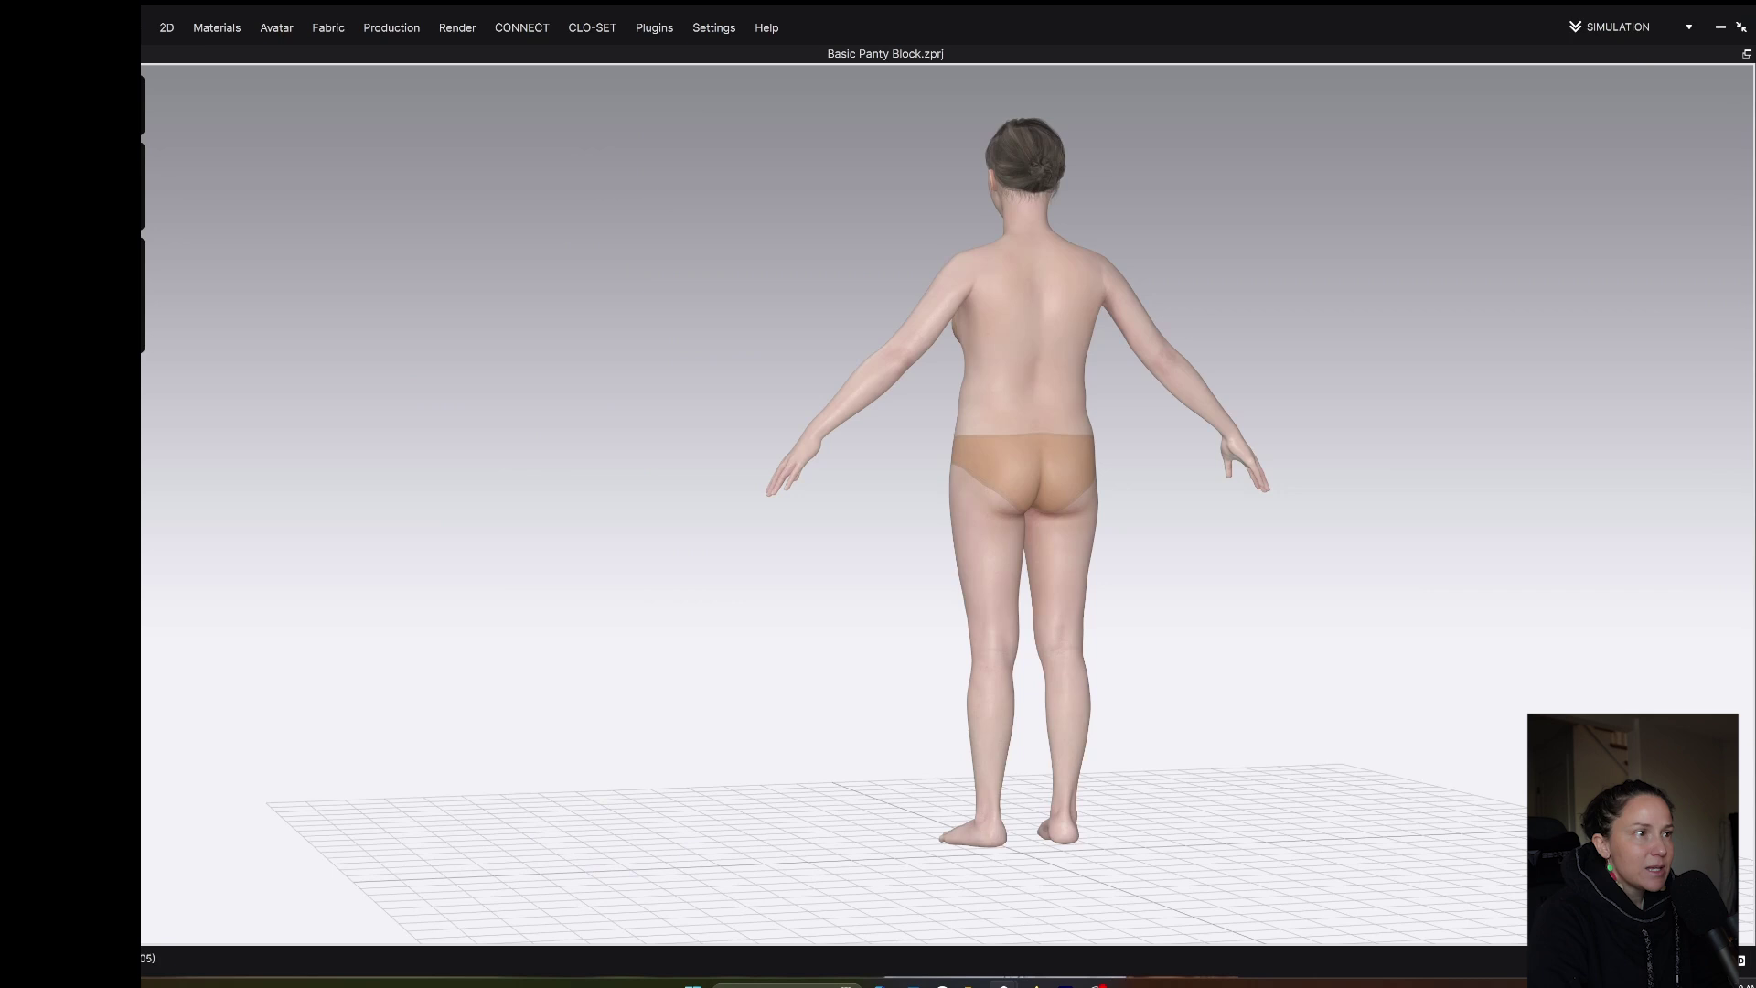
pyautogui.click(1741, 27)
pyautogui.moveTo(688, 428); pyautogui.dragTo(772, 463, button='right')
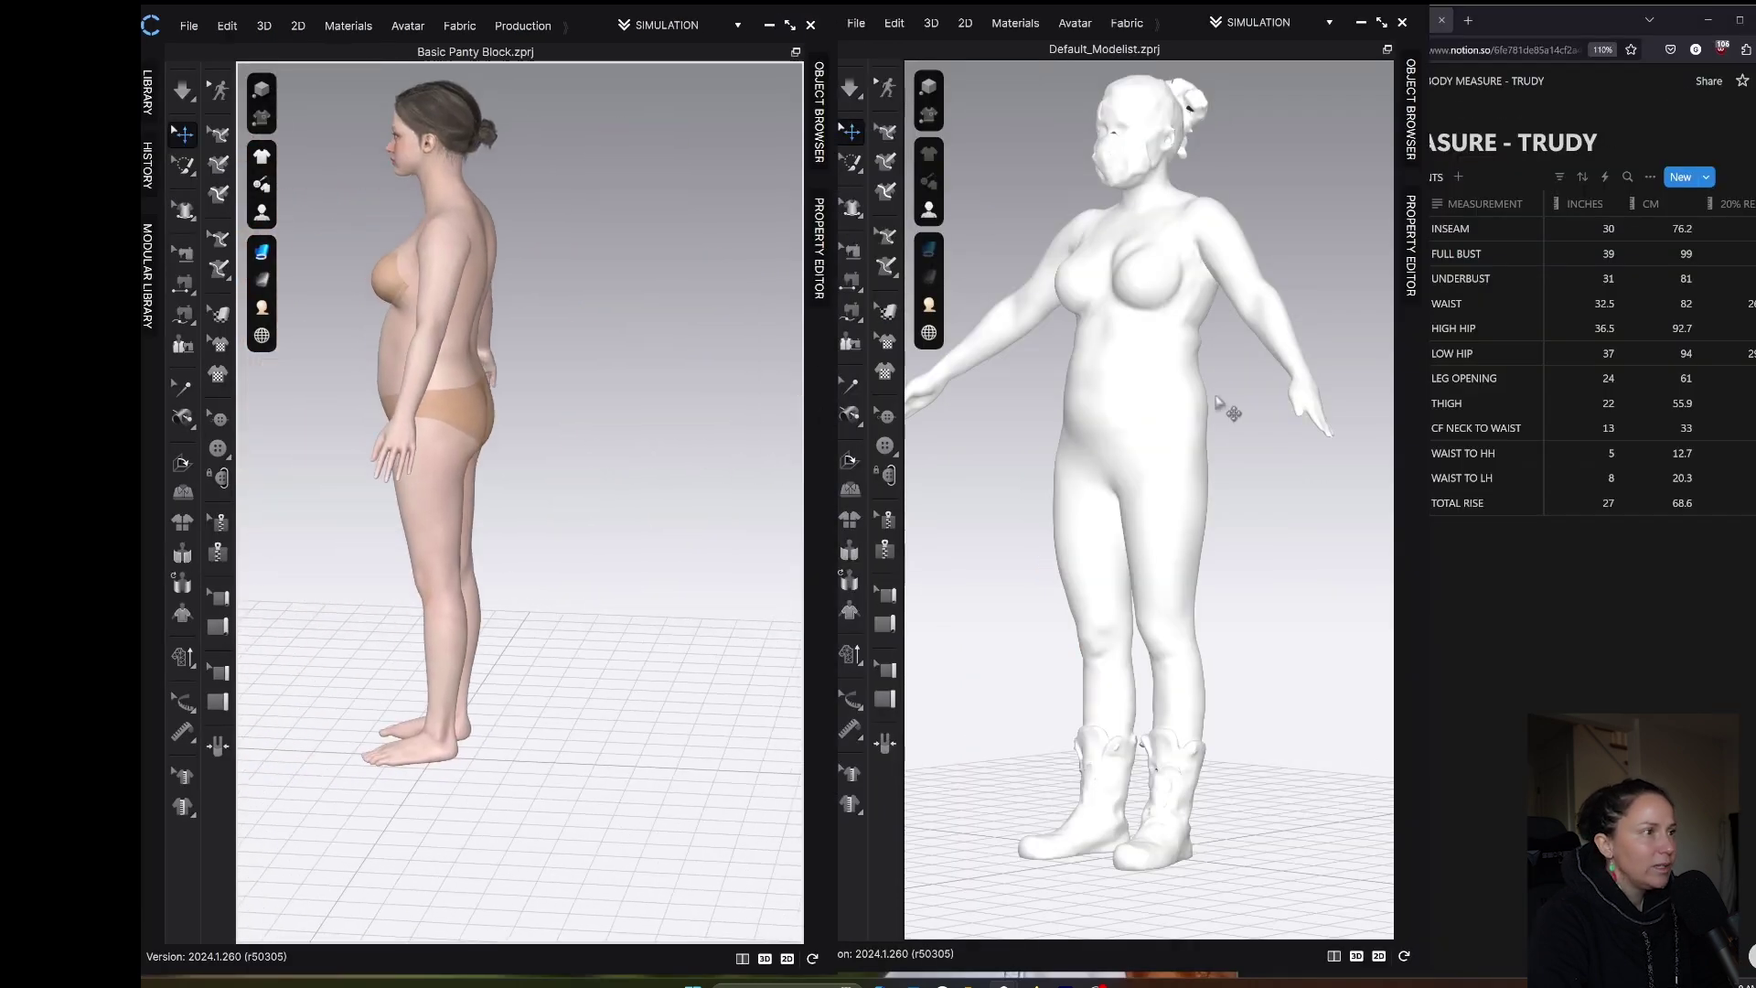
pyautogui.scroll(5, 449, 473)
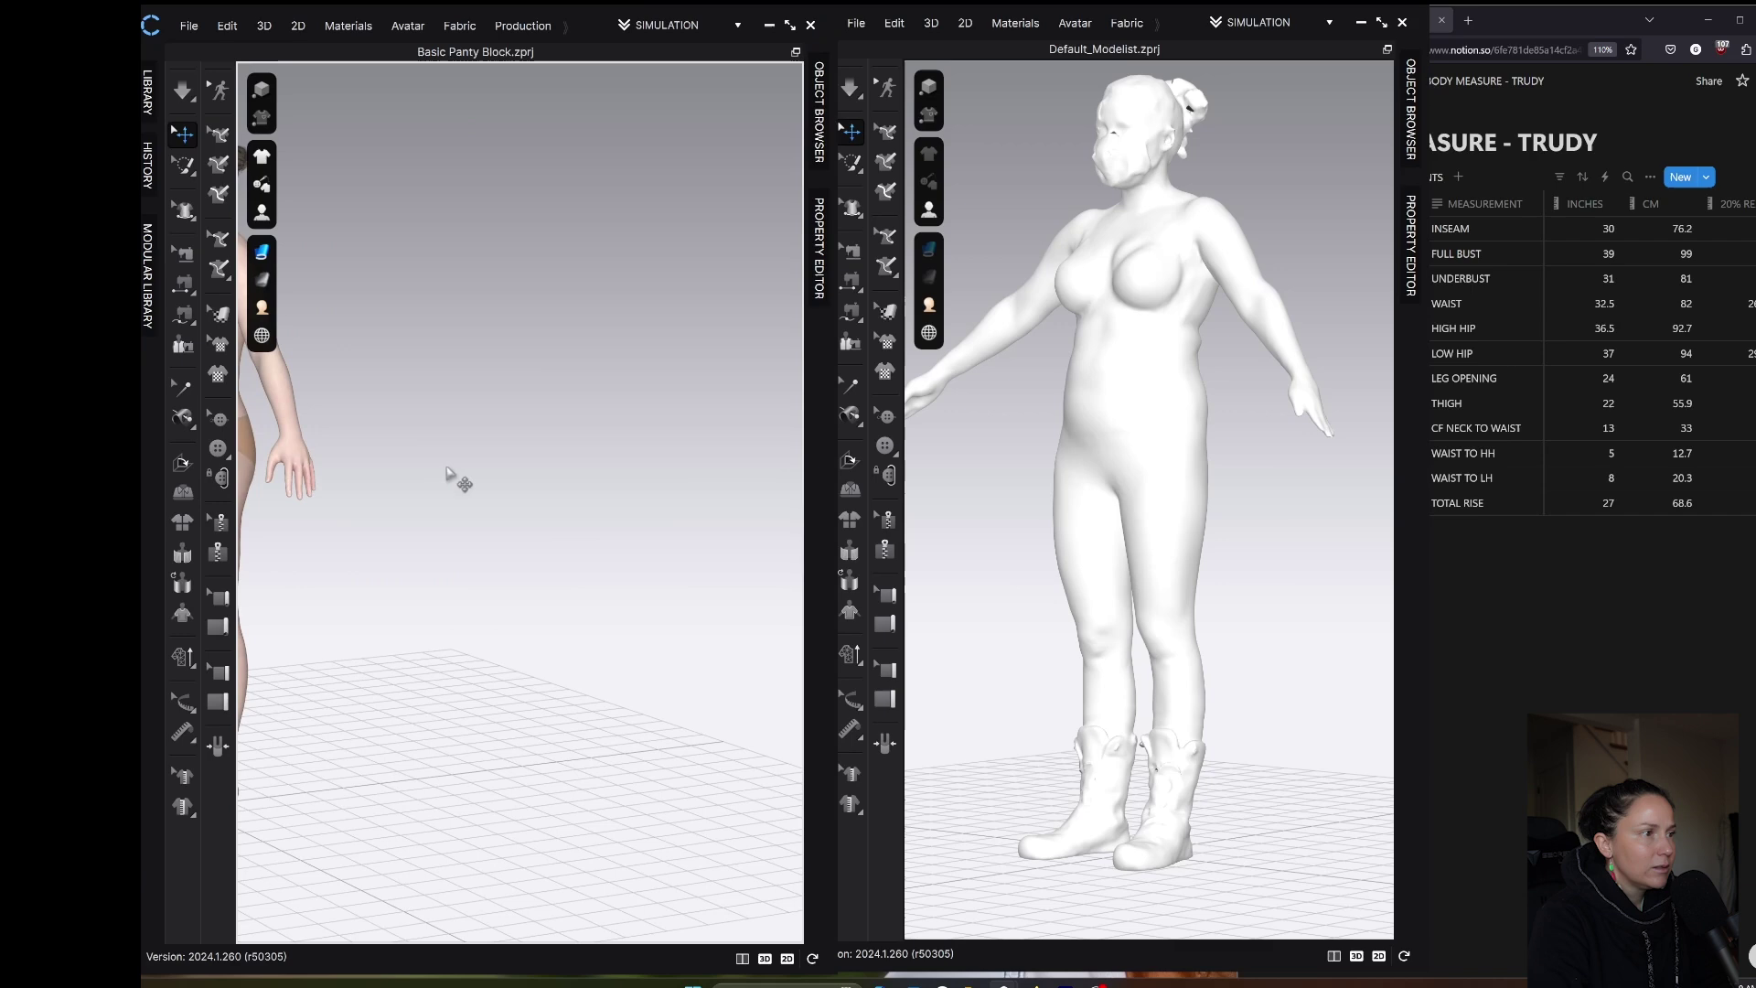
pyautogui.scroll(-5, 729, 501)
pyautogui.moveTo(506, 420); pyautogui.dragTo(665, 391, button='right')
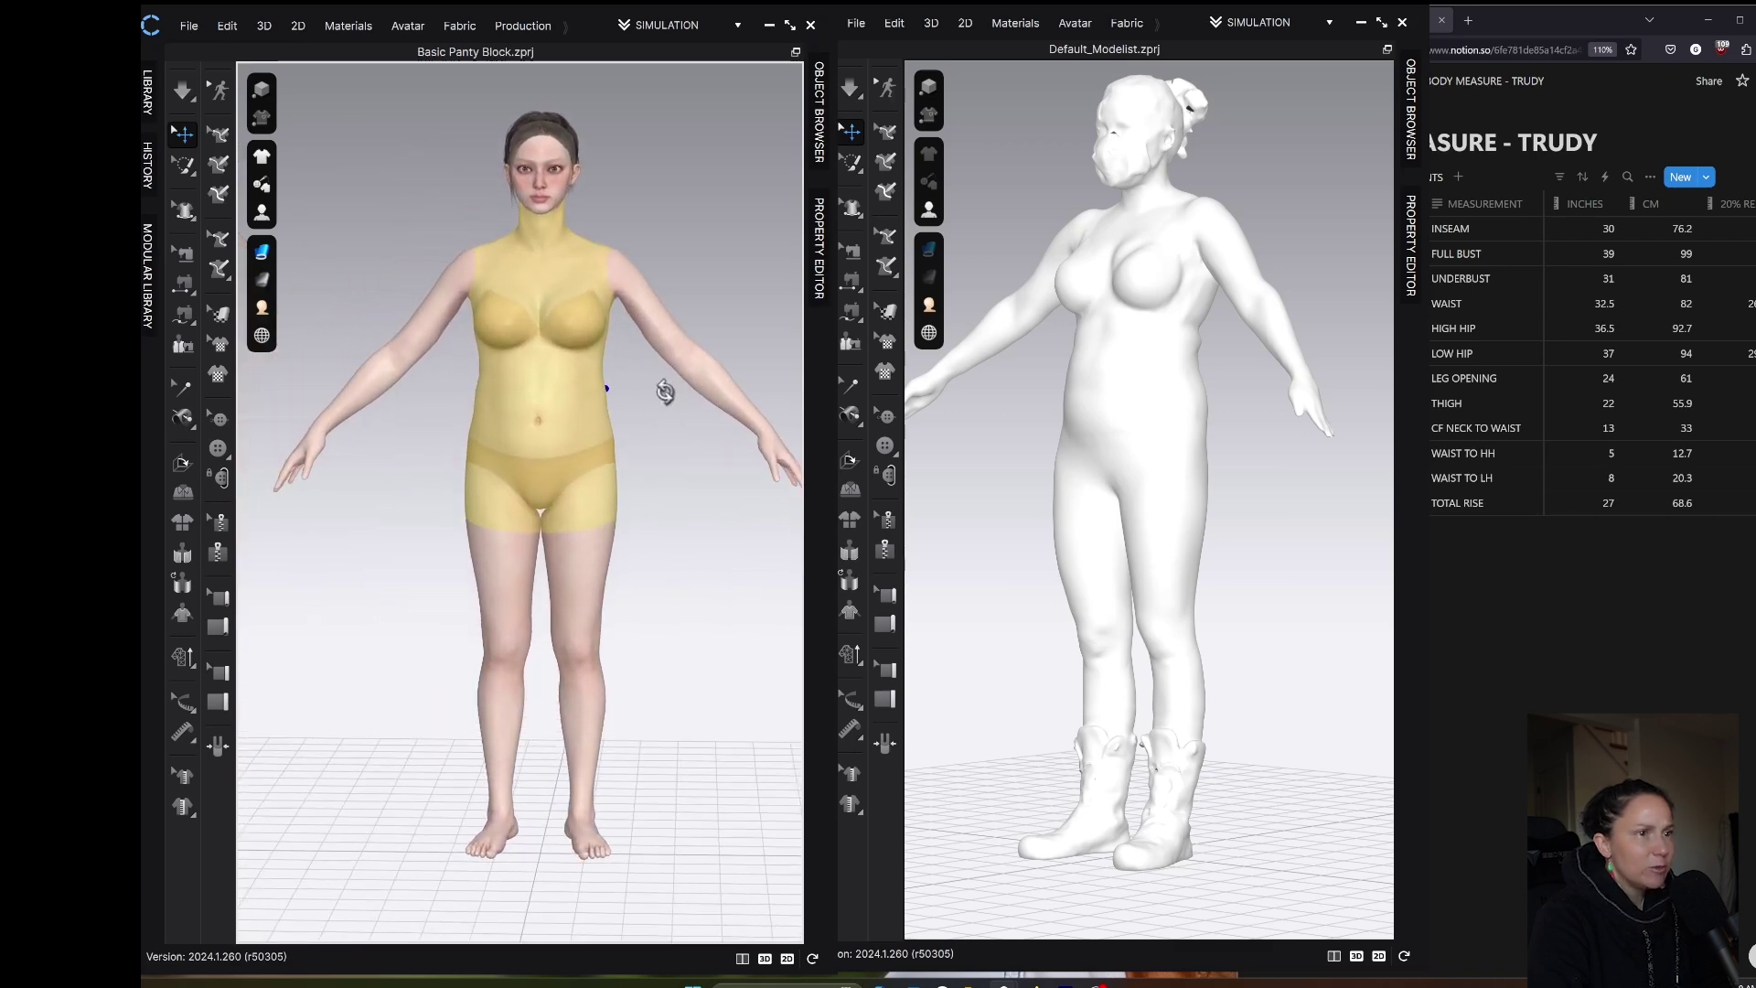
pyautogui.moveTo(1221, 455); pyautogui.dragTo(1205, 489, button='right')
pyautogui.moveTo(1205, 489)
pyautogui.mouseDown(button='middle')
pyautogui.moveTo(1155, 522)
pyautogui.moveTo(1261, 481)
pyautogui.moveTo(1203, 500)
pyautogui.mouseUp(button='middle')
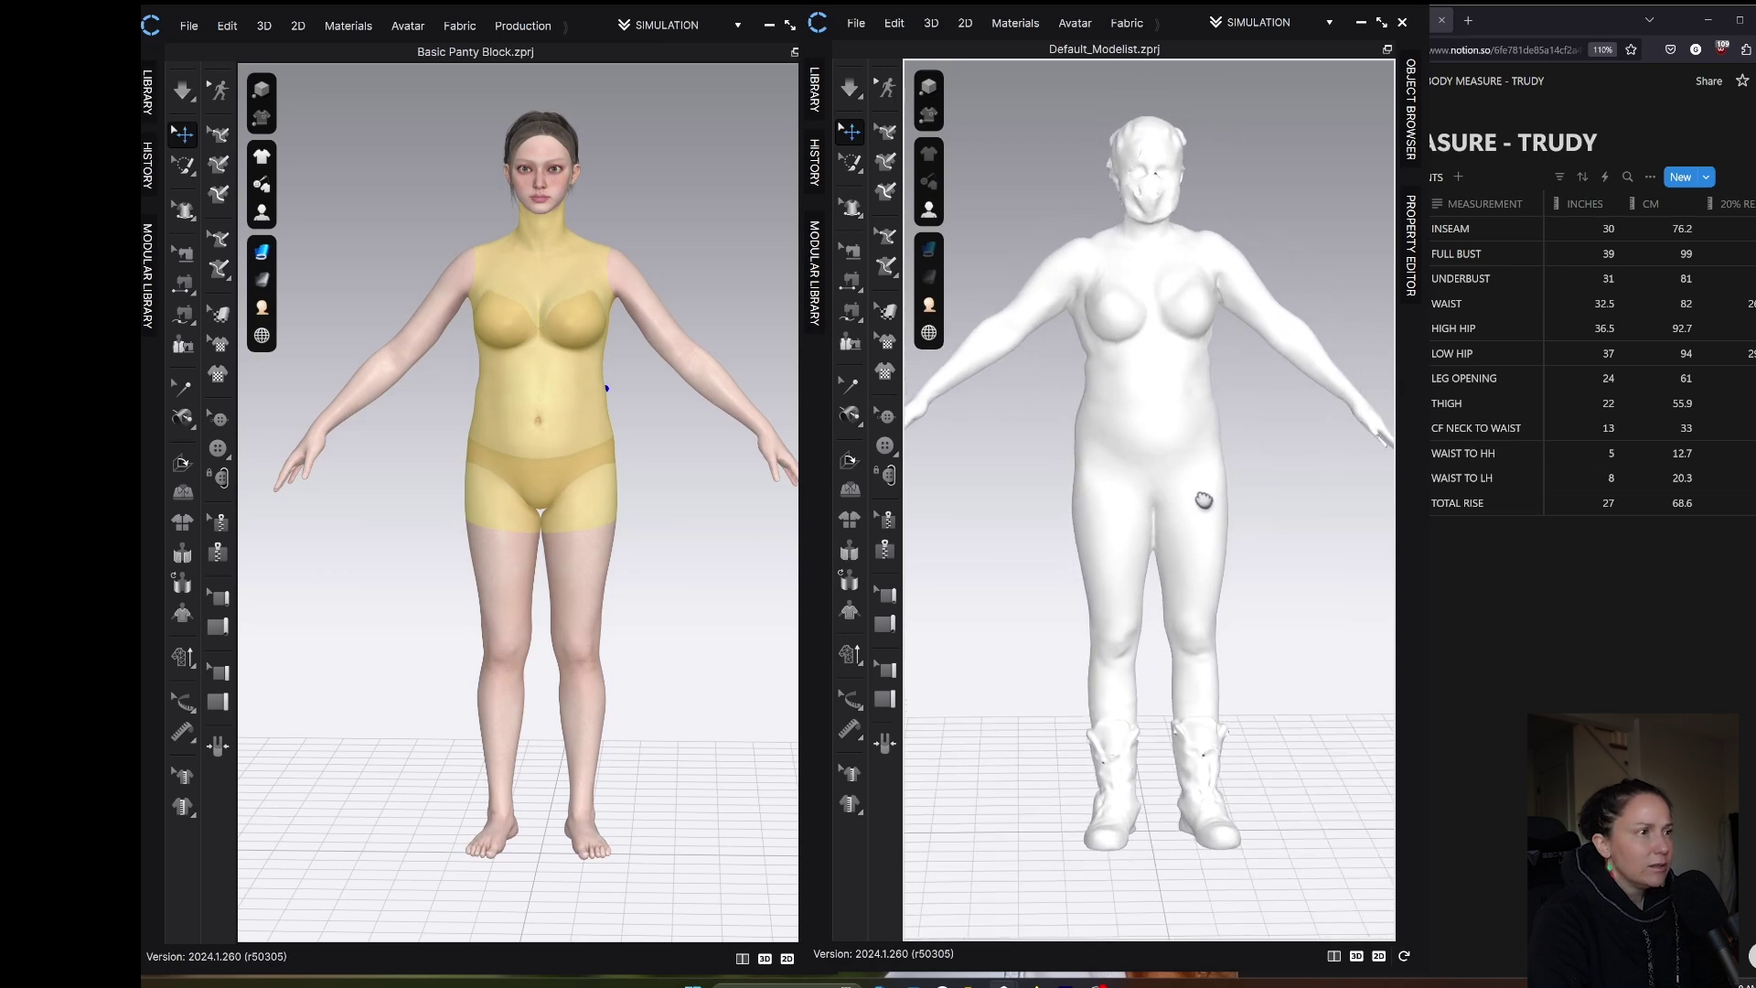
pyautogui.click(659, 487)
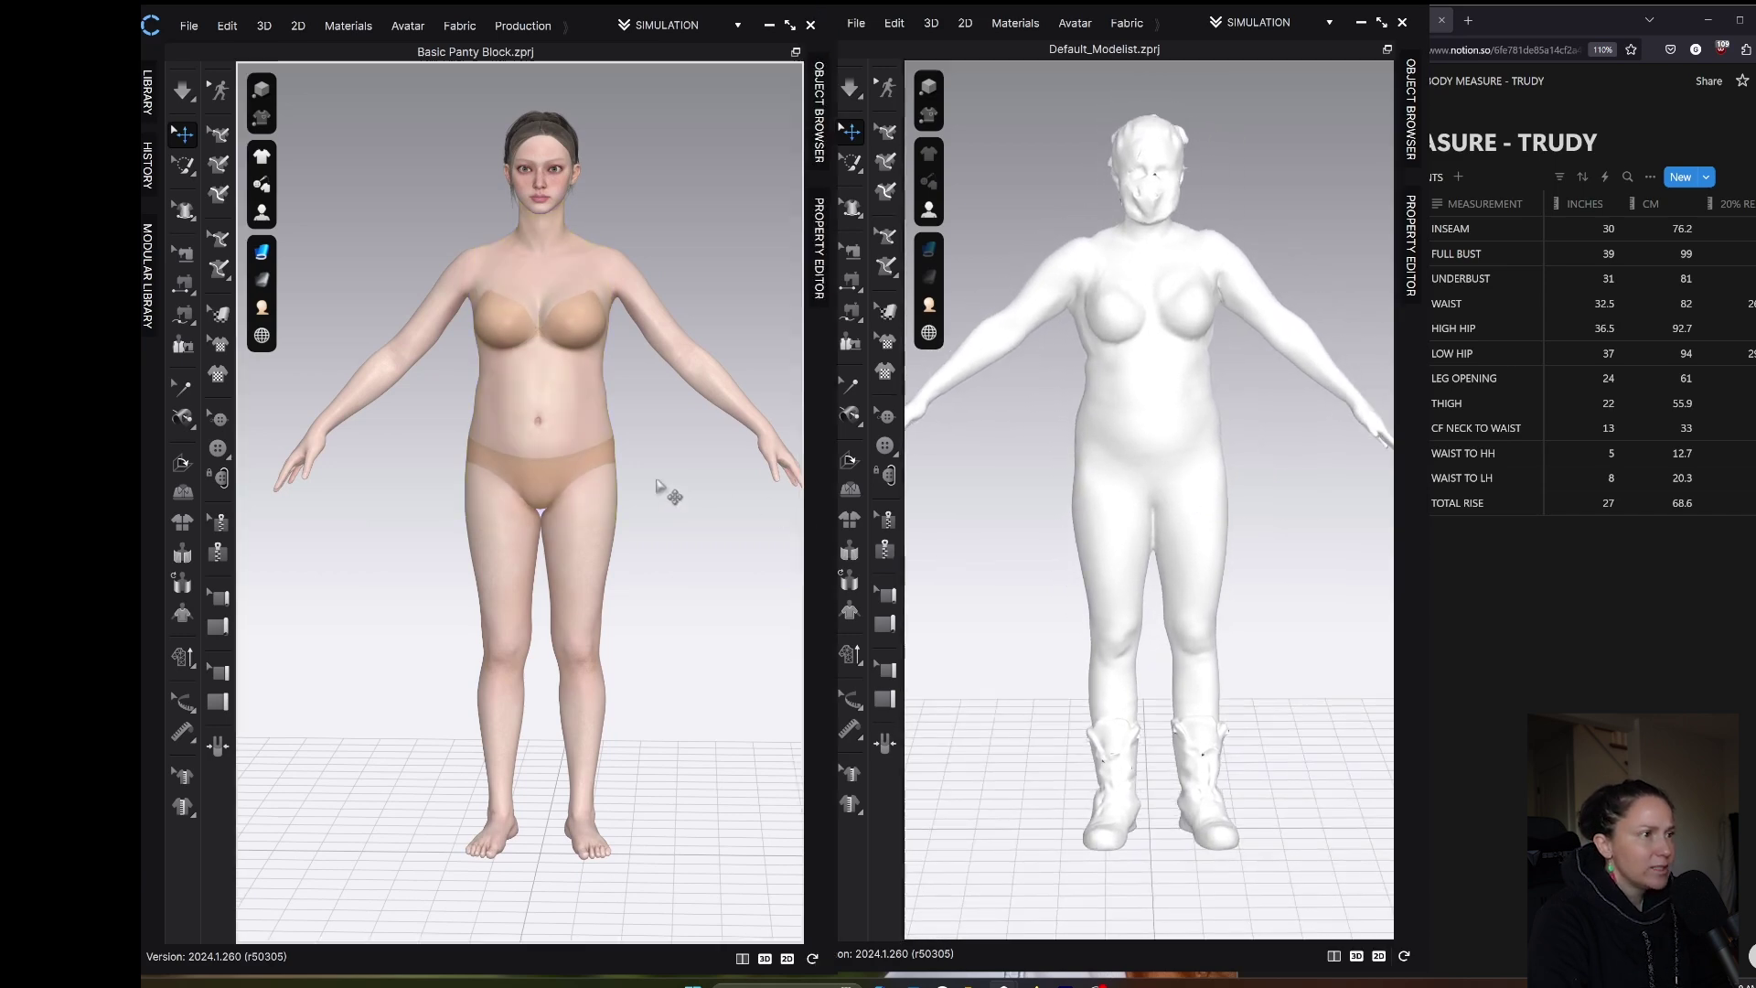
pyautogui.moveTo(686, 513); pyautogui.dragTo(586, 509, button='right')
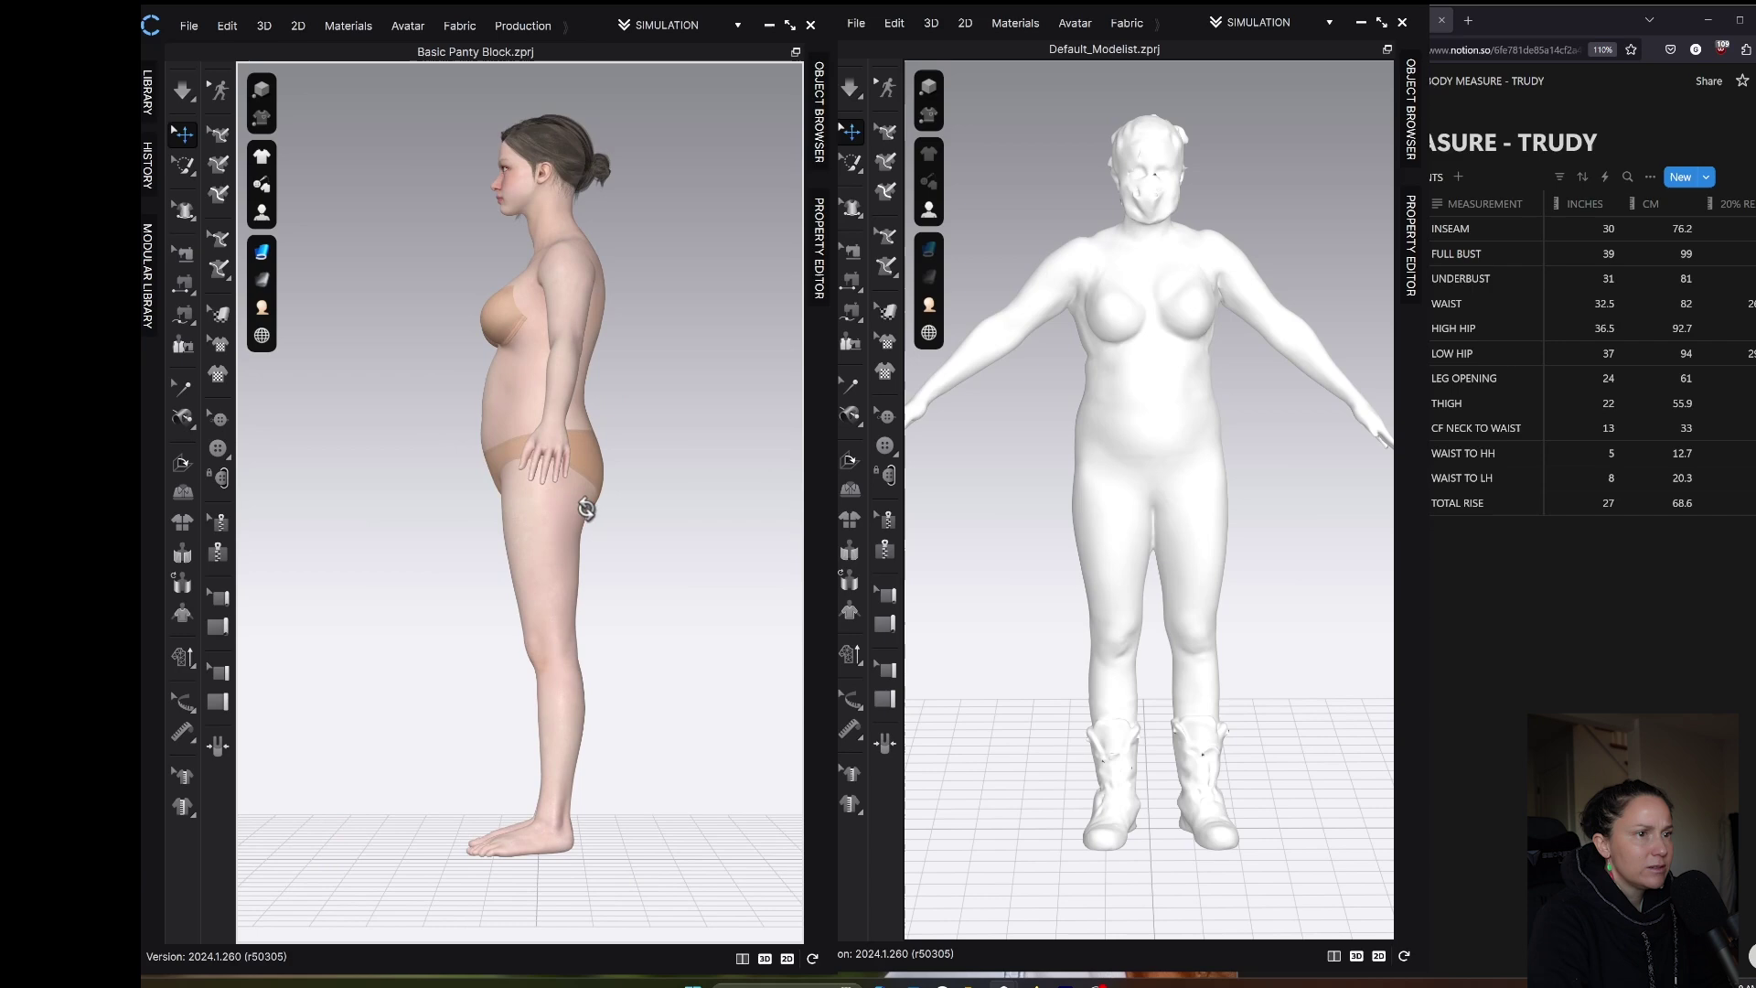
pyautogui.moveTo(1015, 517); pyautogui.dragTo(949, 502, button='right')
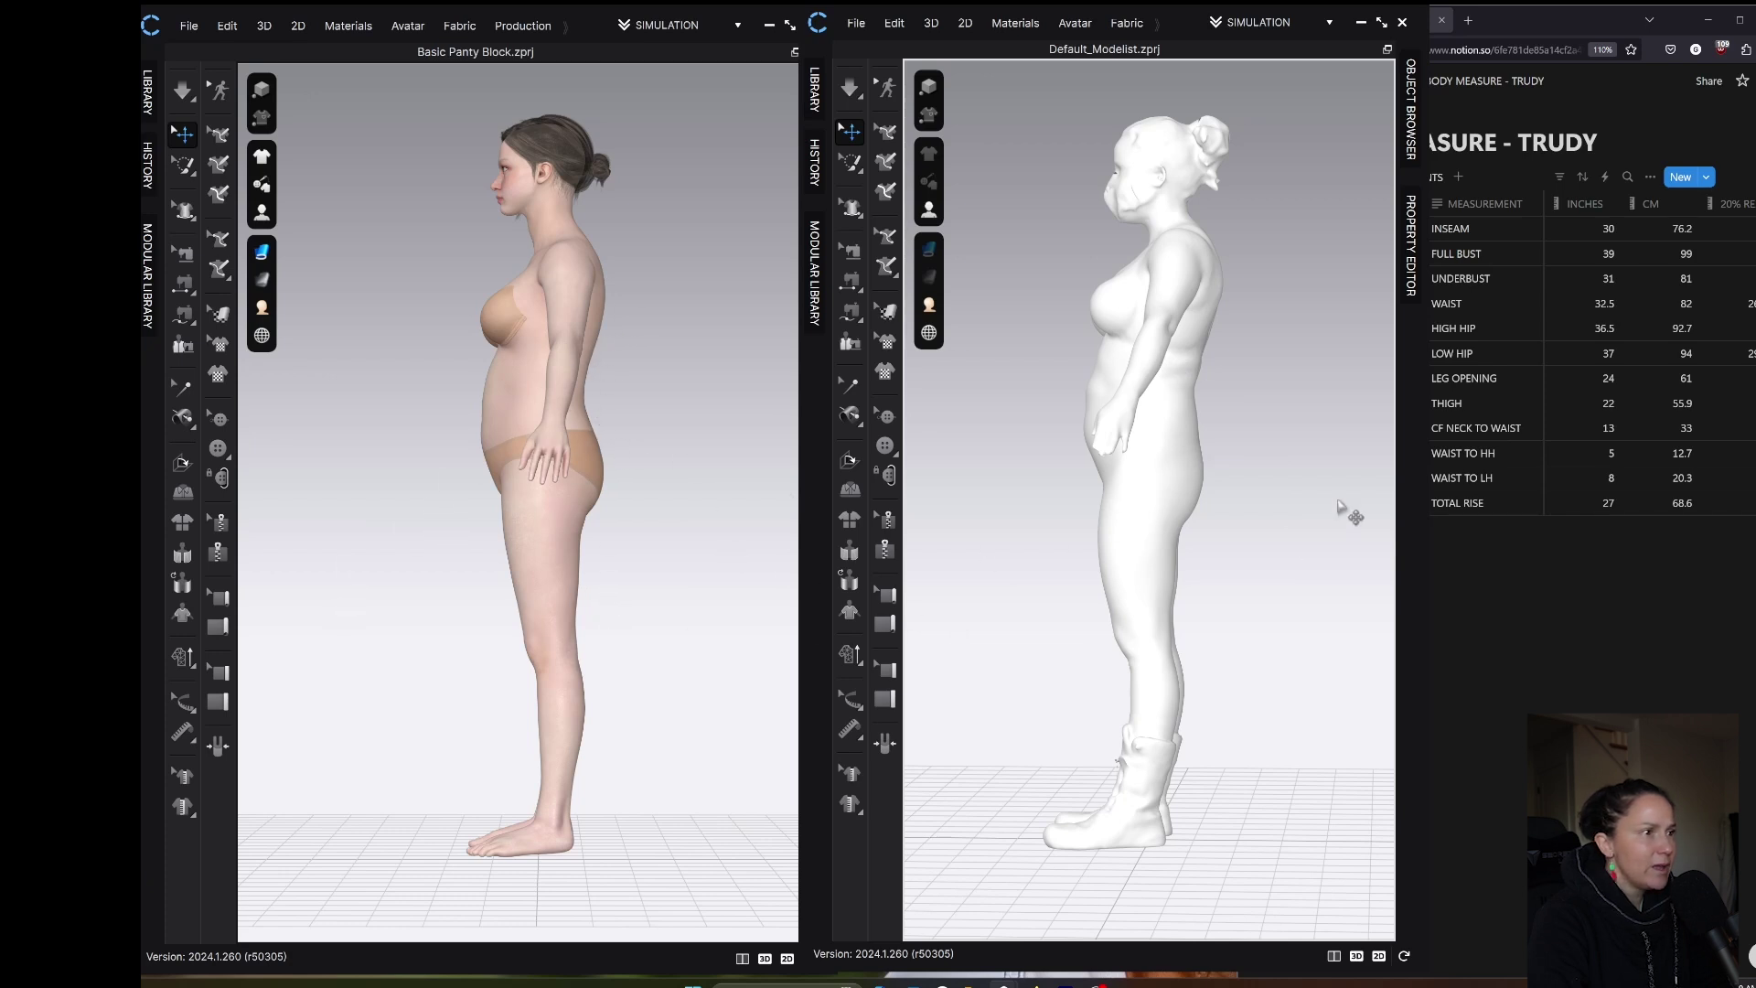
pyautogui.click(597, 578)
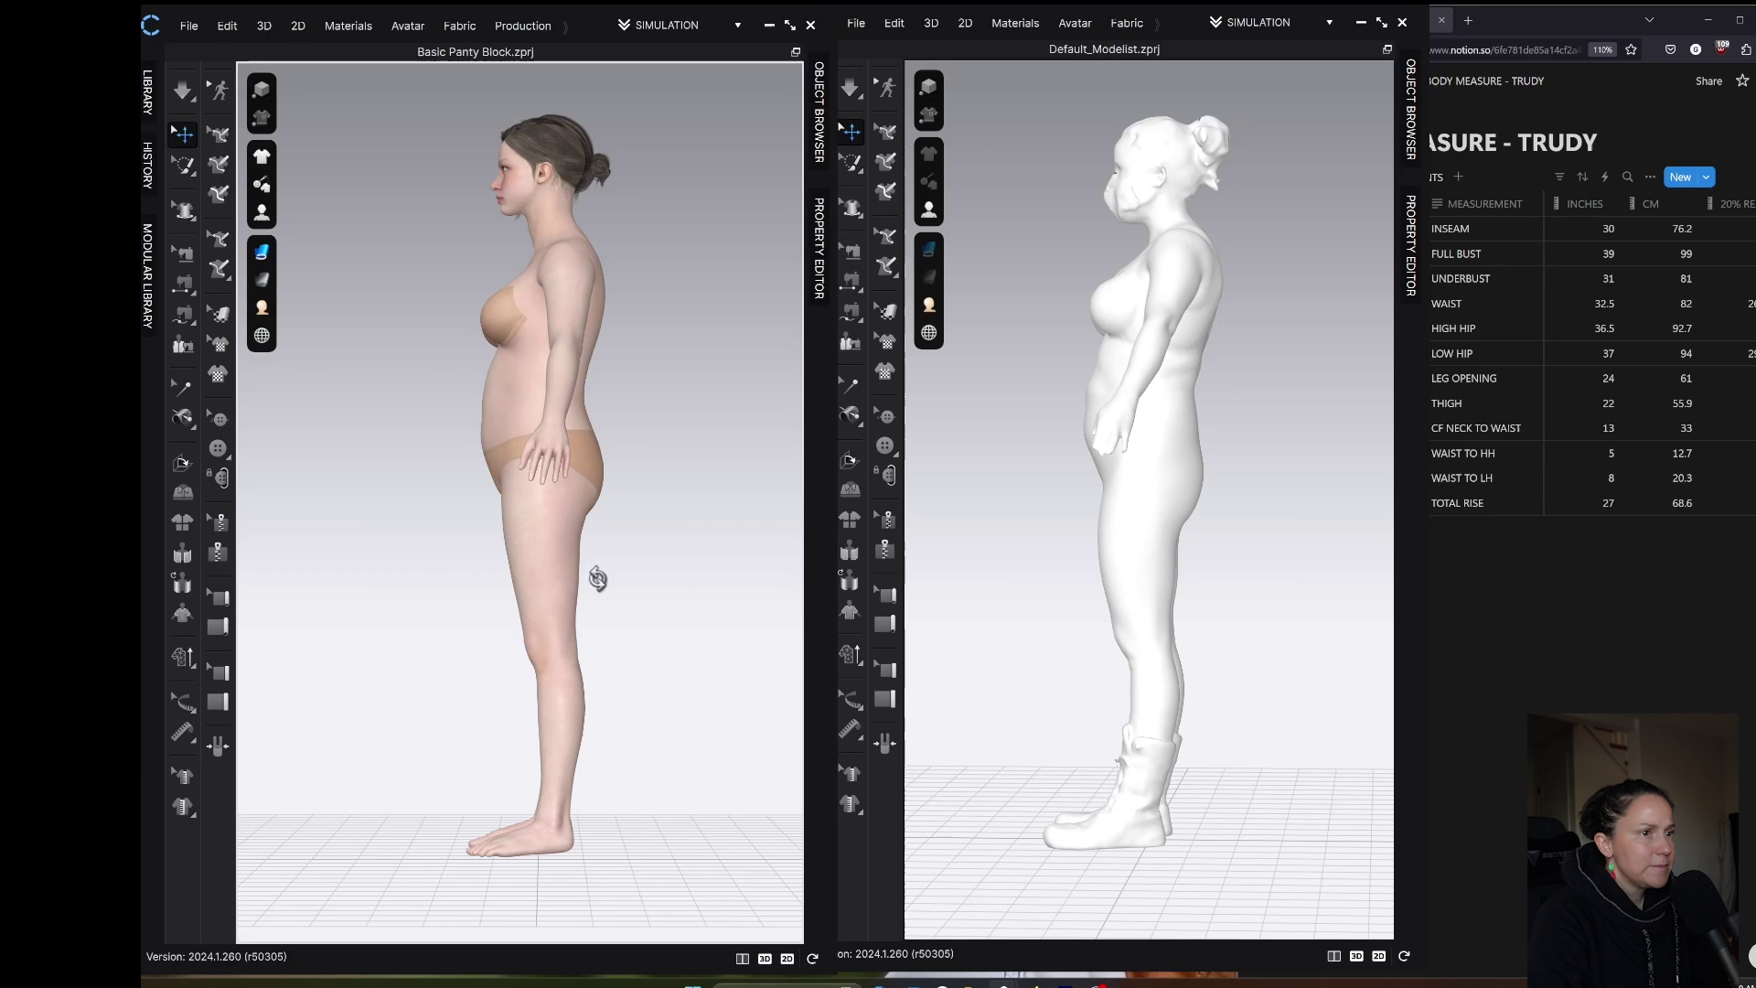
pyautogui.moveTo(597, 578); pyautogui.dragTo(499, 590, button='right')
pyautogui.moveTo(1143, 637); pyautogui.dragTo(1030, 627, button='right')
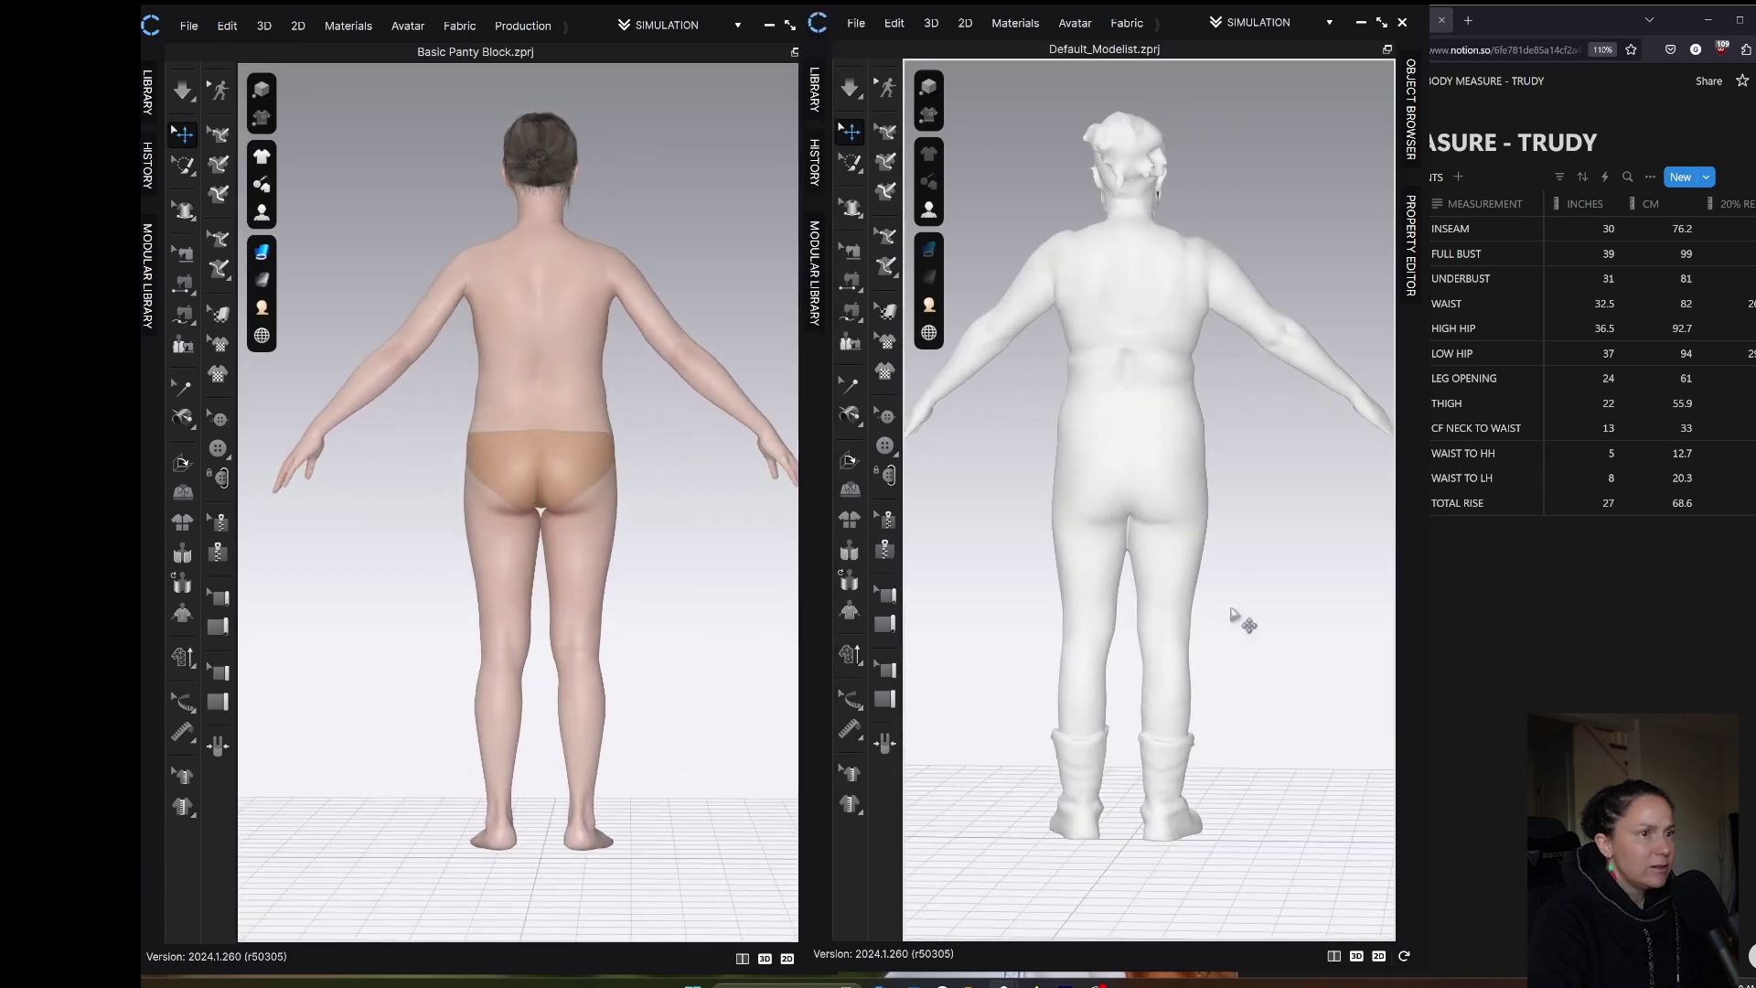
pyautogui.moveTo(1162, 647); pyautogui.dragTo(959, 635, button='right')
pyautogui.moveTo(645, 640); pyautogui.dragTo(448, 648, button='right')
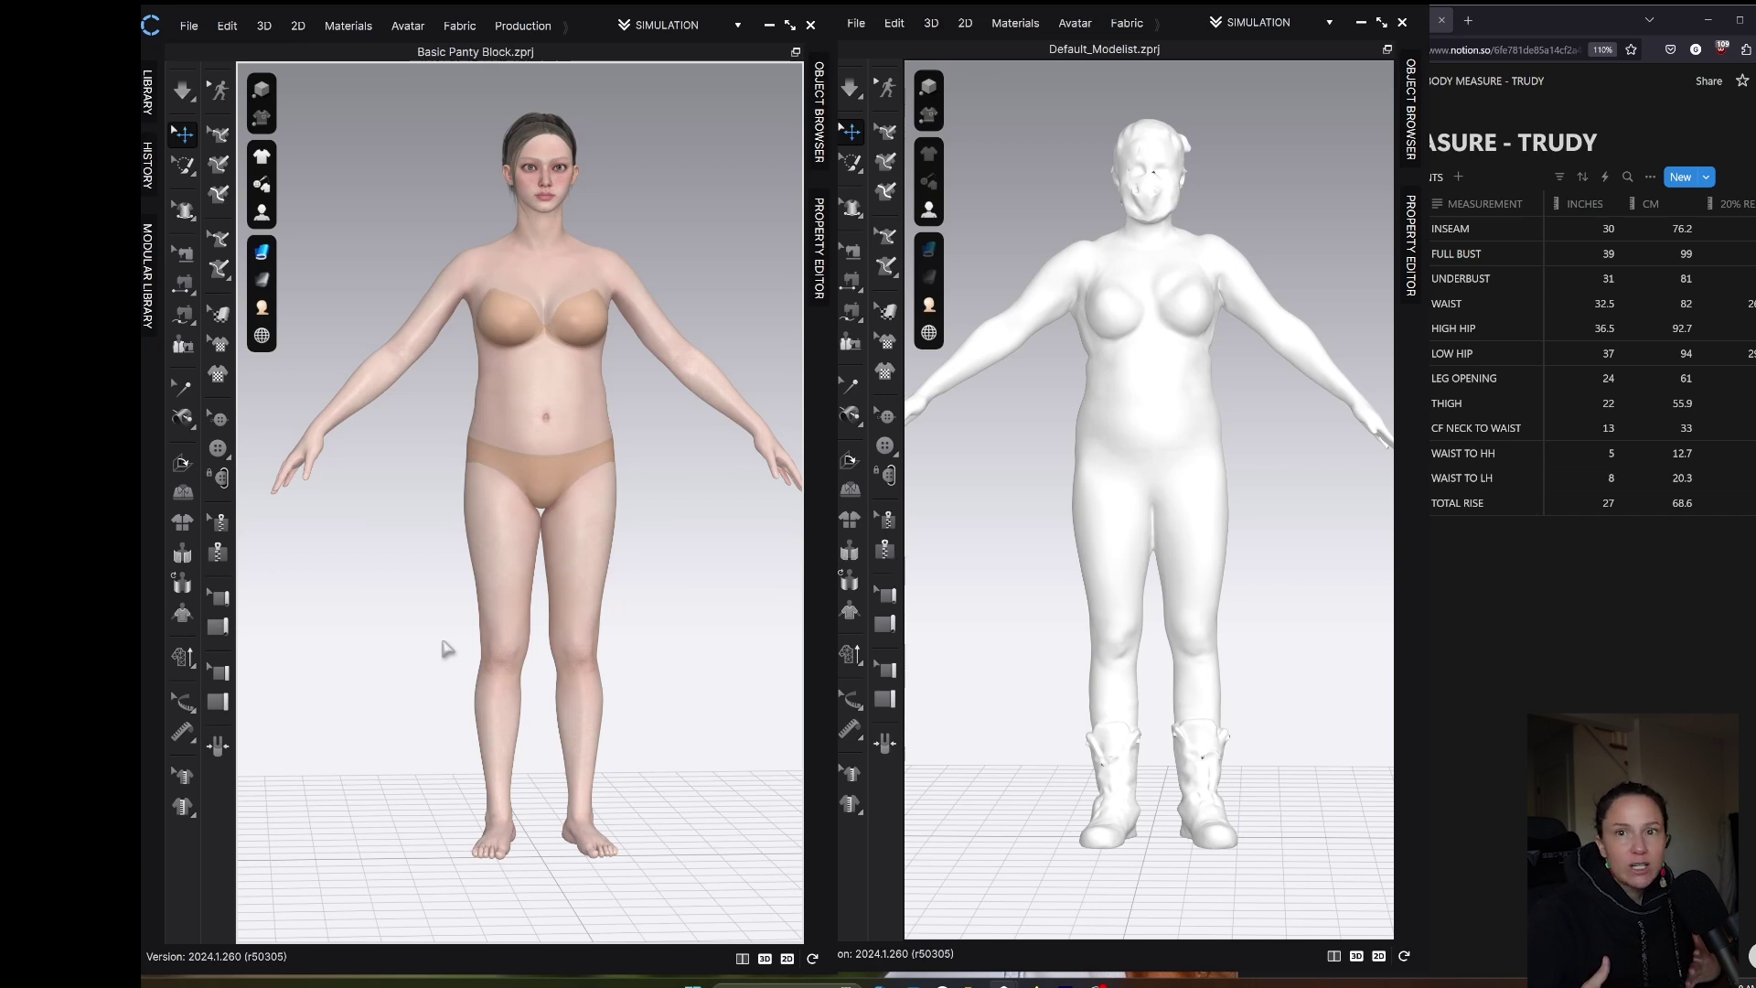
# Step: Read the Details section of the Avatar Size manual page, then return to the Avatar Editor
pyautogui.hotkey('alt', 'Tab')
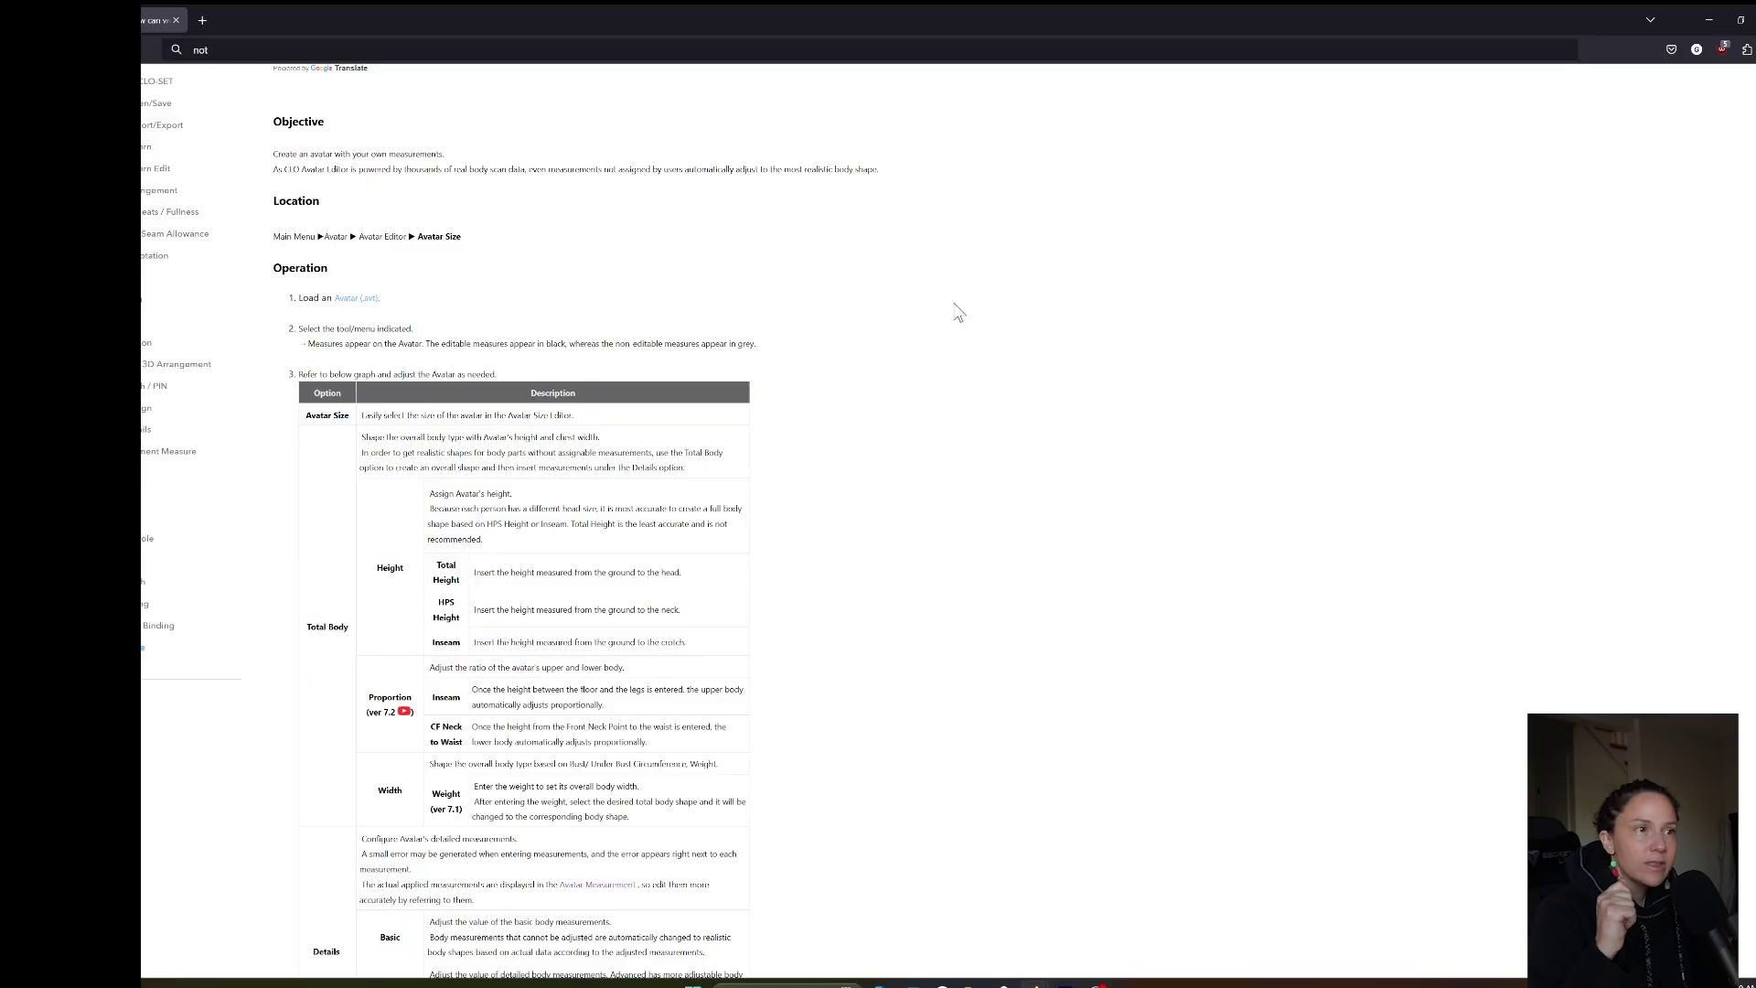
pyautogui.scroll(-3, 447, 540)
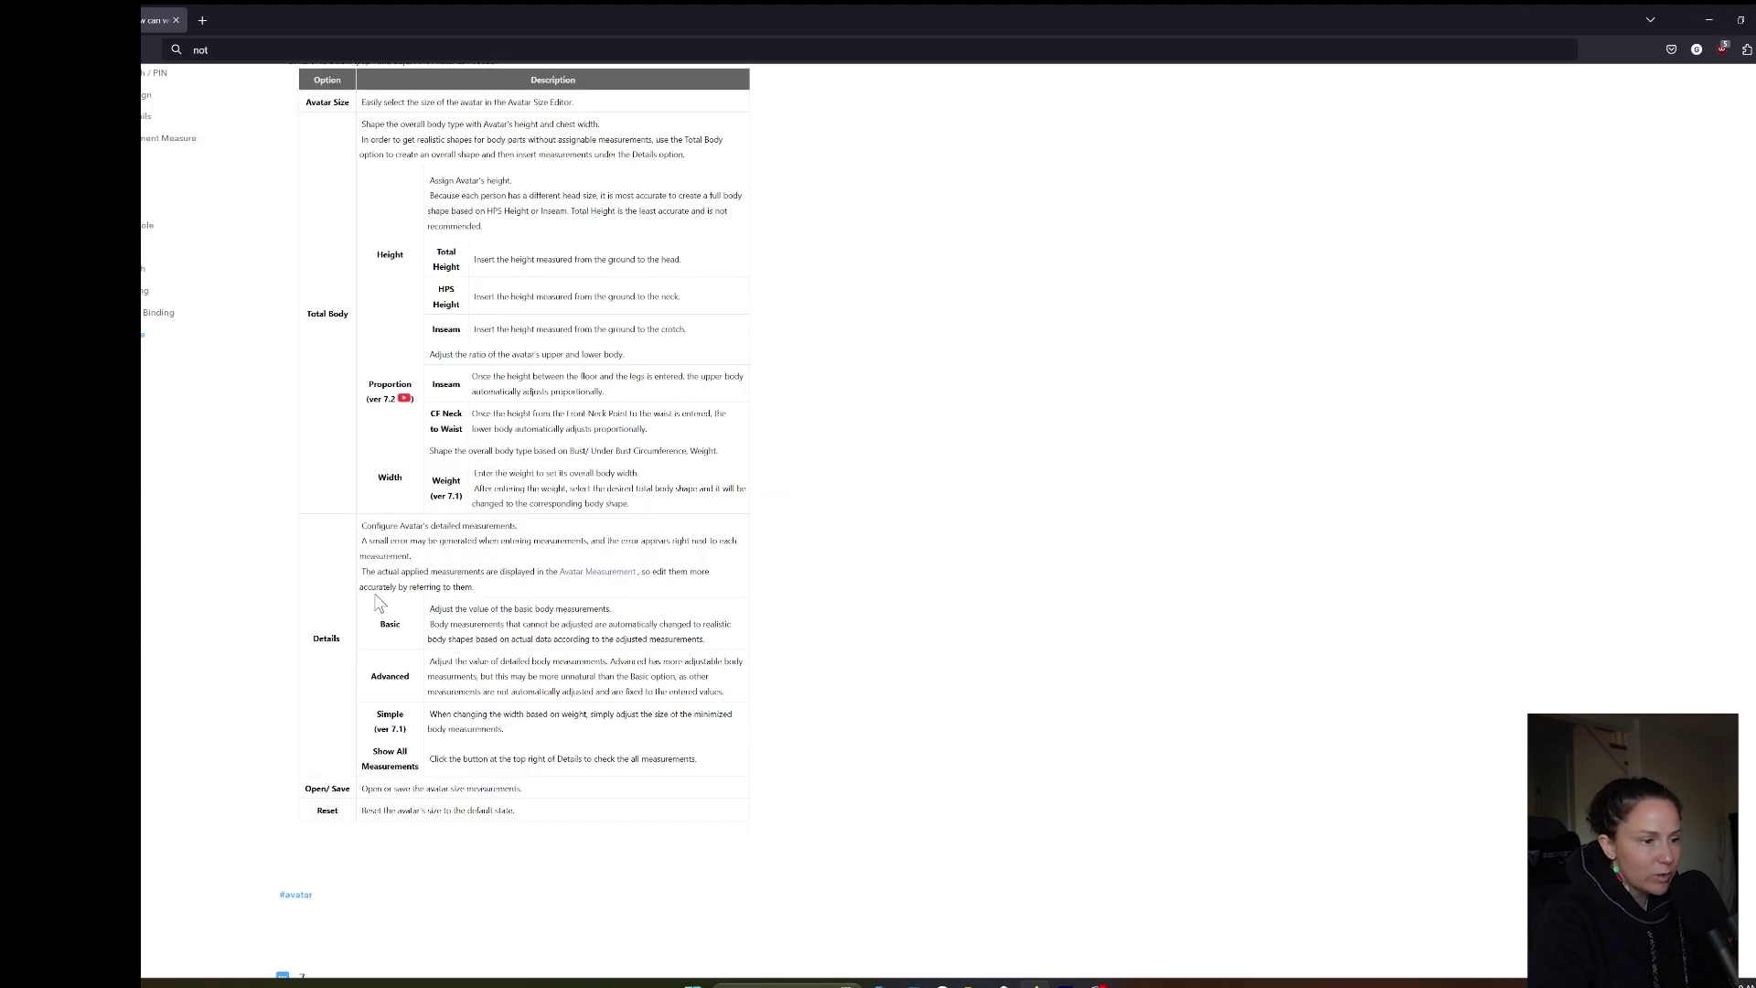
pyautogui.moveTo(279, 502)
pyautogui.mouseDown()
pyautogui.moveTo(471, 567)
pyautogui.moveTo(785, 604)
pyautogui.mouseUp()
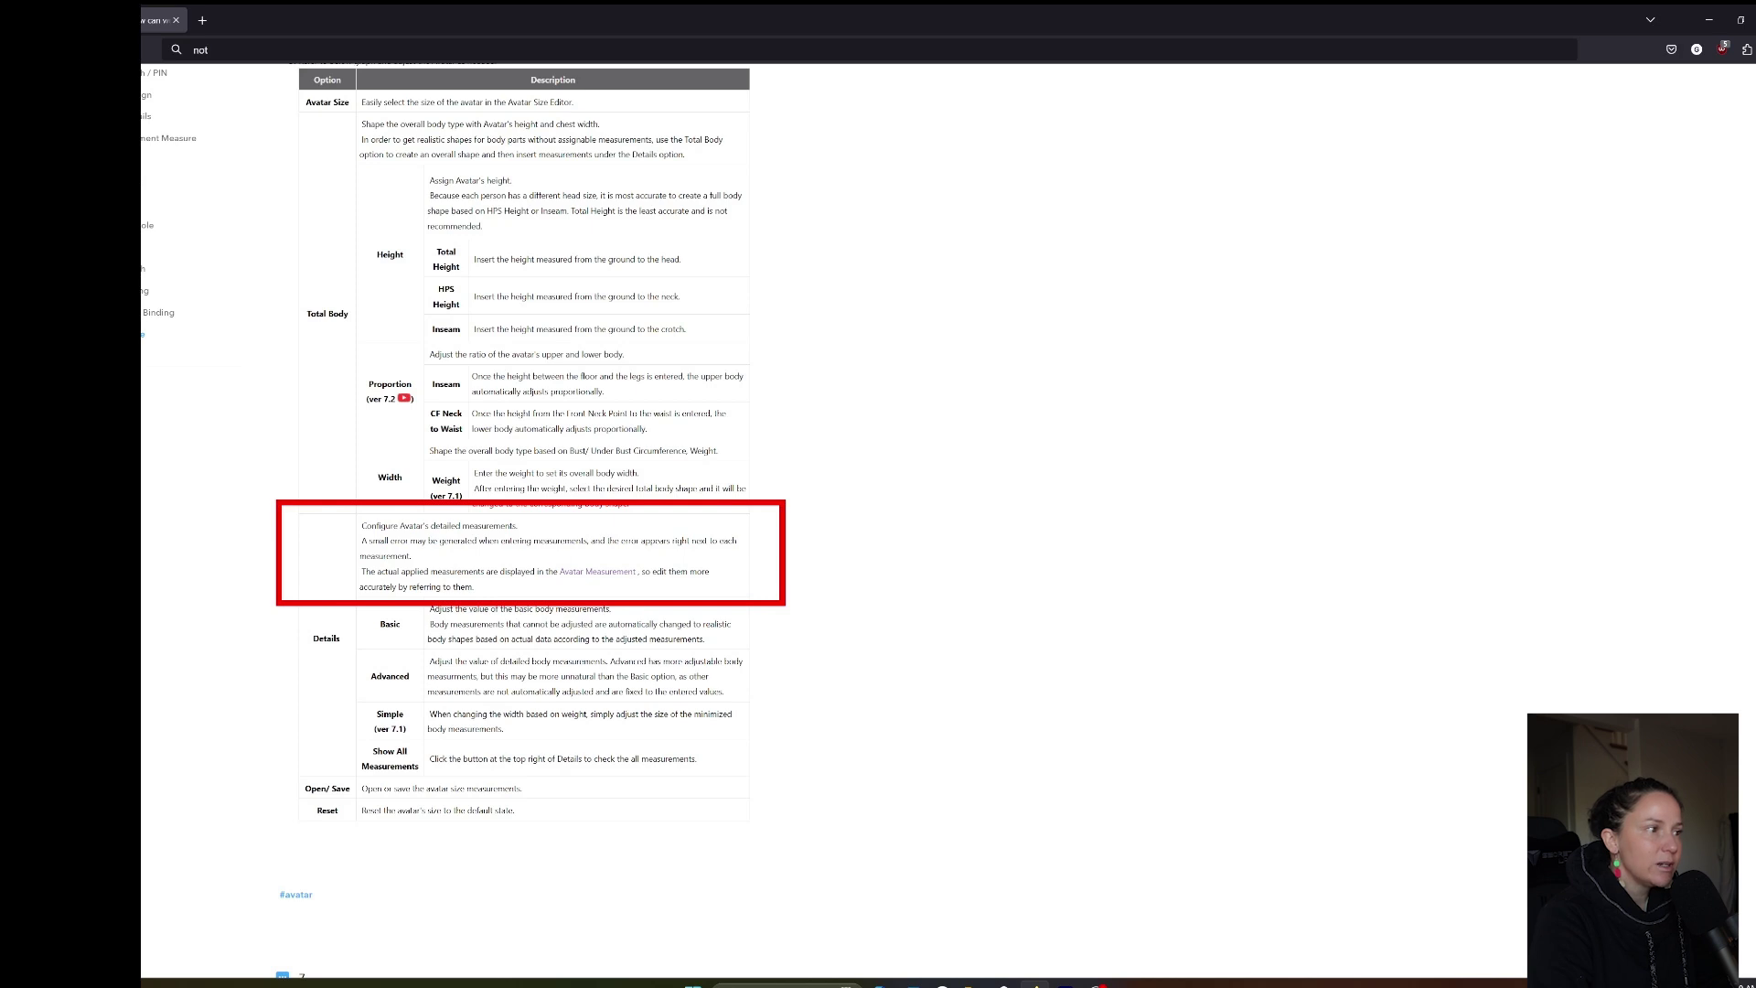
pyautogui.hotkey('alt', 'Tab')
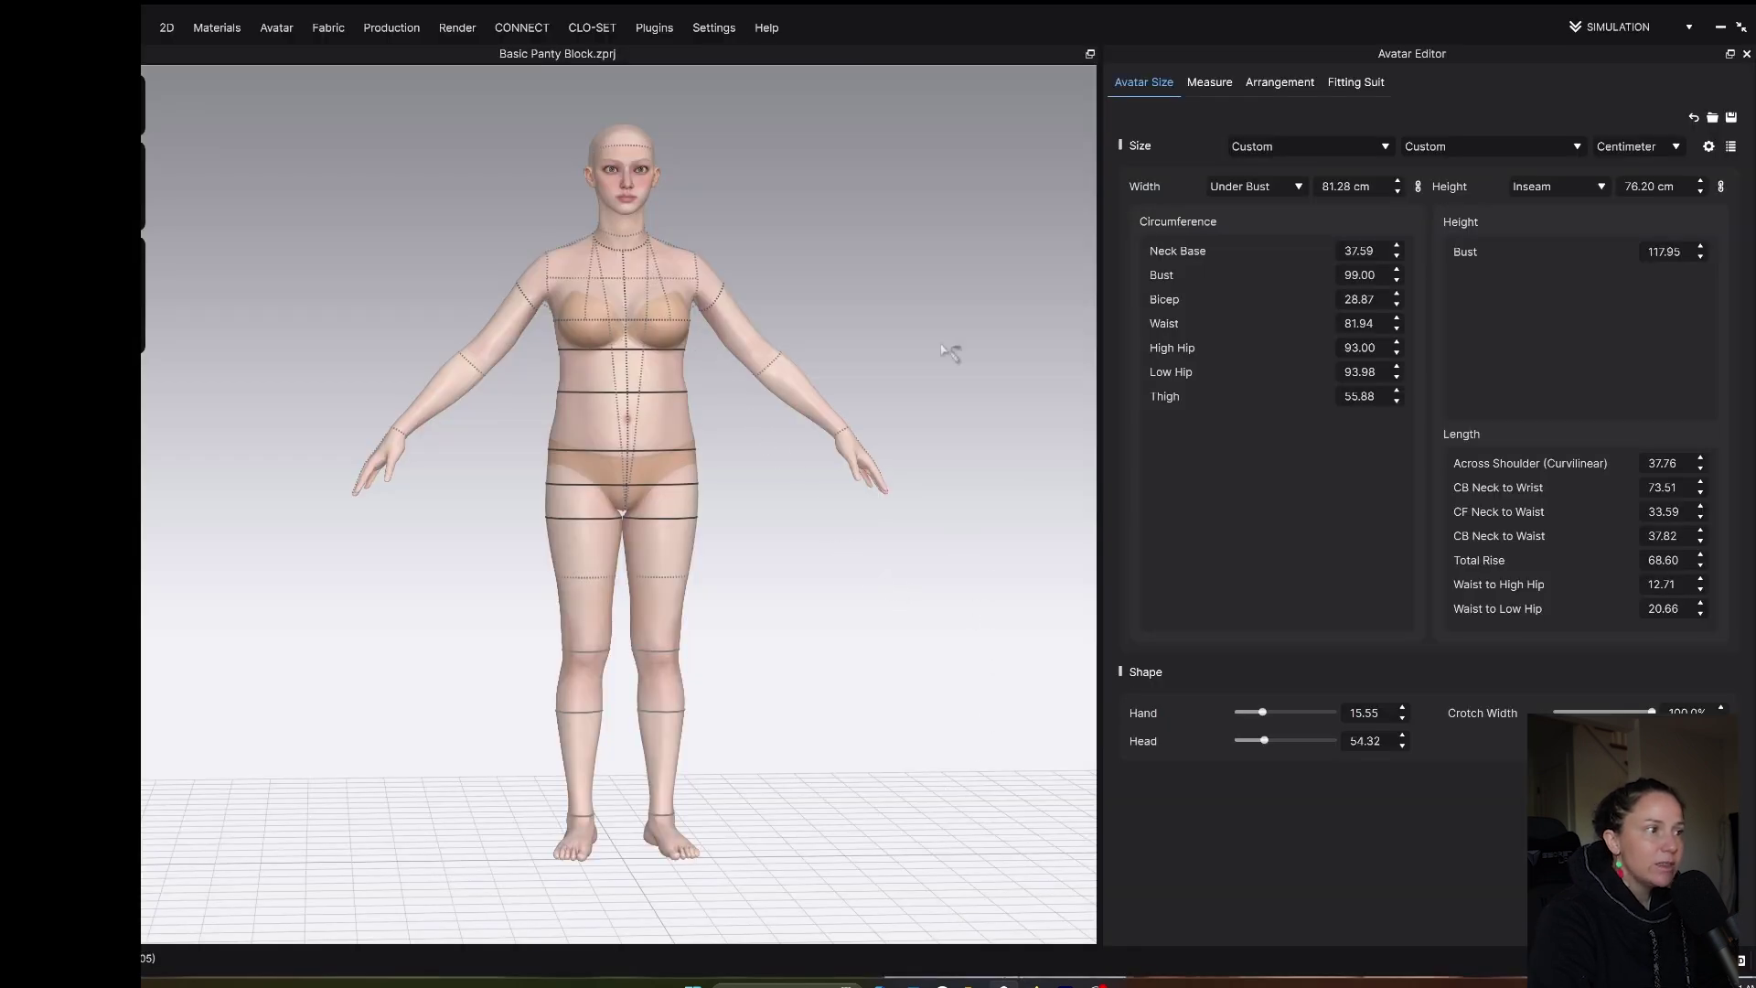
# Step: Show the waist measure line on the avatar, reading 81.92 cm against the entered 81.94 cm, in front view
pyautogui.click(649, 394)
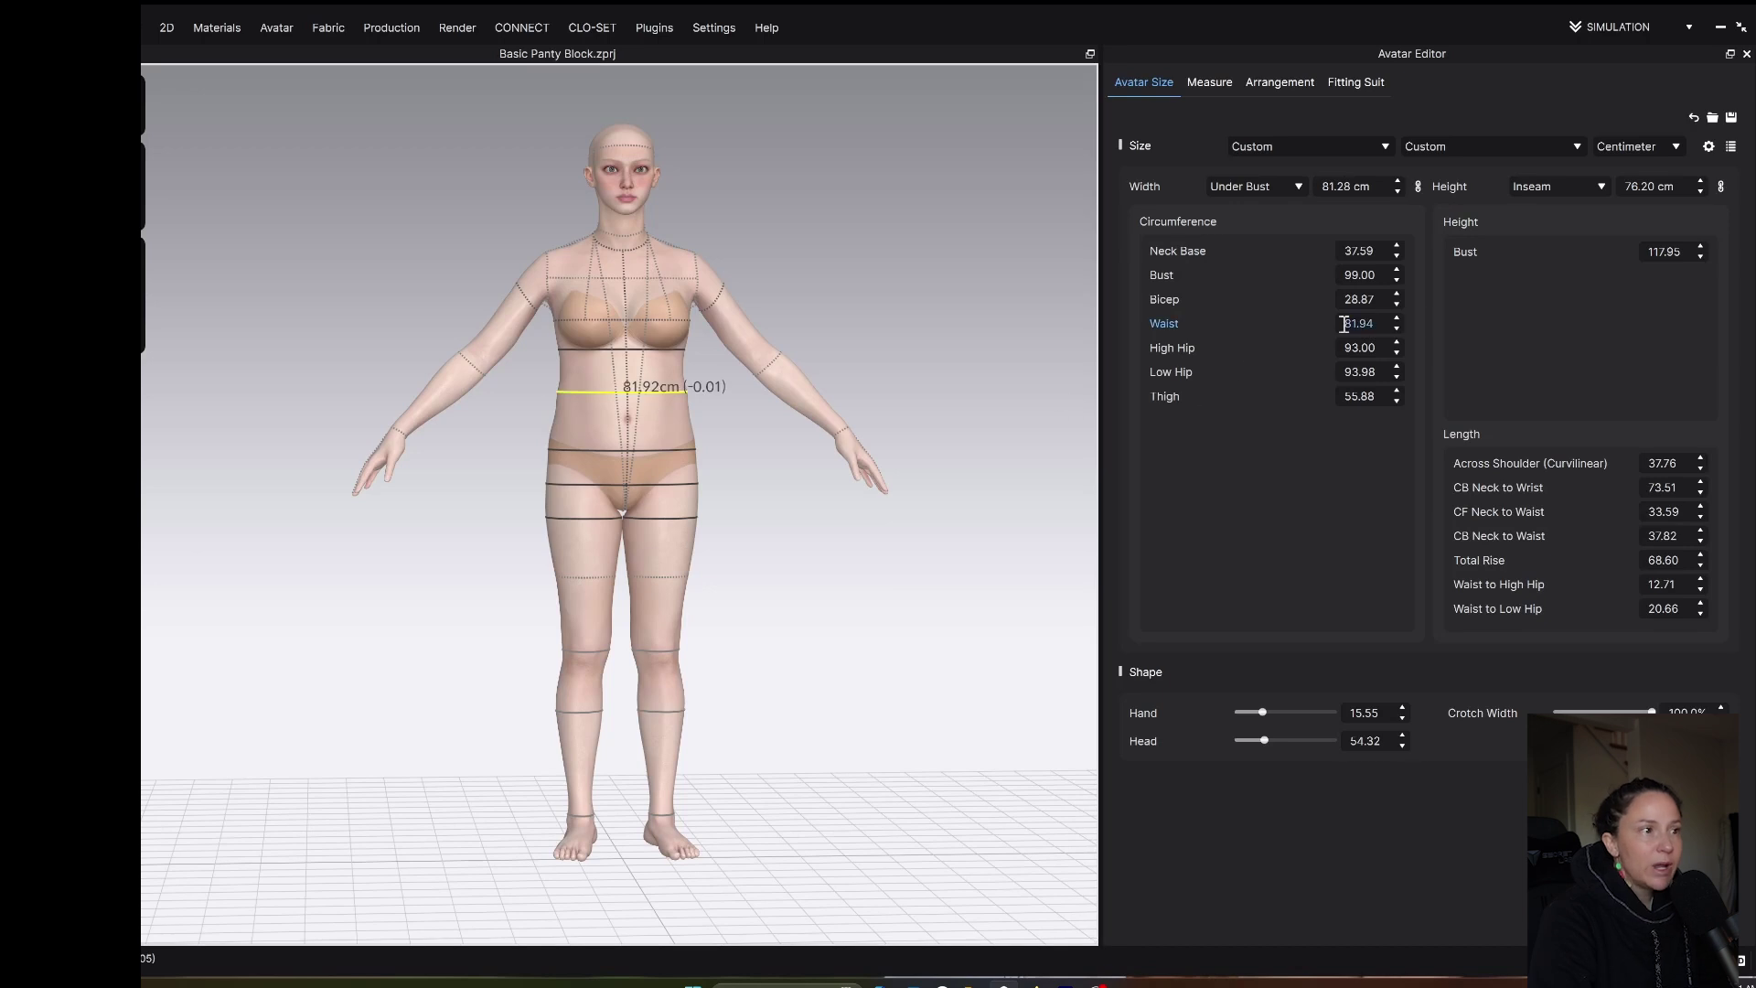
pyautogui.scroll(5, 703, 448)
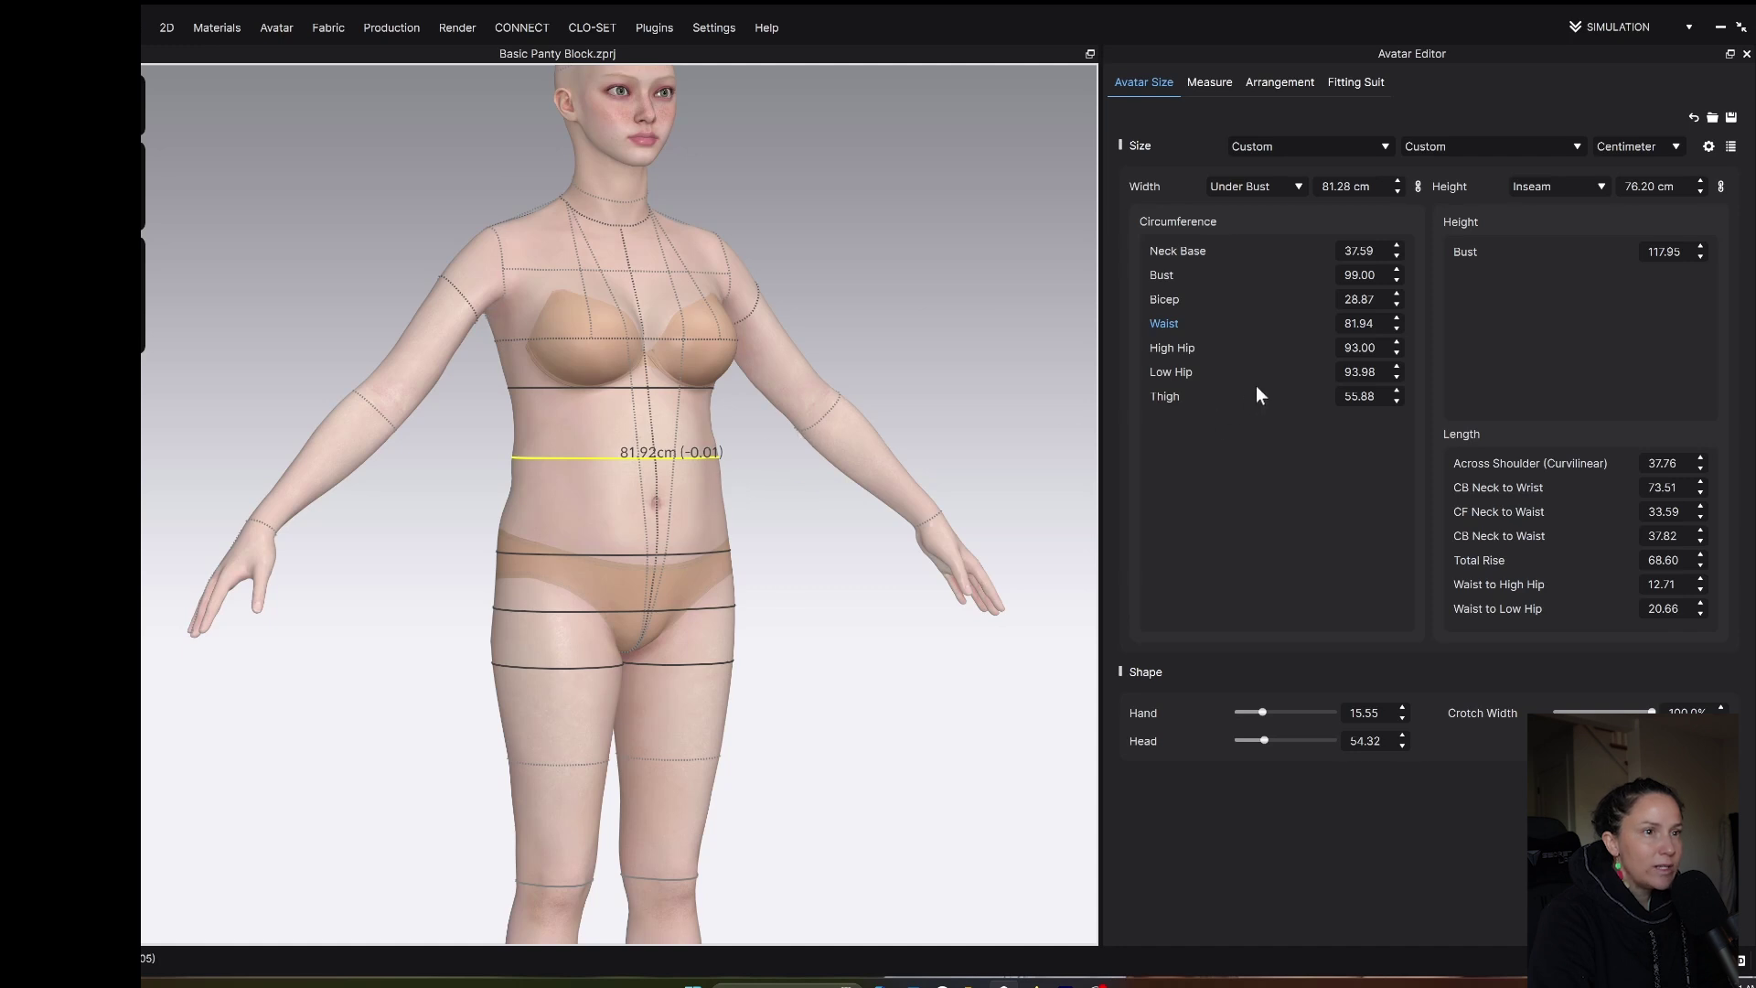
pyautogui.doubleClick(1357, 322)
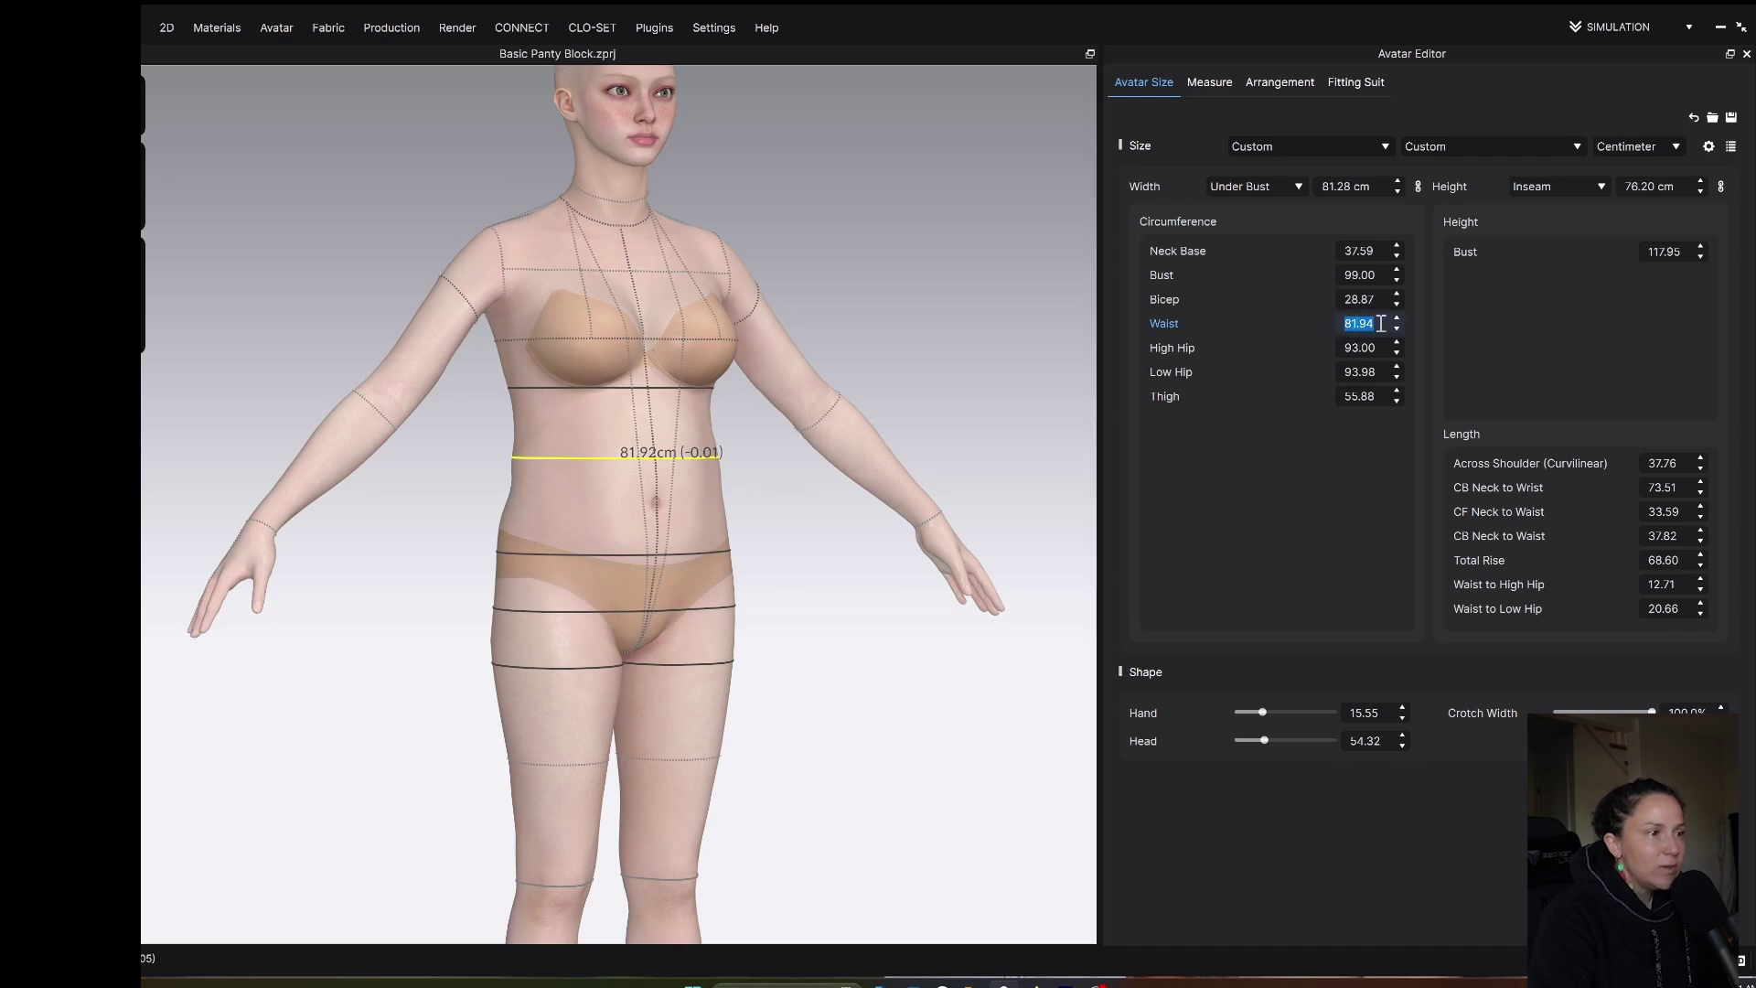
pyautogui.click(629, 460)
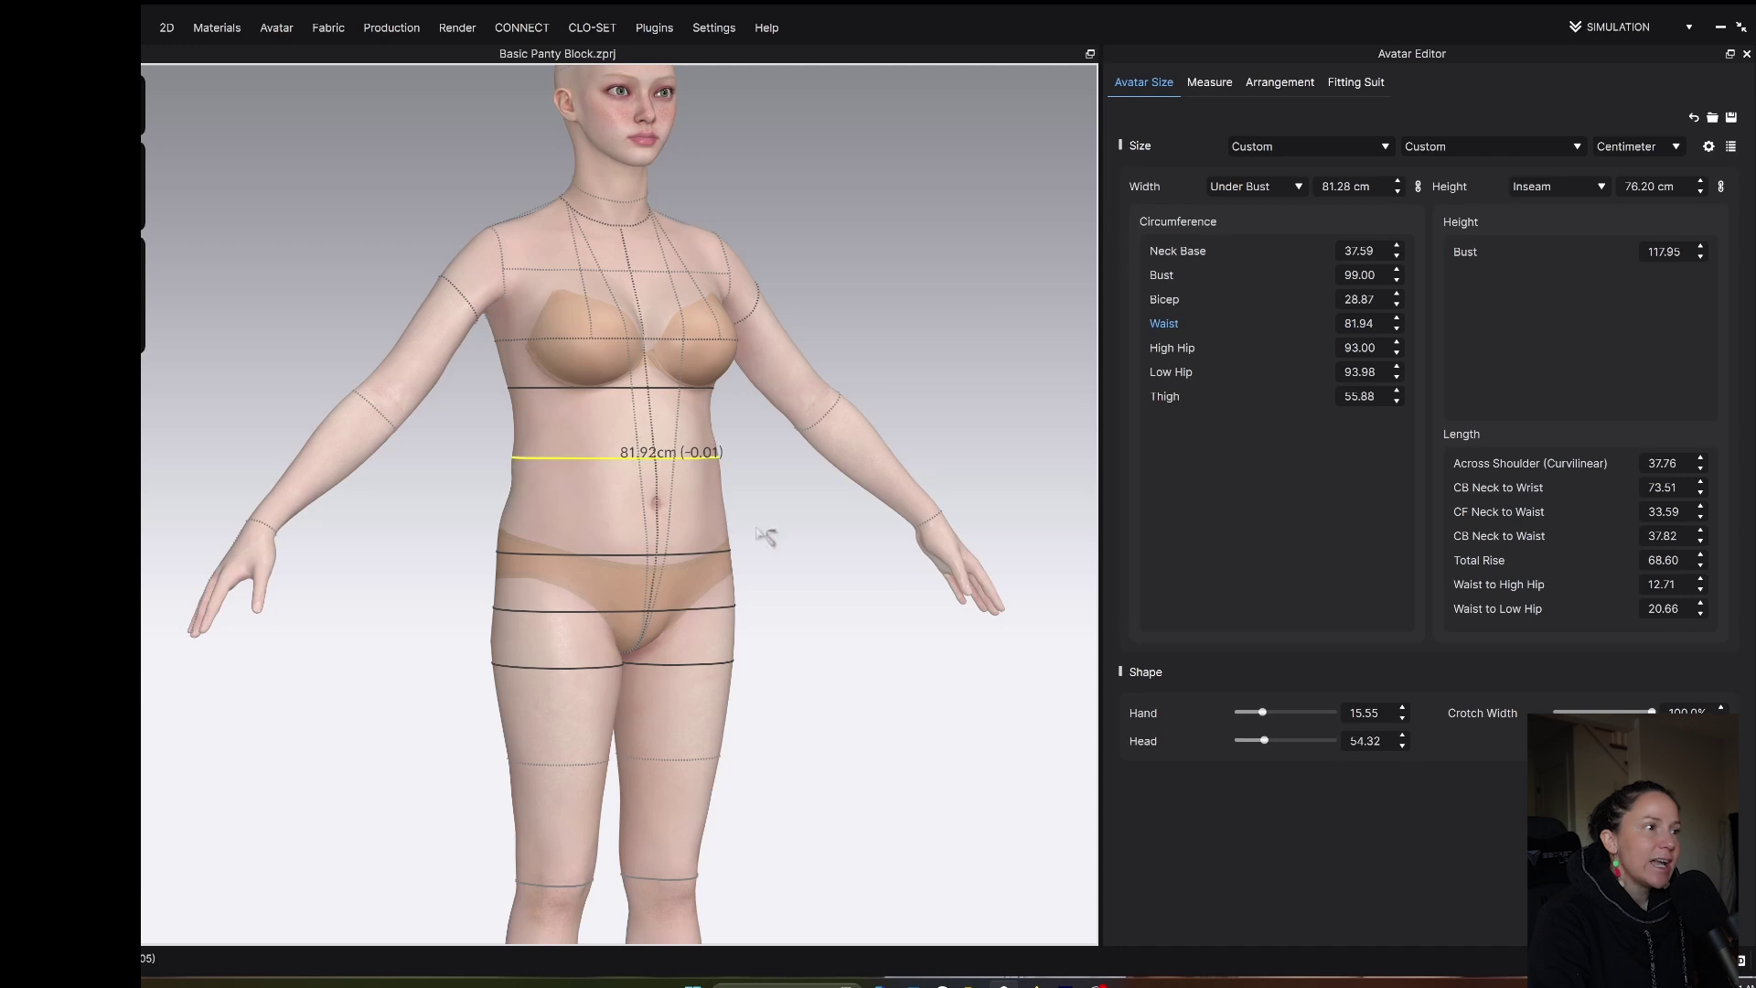
pyautogui.press('2')
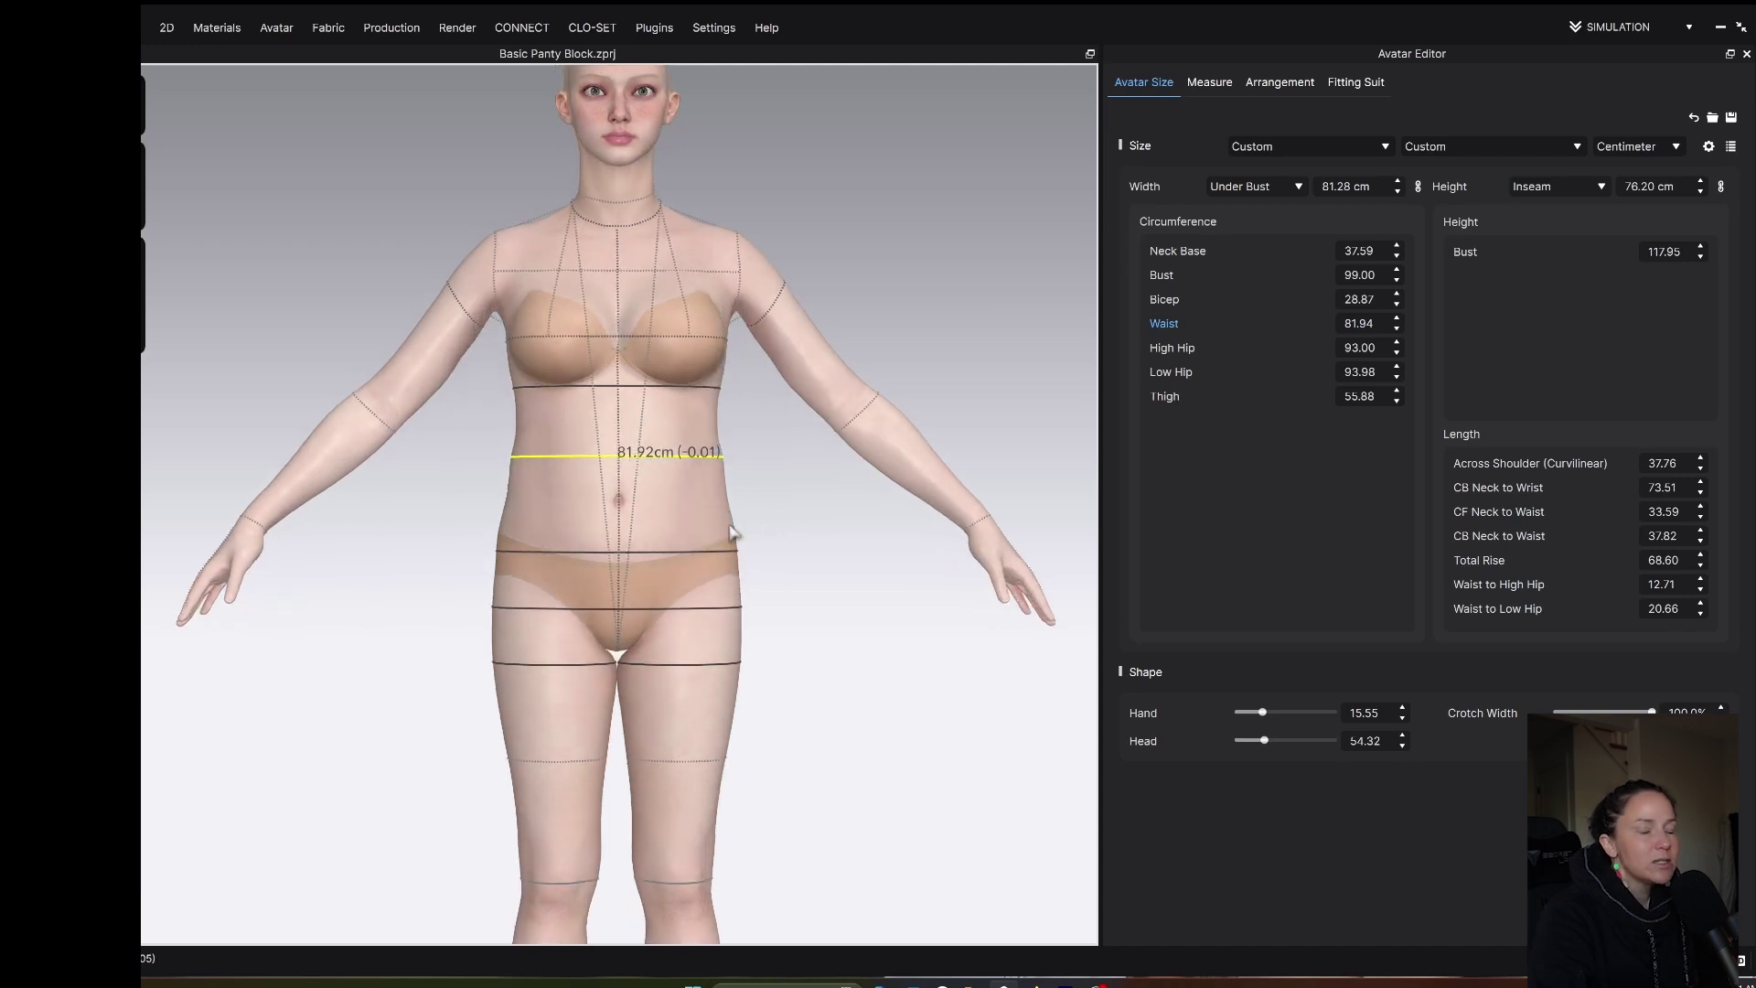